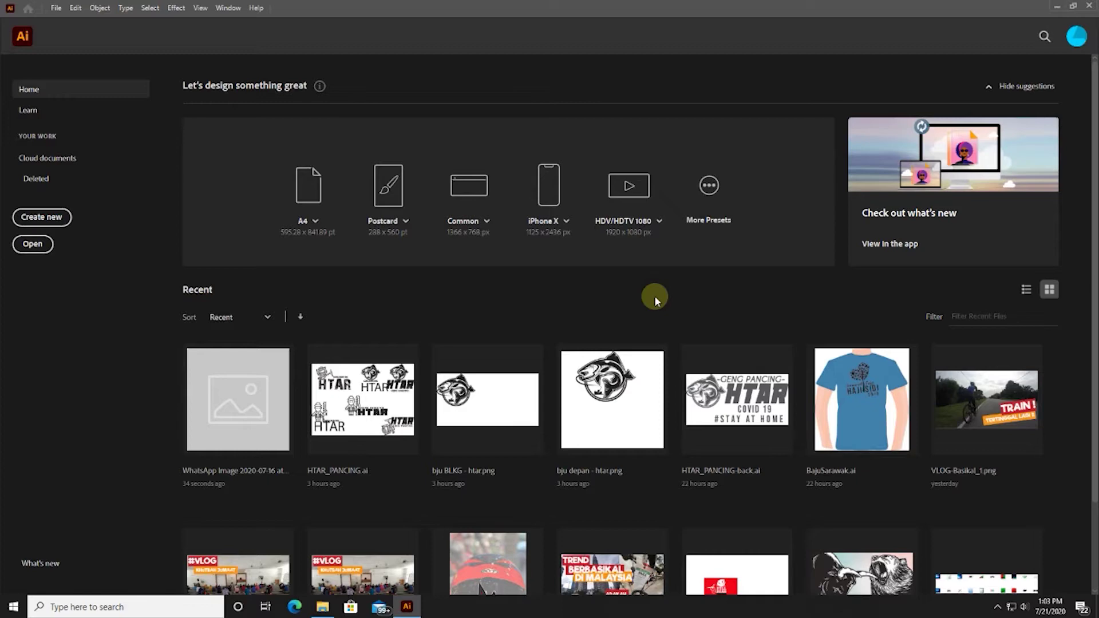
- Open the WhatsApp red helmet photo from the Downloads folder as a new document
left_click(1072, 8)
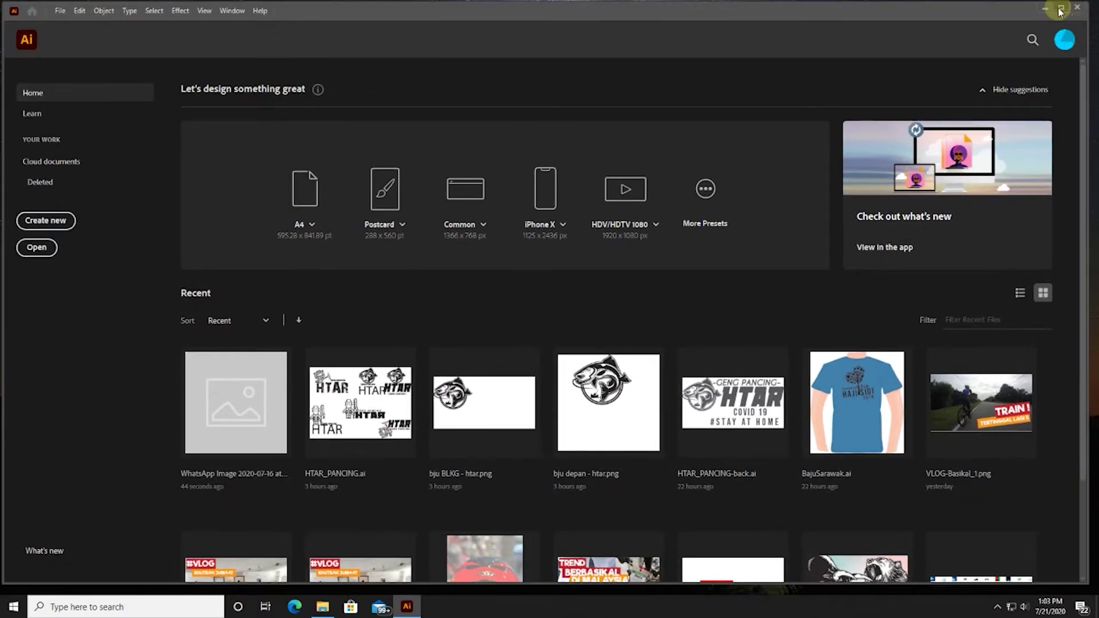
left_click(1061, 8)
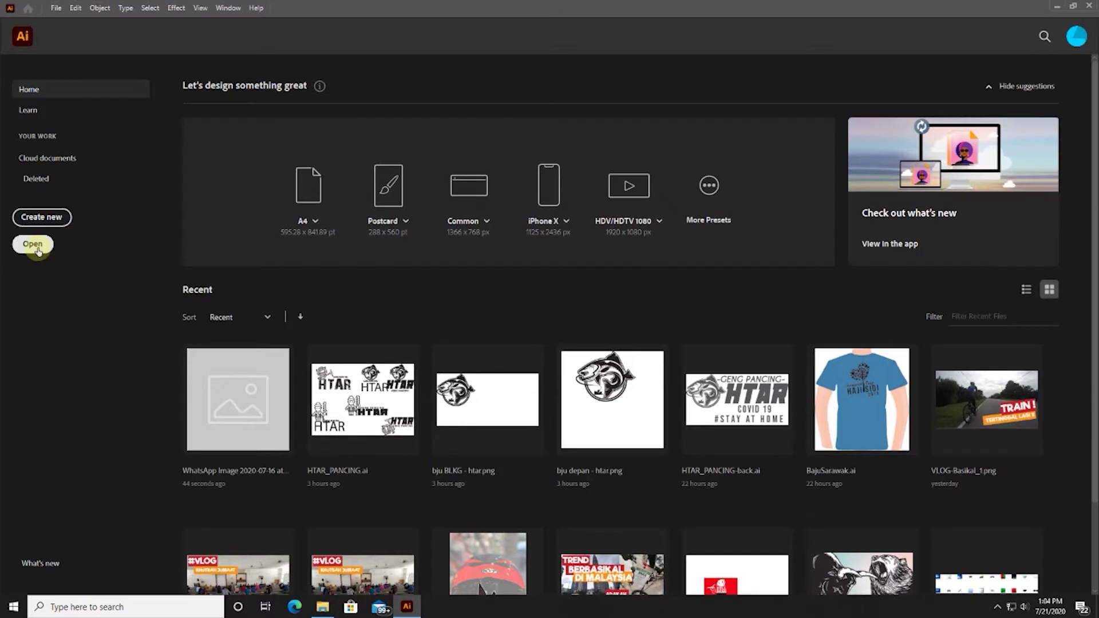
left_click(33, 245)
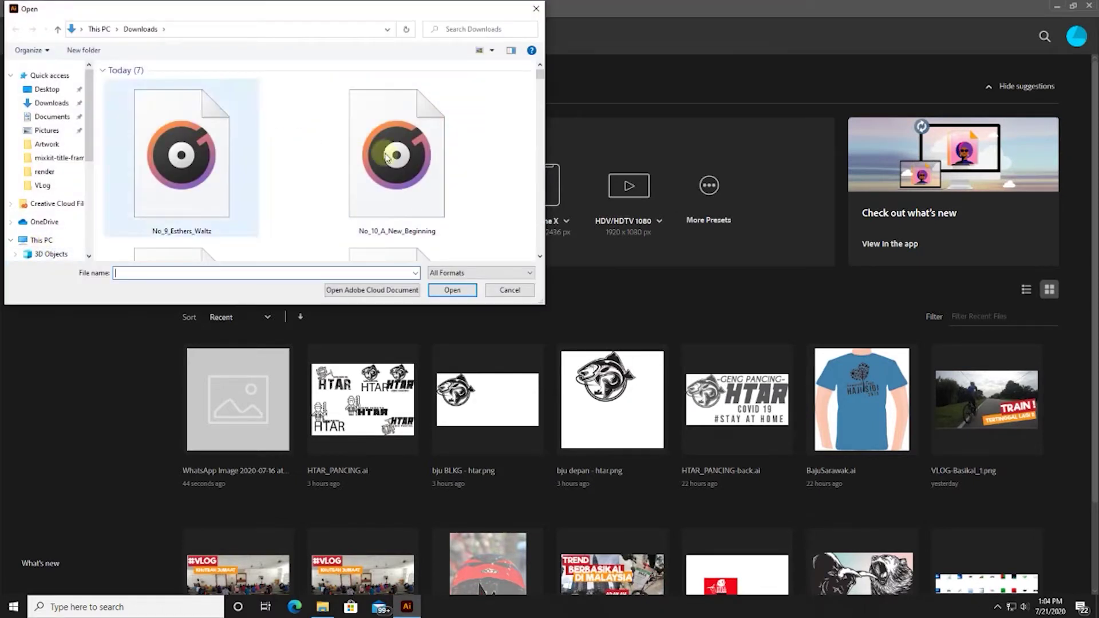
left_click_drag(540, 77, 540, 89)
left_click(452, 134)
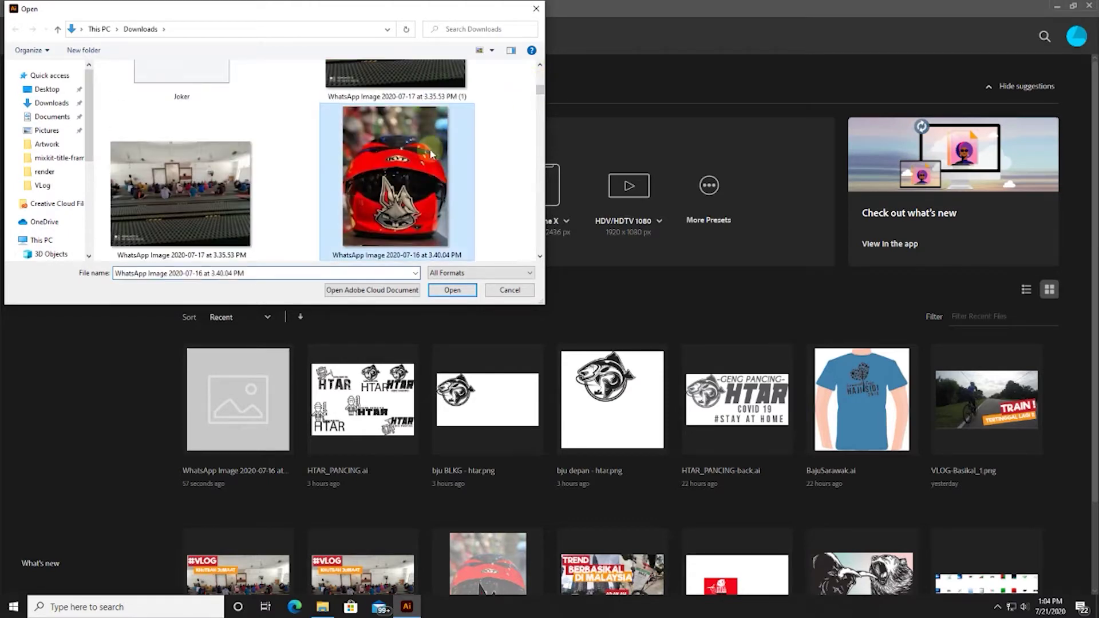
left_click(450, 290)
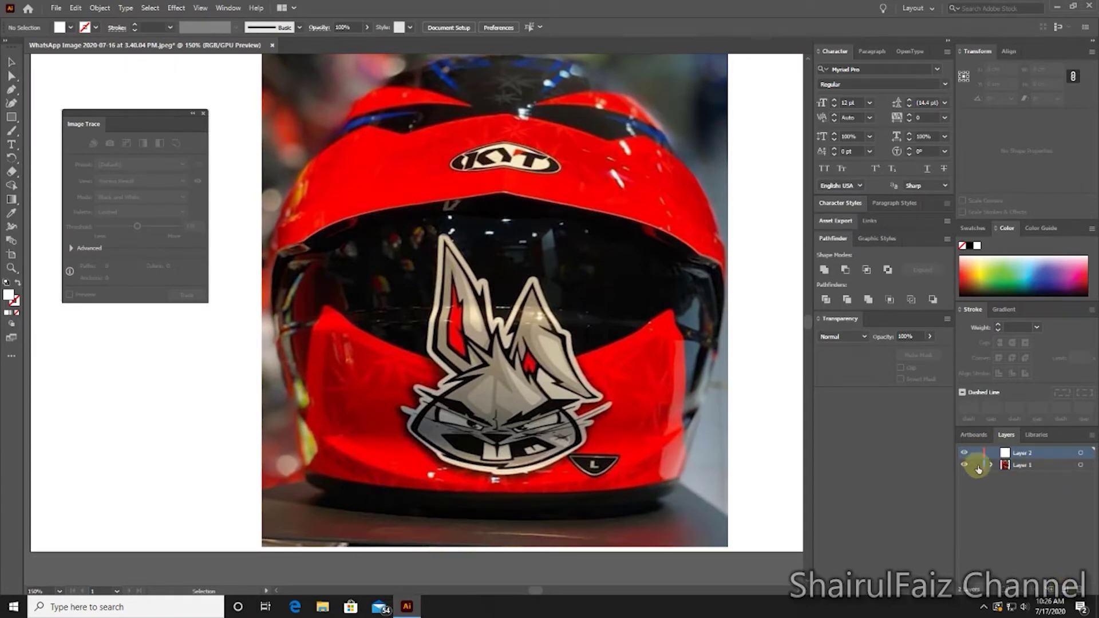
- Lower the helmet photo's opacity and lock it in place
key("ctrl+a")
left_click(930, 336)
left_click_drag(933, 351, 901, 355)
key("ctrl+2")
- Set up the Pen tool with a black stroke, zoomed in on the rabbit decal
left_click(11, 92)
double_click(15, 299)
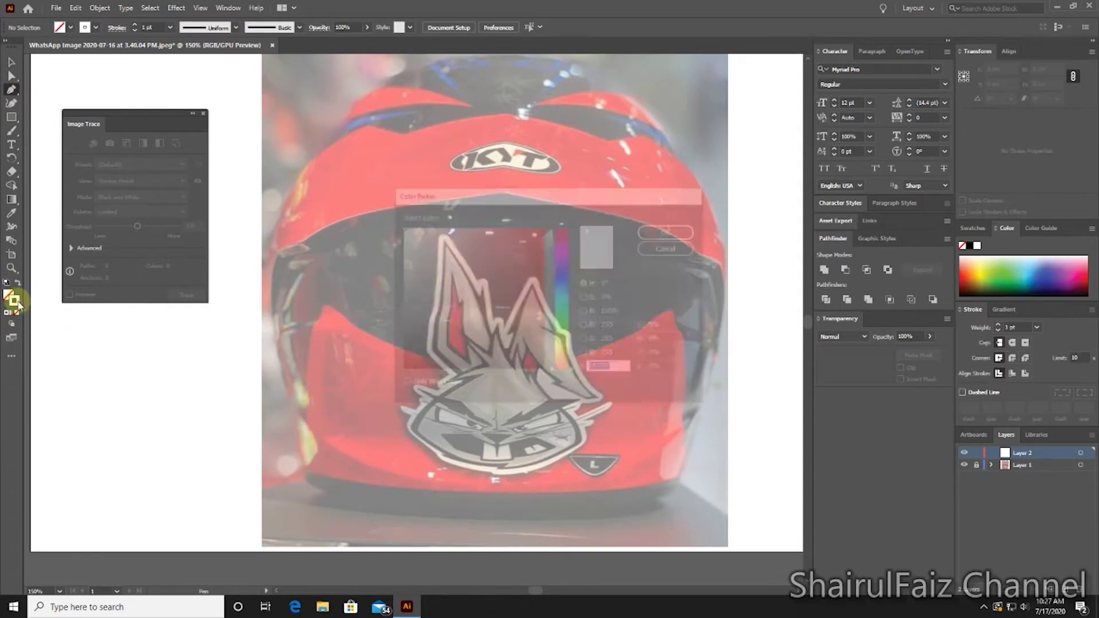
left_click(663, 231)
key("ctrl+plus")
key("ctrl+plus")
- Trace the left ear's edge, tip and outer side with curved anchors
left_click(501, 269)
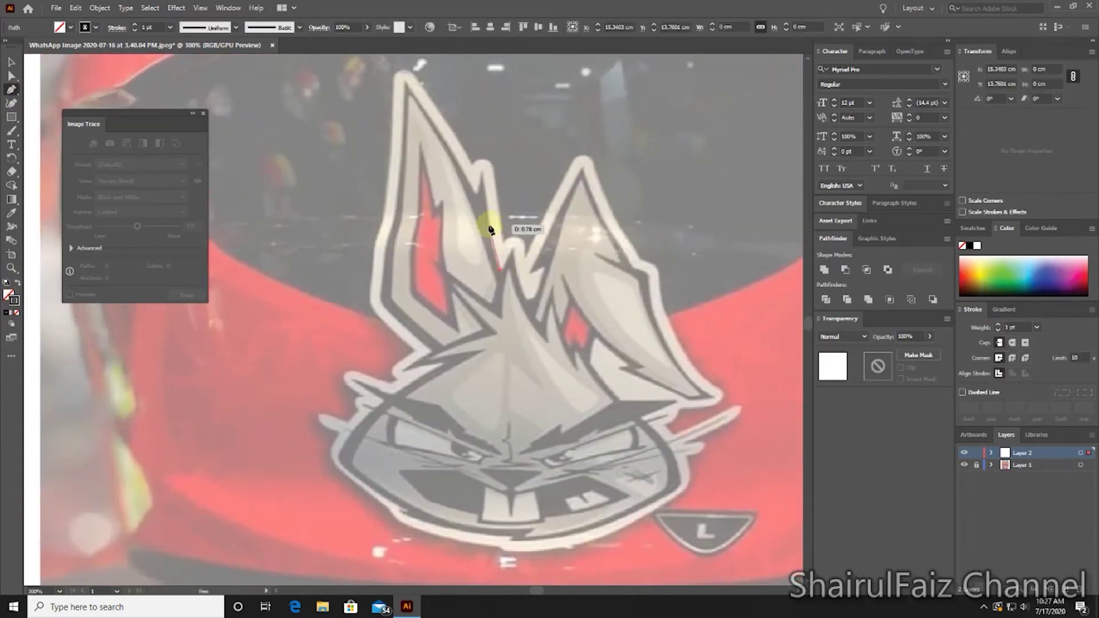
left_click_drag(487, 216, 483, 176)
scroll(405, 84, "up", 3)
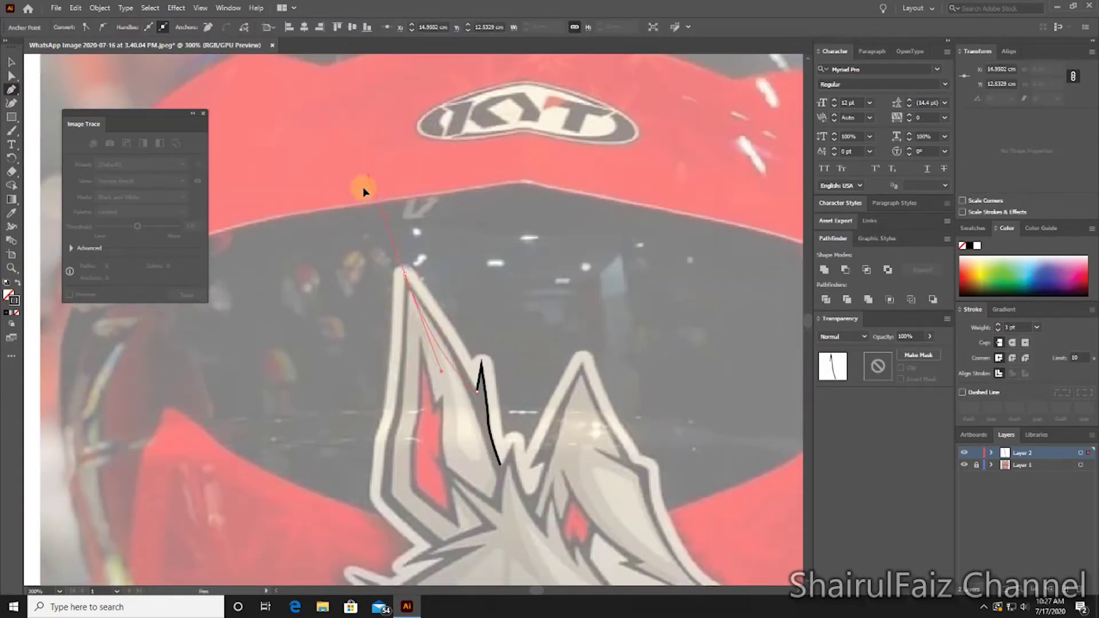
left_click_drag(401, 270, 400, 291)
scroll(398, 408, "down", 3)
left_click_drag(401, 251, 399, 319)
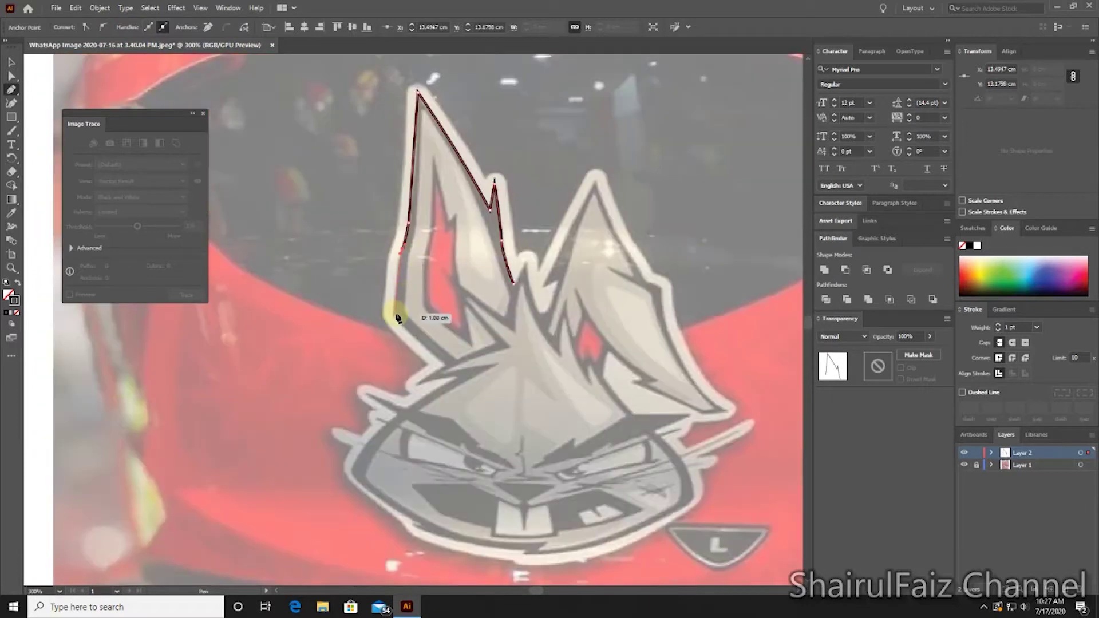
scroll(414, 338, "up", 2)
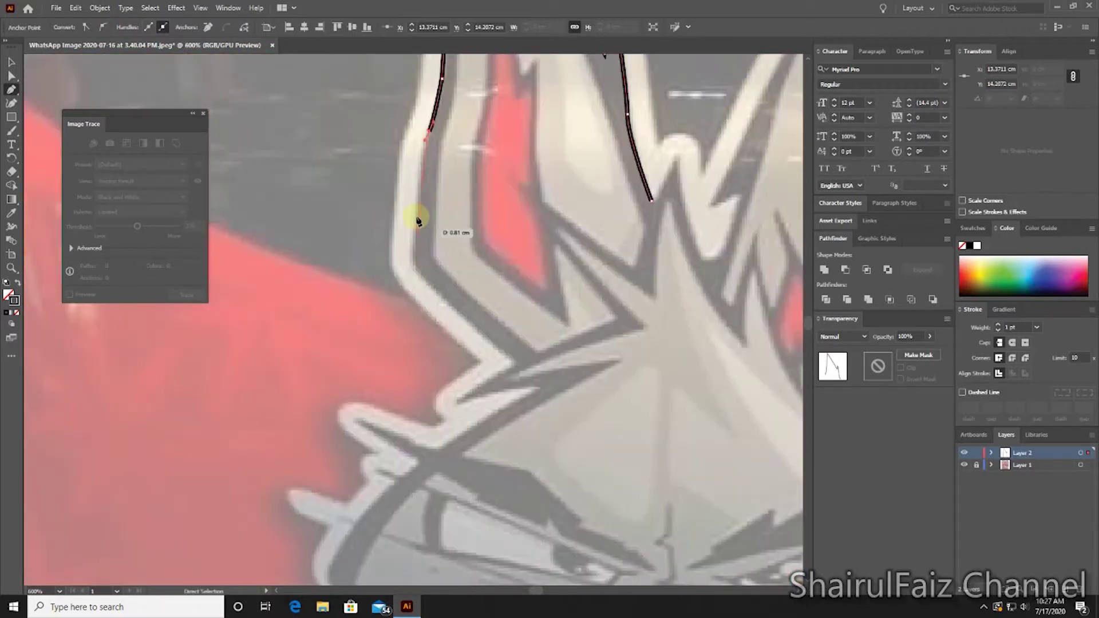
left_click_drag(463, 312, 506, 346)
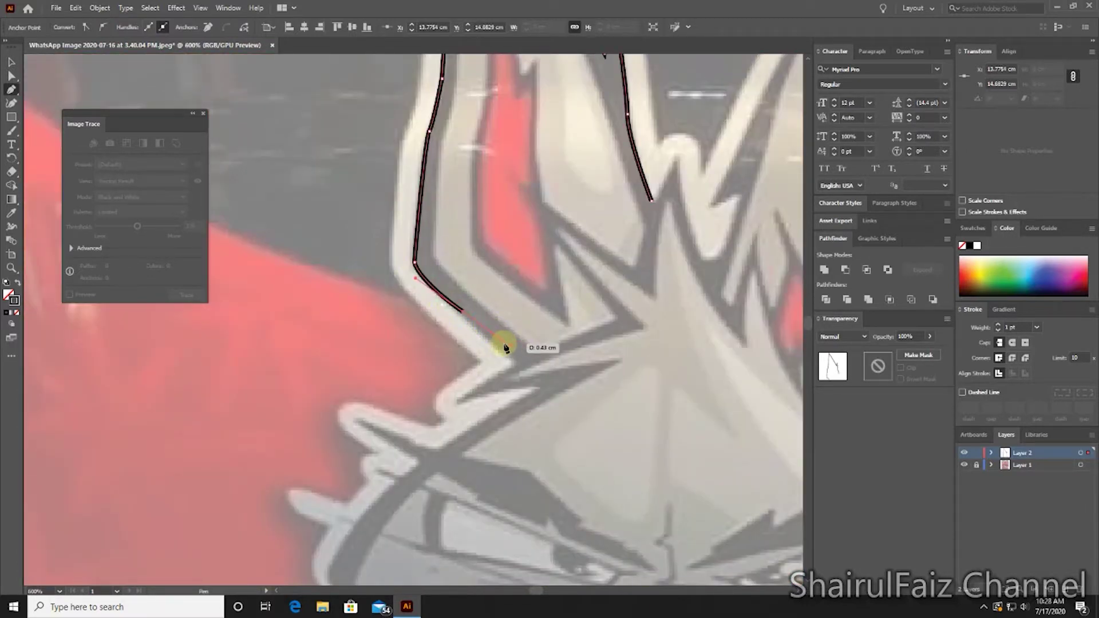
left_click(458, 406)
- Continue the outline along the cheek, jaw and whisker curl to the jaw tip
mouse_move(446, 456)
left_mouse_down()
mouse_move(488, 307)
mouse_move(404, 362)
left_mouse_up()
mouse_move(375, 410)
left_mouse_down()
mouse_move(388, 307)
mouse_move(378, 322)
left_mouse_up()
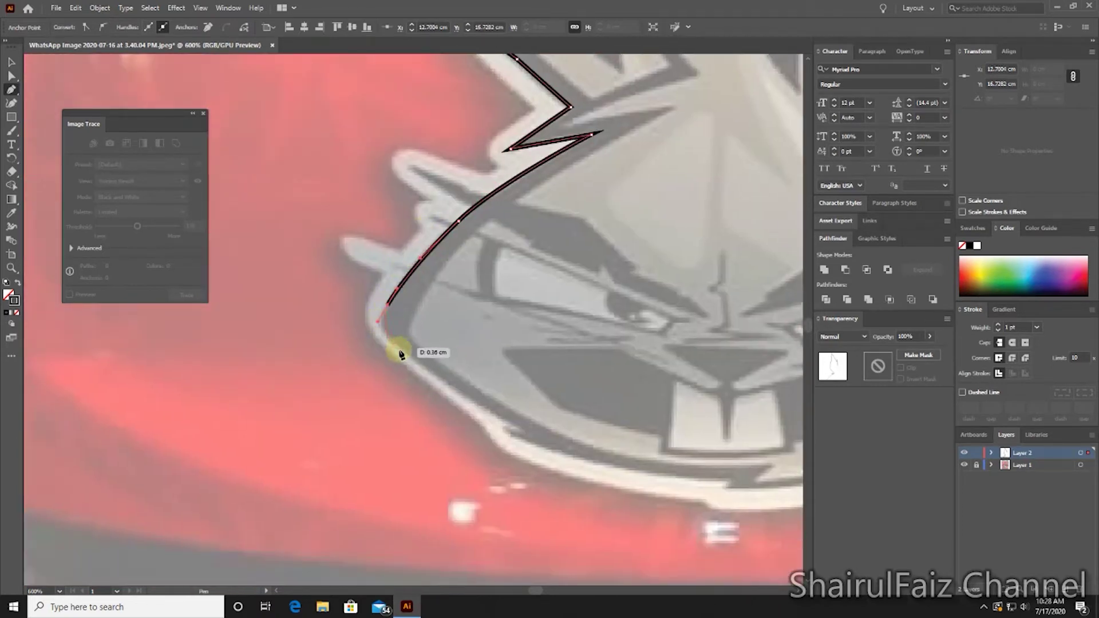
mouse_move(441, 368)
left_mouse_down()
mouse_move(507, 365)
mouse_move(514, 405)
left_mouse_up()
key("ctrl+z")
left_click(478, 373)
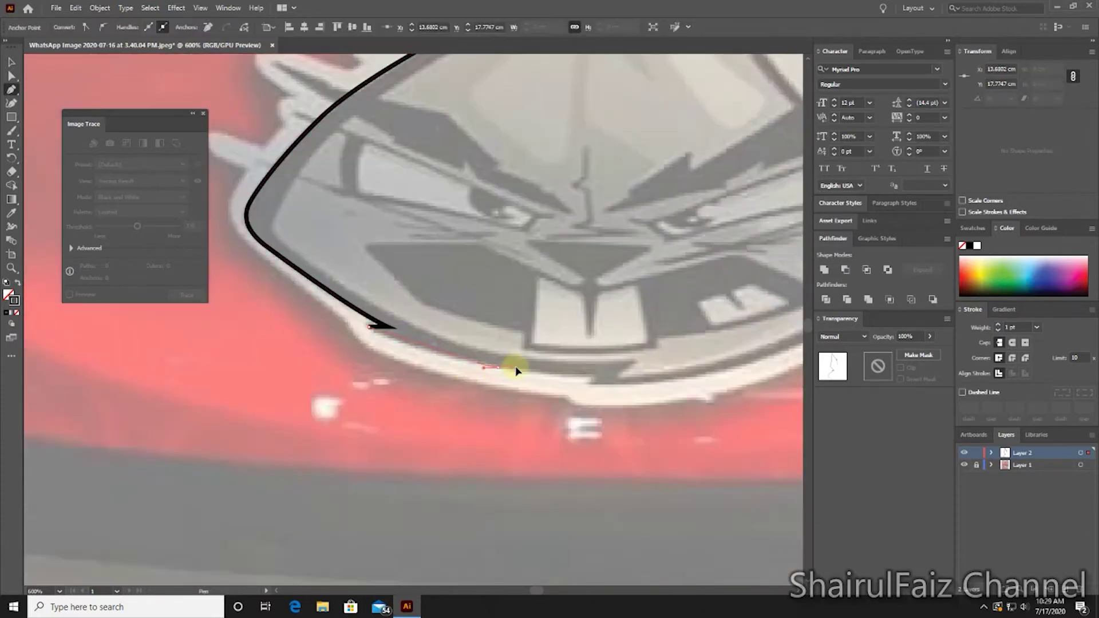
left_click(516, 368)
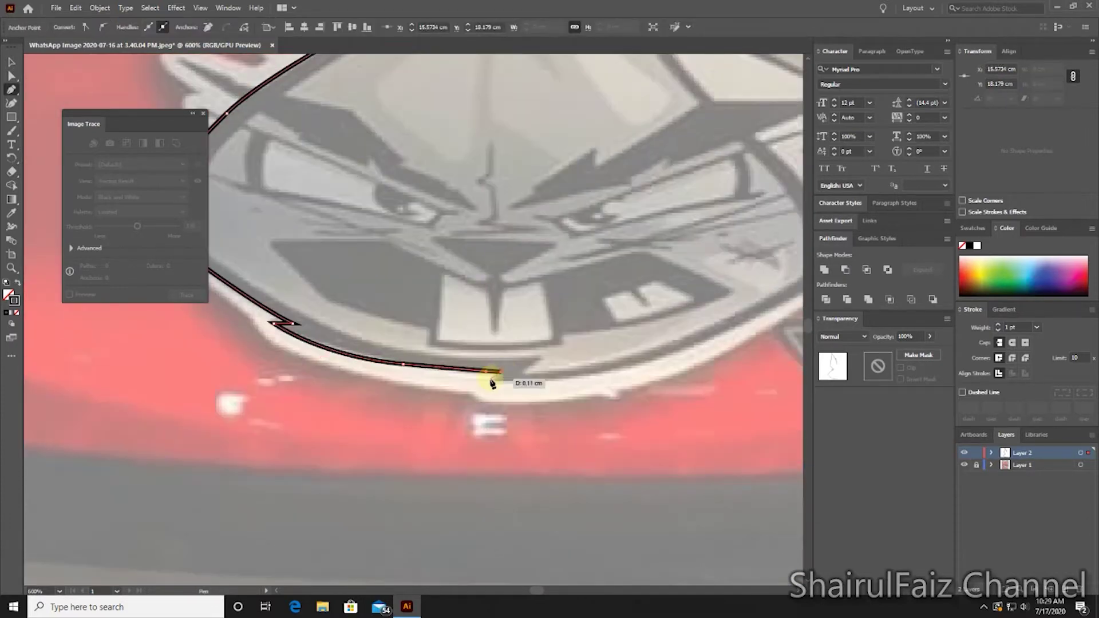
left_click_drag(498, 375, 467, 404)
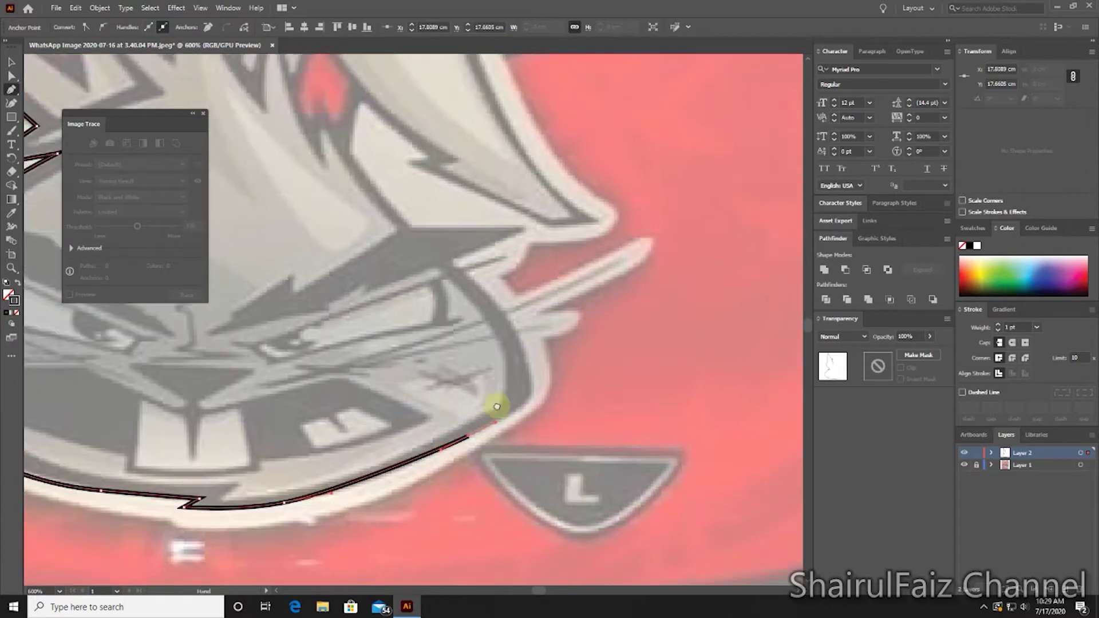
left_click_drag(498, 346, 456, 309)
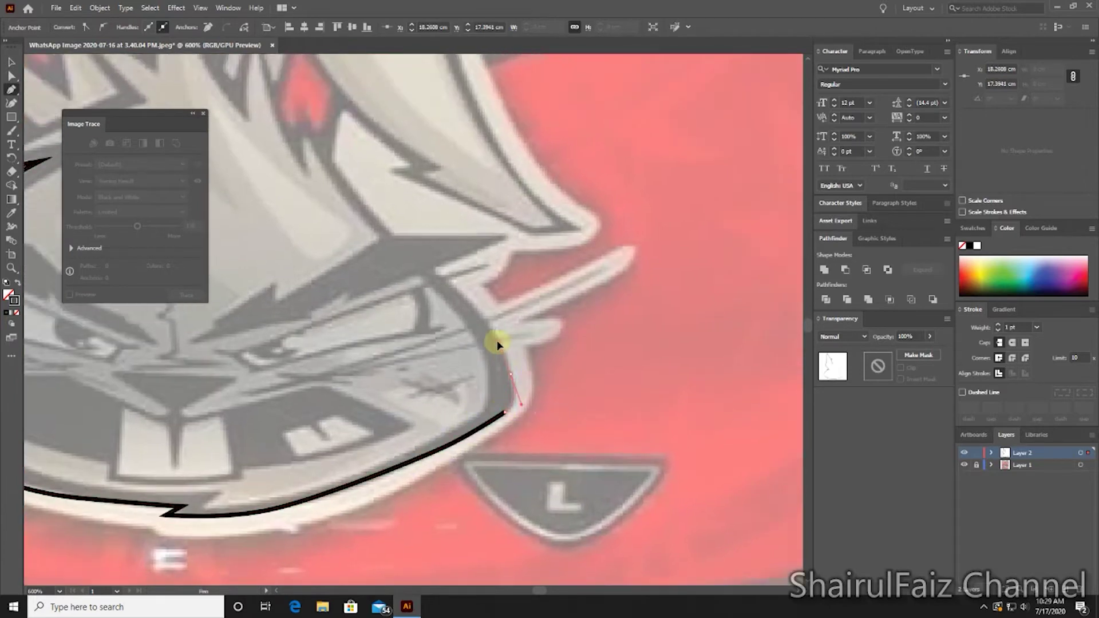
left_click_drag(518, 364, 512, 332)
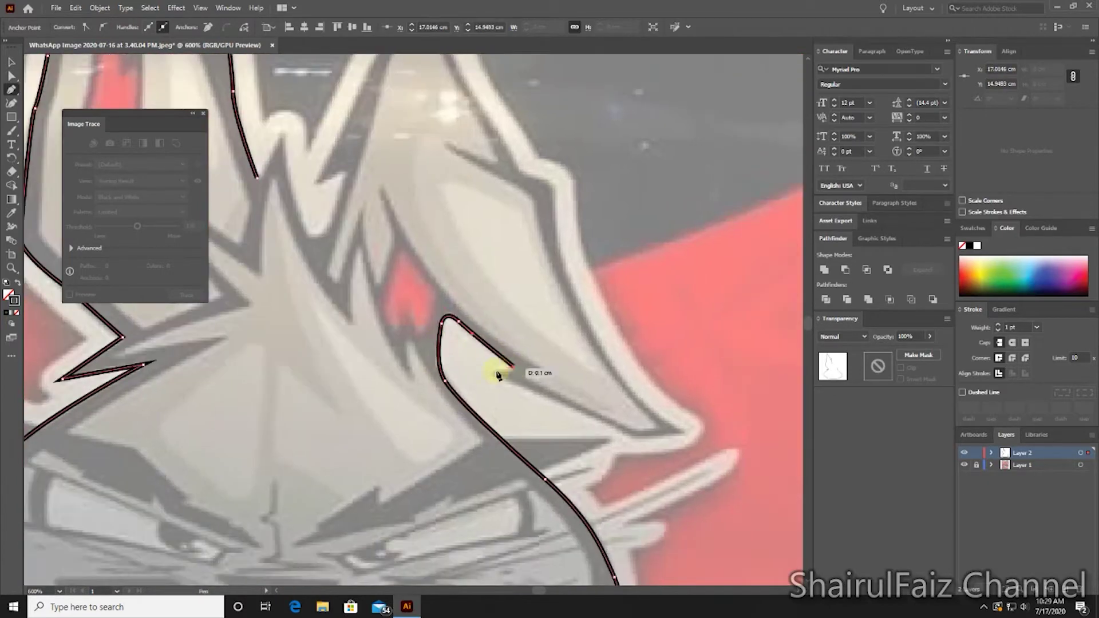
left_click_drag(388, 336, 541, 401)
left_click(582, 394)
- Trace the outline up the right ear's edge, over its peak and down
left_click(528, 326)
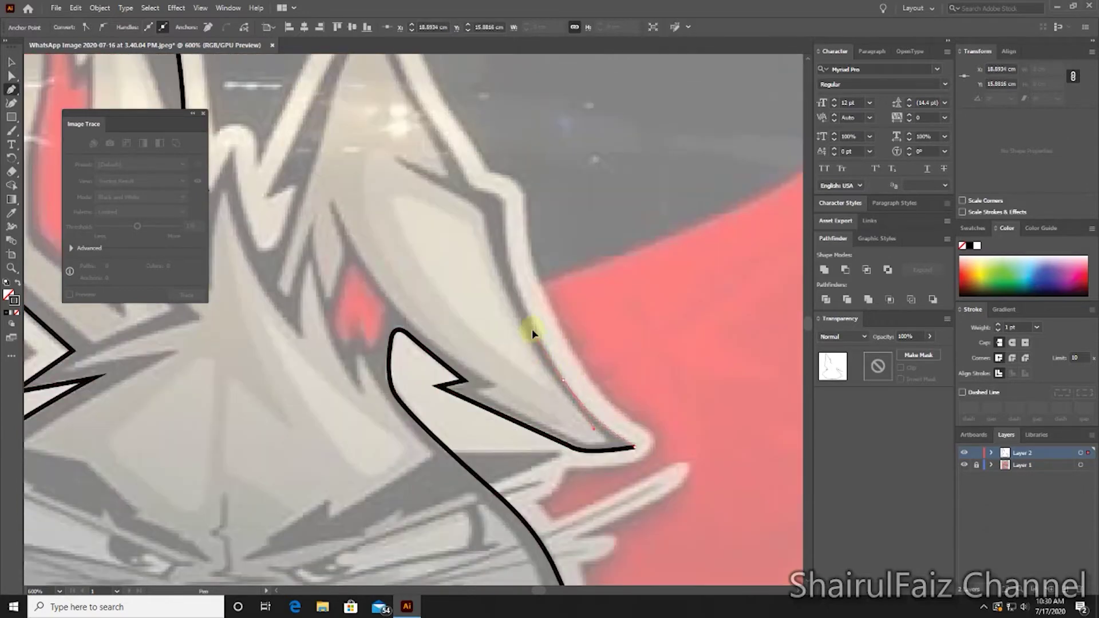
left_click(559, 321)
scroll(560, 319, "up", 3)
scroll(560, 319, "left", 2)
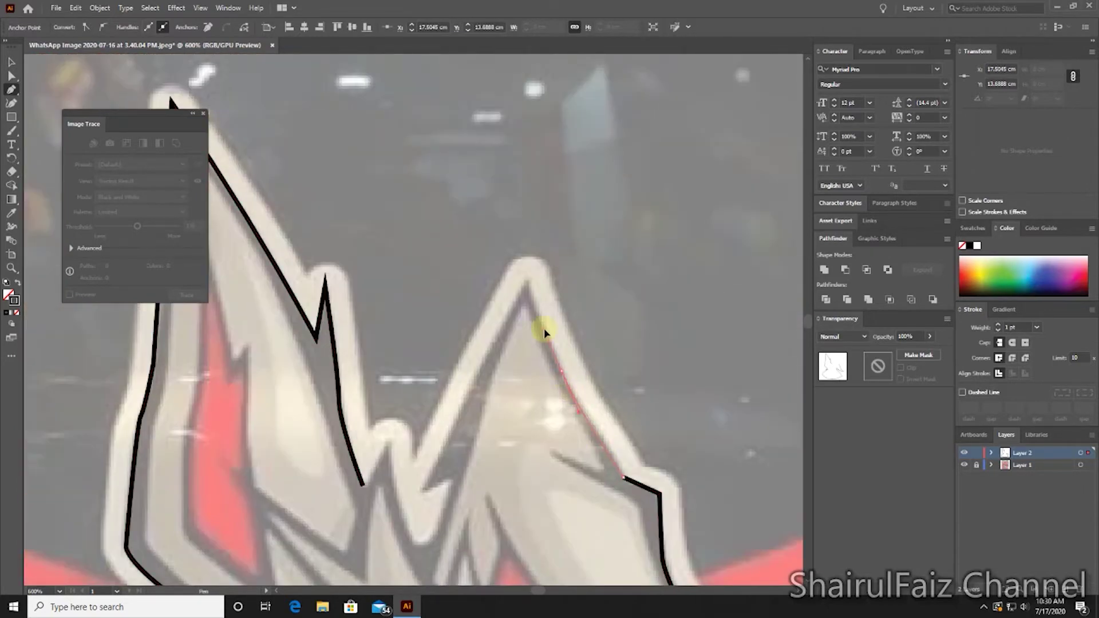
left_click_drag(623, 477, 590, 417)
left_click(569, 385)
left_click_drag(527, 264, 523, 289)
scroll(523, 290, "down", 2)
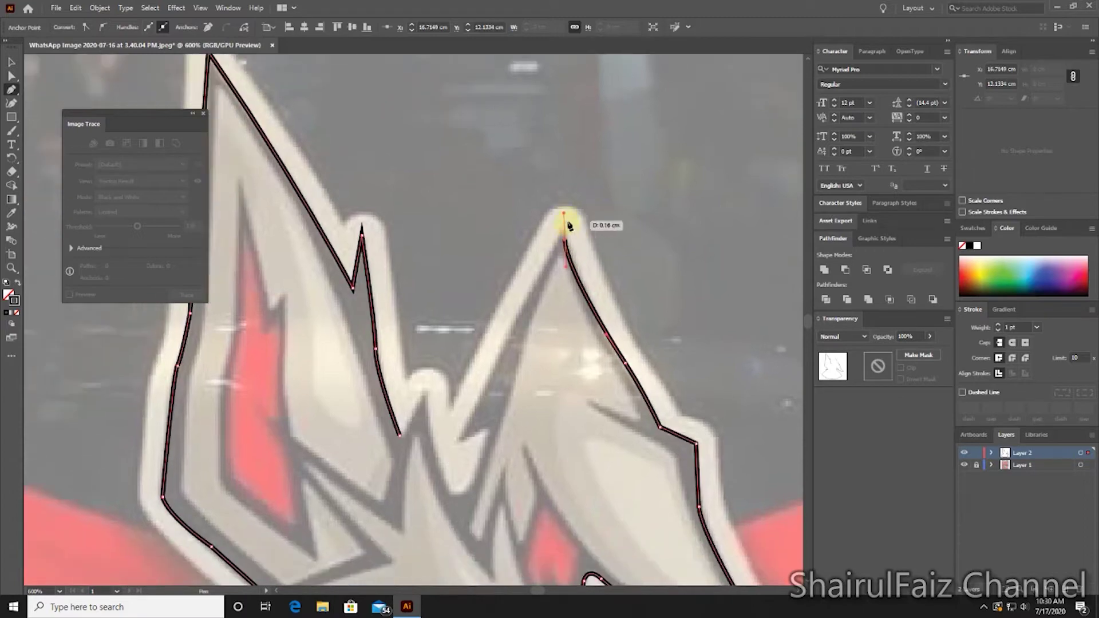
- Trace through the notch between the ears and close the outline at its start
left_click(464, 436)
scroll(464, 436, "down", 3)
scroll(464, 436, "left", 3)
left_click(550, 371)
left_click(530, 426)
left_click_drag(510, 430, 482, 357)
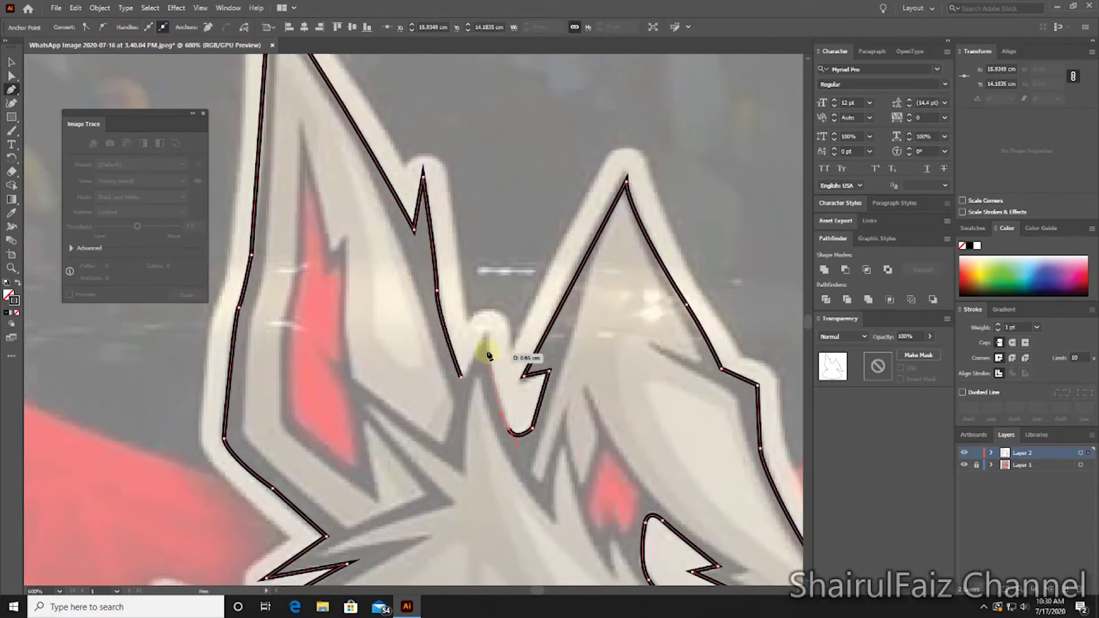
left_click(489, 299)
scroll(459, 381, "down", 3)
- Rename the tracing layer to 'base'
key("v")
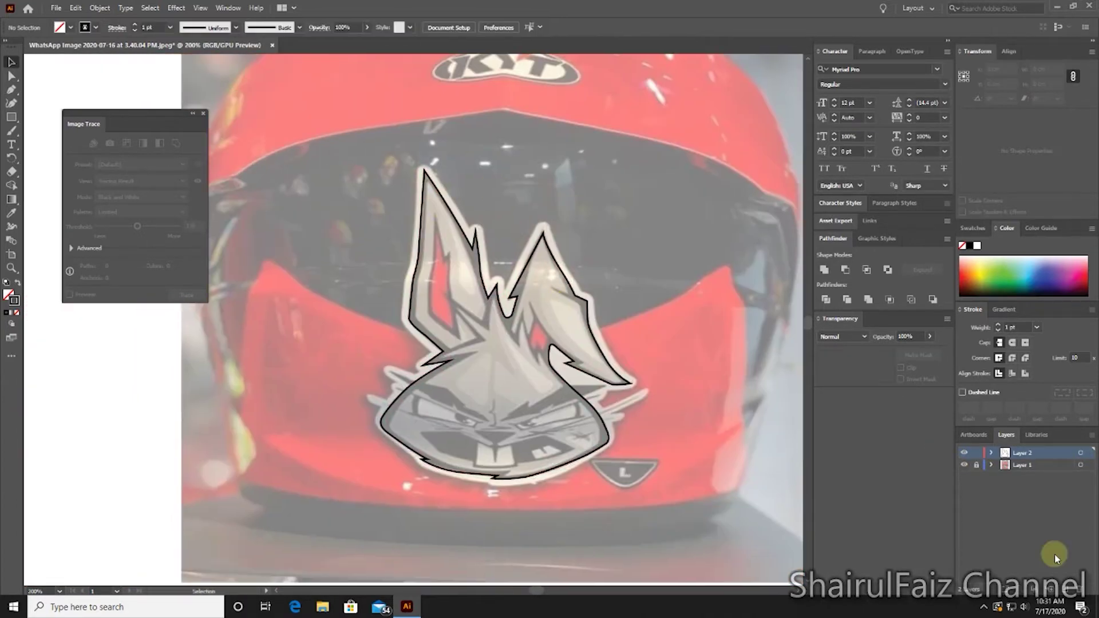
double_click(1053, 455)
type("base")
key("Return")
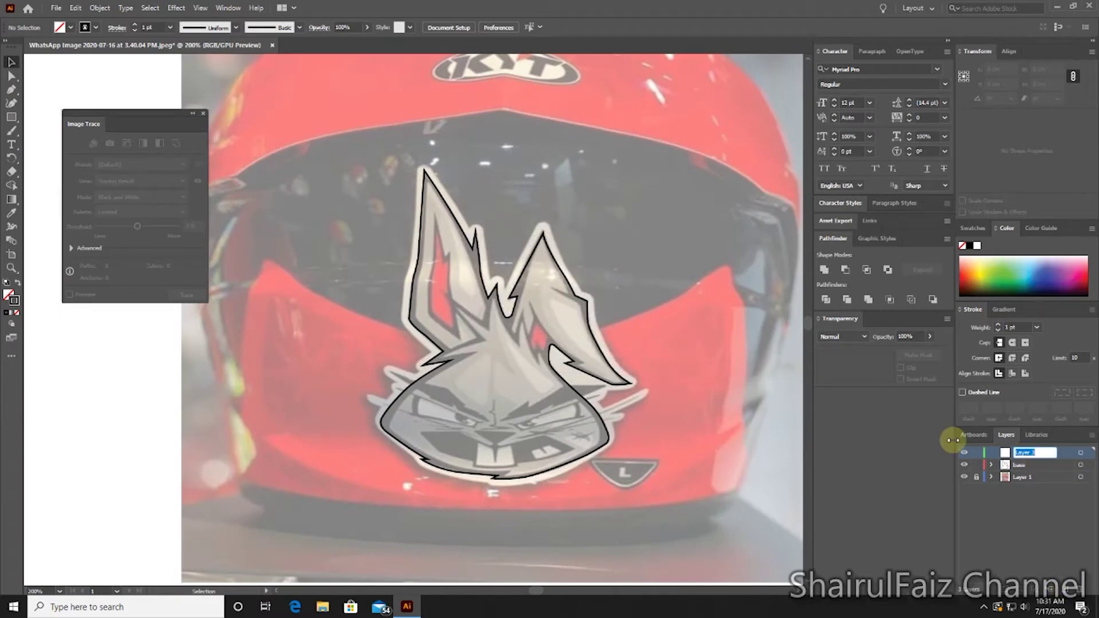
- Begin a new Pen shape tracing the inner edge of the left ear
scroll(456, 391, "up", 3)
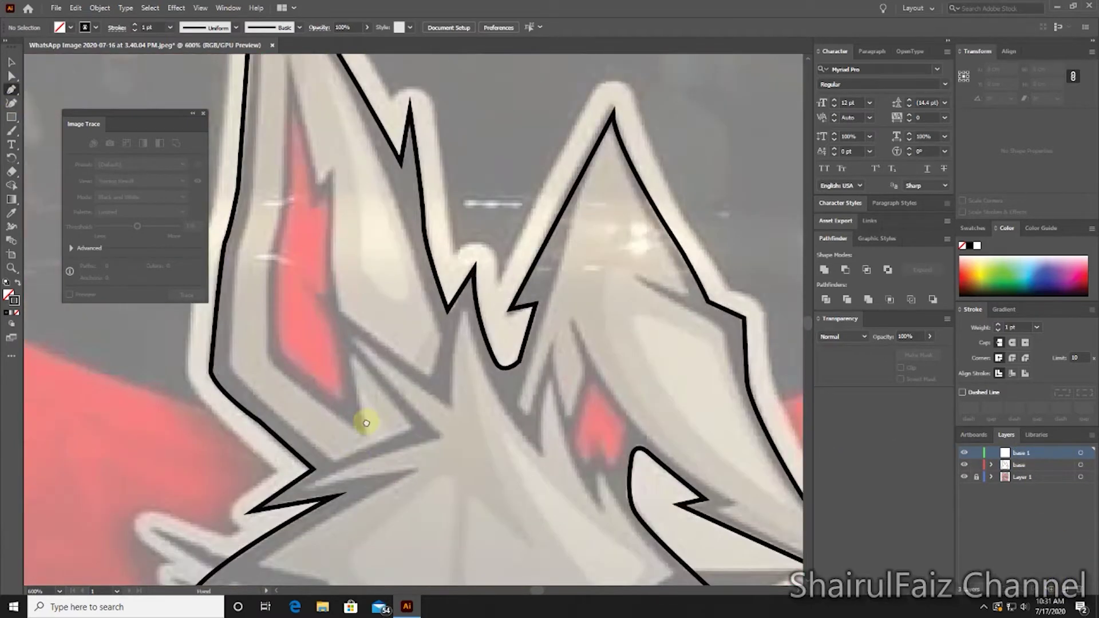
scroll(361, 422, "up", 2)
left_click(378, 490)
left_click(452, 458)
left_click(389, 382)
left_click(403, 465)
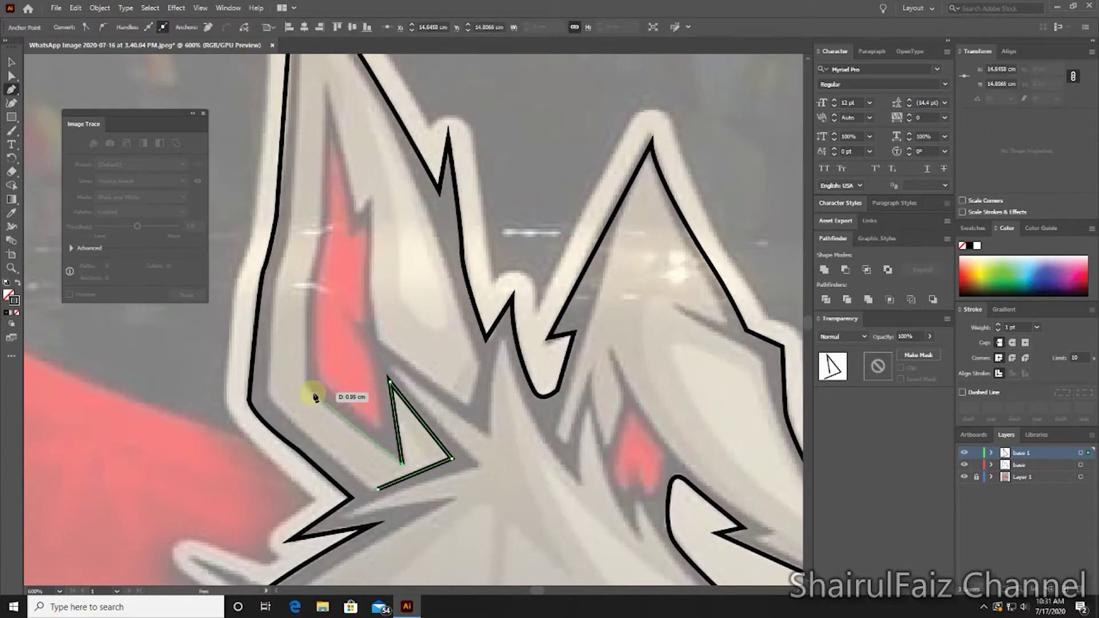
left_click_drag(312, 393, 410, 478)
left_click(409, 472)
left_click(411, 378)
left_click(422, 339)
- Continue the left ear shape up the red inner ear and along the ear spike
scroll(424, 343, "up", 2)
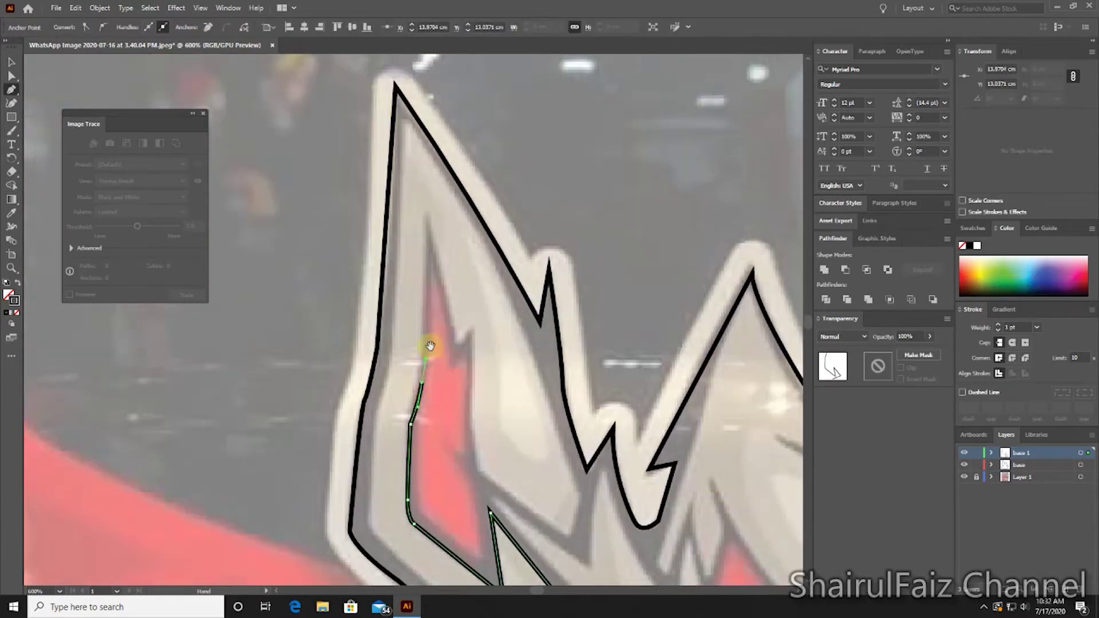
left_click(420, 215)
scroll(427, 224, "down", 4)
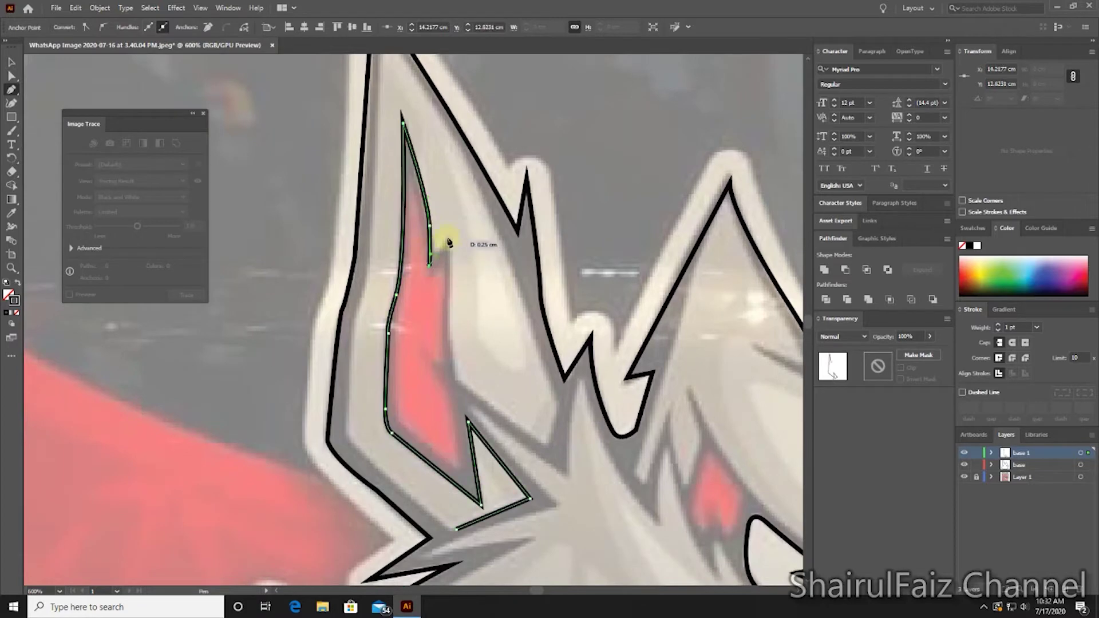
left_click(449, 236)
scroll(450, 229, "down", 3)
left_click(446, 285)
left_click(475, 310)
- Trace the left ear's outer edge up to the top of the ear
scroll(475, 320, "right", 1)
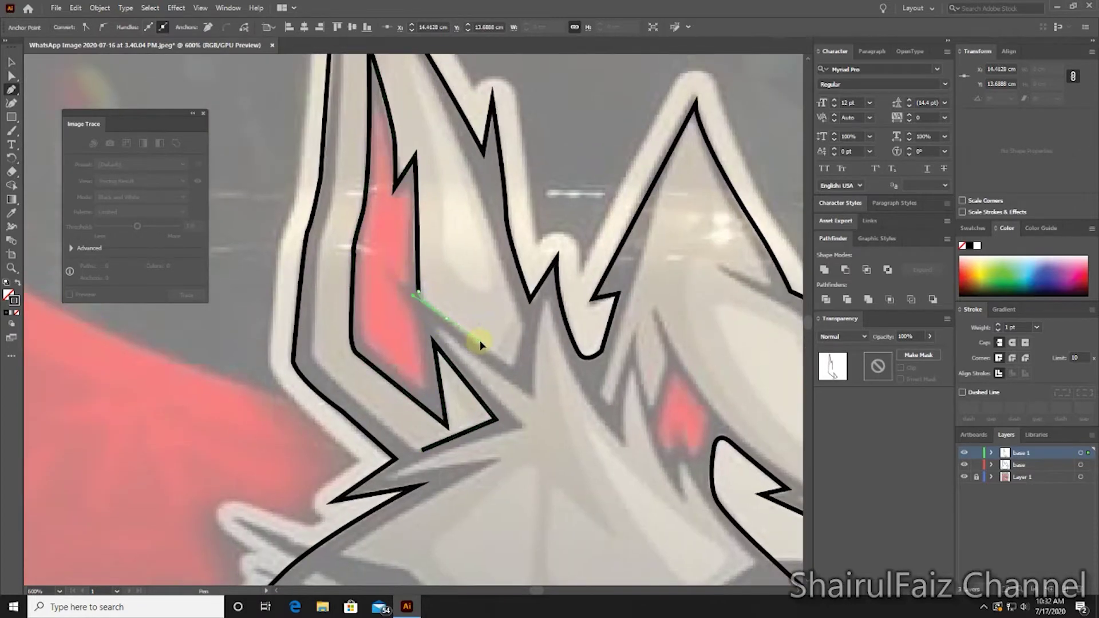
left_click(511, 372)
scroll(515, 400, "up", 3)
left_click(521, 425)
scroll(520, 424, "up", 1)
left_click(412, 160)
left_click(373, 103)
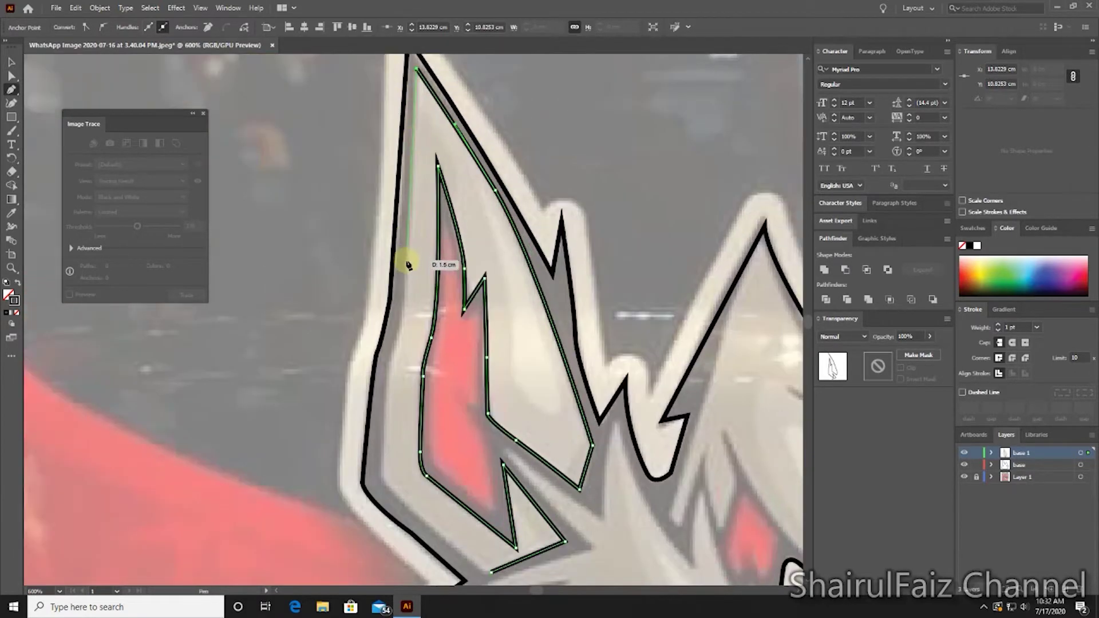
- Bring the path down the left ear's outer edge and close the left ear outline
scroll(385, 373, "down", 3)
left_click(372, 362)
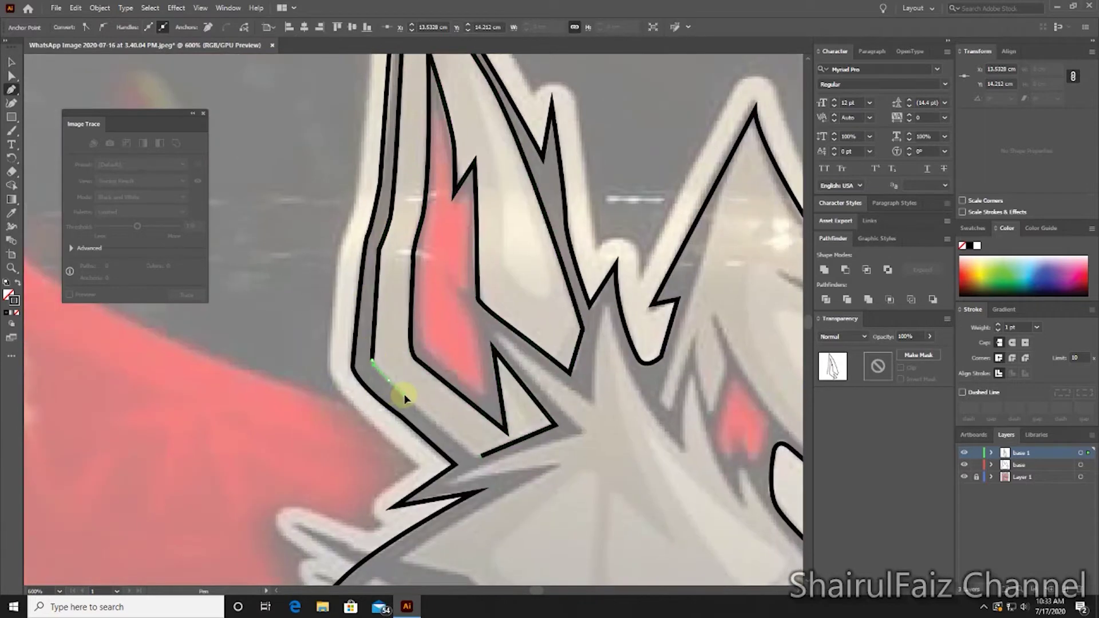
scroll(400, 378, "down", 2)
scroll(445, 319, "up", 2)
left_click(444, 319)
scroll(498, 319, "down", 1)
left_click(12, 61)
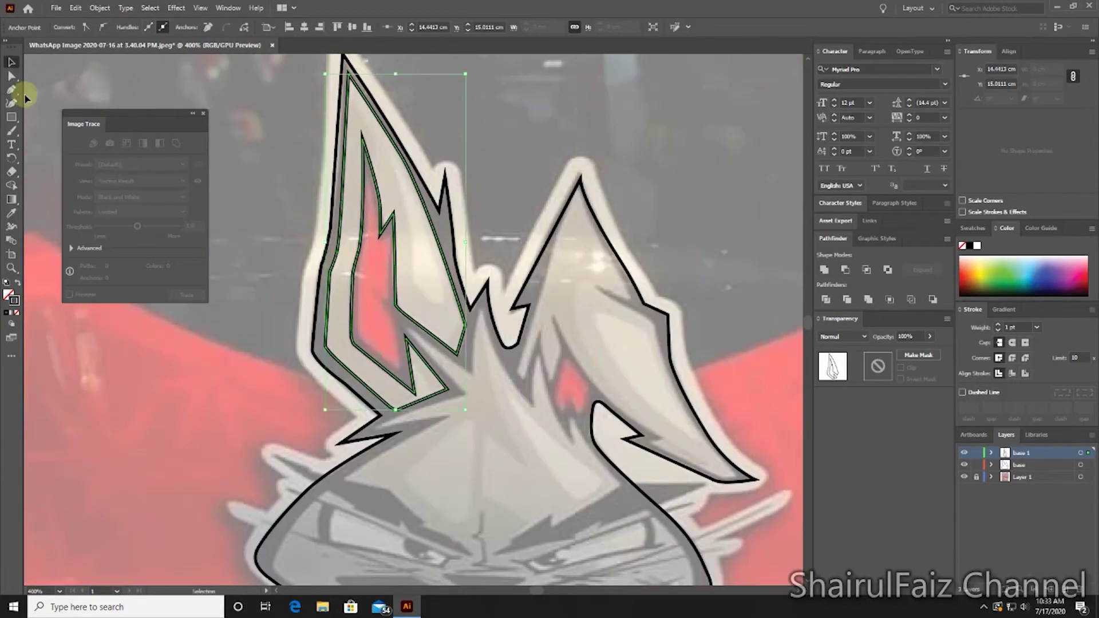
- Start a new path on the right ear, tracing up its left edge to the peak
left_click(12, 90)
scroll(393, 356, "up", 3)
left_click(412, 373)
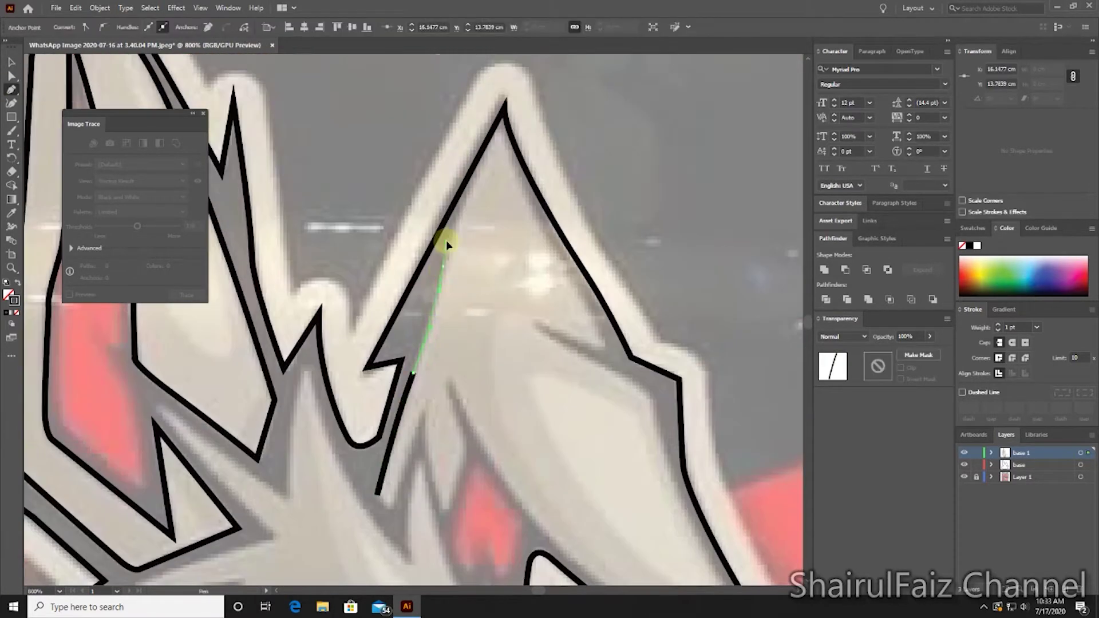
left_click(451, 230)
scroll(464, 237, "down", 2)
scroll(441, 223, "down", 2)
left_click(421, 203)
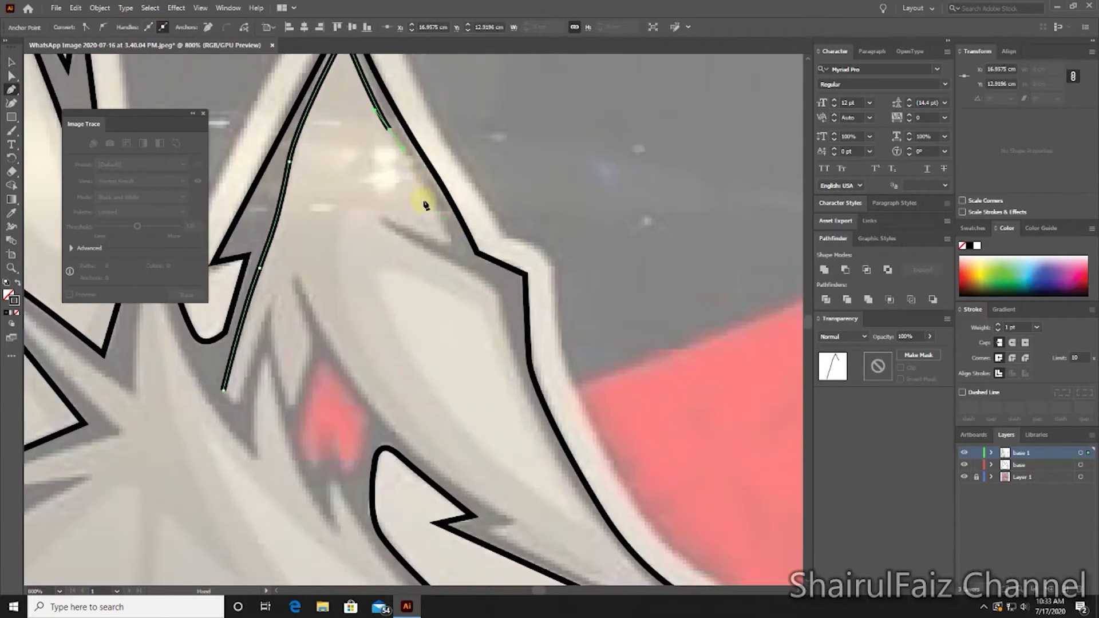
left_click(442, 250)
- Trace the right ear down to its tip and back along its lower and inner edges
scroll(448, 267, "down", 2)
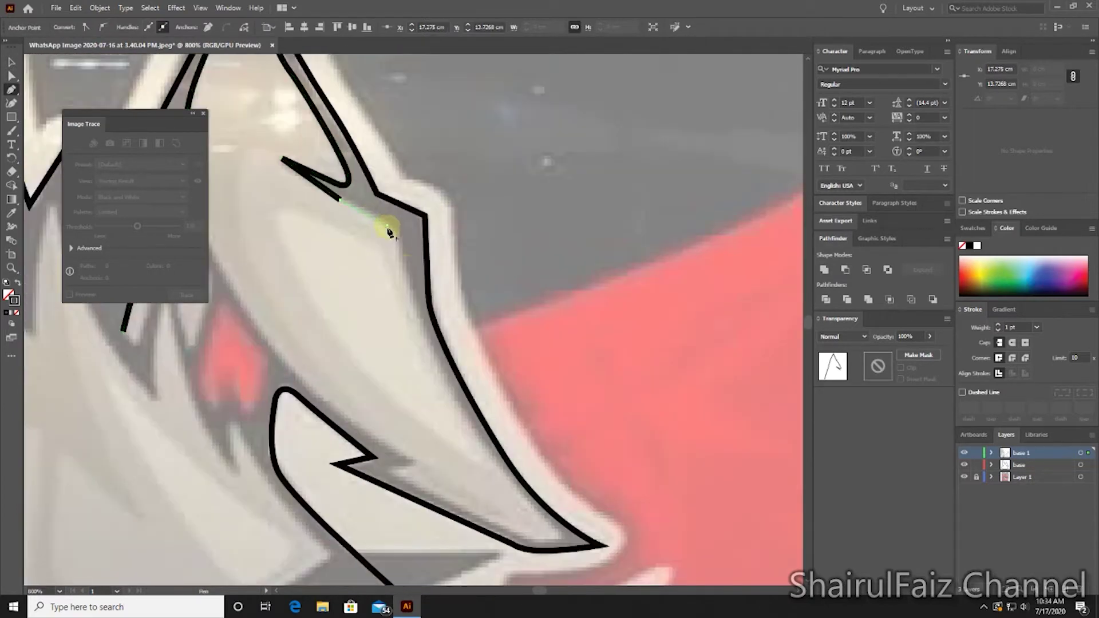
left_click(413, 315)
scroll(433, 353, "down", 2)
left_click(433, 348)
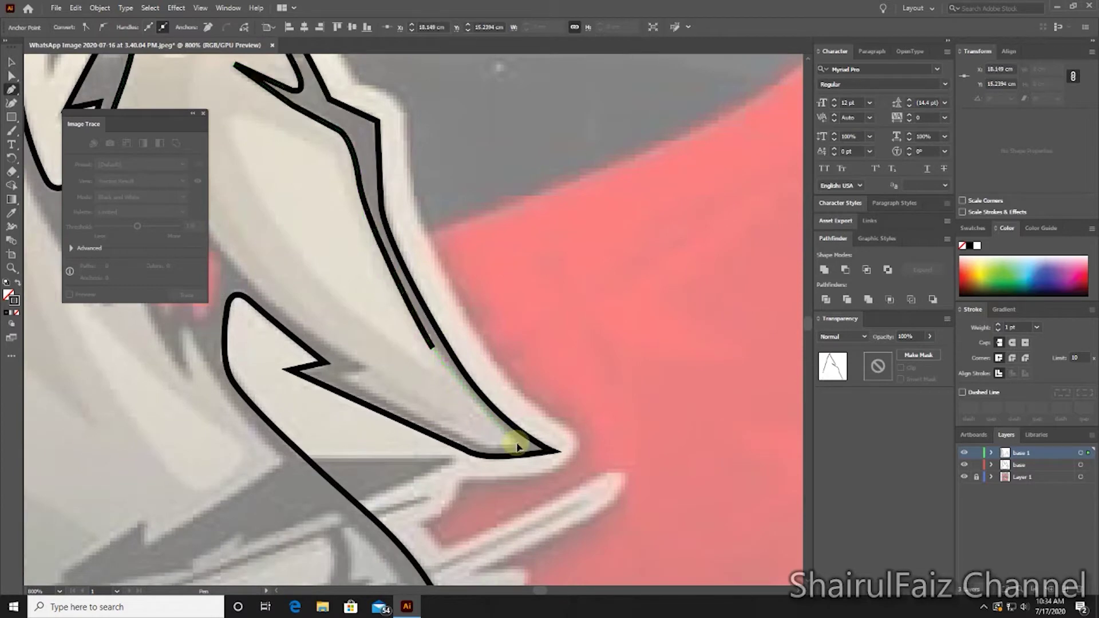
left_click(512, 441)
left_click(464, 441)
left_click_drag(344, 379, 375, 376)
scroll(380, 275, "up", 2)
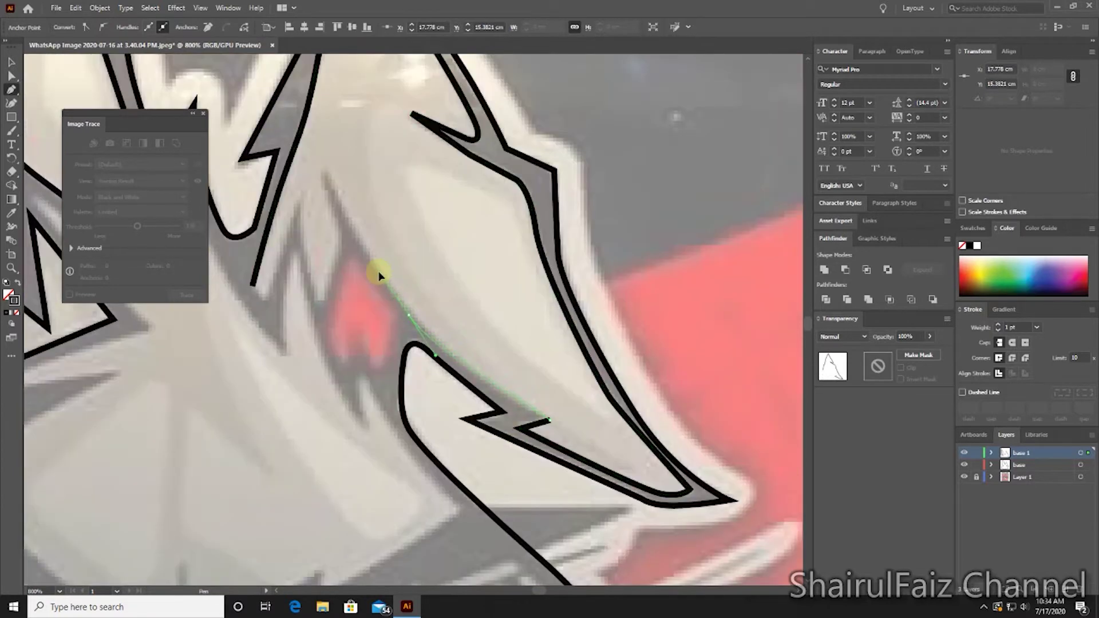
left_click(415, 312)
scroll(412, 241, "up", 2)
left_click_drag(419, 258, 435, 324)
- Trace the right ear's small inner notch as a closed shape, then resume the earlier path
left_click(434, 321)
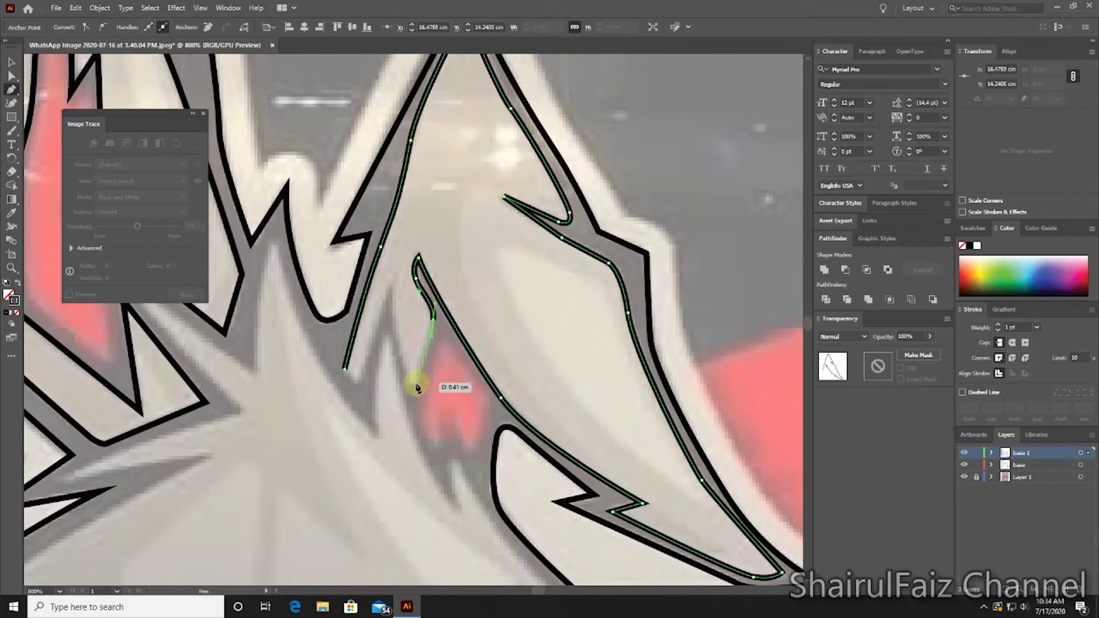
left_click(413, 384)
left_click(395, 281)
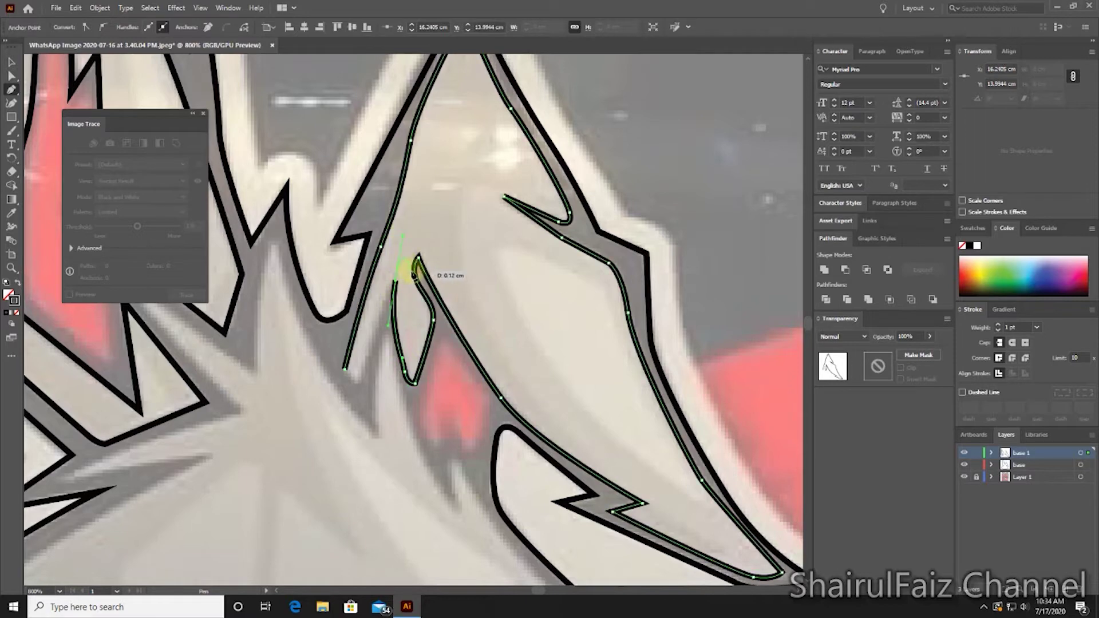
left_click(418, 259)
left_click(345, 370)
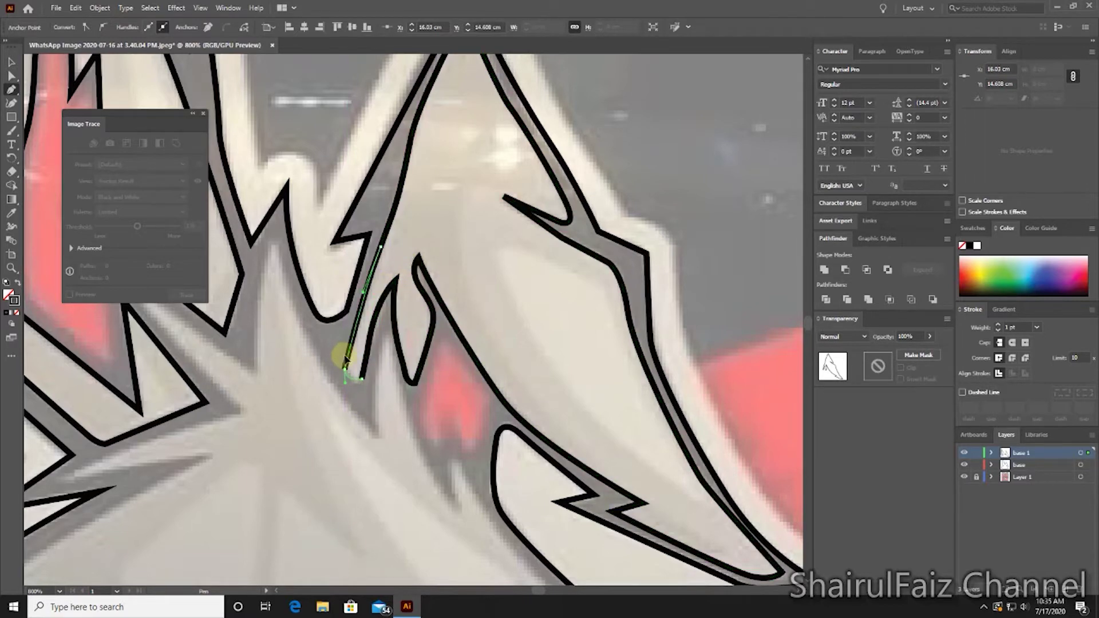
scroll(345, 361, "down", 3)
- Trace the spiky tuft between the ears with curved Pen anchors
scroll(579, 368, "up", 2)
key("v")
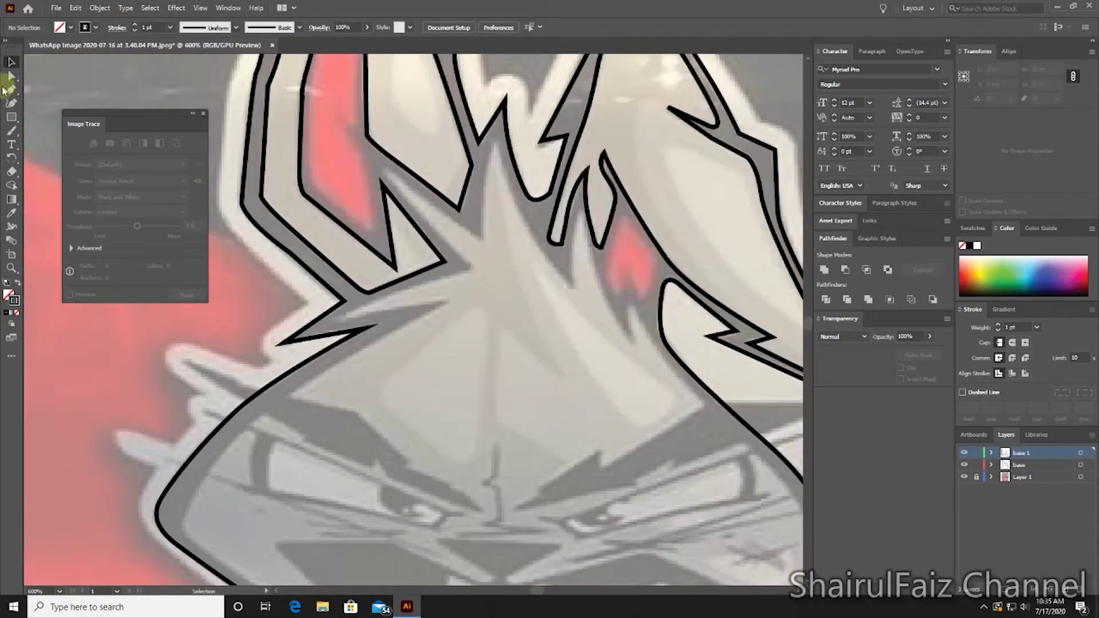
left_click(497, 148)
left_click_drag(483, 235, 457, 232)
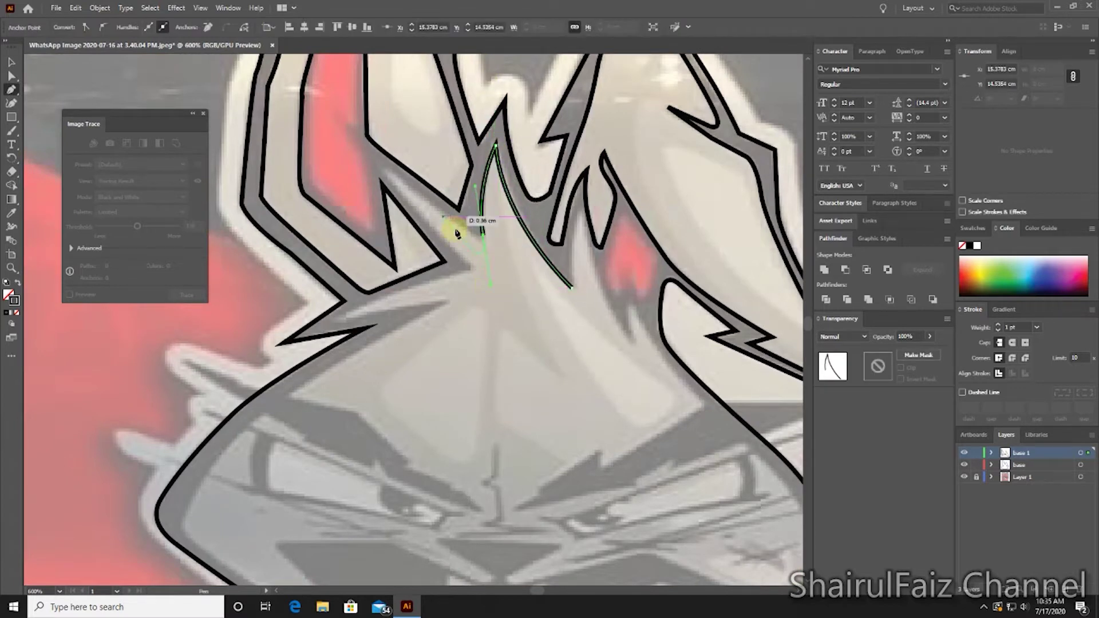
left_click(374, 156)
left_click(463, 270)
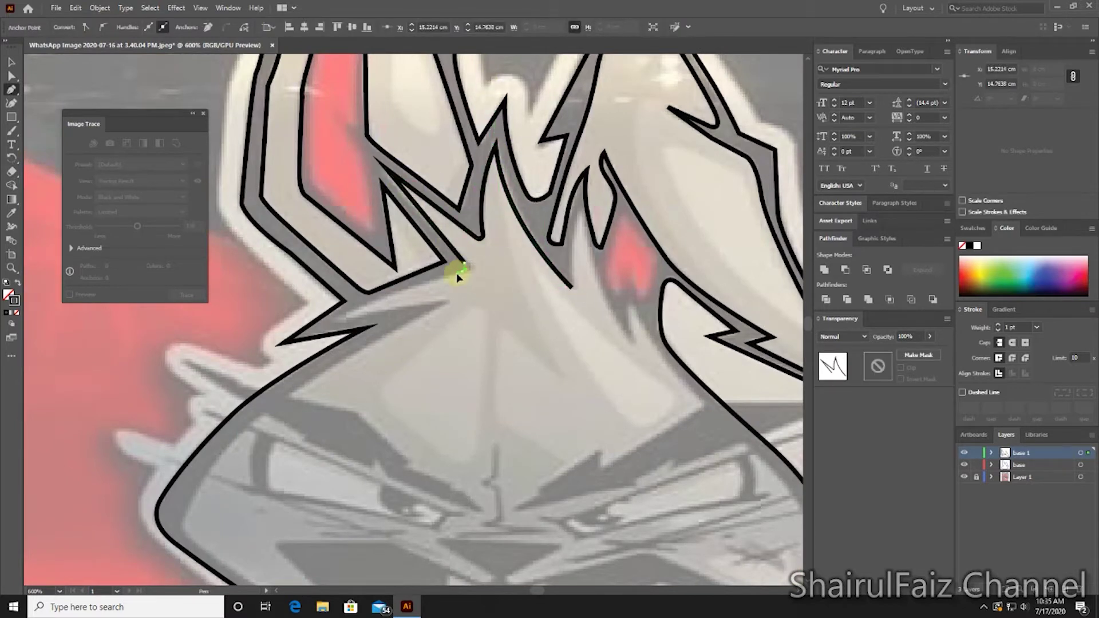
left_click(308, 335)
left_click(332, 319)
left_click(405, 303)
mouse_move(435, 301)
left_mouse_down()
mouse_move(449, 305)
mouse_move(544, 96)
left_mouse_up()
- Trace the lower-left cheek and jaw outline, undoing the misplaced jaw anchors
left_click(319, 299)
scroll(319, 278, "down", 1)
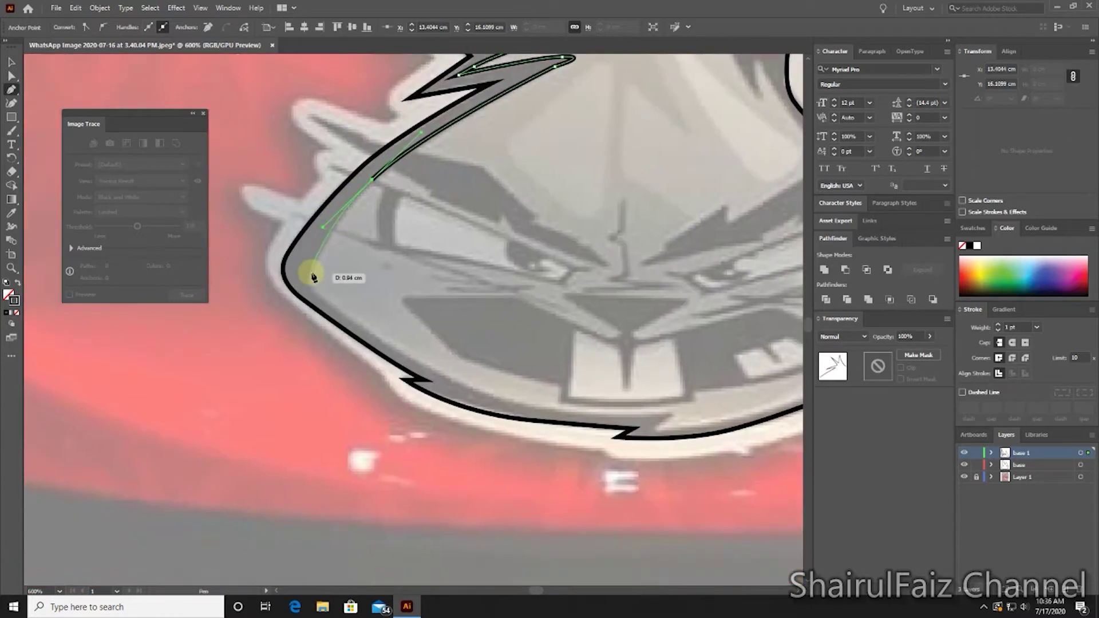
left_click(297, 284)
scroll(370, 332, "down", 2)
left_click(406, 304)
left_click(481, 331)
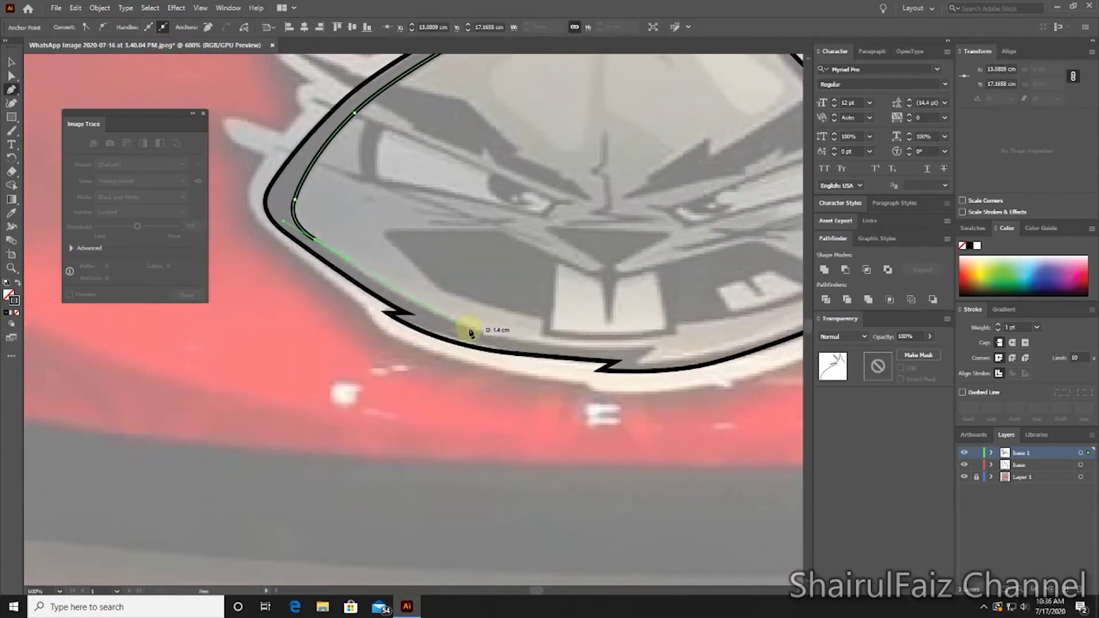
left_click_drag(569, 358, 459, 436)
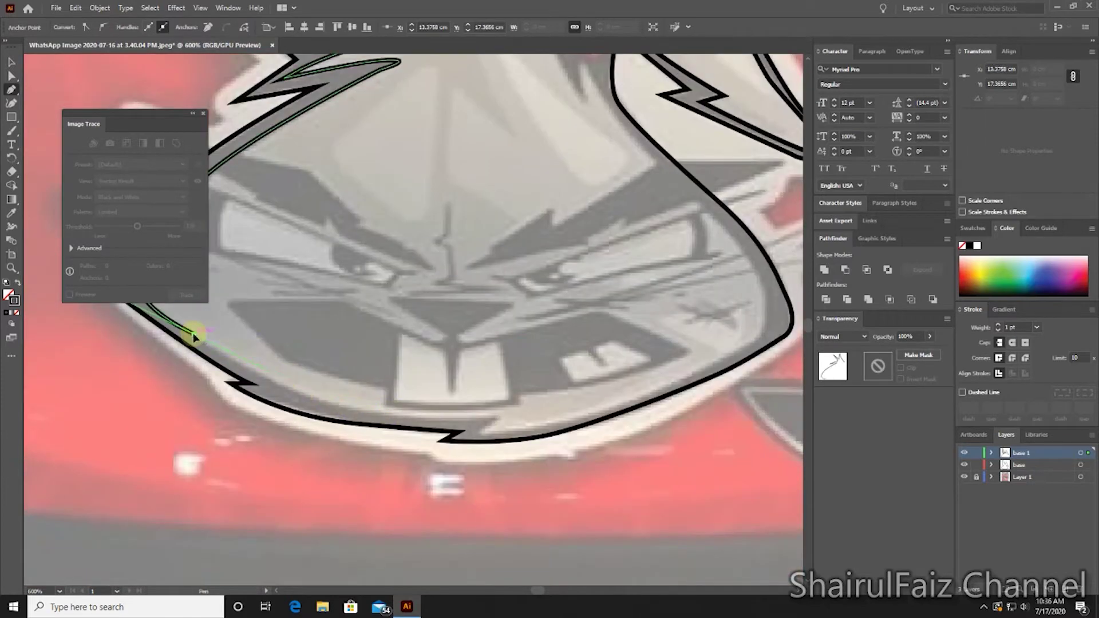
left_click_drag(194, 337, 319, 269)
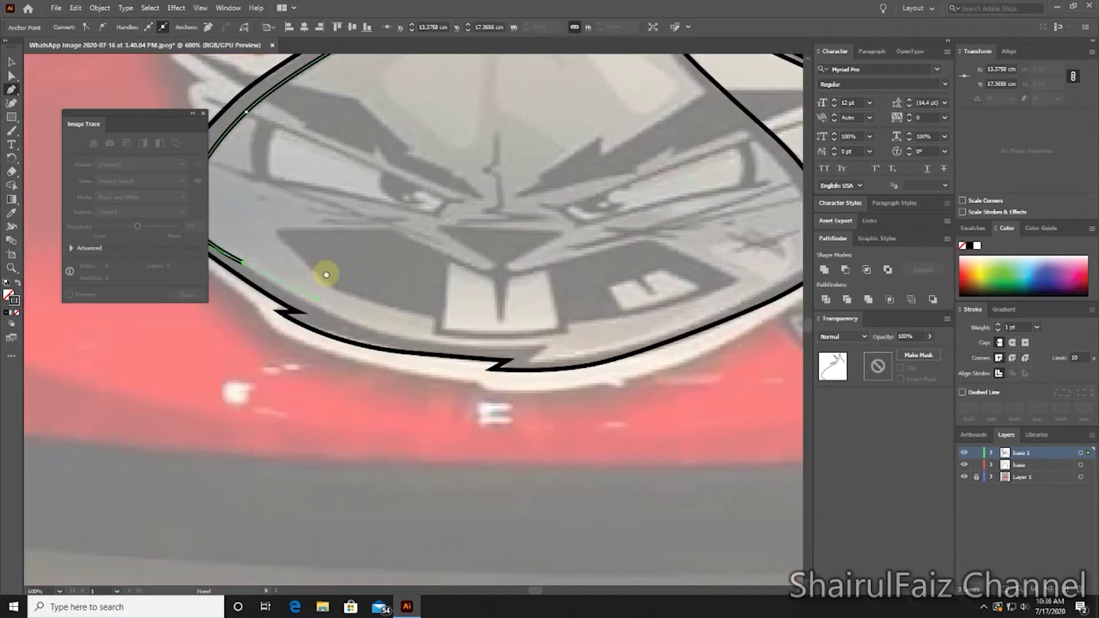
mouse_move(391, 330)
left_mouse_down()
mouse_move(442, 339)
mouse_move(469, 396)
left_mouse_up()
key("ctrl+z")
key("ctrl+z")
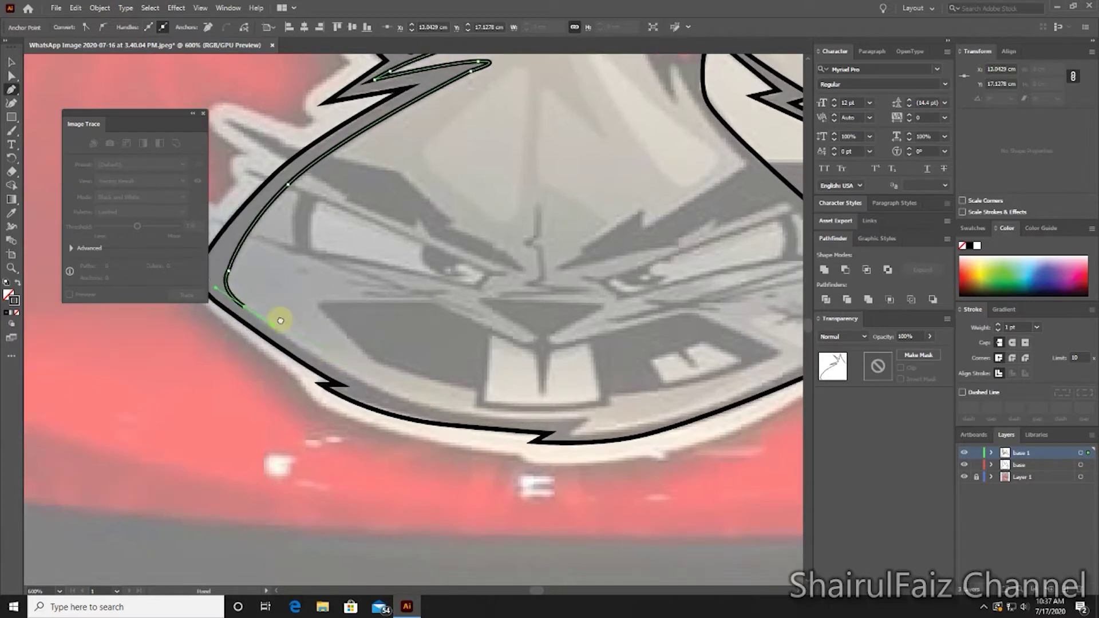
- Continue the outline along the jaw bottom and up the cheek to below the right ear
left_click_drag(281, 318, 236, 280)
left_click(329, 370)
left_click(422, 381)
left_click(510, 397)
left_click_drag(475, 359, 335, 356)
left_click_drag(444, 403, 511, 415)
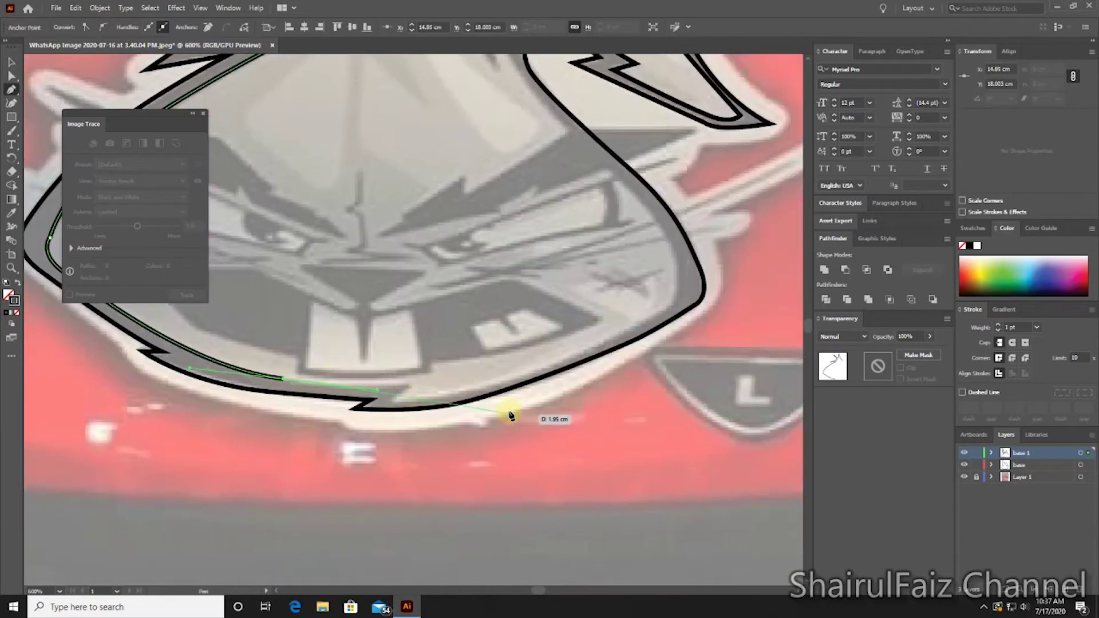
mouse_move(395, 401)
left_mouse_down()
mouse_move(466, 446)
mouse_move(525, 385)
mouse_move(526, 395)
left_mouse_up()
left_click(516, 449)
left_click_drag(468, 332, 533, 411)
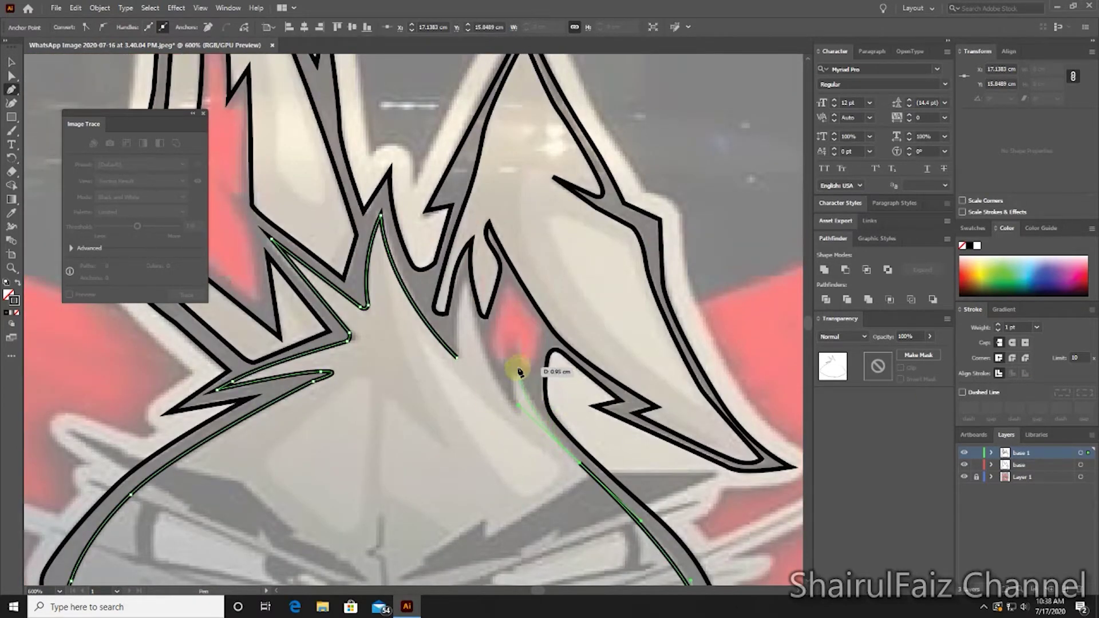
mouse_move(514, 357)
left_mouse_down()
mouse_move(509, 397)
mouse_move(467, 302)
left_mouse_up()
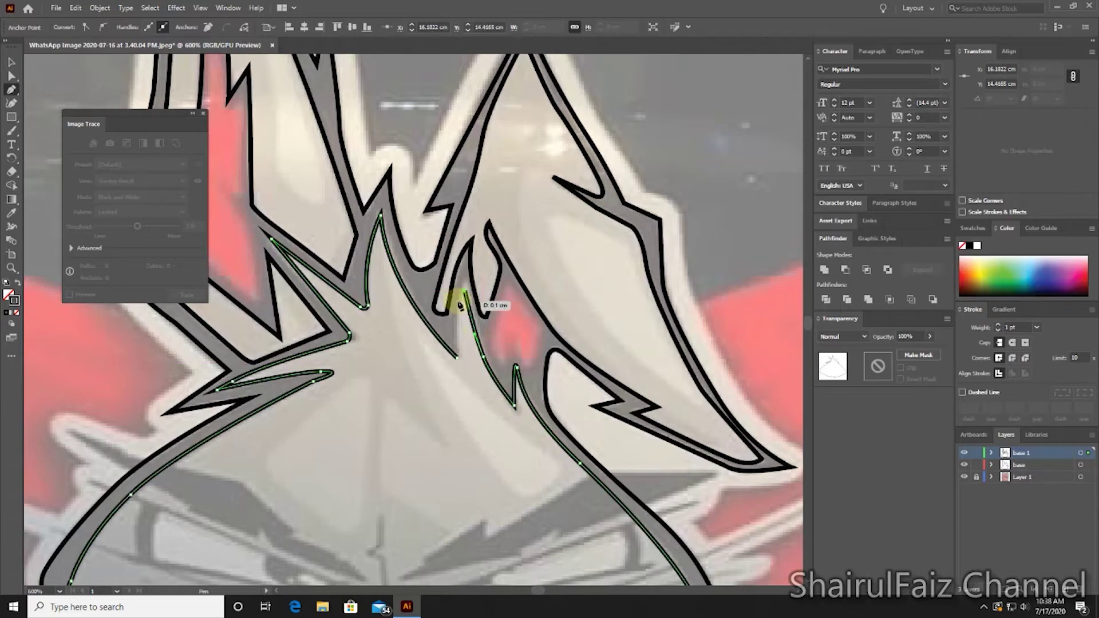
key("v")
- Select the rabbit's outer outline path with the Direct Selection tool
mouse_move(536, 451)
left_mouse_down()
mouse_move(593, 265)
mouse_move(566, 312)
mouse_move(467, 393)
mouse_move(668, 263)
mouse_move(658, 356)
mouse_move(710, 340)
left_mouse_up()
key("a")
left_click(294, 357)
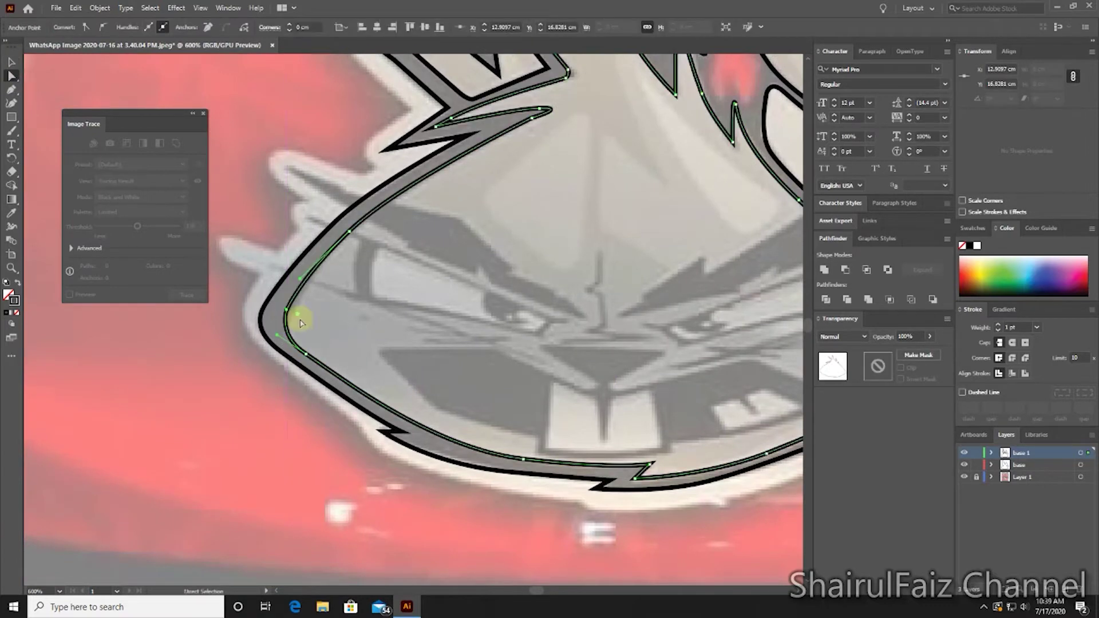
mouse_move(300, 323)
left_mouse_down()
mouse_move(245, 422)
mouse_move(448, 407)
mouse_move(589, 454)
mouse_move(520, 392)
mouse_move(503, 424)
mouse_move(513, 444)
left_mouse_up()
left_click(246, 422)
left_click(552, 437)
scroll(564, 336, "down", 3)
- Apply Offset Path to the inner head path
left_click(99, 7)
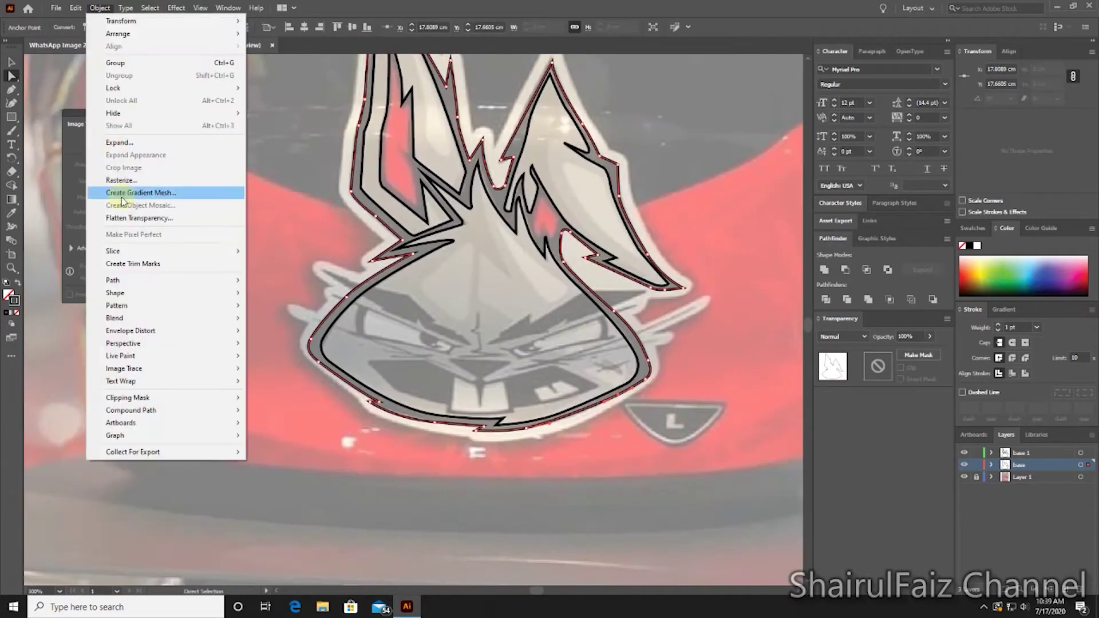
left_click(355, 154)
left_click(507, 177)
left_click(100, 8)
left_click(270, 285)
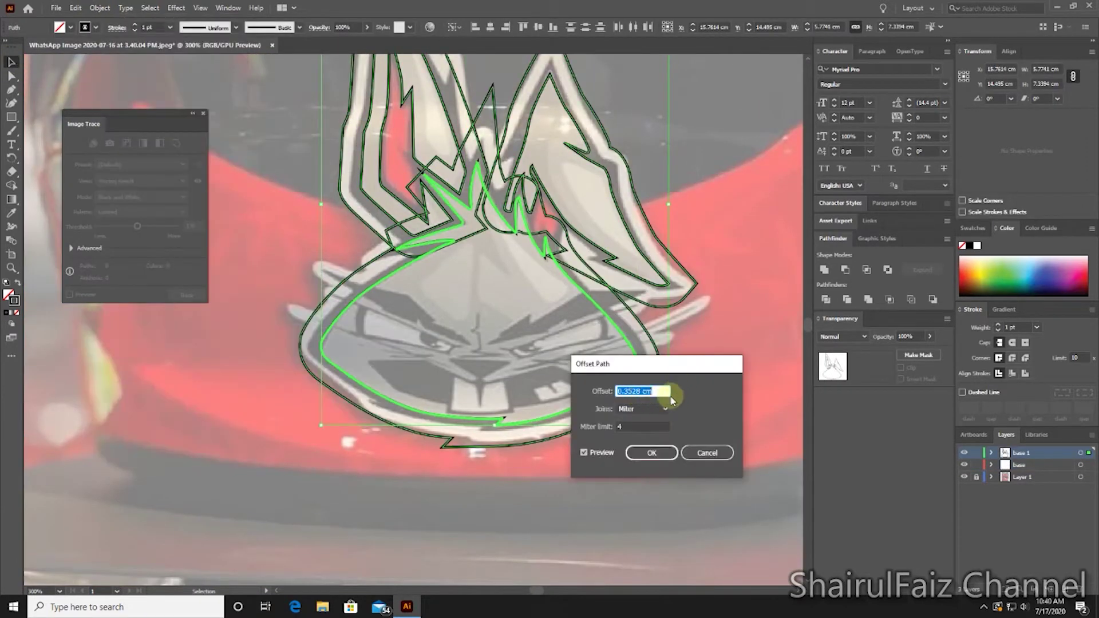
left_click(652, 453)
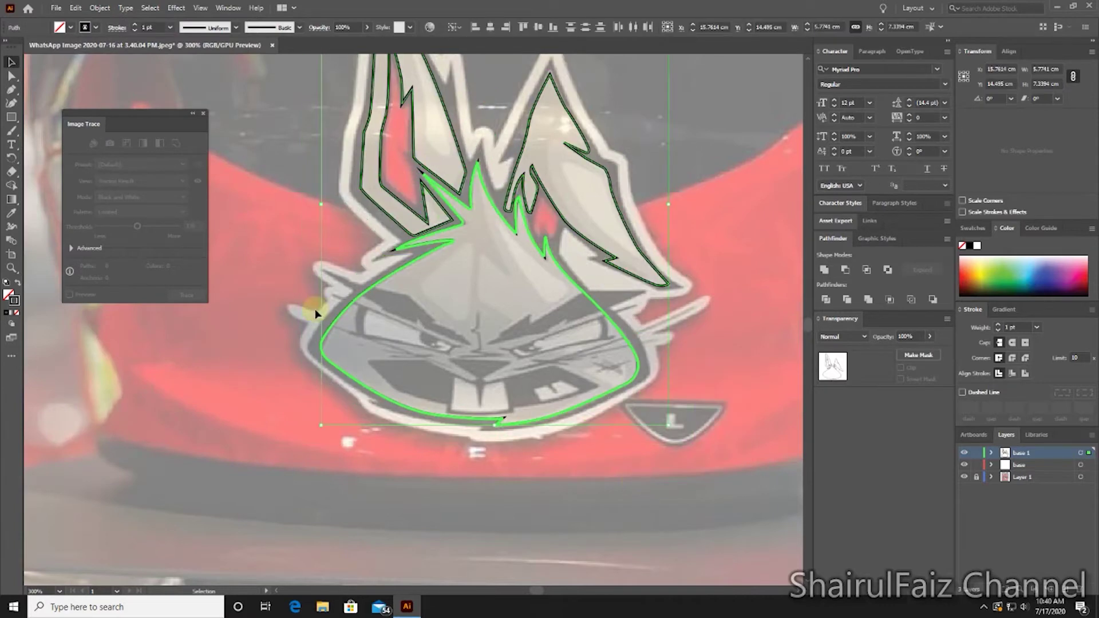
- Apply a second Offset Path and give the offset rabbit outline a solid black fill
left_click(99, 7)
left_click(280, 322)
left_click(651, 452)
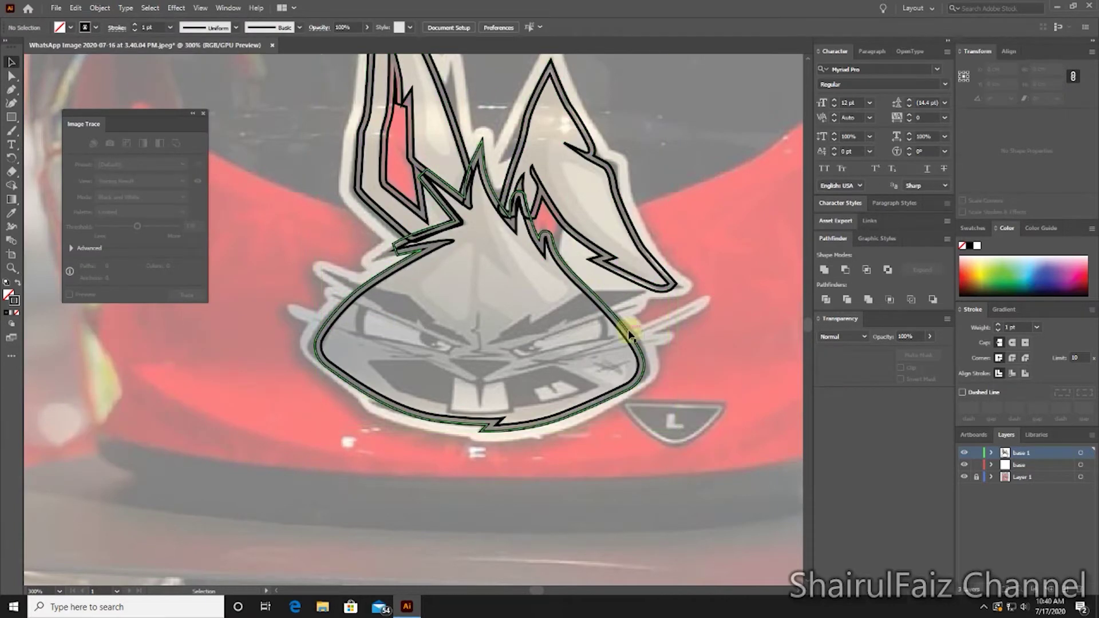
left_click(729, 307)
scroll(729, 307, "up", 1)
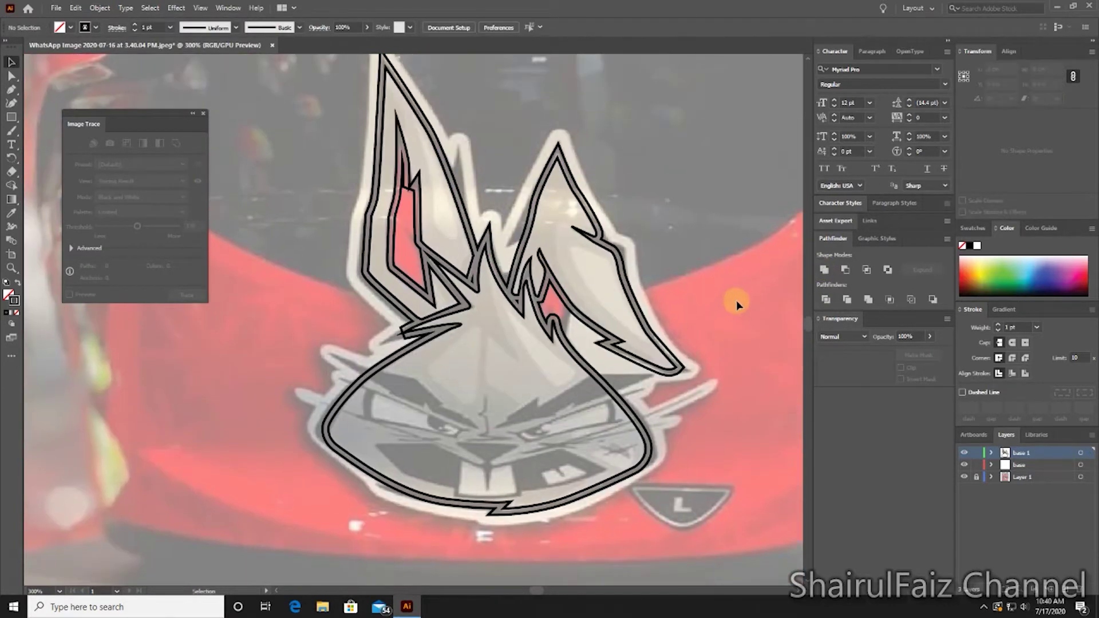
left_click(408, 184)
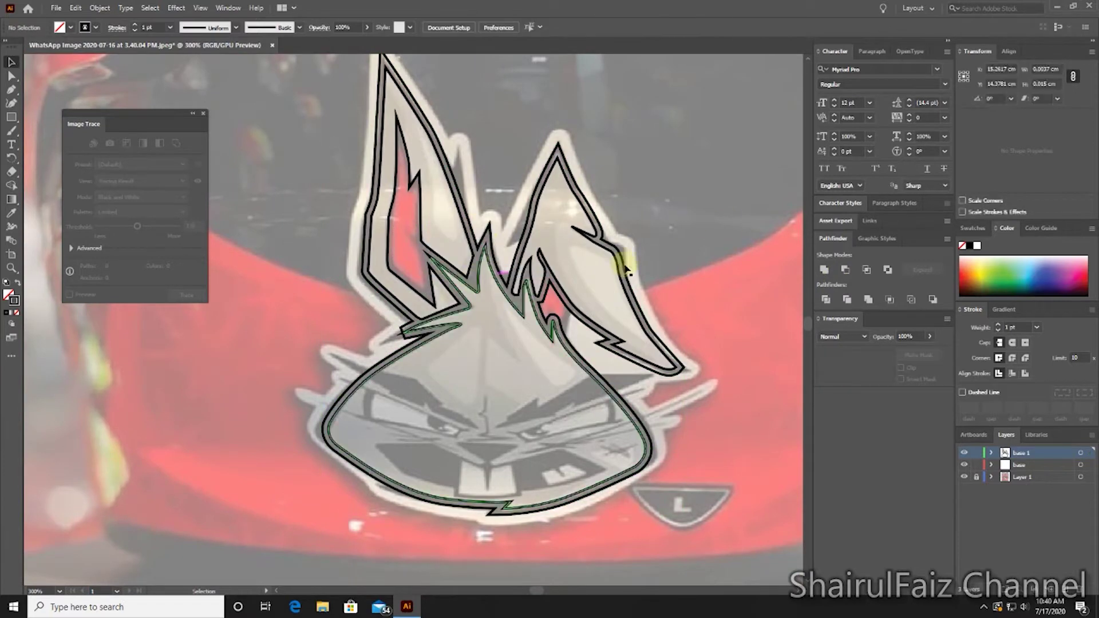
key("shift+x")
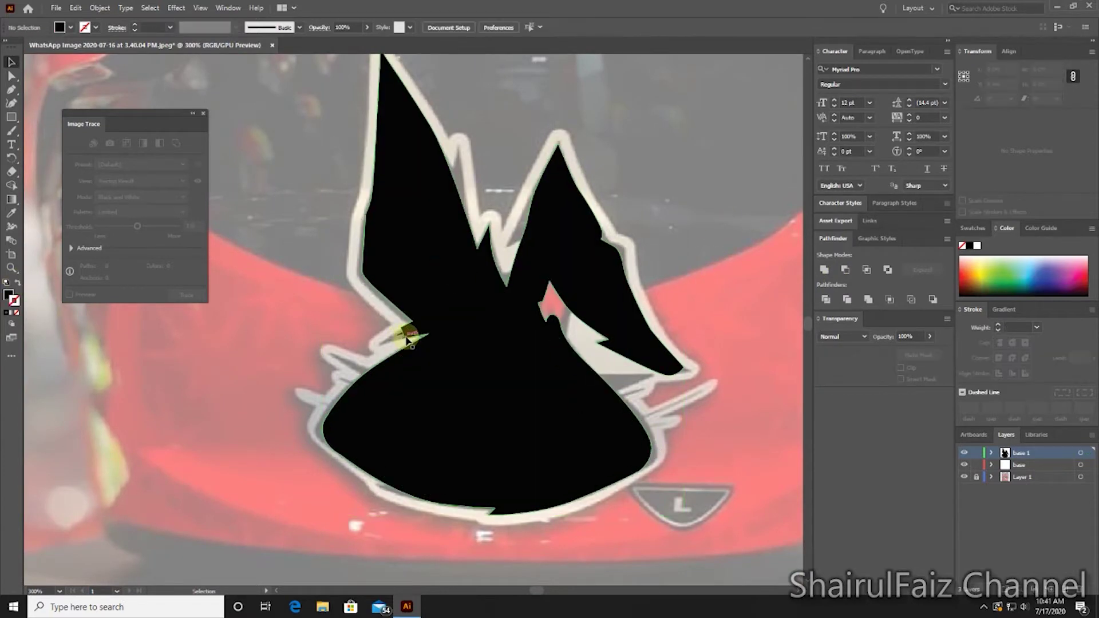
- Offset the inner rabbit head path once more
left_click_drag(507, 438, 553, 436)
left_click(394, 395)
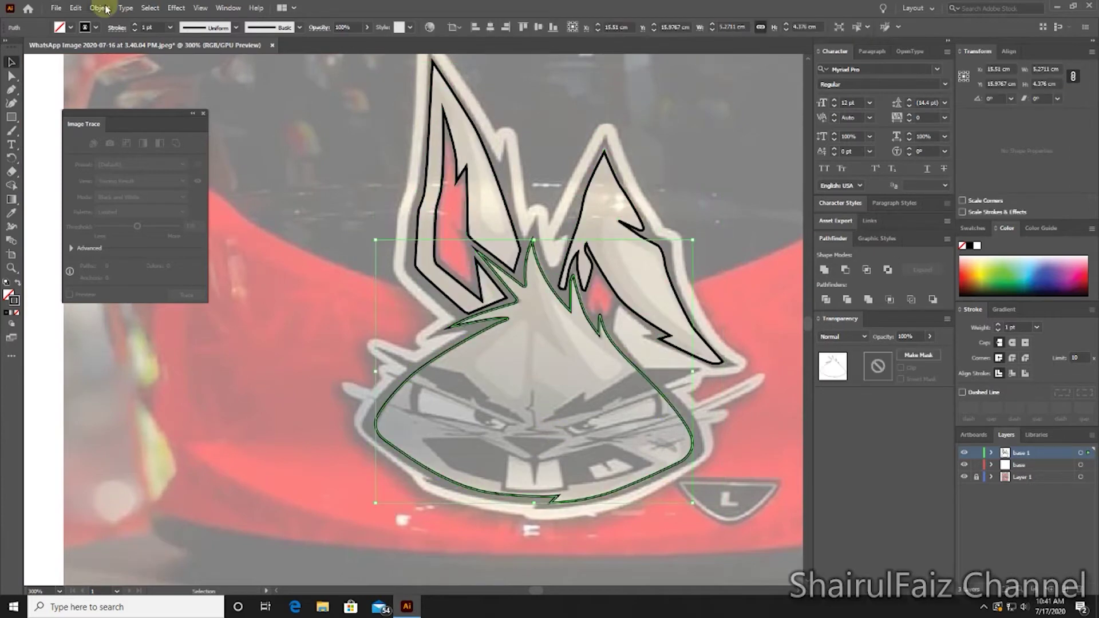
left_click(100, 8)
left_click(275, 318)
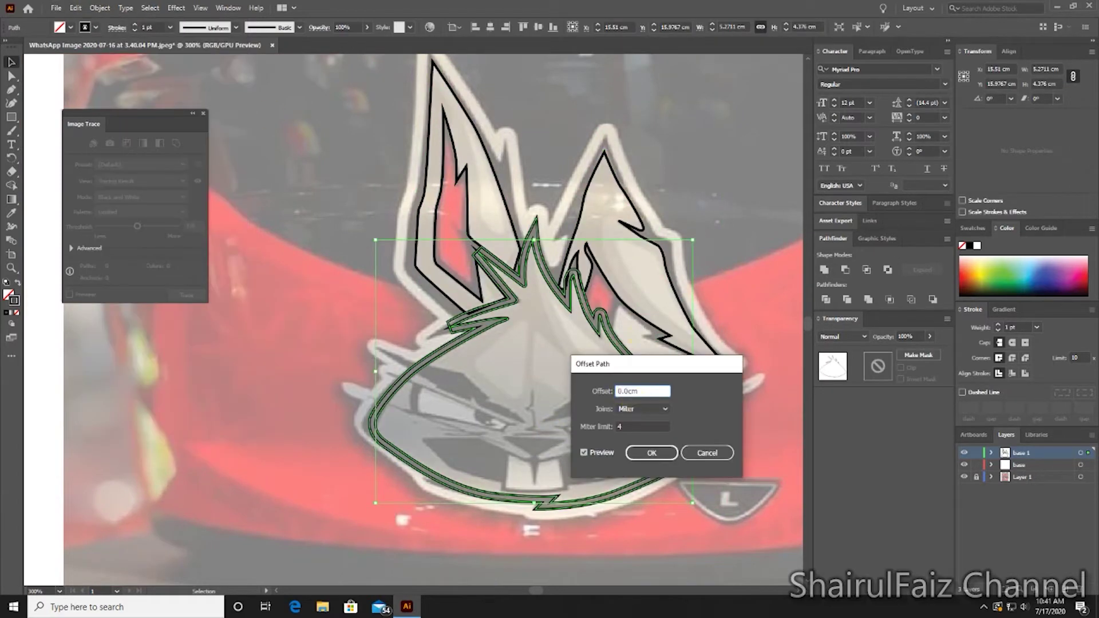
left_click(636, 452)
- Pull the stray tip anchor near the left ear into place and apply Outline Stroke to the ear outline
key("ctrl+equal")
key("ctrl+equal")
key("ctrl+equal")
key("a")
left_click(510, 334)
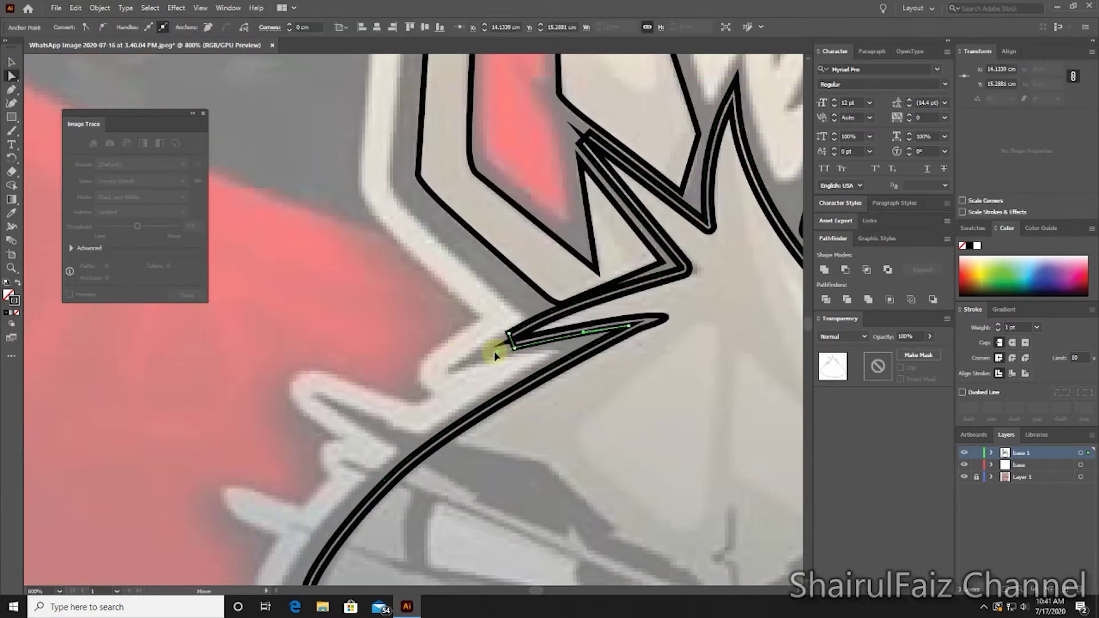
left_click(484, 352)
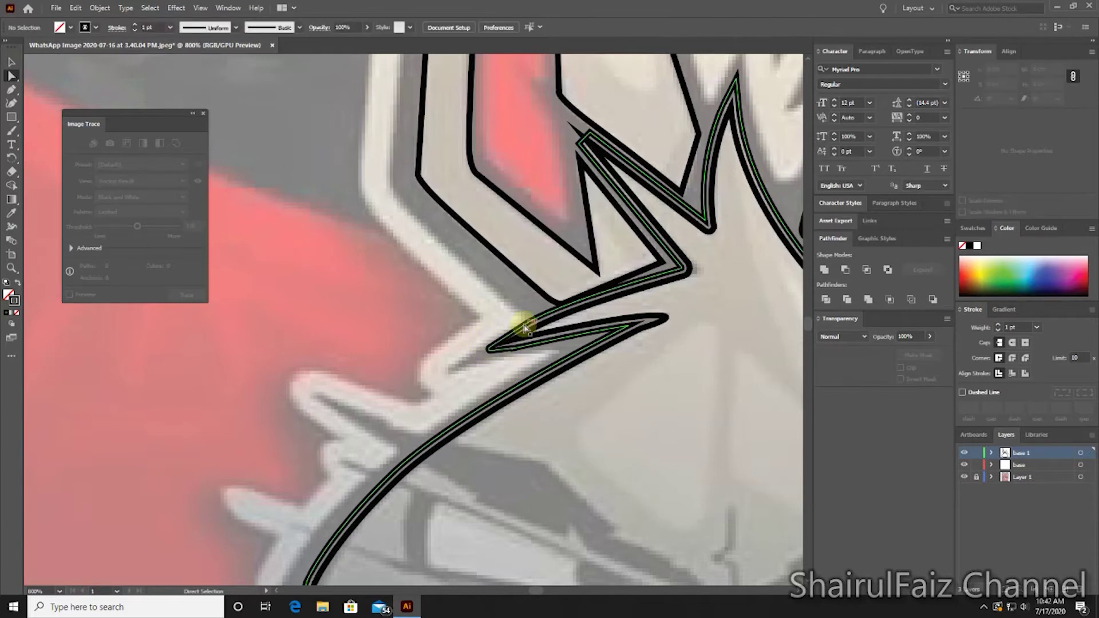
left_click_drag(488, 336, 491, 355)
left_click(517, 364)
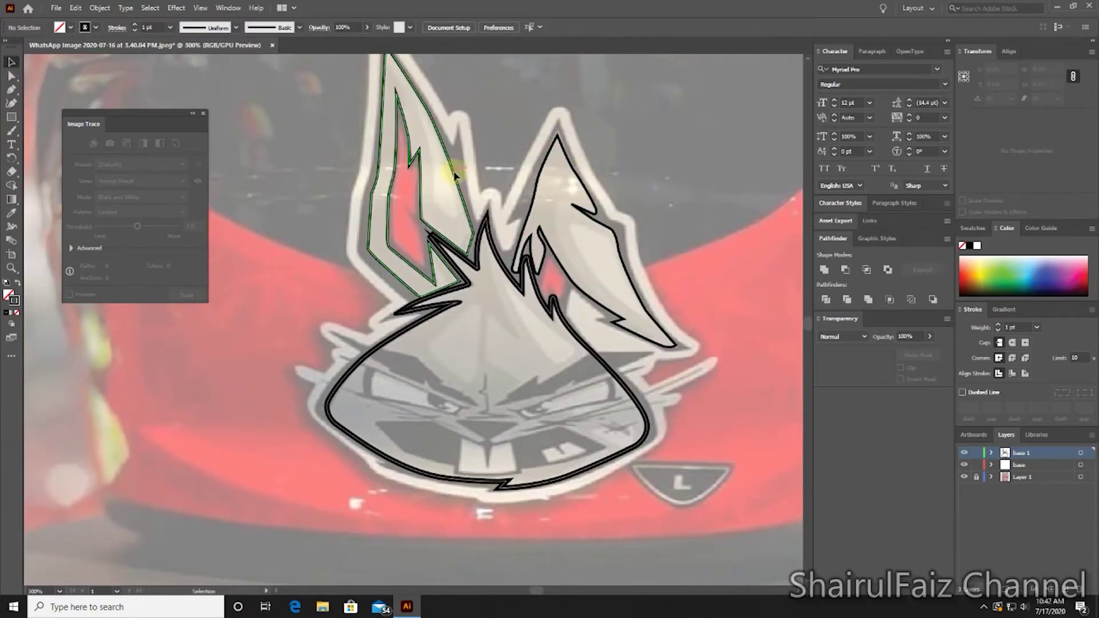
left_click(99, 8)
left_click(294, 311)
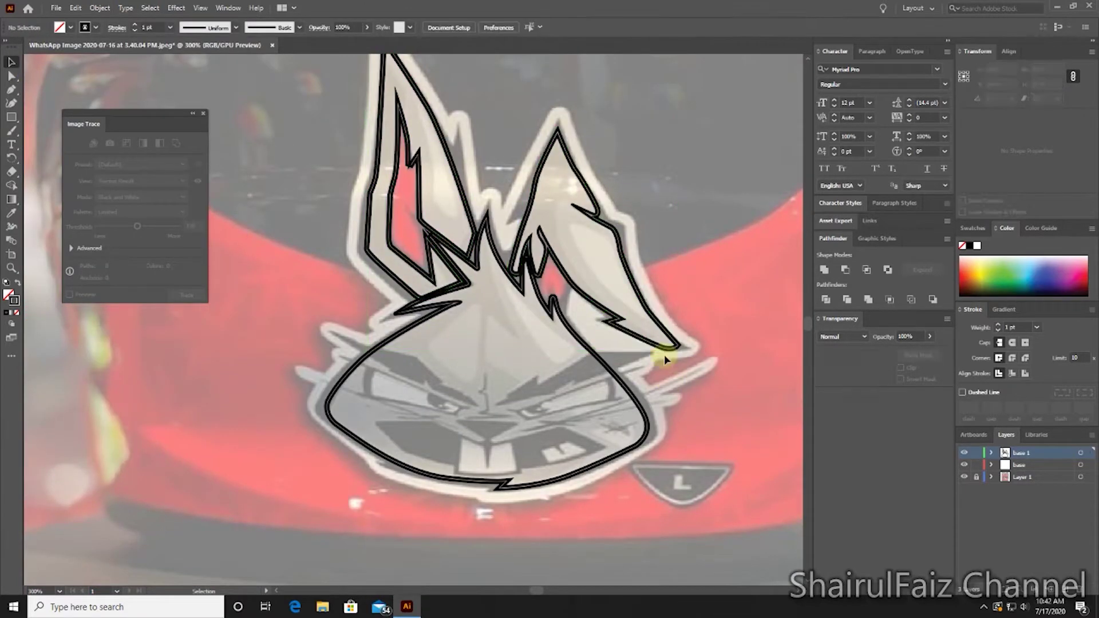
left_click(606, 326)
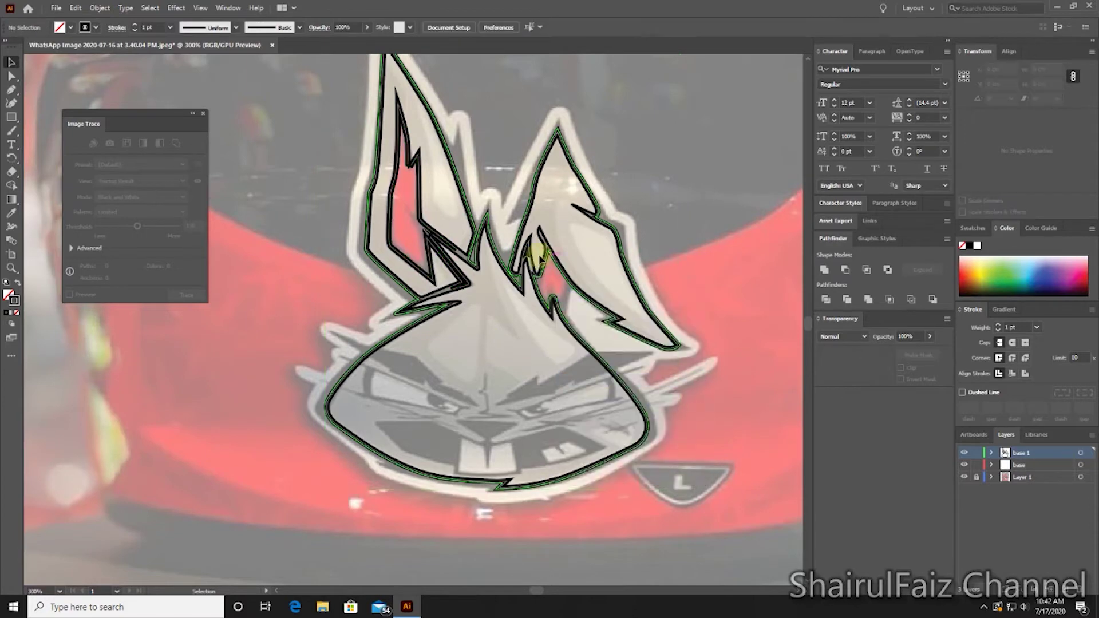
- Try a black fill and Send to Back on the rabbit shape, then undo the fill
left_click(18, 283)
right_click(538, 346)
left_click(615, 316)
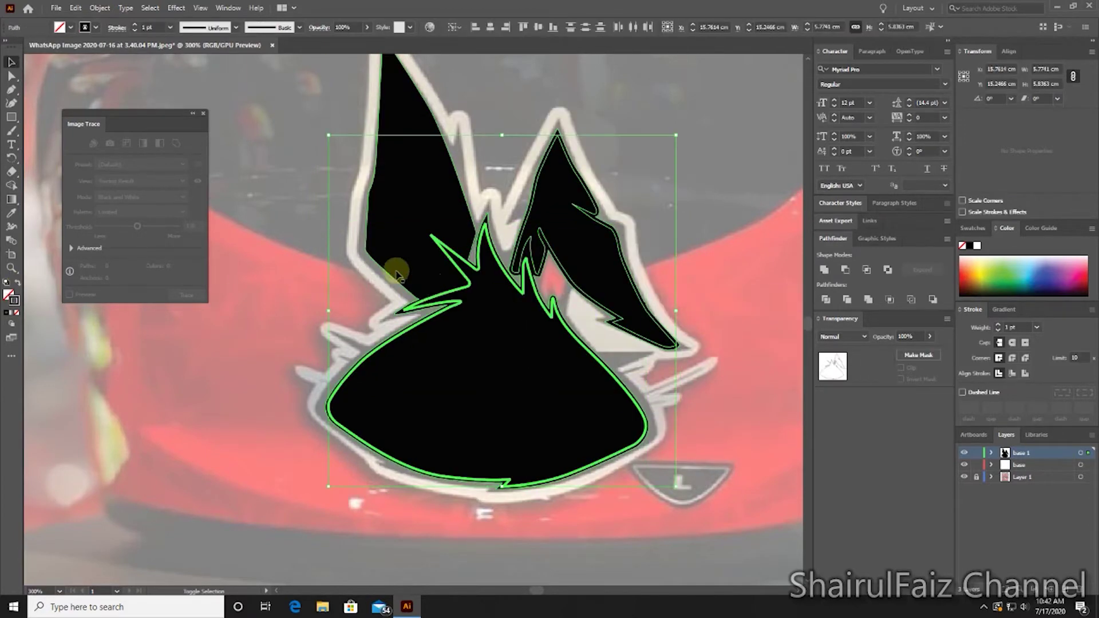
left_click(100, 8)
left_click(269, 106)
left_click(420, 297)
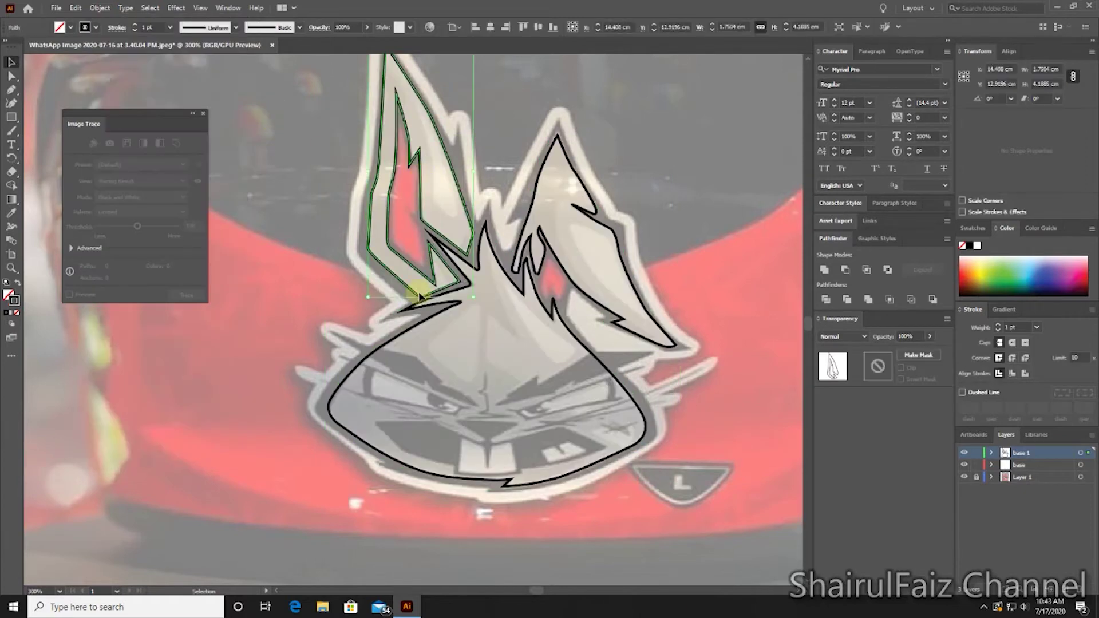
left_click(100, 7)
left_click(114, 118)
key("ctrl+z")
- Bring the rabbit shape to the front and set its fill to white #ffffff
right_click(456, 247)
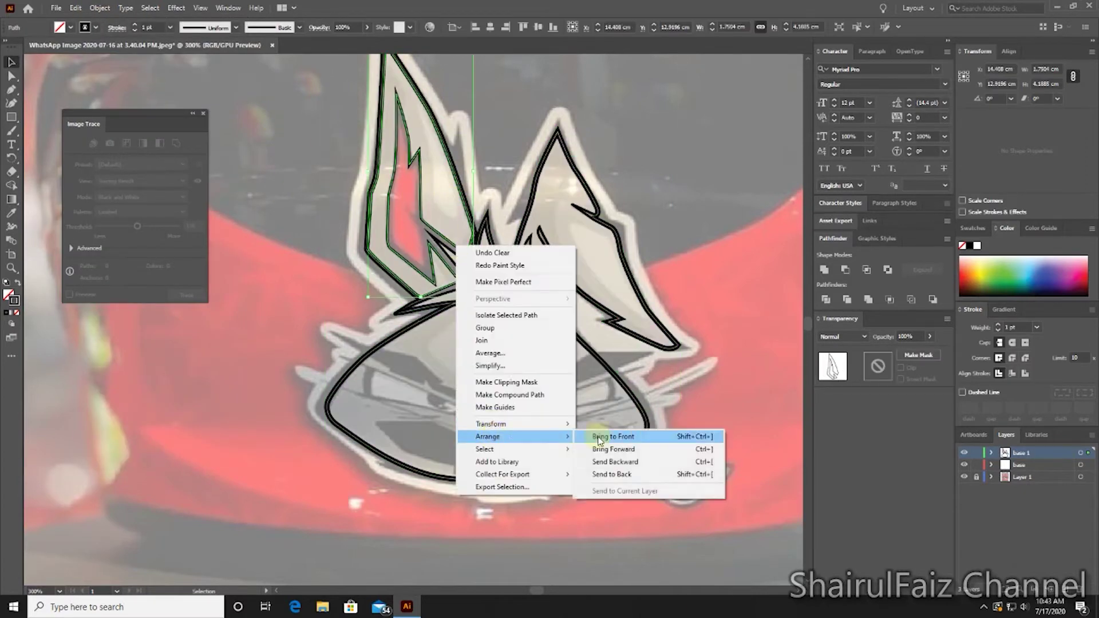
left_click(599, 440)
key("shift+x")
double_click(9, 295)
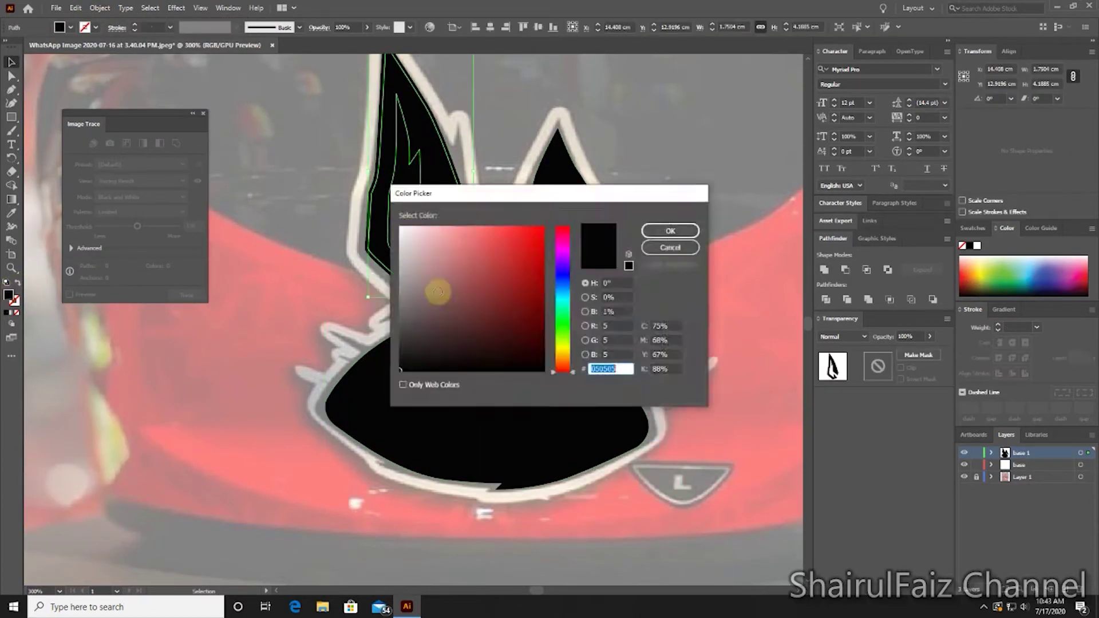
type("ffffff")
key("Return")
- Lower the rabbit body's opacity to 13% and lock the photo layer
left_click(417, 314)
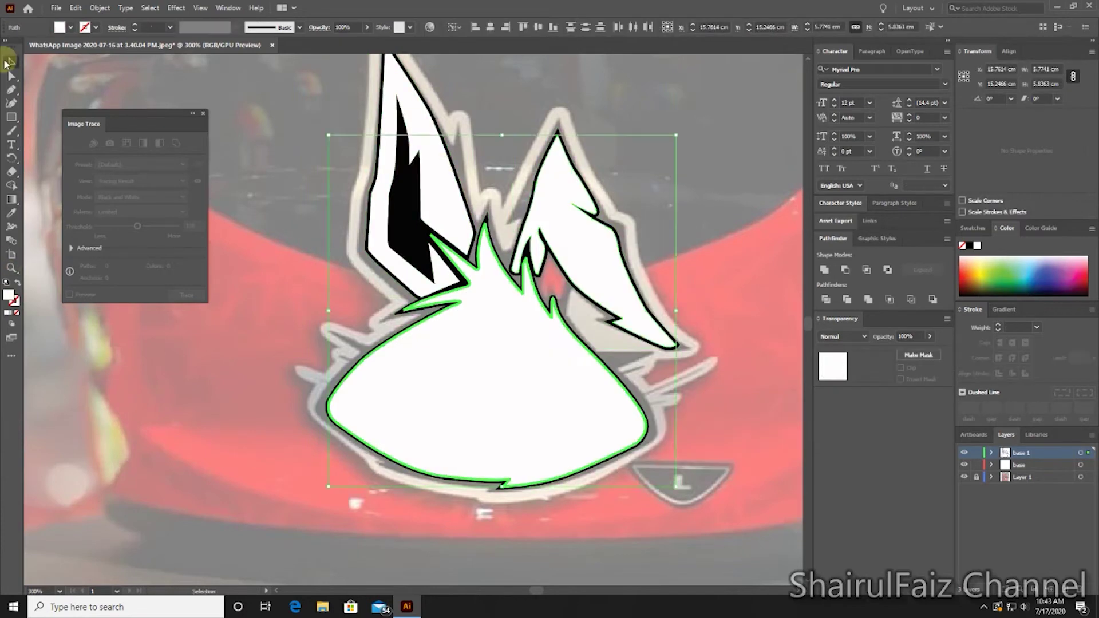
left_click(712, 270)
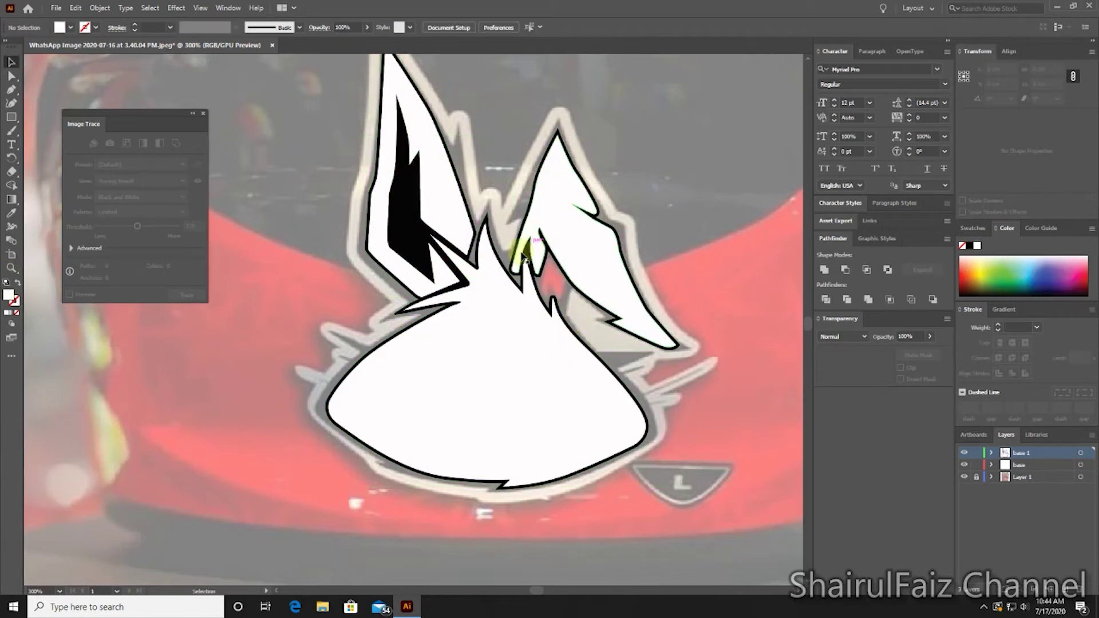
scroll(525, 255, "down", 1)
left_click(521, 322)
left_click_drag(920, 349, 895, 351)
left_click(975, 462)
left_click(626, 351)
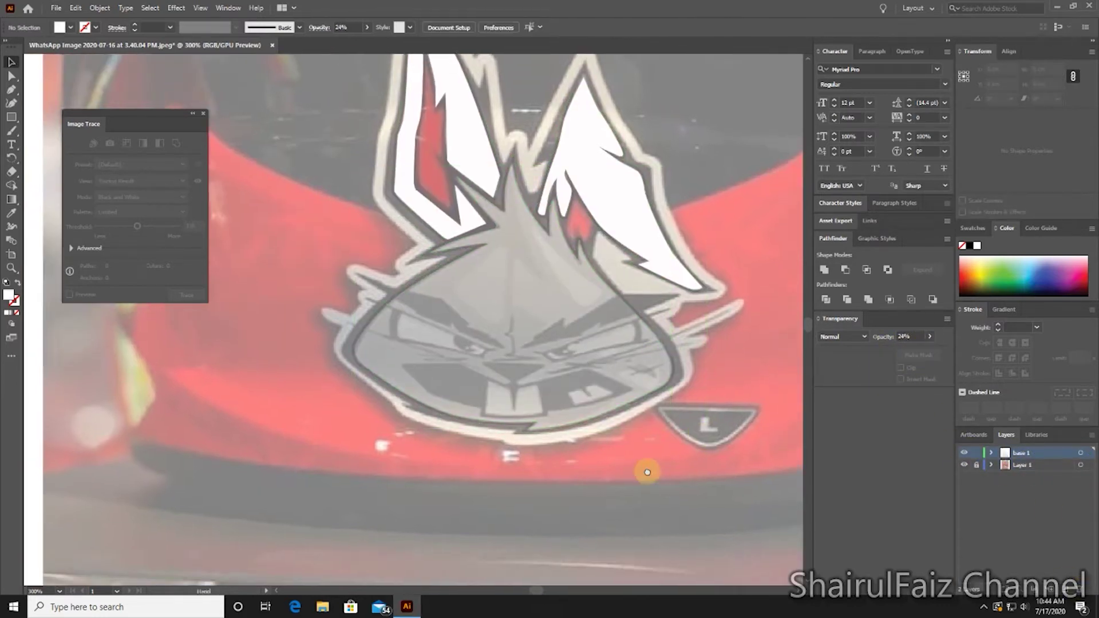
- On a new layer, start the mouth outline with a white stroke and no fill
scroll(510, 339, "up", 5)
left_click(1069, 590)
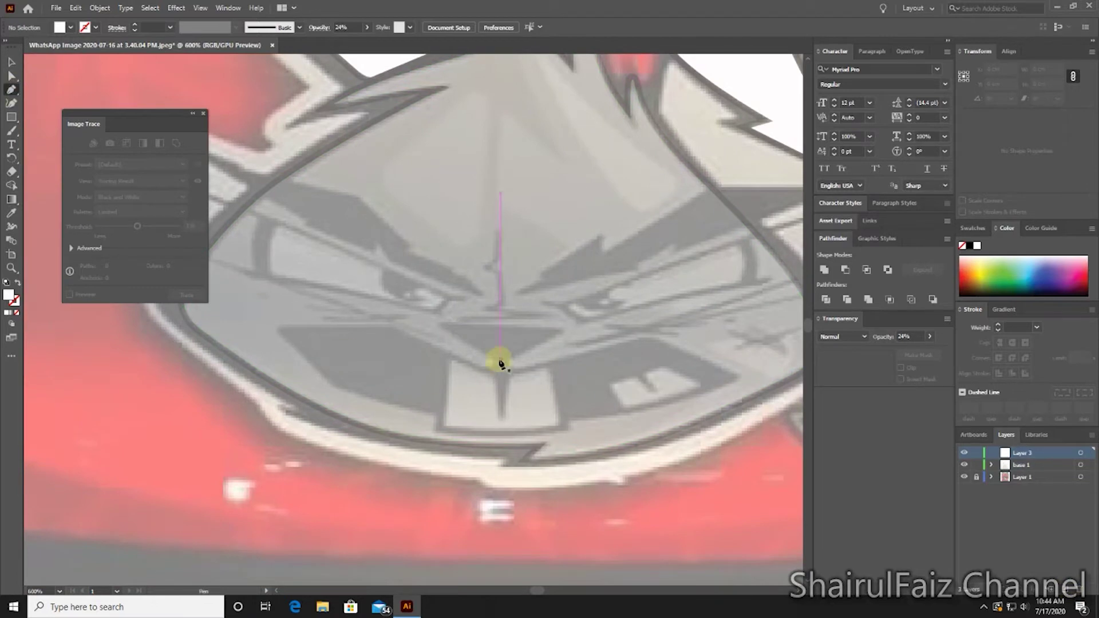
left_click(439, 324)
left_click(562, 329)
left_click(19, 282)
scroll(642, 422, "up", 2)
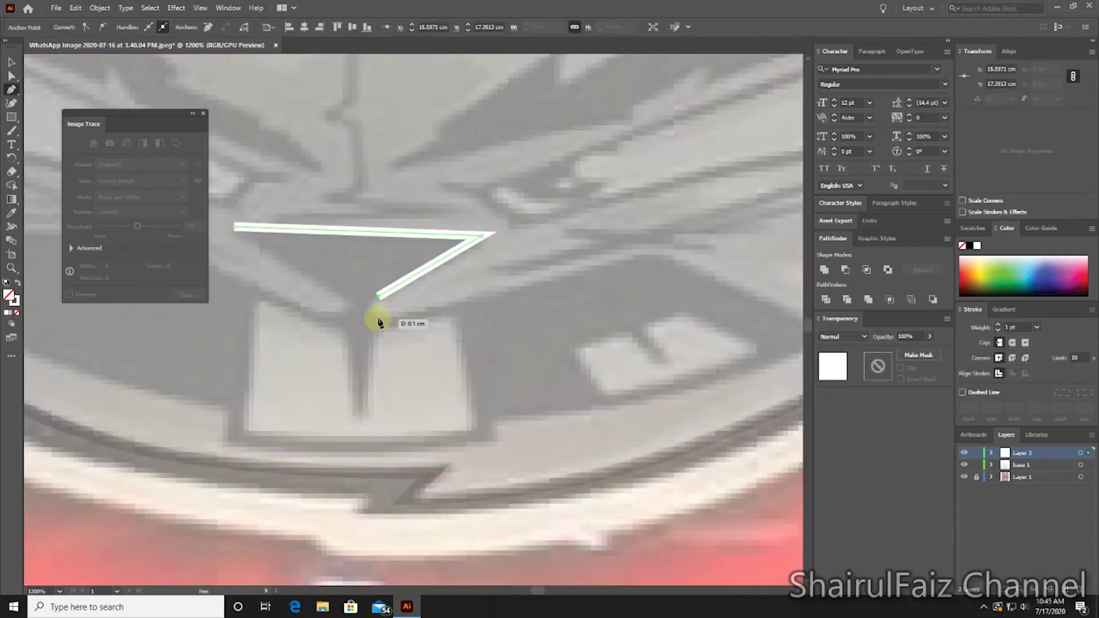
left_click_drag(404, 319, 393, 321)
left_click(508, 291)
scroll(457, 292, "right", 3)
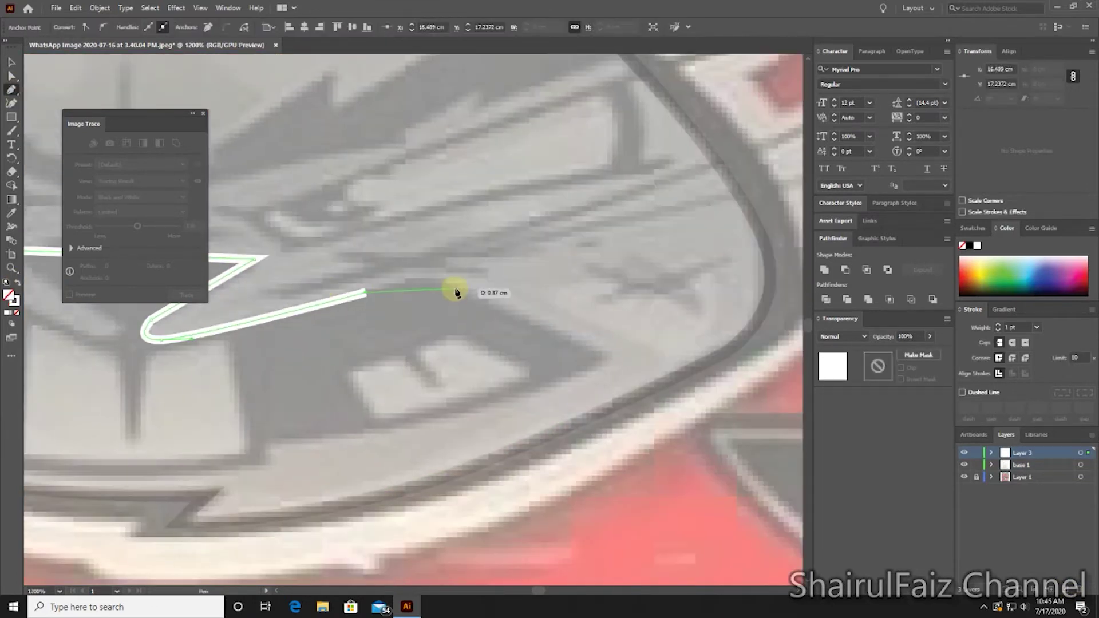
left_click(610, 358)
scroll(445, 375, "left", 3)
- Trace around the lower mouth edge and close the outline at its start point
left_click(679, 343)
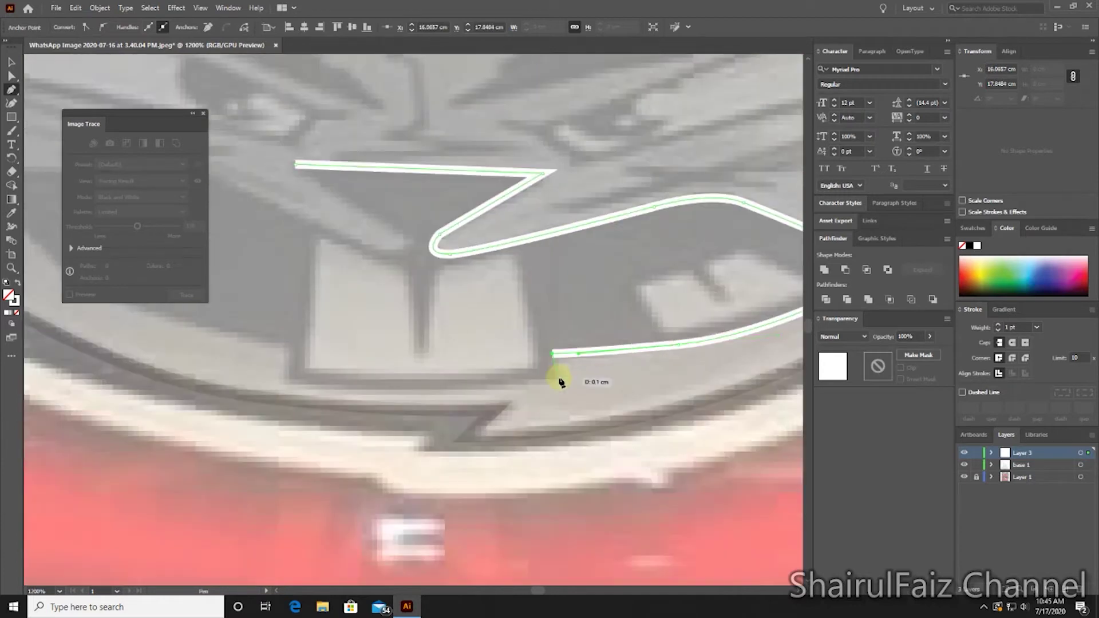
left_click(561, 380)
scroll(458, 381, "left", 2)
left_click_drag(413, 390, 310, 373)
scroll(344, 372, "left", 2)
scroll(468, 350, "left", 3)
scroll(468, 350, "up", 1)
left_click(454, 371)
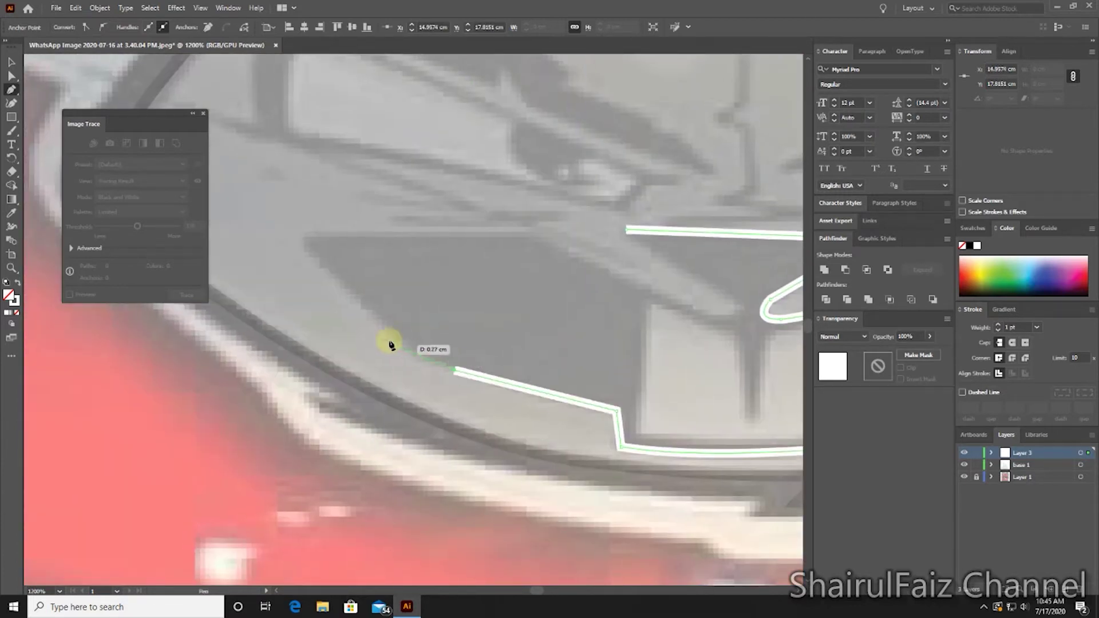
scroll(331, 254, "right", 3)
scroll(331, 255, "up", 2)
left_click(412, 296)
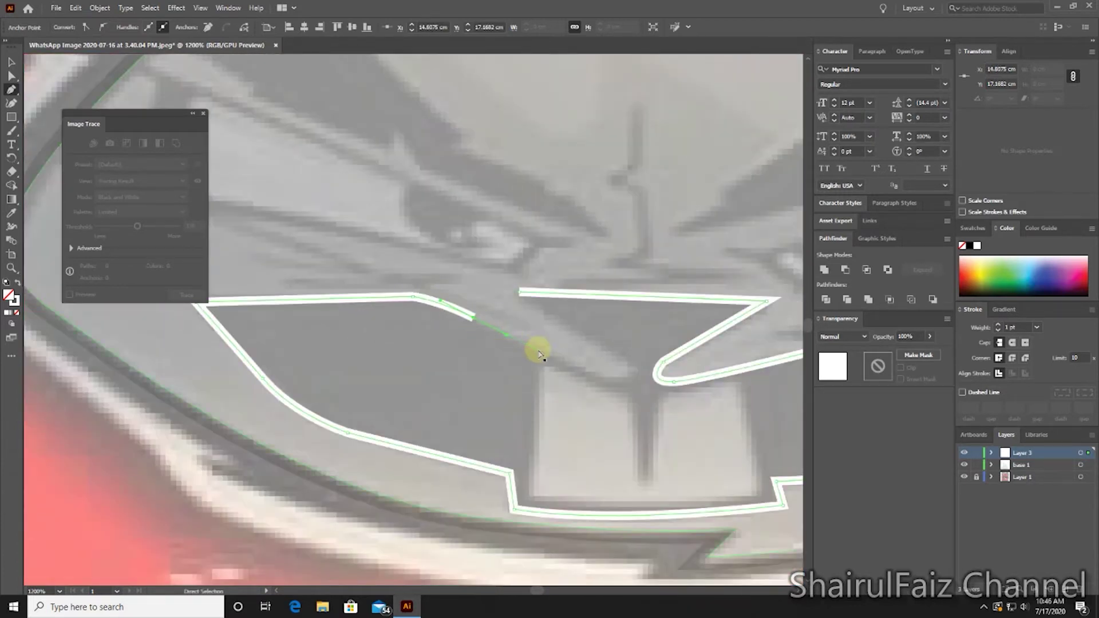
left_click(533, 351)
scroll(535, 353, "right", 3)
left_click_drag(516, 356, 544, 369)
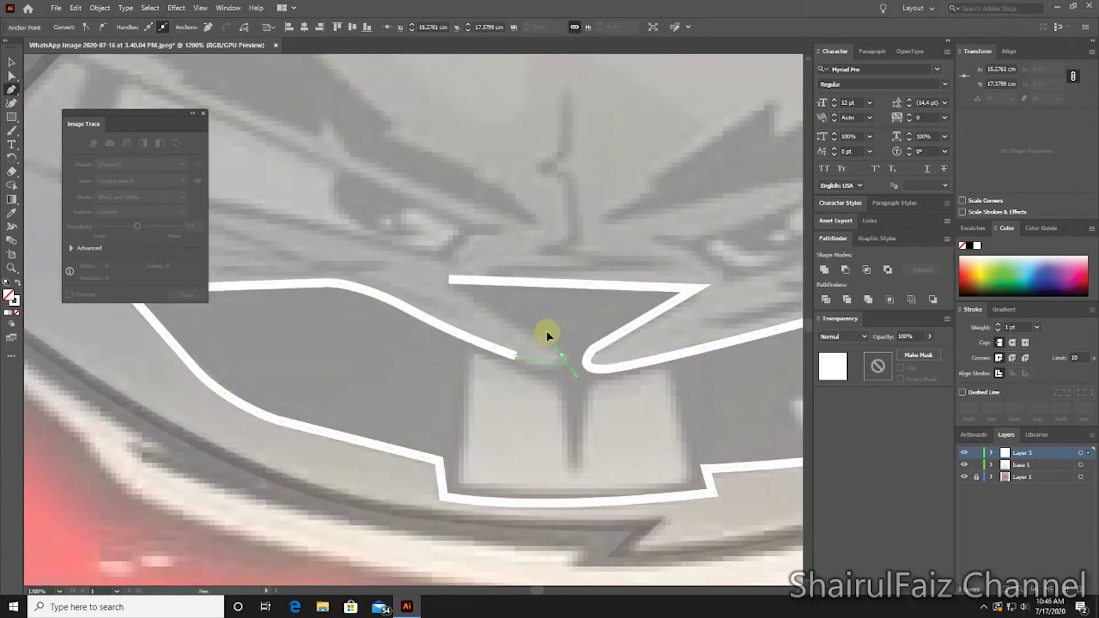
left_click(450, 284)
- On a new layer, draw the white-filled shape of the two front teeth
key("ctrl+minus")
key("ctrl+minus")
key("ctrl+minus")
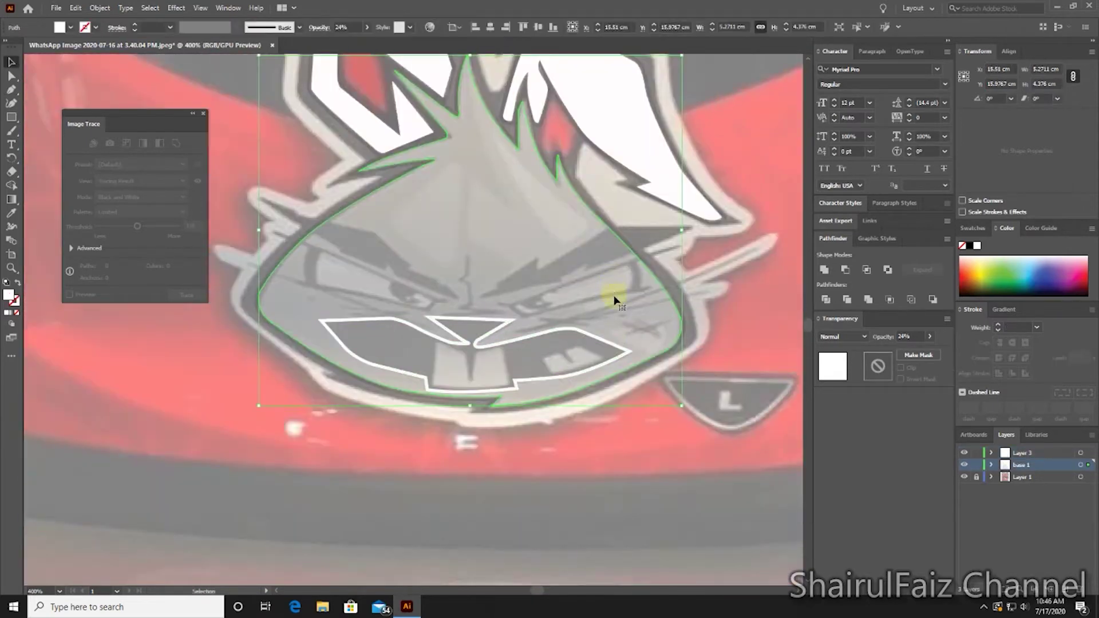
key("v")
left_click(626, 449)
scroll(459, 413, "up", 2)
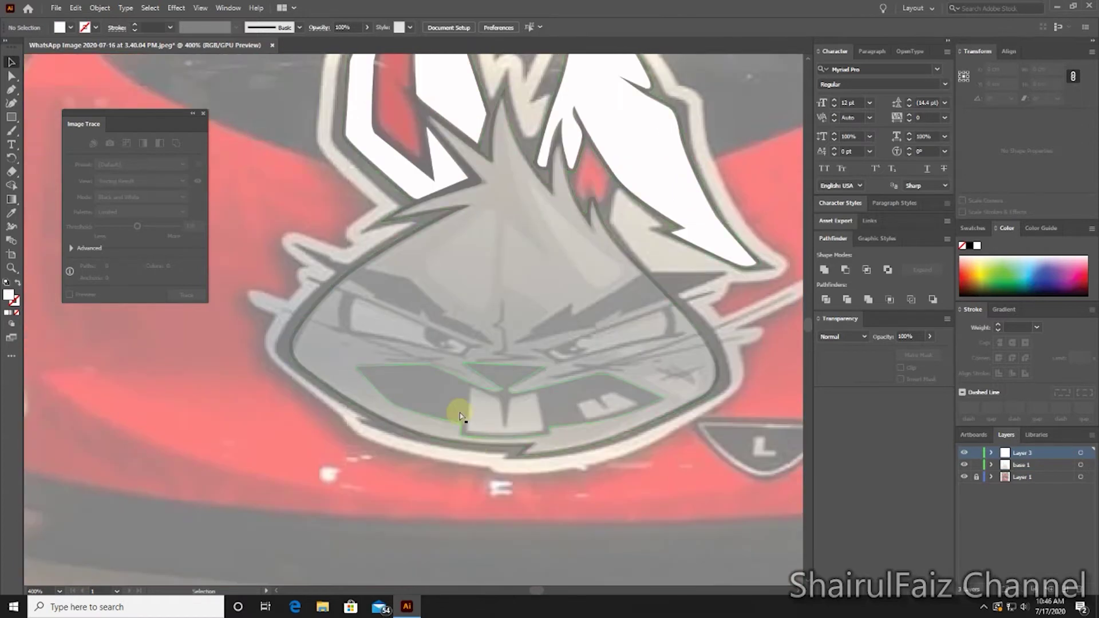
scroll(518, 260, "up", 2)
left_click(458, 272)
left_click(515, 296)
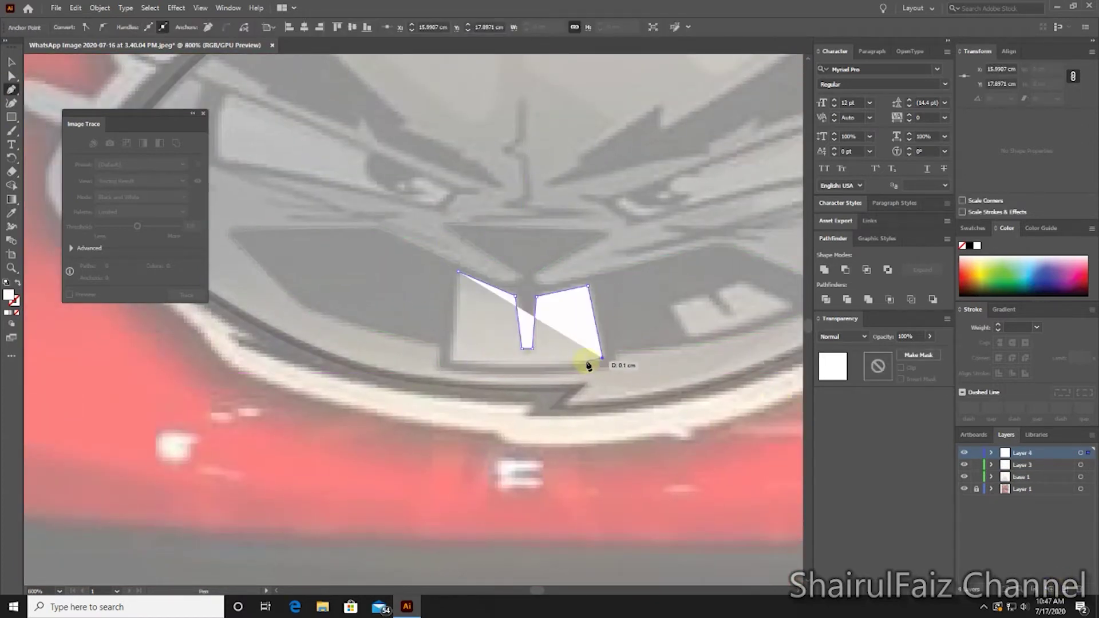
left_click(452, 361)
left_click(458, 271)
- Outline the smaller tooth to the right of the front teeth
key("v")
left_click_drag(680, 303, 508, 339)
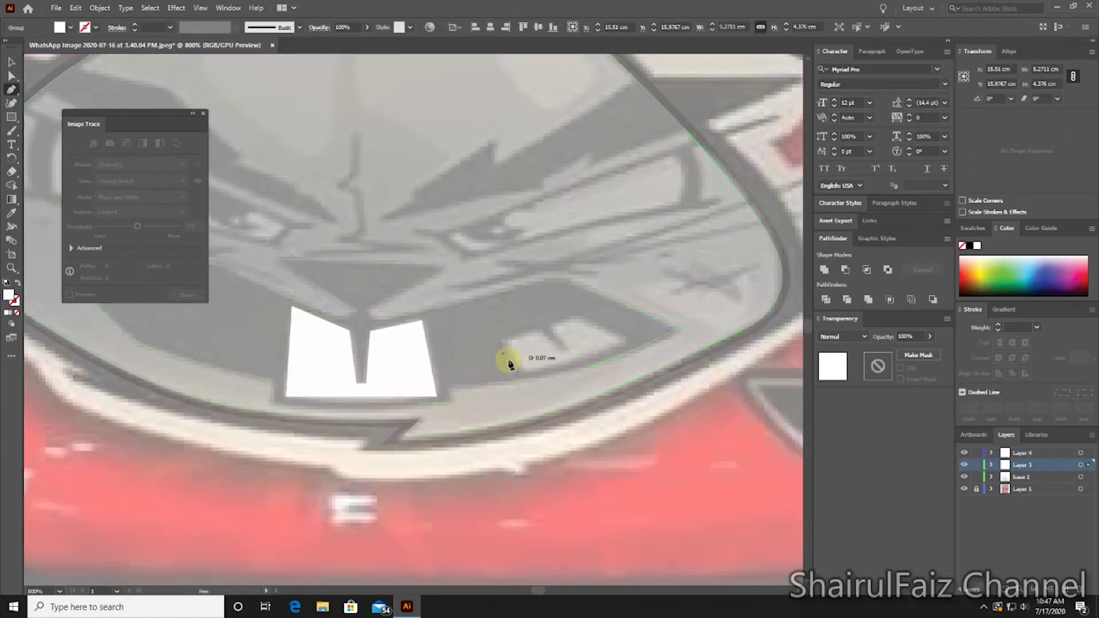
left_click(504, 343)
left_click(524, 373)
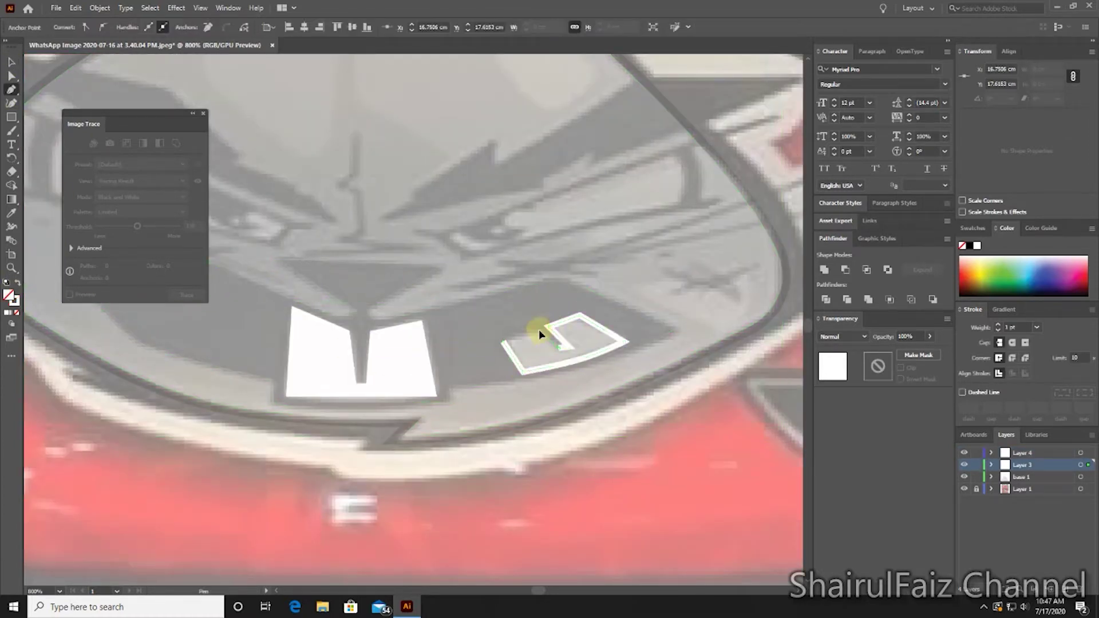
key("ctrl+minus")
left_click_drag(601, 467, 580, 489)
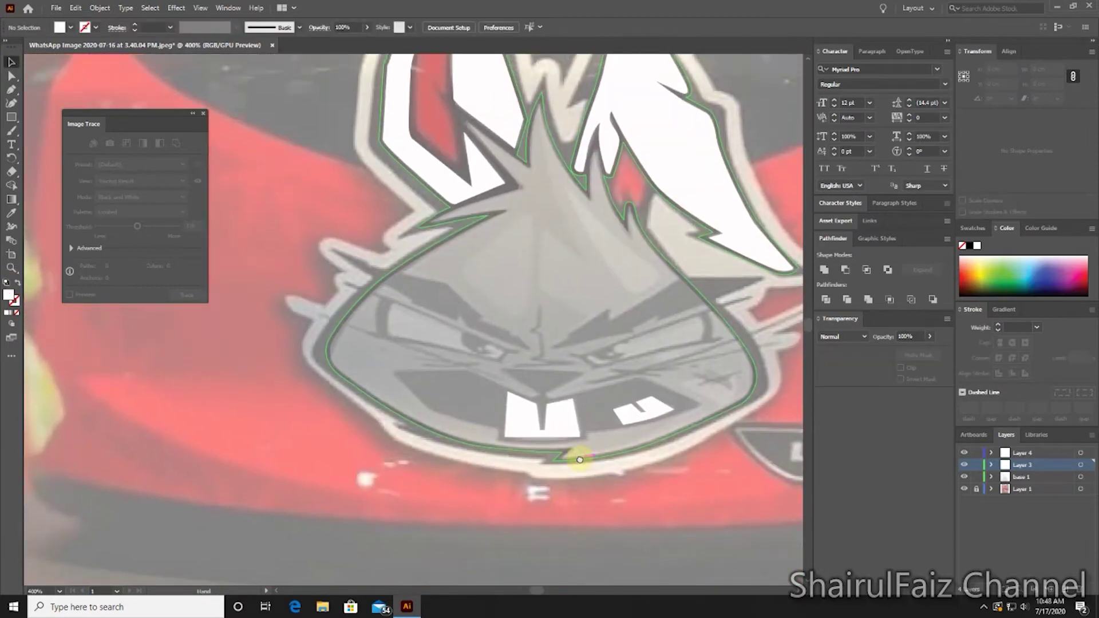
- Trace the red inner part of the left ear with Pen anchors
scroll(576, 487, "up", 3)
key("ctrl+equal")
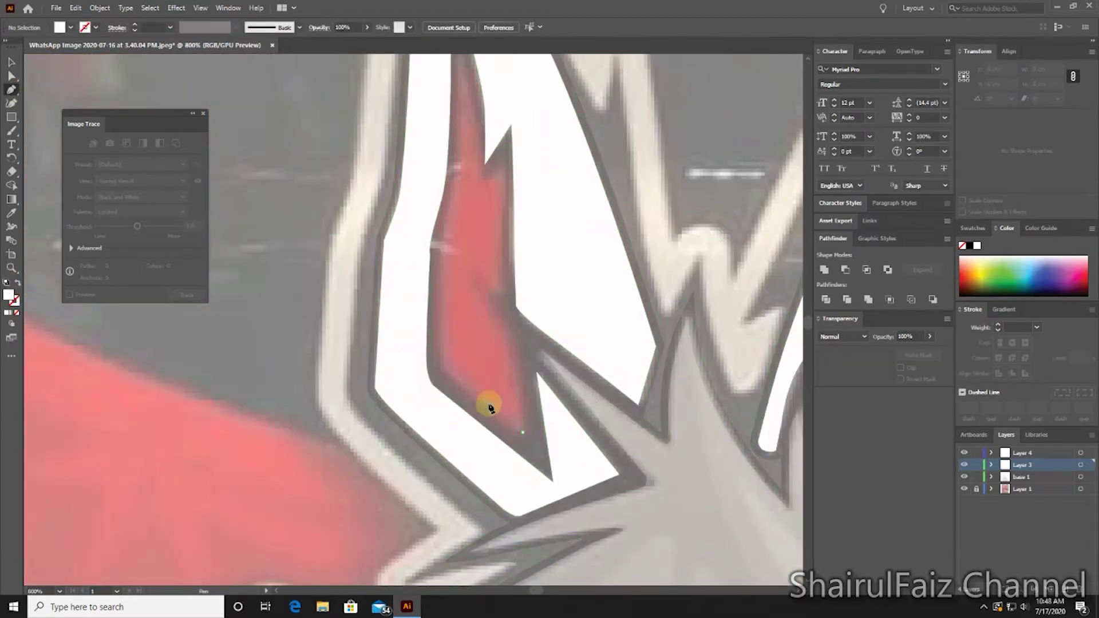
left_click_drag(437, 298, 439, 343)
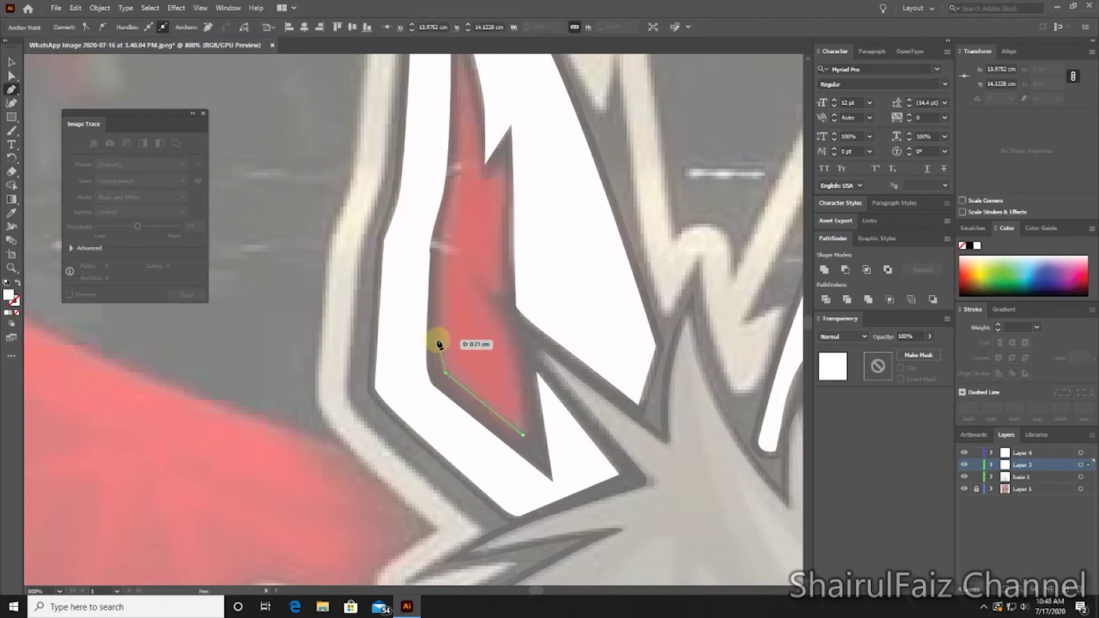
scroll(436, 311, "up", 3)
left_click(470, 248)
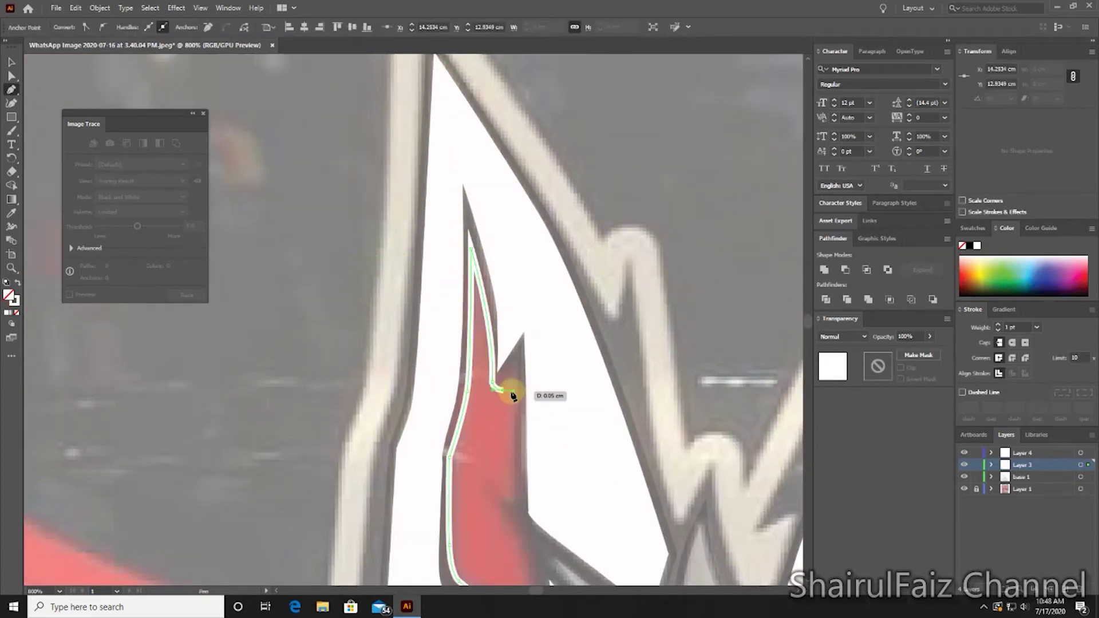
left_click(514, 418)
scroll(512, 409, "down", 3)
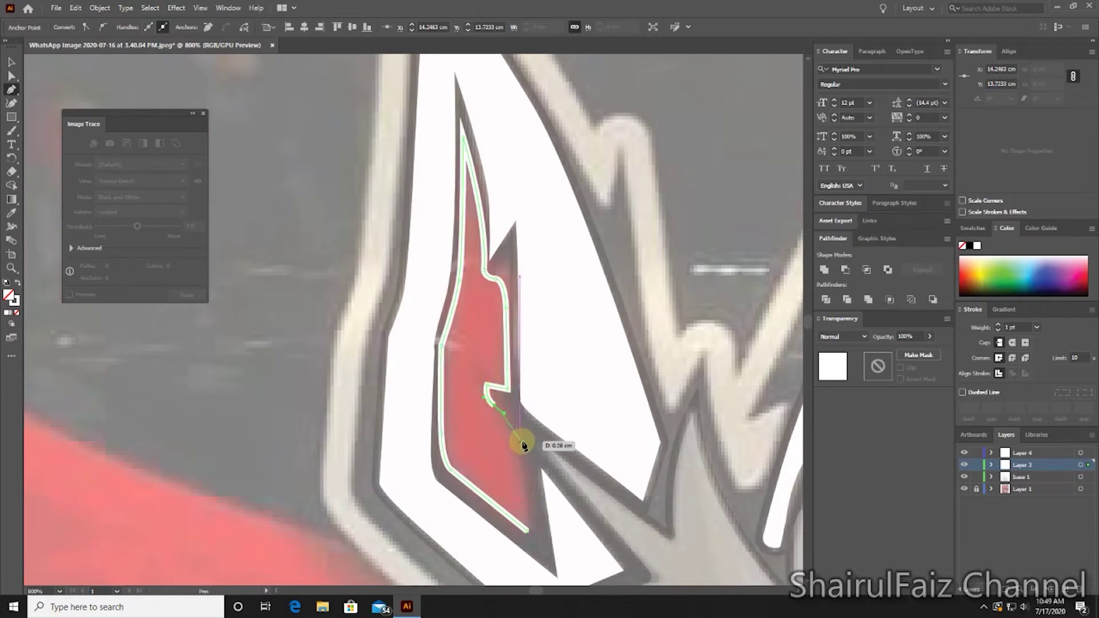
left_click_drag(530, 534, 529, 534)
- Begin tracing the small white shape below the right ear with a curved point
scroll(461, 289, "down", 3)
scroll(458, 344, "up", 3)
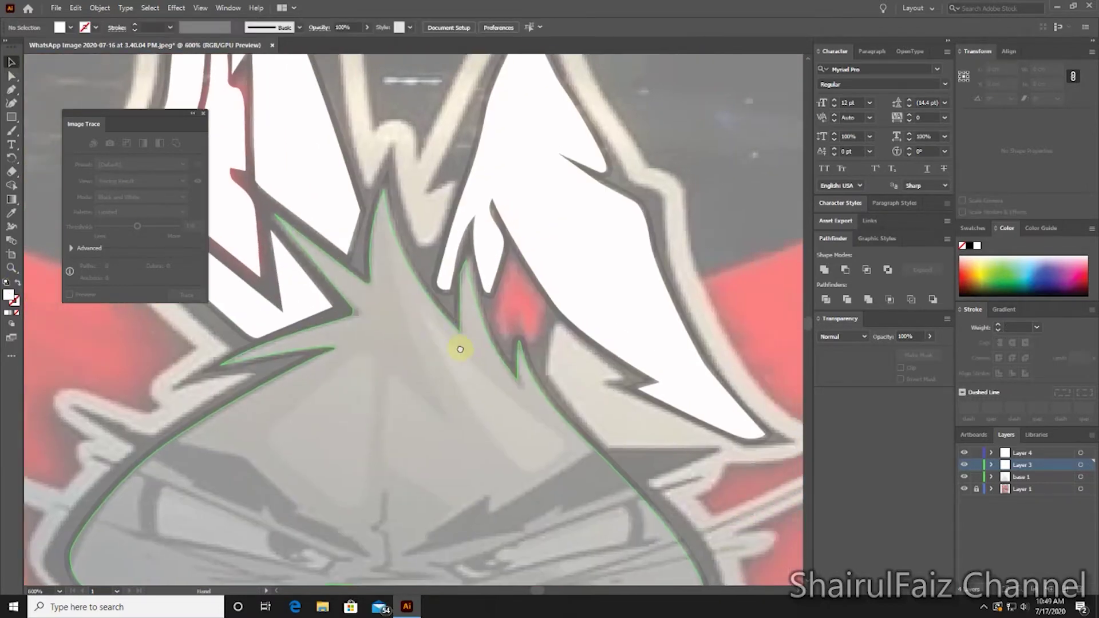
scroll(418, 309, "up", 2)
left_click(394, 353)
left_click_drag(372, 314, 373, 286)
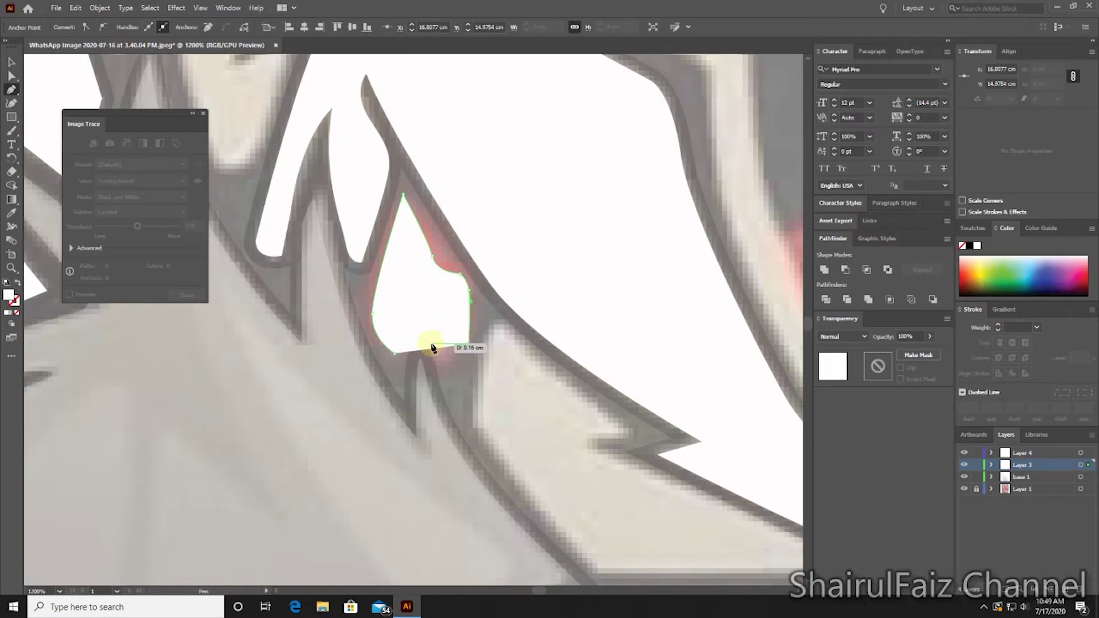
- Finish the white shape, zoom to fit, and try then cancel Offset Path on the silhouette
key("v")
left_click(504, 376)
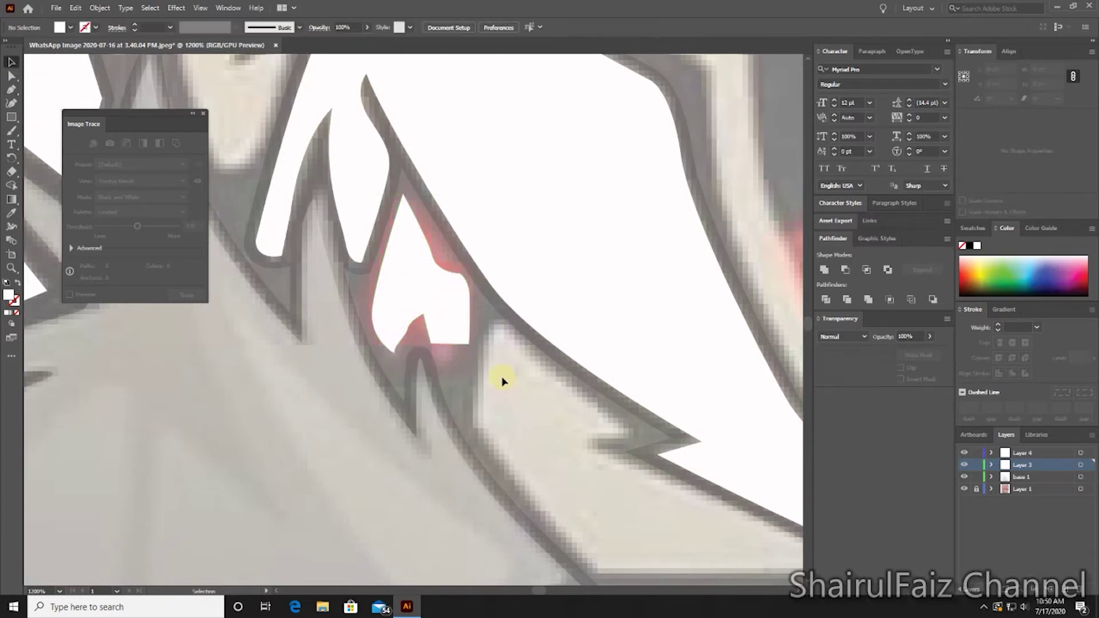
key("ctrl+0")
left_click(538, 389)
left_click(100, 7)
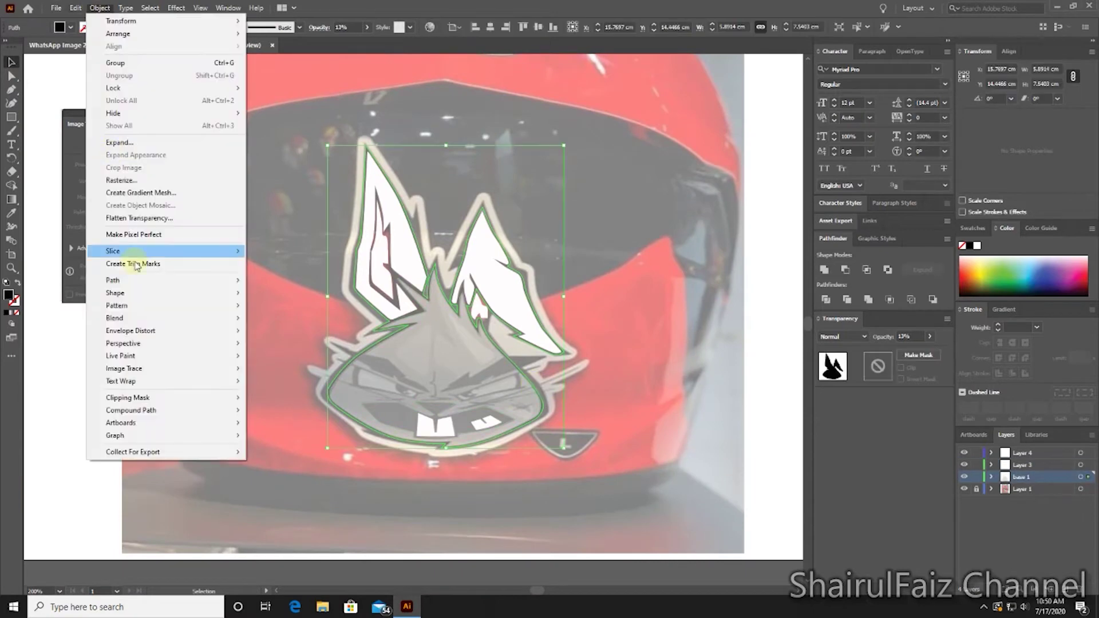
left_click(287, 286)
mouse_move(112, 280)
left_click(708, 453)
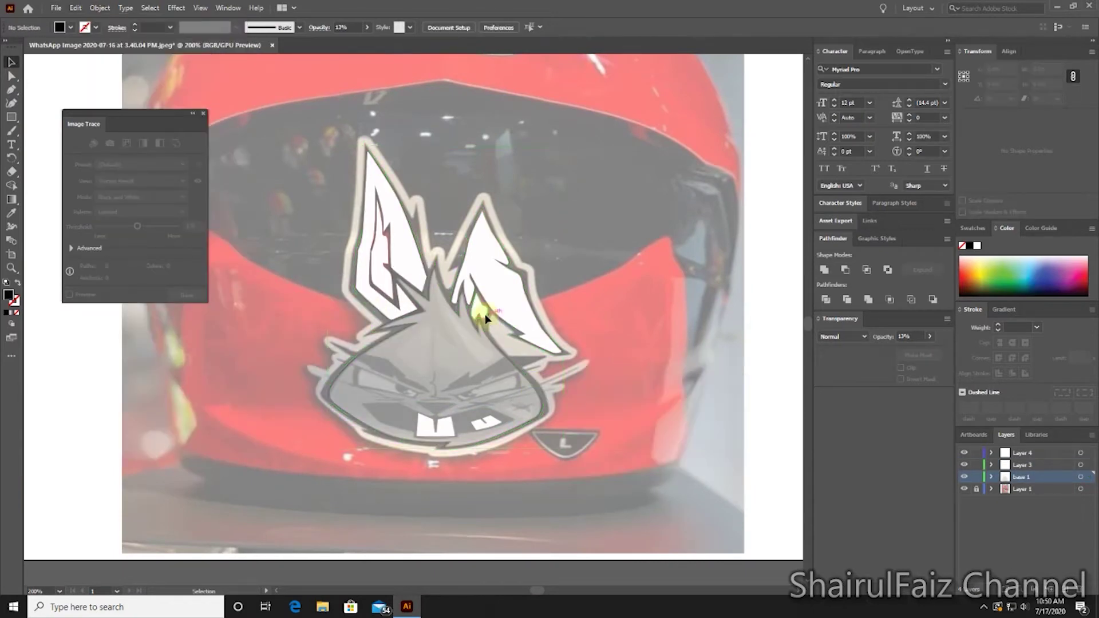
- Create a 0.1 cm offset path of the inner rabbit silhouette
left_click(482, 310)
left_click(100, 8)
left_click(321, 323)
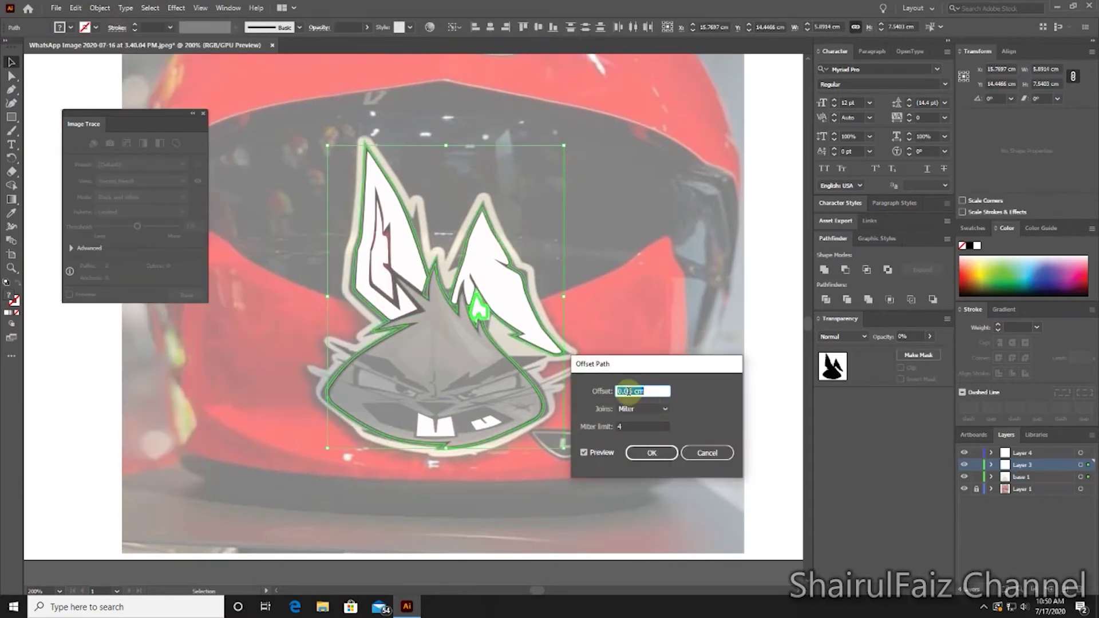
left_click(602, 449)
key("ctrl+plus")
key("ctrl+plus")
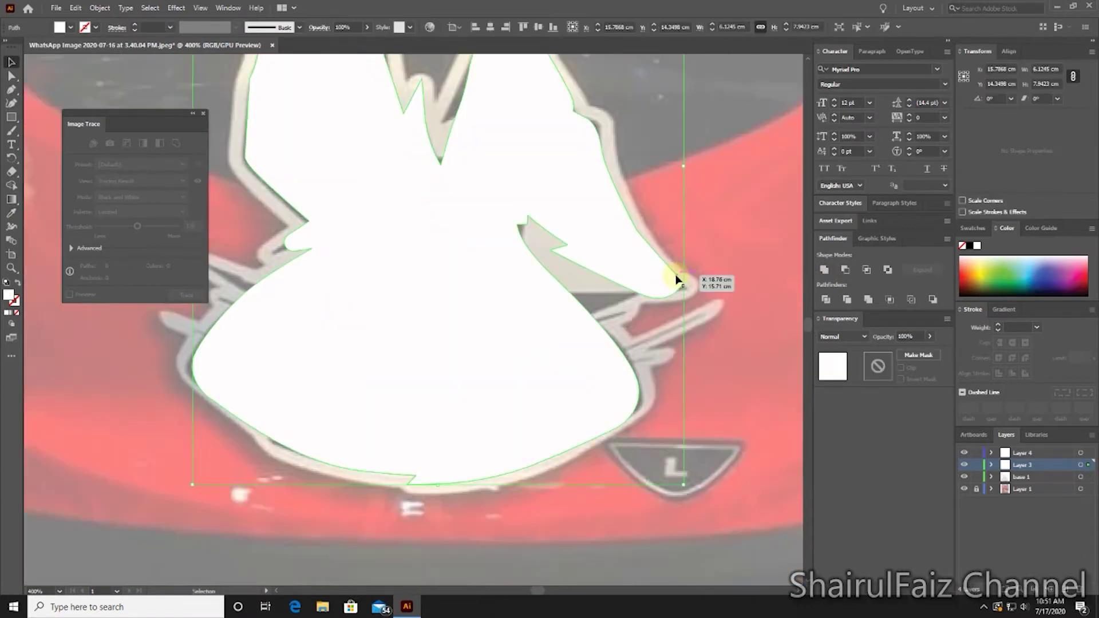
- Fill the offset shape black (#000000) and send it behind the grey head
double_click(9, 294)
type("000000")
key("Return")
right_click(513, 289)
left_click(659, 343)
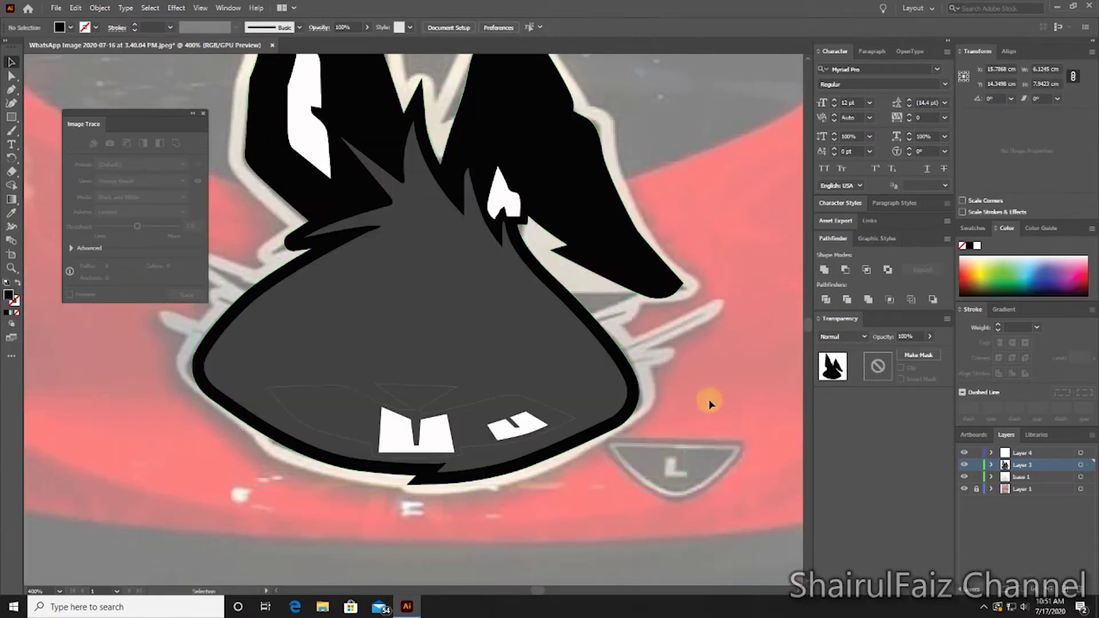
left_click(709, 397)
- Reselect the silhouette and right ear paths and check their arrangement options
scroll(599, 243, "up", 3)
left_click(622, 331)
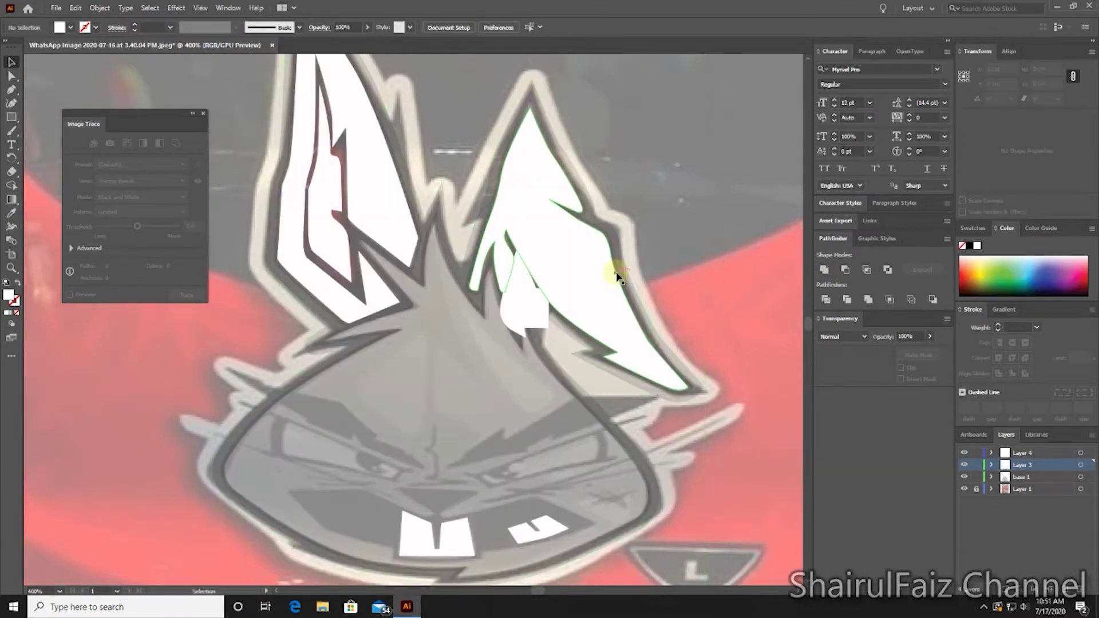
left_click(823, 271)
right_click(613, 269)
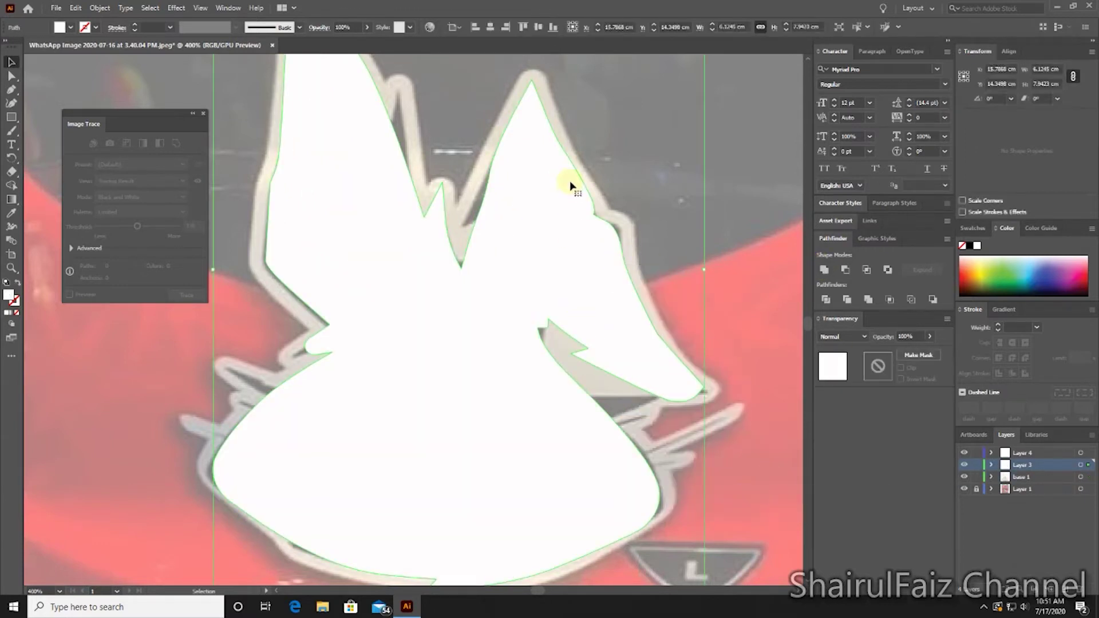
left_click(532, 295, "shift")
right_click(533, 295)
left_click(681, 506)
left_click(548, 327)
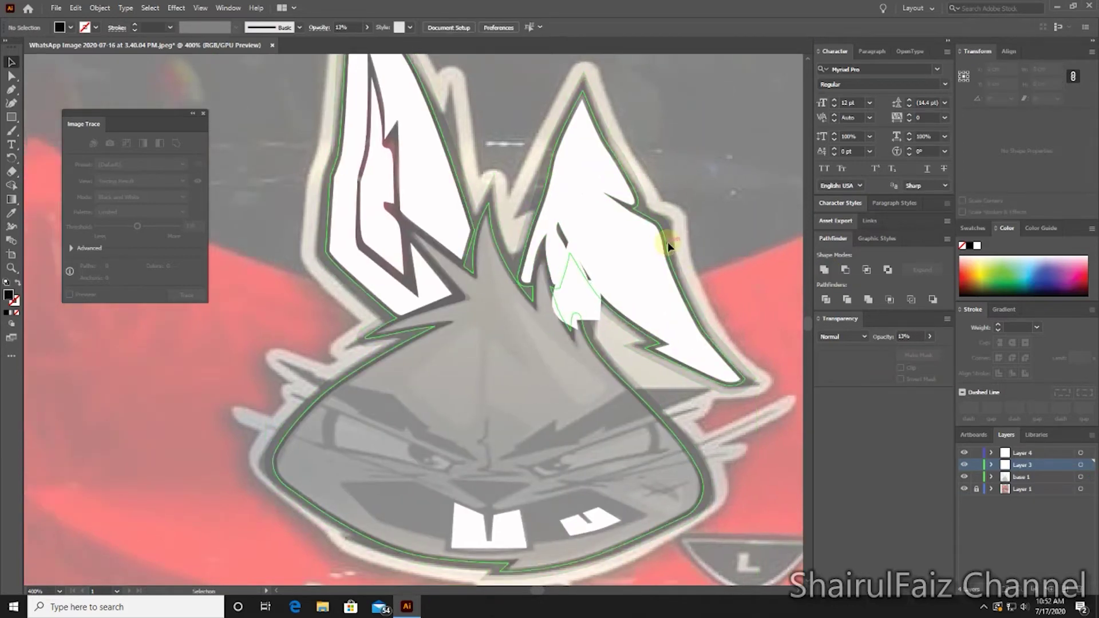
- Switch to Direct Selection, pan up slightly, and select then deselect the head outline group
left_click(99, 7)
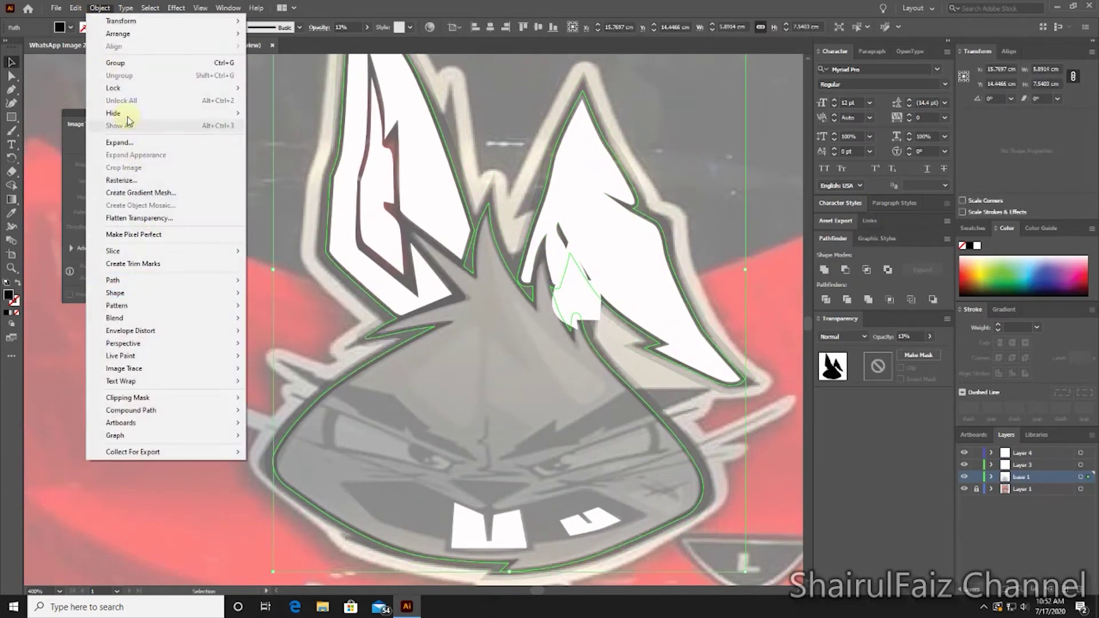
key("Escape")
key("a")
left_click_drag(731, 313, 731, 273)
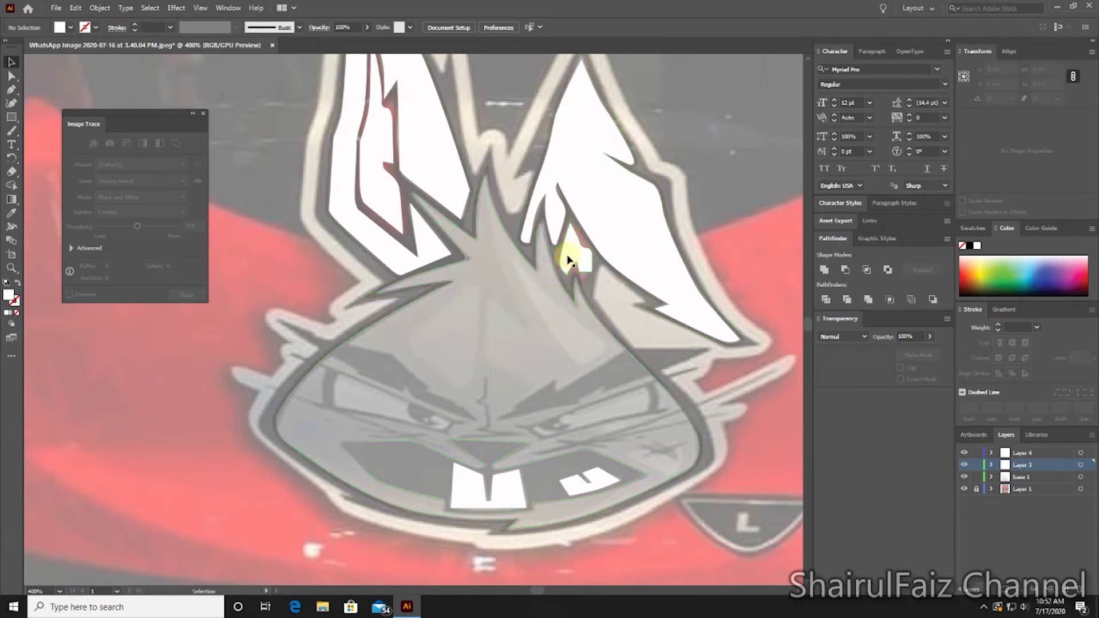
left_click(598, 326)
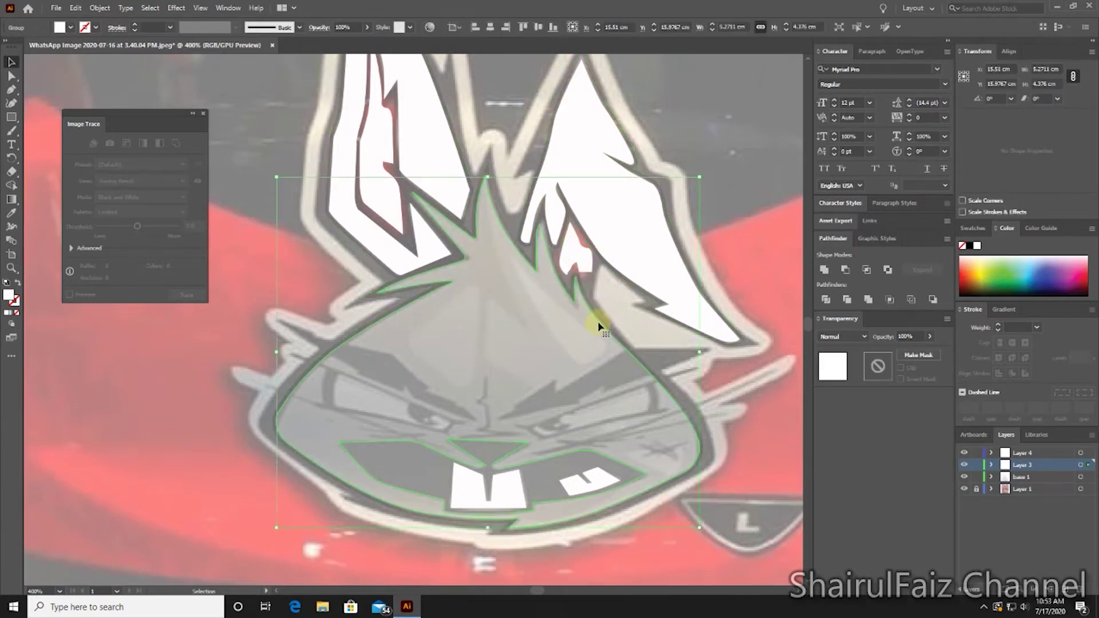
left_click(700, 319)
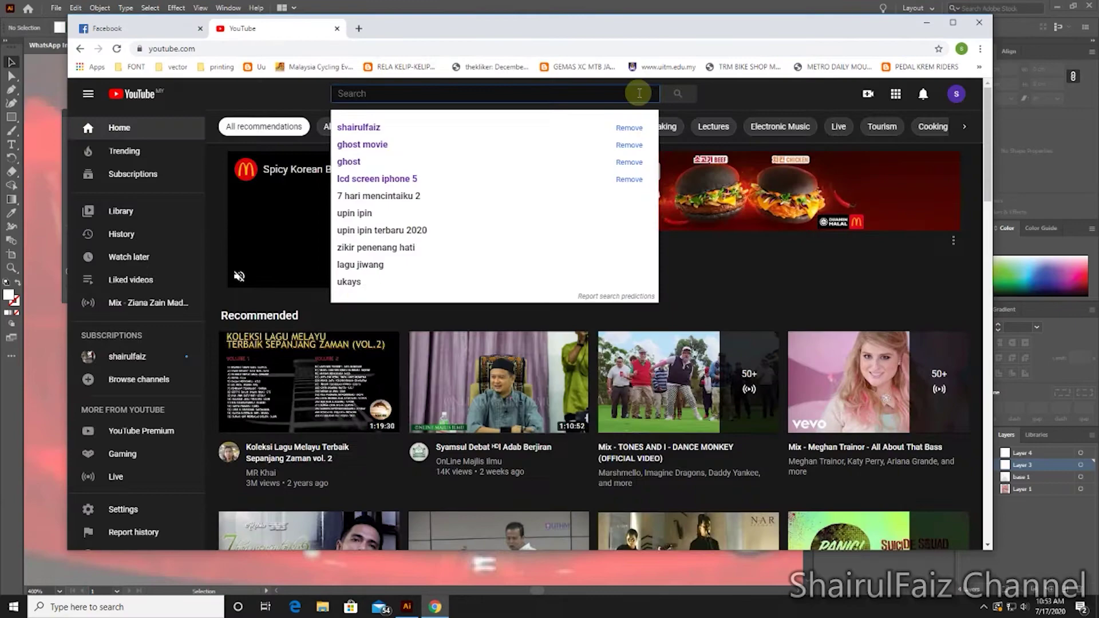
- Search YouTube for 'live cub prix 2020 malaysia' and play the live round-one race stream
type("live")
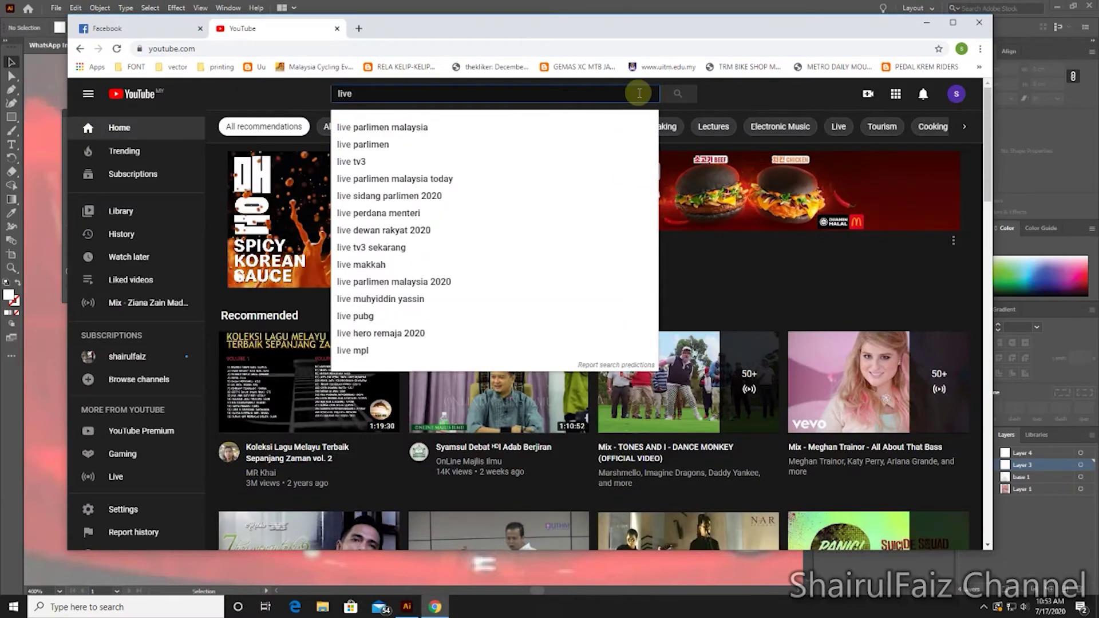
type(" cub prix 2020 malaysia")
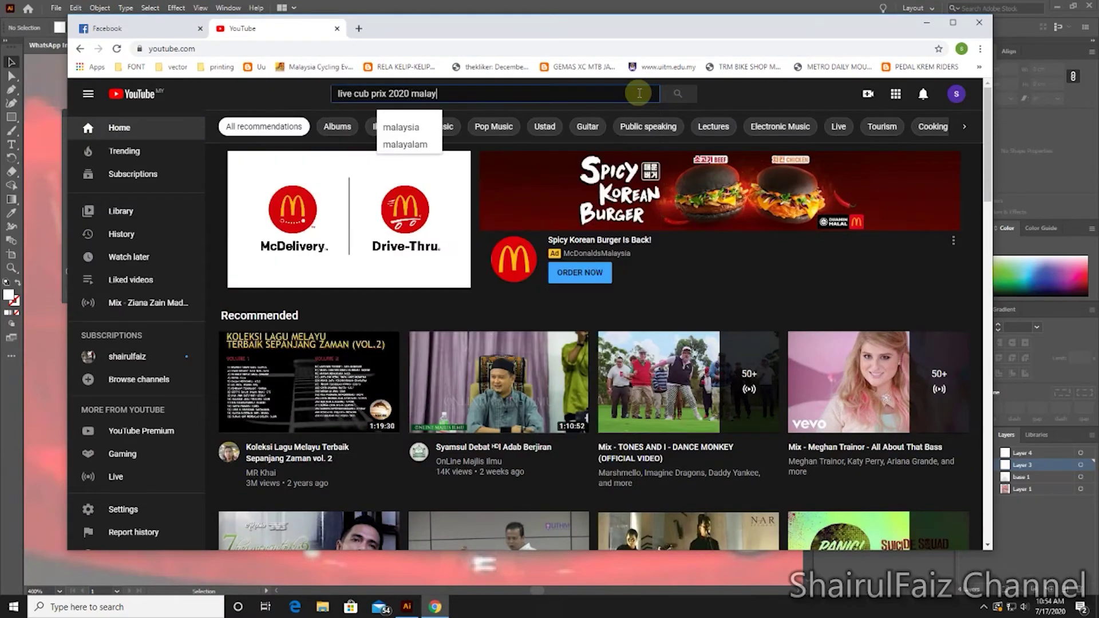
key("Return")
left_click(690, 149)
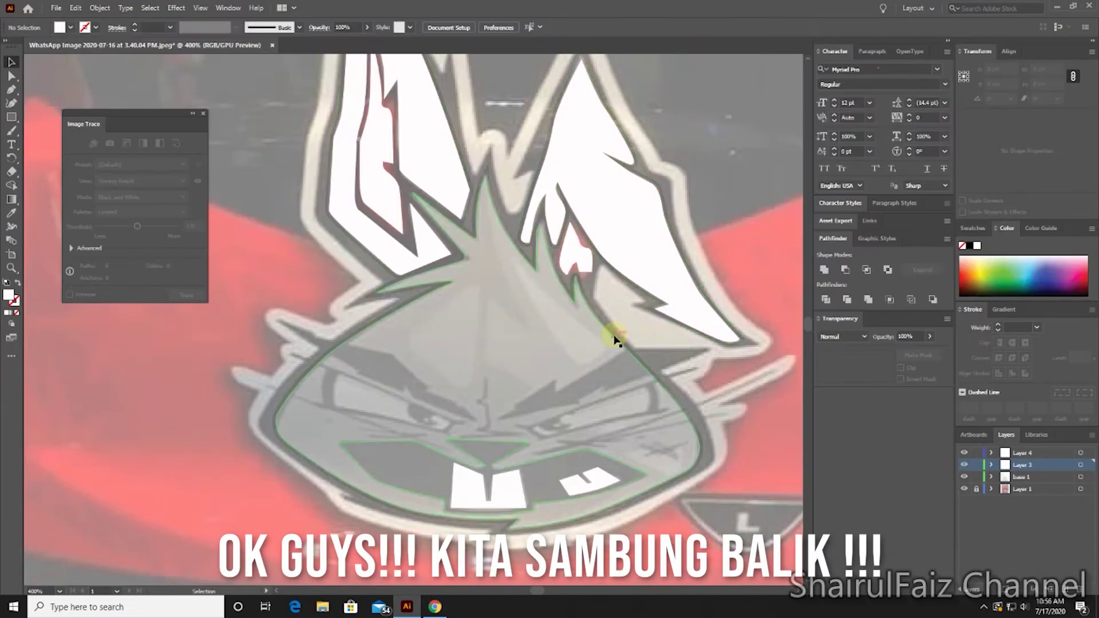
- Show the hidden traced shapes and raise the rabbit outline's opacity to 100%
left_click(965, 479)
left_click(680, 402)
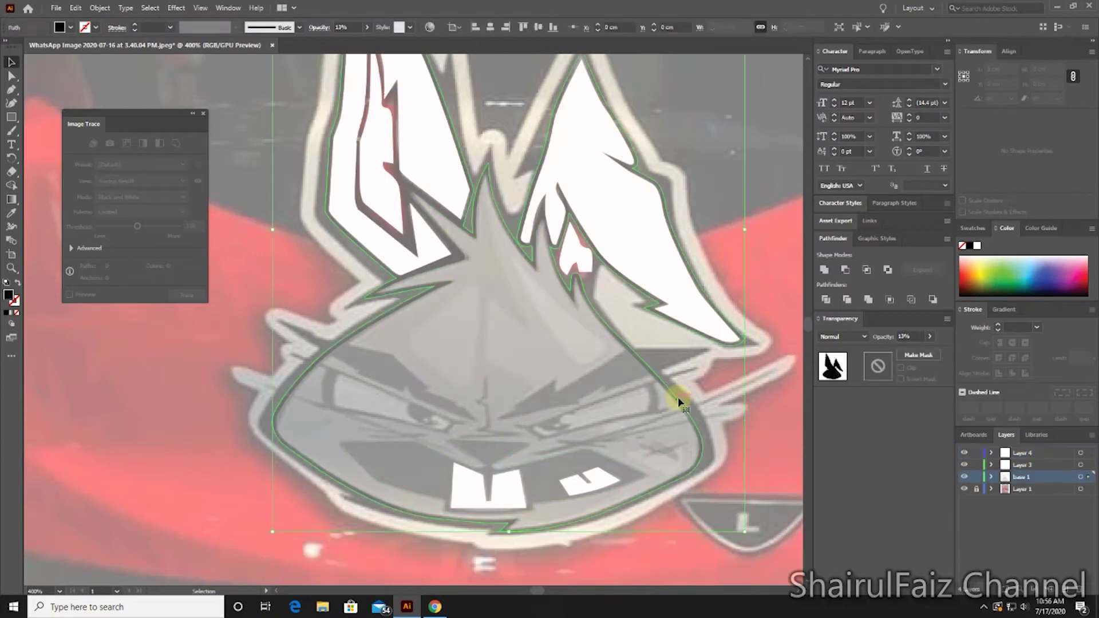
left_click_drag(936, 345, 920, 351)
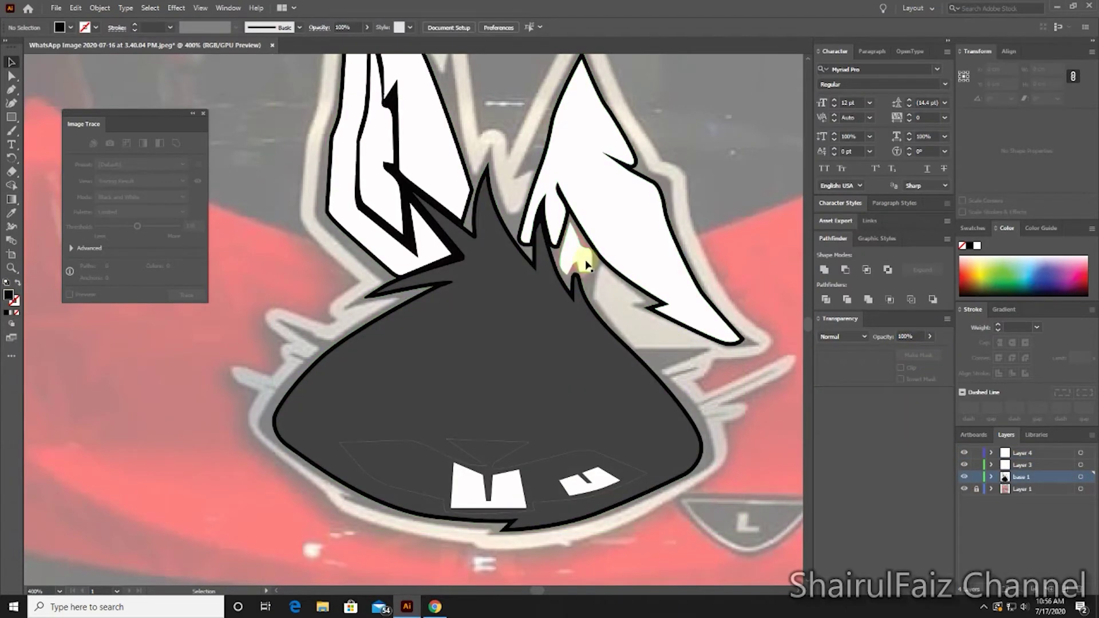
- Try a 0.05 cm Offset Path on the small shape under the right ear, then undo it
left_click(580, 252)
left_click(96, 8)
left_click(309, 312)
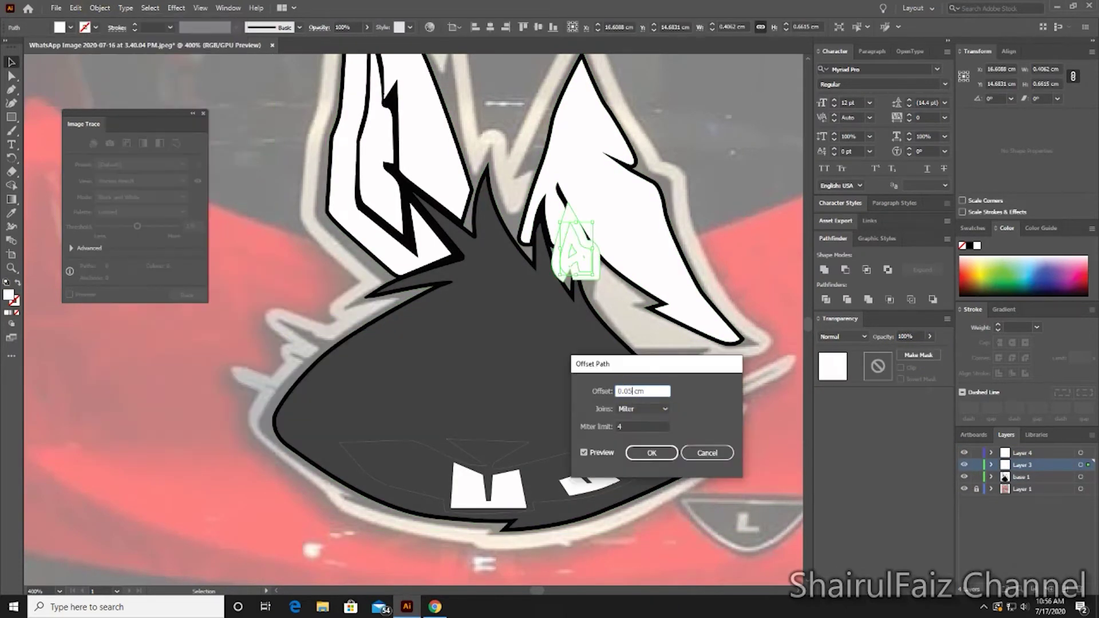
key("Return")
left_click(732, 405)
right_click(577, 260)
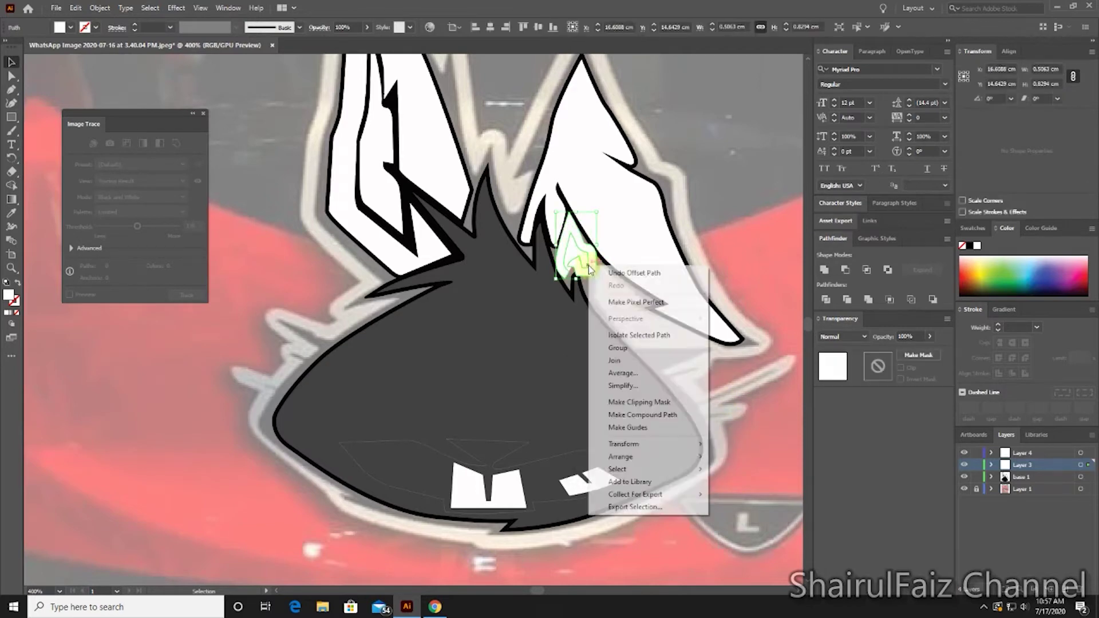
left_click(588, 266)
- Trace the notch below the right ear as a white-stroked Pen path
key("ctrl+shift+a")
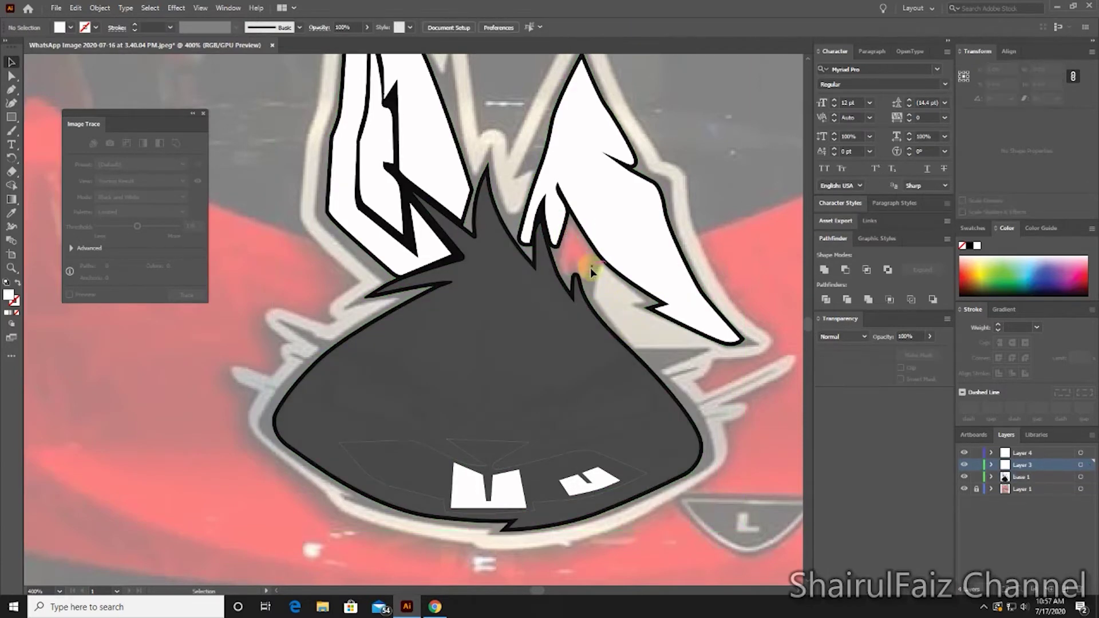
scroll(590, 267, "up", 2)
key("p")
left_click(376, 325)
mouse_move(376, 274)
left_mouse_down()
mouse_move(391, 245)
mouse_move(412, 277)
left_mouse_up()
left_click(391, 226)
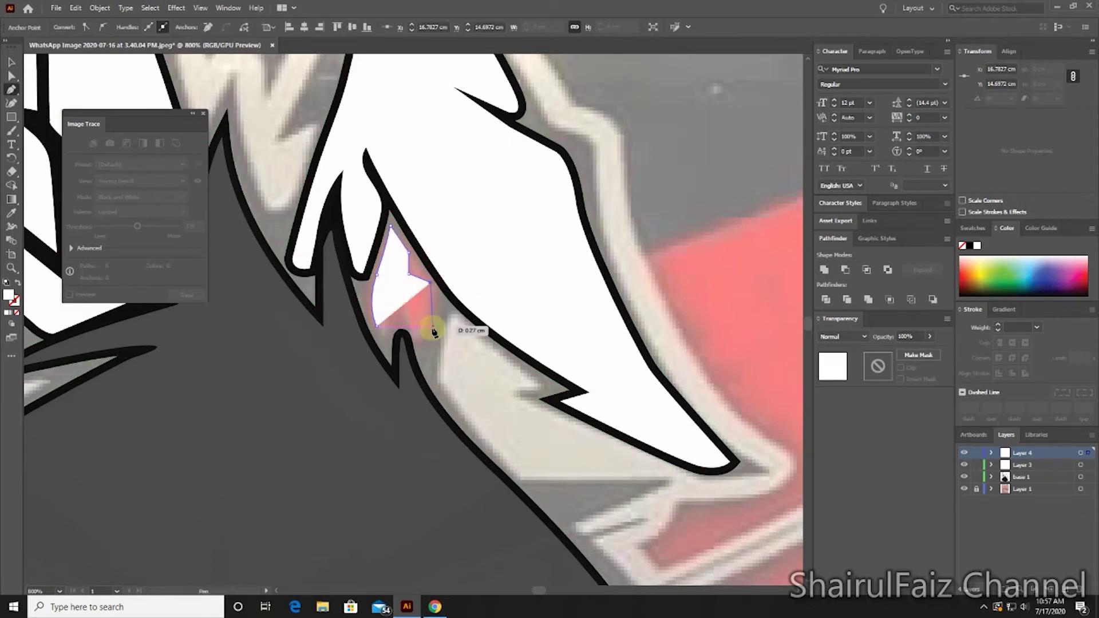
left_click(17, 283)
left_click(405, 305)
left_click_drag(389, 324, 392, 330)
key("v")
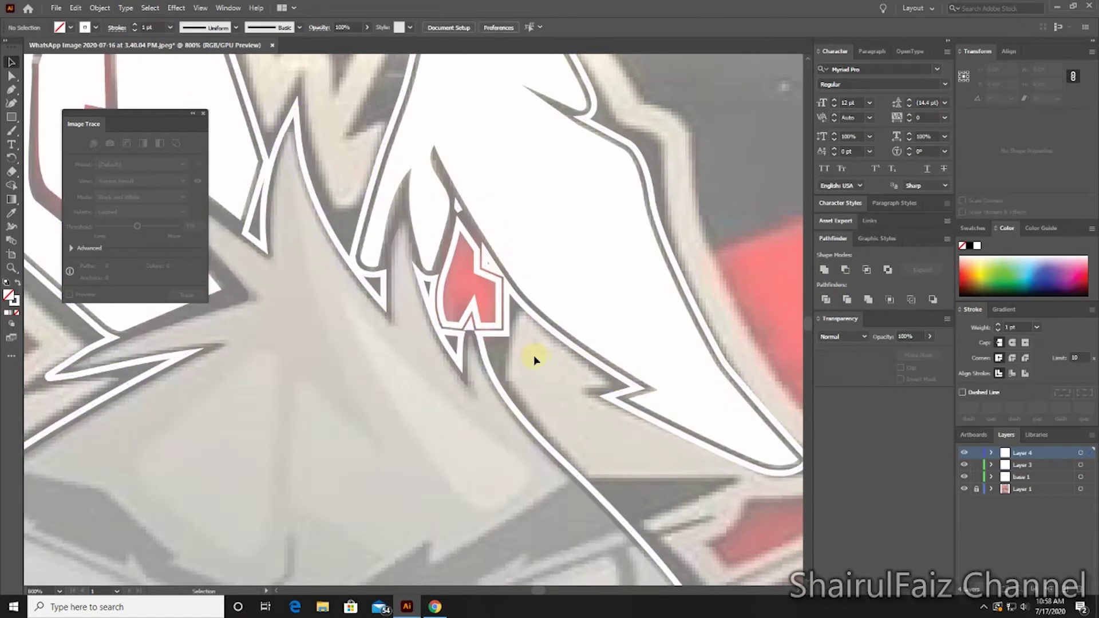
- Deselect the new path, then reselect the small traced path under the ear
right_click(457, 336)
left_click(490, 258)
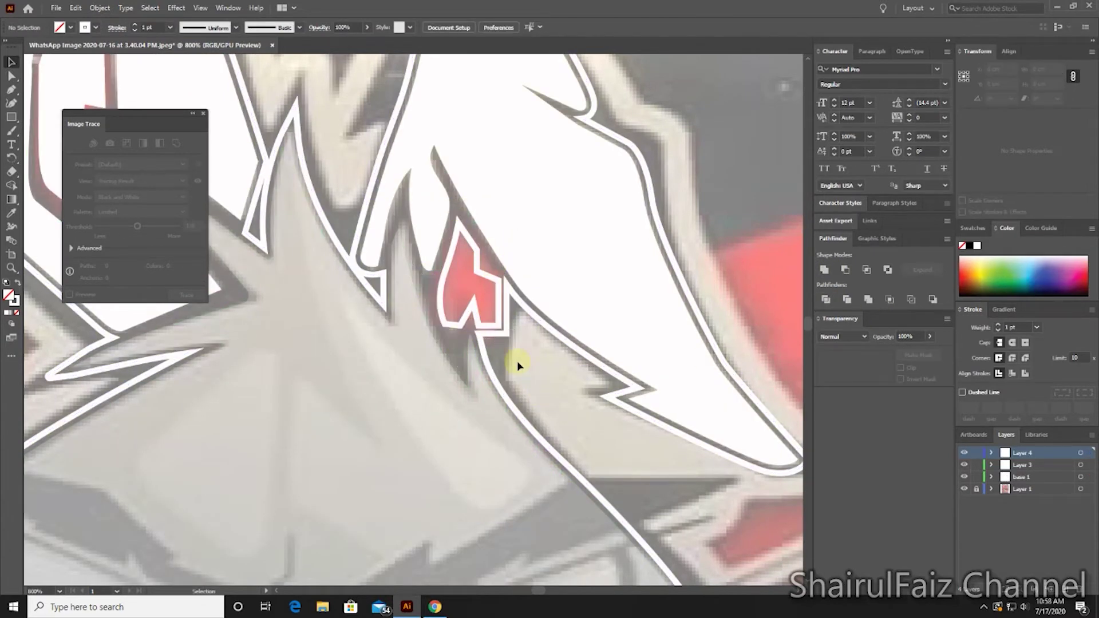
scroll(518, 365, "down", 5)
left_click(552, 290)
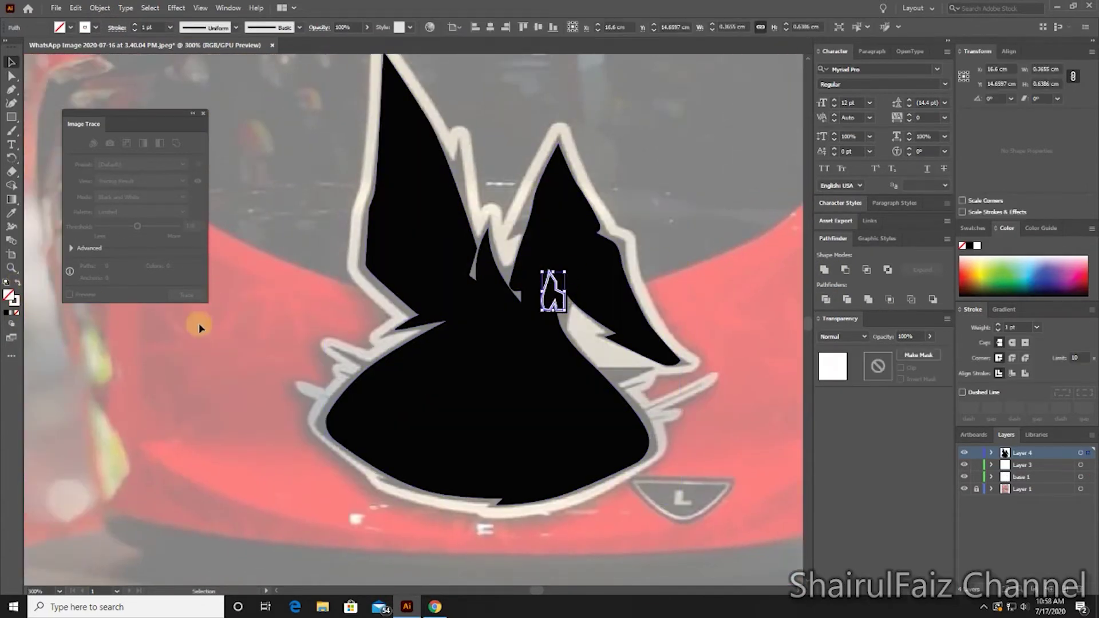
- Swap the small shape's fill and stroke and reorder it in the stack
key("shift+x")
right_click(408, 267)
left_click(580, 493)
left_click(715, 275)
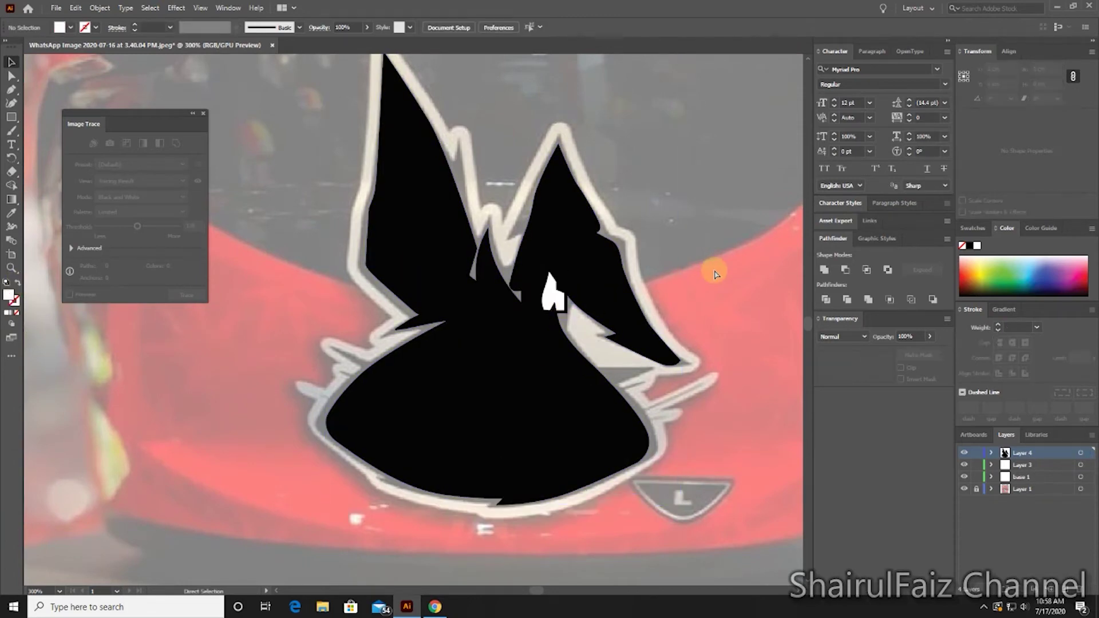
- Fill the head silhouette path on Layer 4 with black (#000000)
left_click(498, 284)
left_click(100, 8)
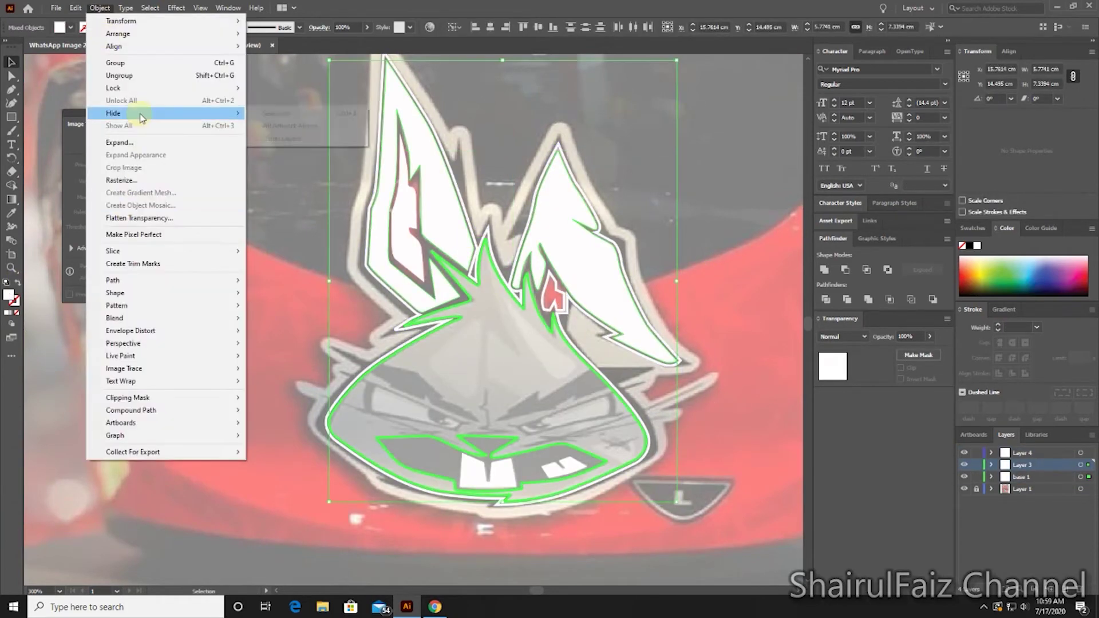
left_click(631, 296)
left_click(552, 289)
double_click(8, 295)
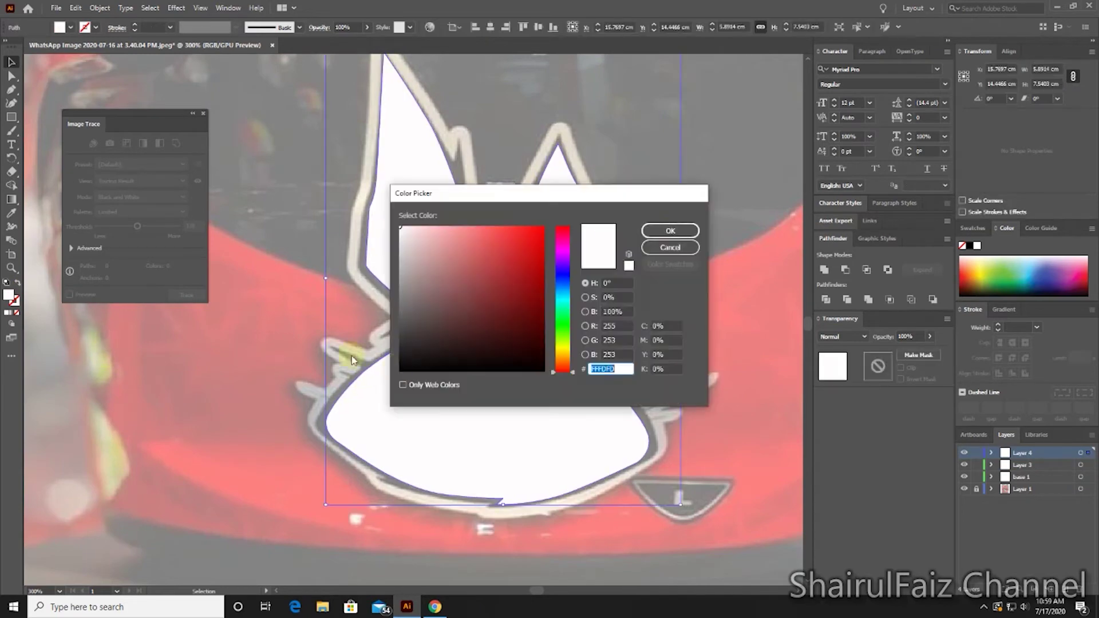
type("000000")
key("Return")
- Bring the white teeth above the head and select the ear path
right_click(467, 286)
left_click(619, 261)
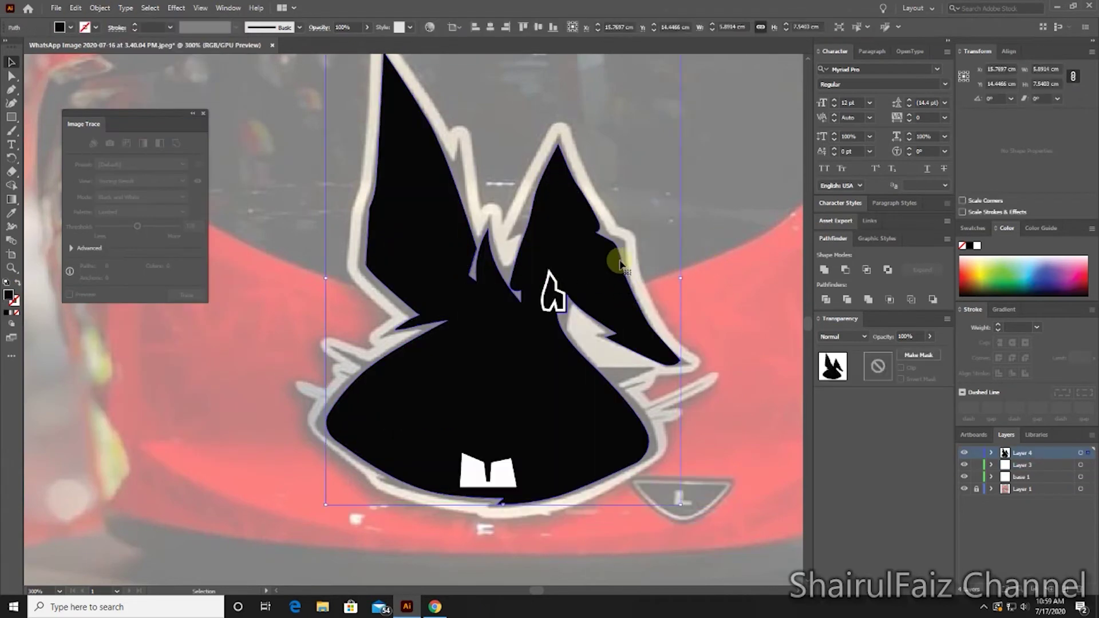
left_click(628, 288, "shift")
left_click(538, 289)
- Move the base 1 layer to the top and give the head a dark grey fill
key("i")
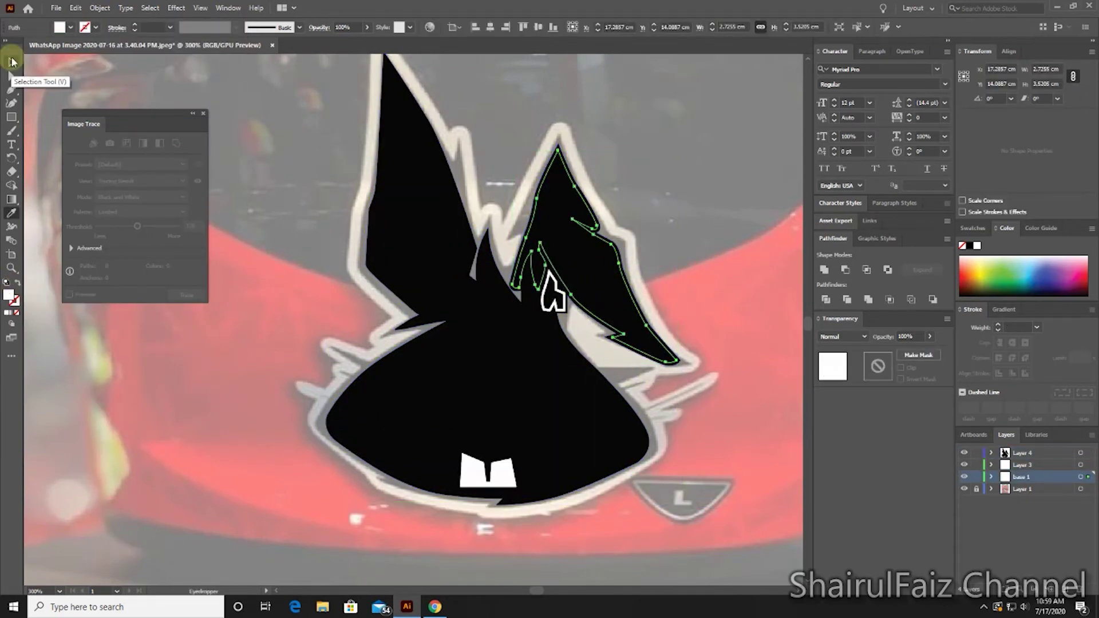
left_click(581, 363)
left_click_drag(1034, 448, 1029, 460)
key("i")
left_click(438, 235)
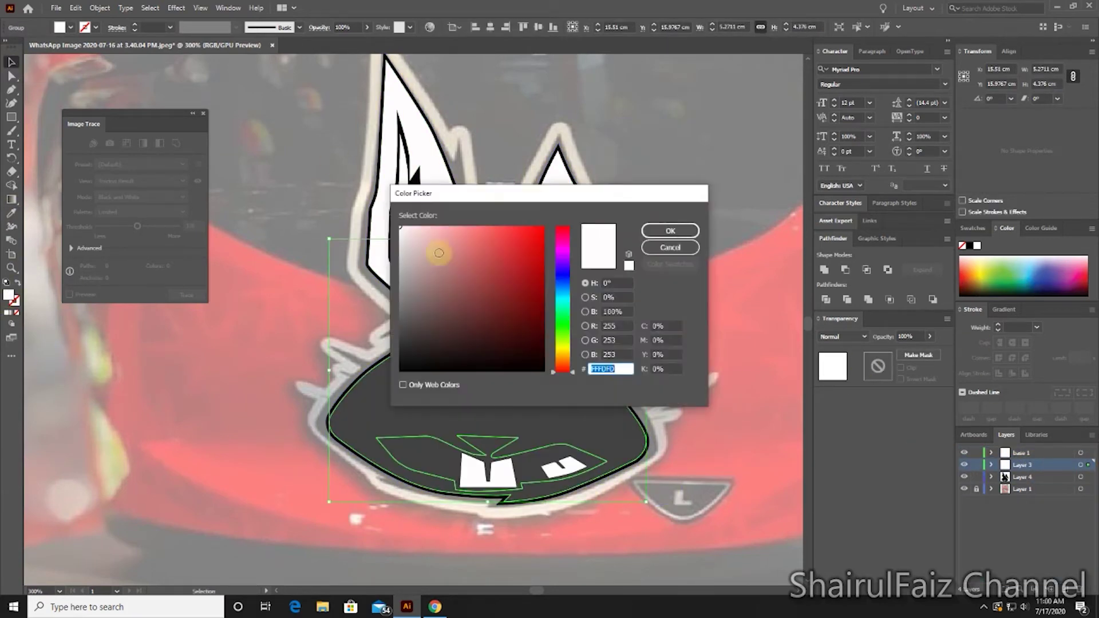
left_click(665, 230)
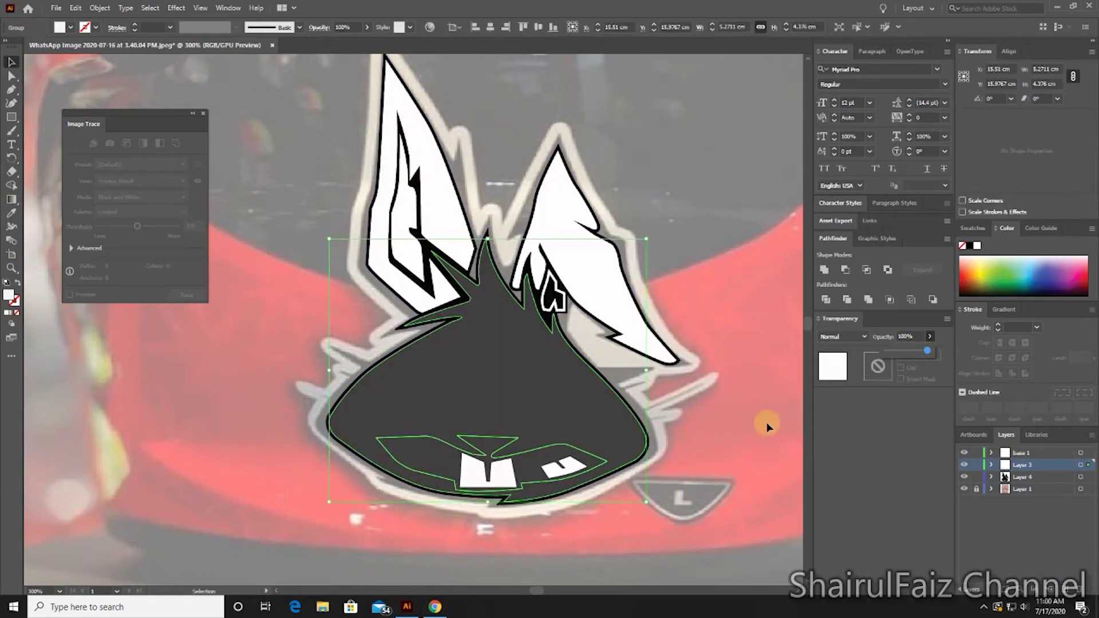
- Fill the inner ear shapes red and start a 0.1 cm offset outline for the head
left_click(549, 292)
double_click(8, 295)
left_click(662, 228)
key("ctrl+shift+a")
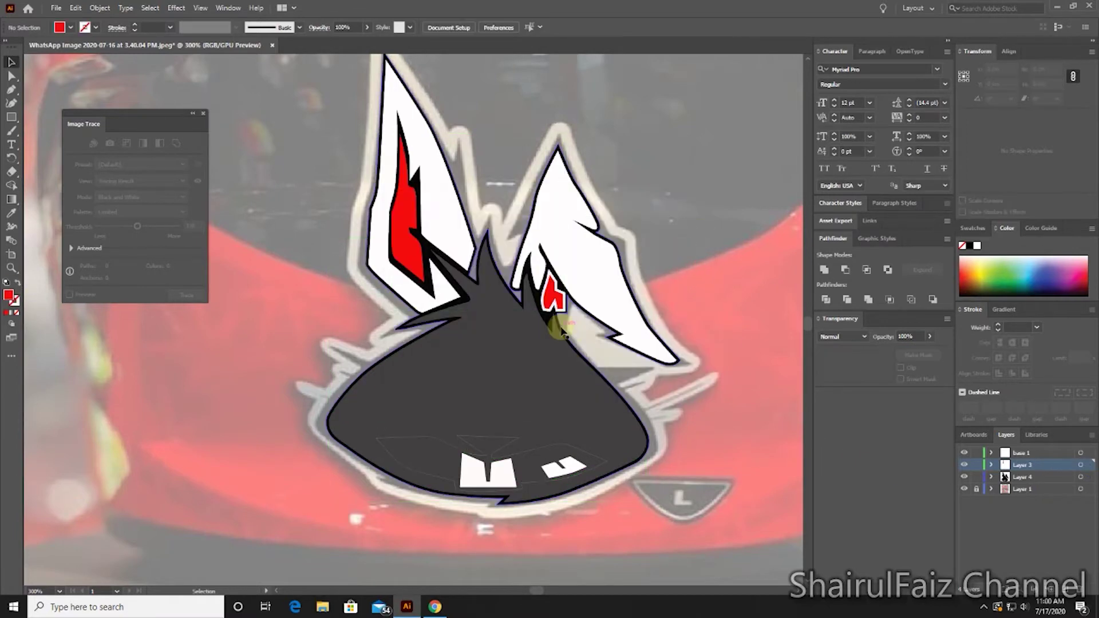
left_click(564, 335)
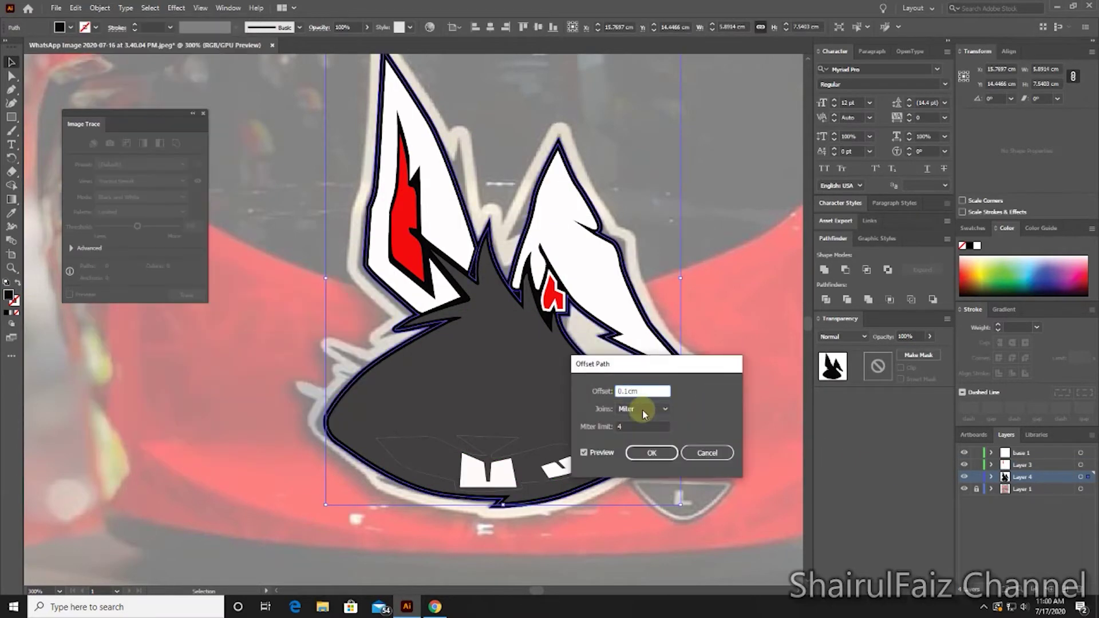
- Apply the 0.1 cm offset outline and give the head a dark maroon fill
left_click(650, 452)
left_click(552, 294)
key("ctrl+shift+a")
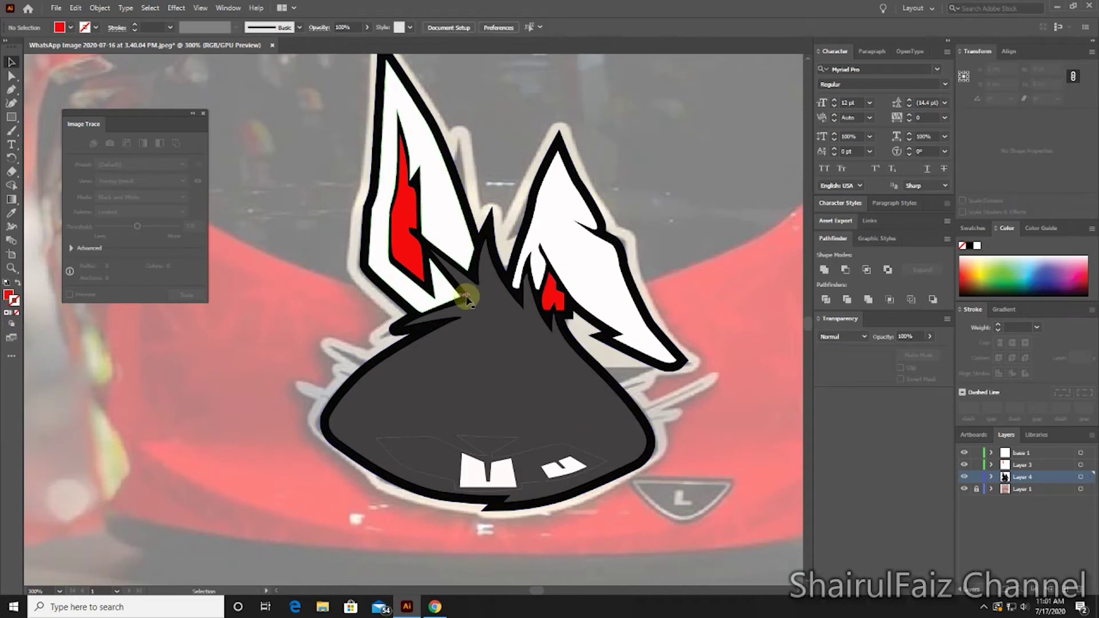
left_click(466, 301)
double_click(9, 295)
left_click(663, 229)
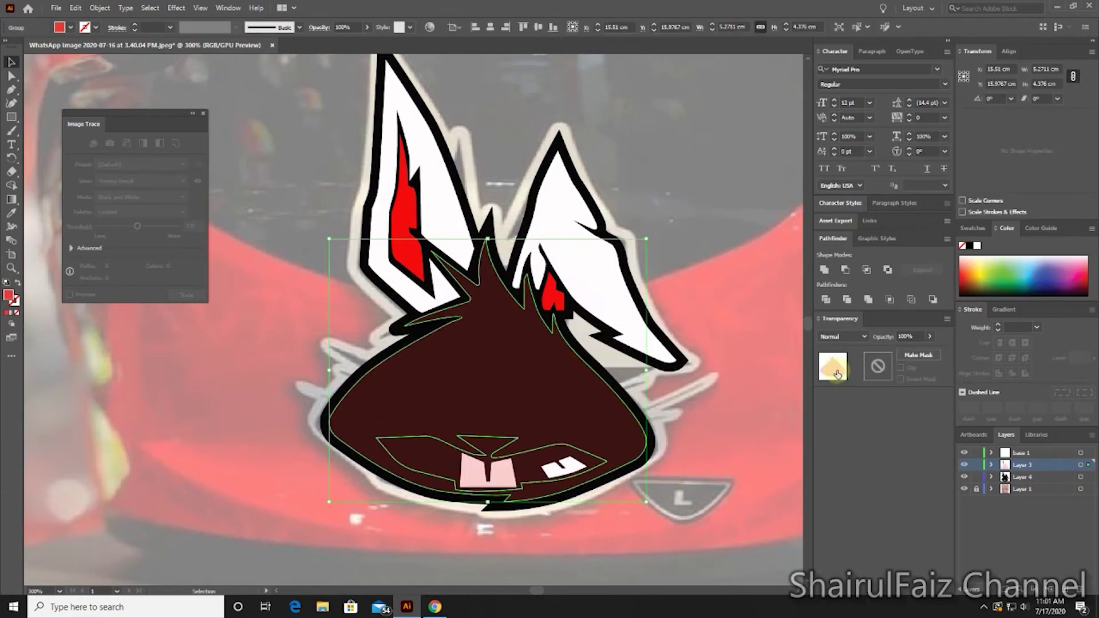
- Return the head to dark grey, show the colour spectrum, and hide Layer 4 while showing Layer 3
double_click(9, 295)
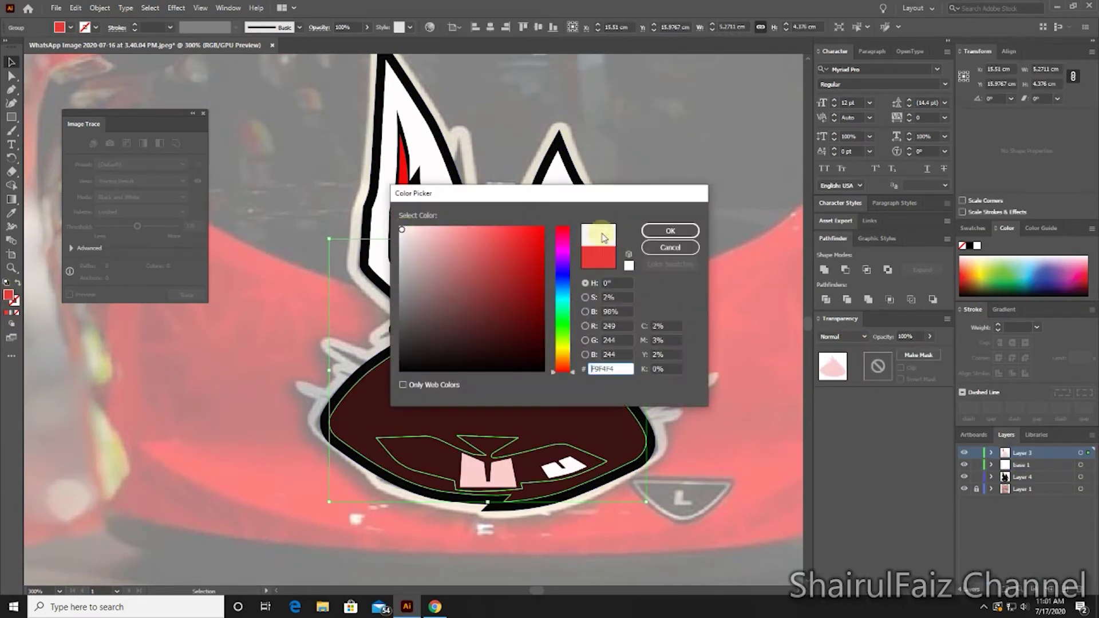
left_click(659, 227)
left_click(1092, 228)
left_click(1038, 297)
left_click(522, 373)
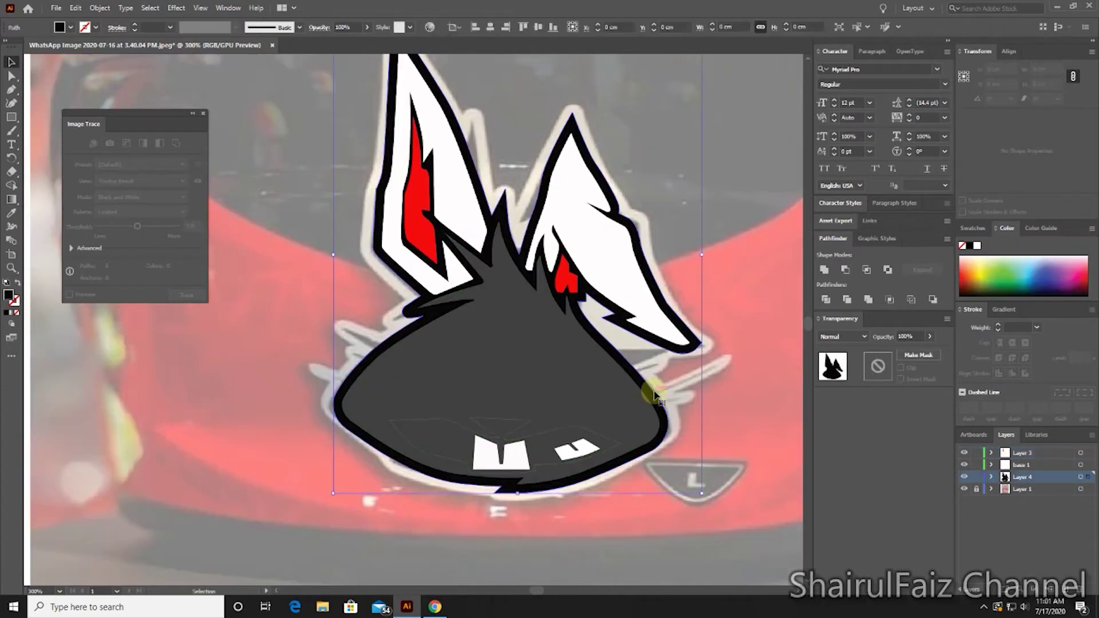
left_click(966, 466)
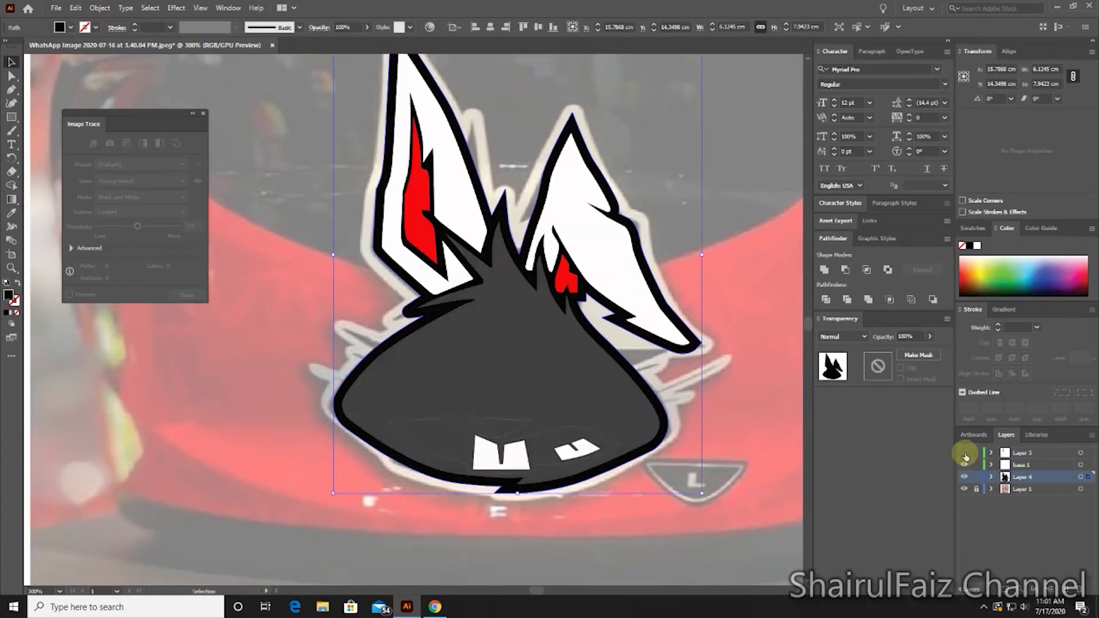
left_click(964, 478)
left_click(964, 453)
- Reselect the head group and confirm its dark grey fill
left_click(429, 230)
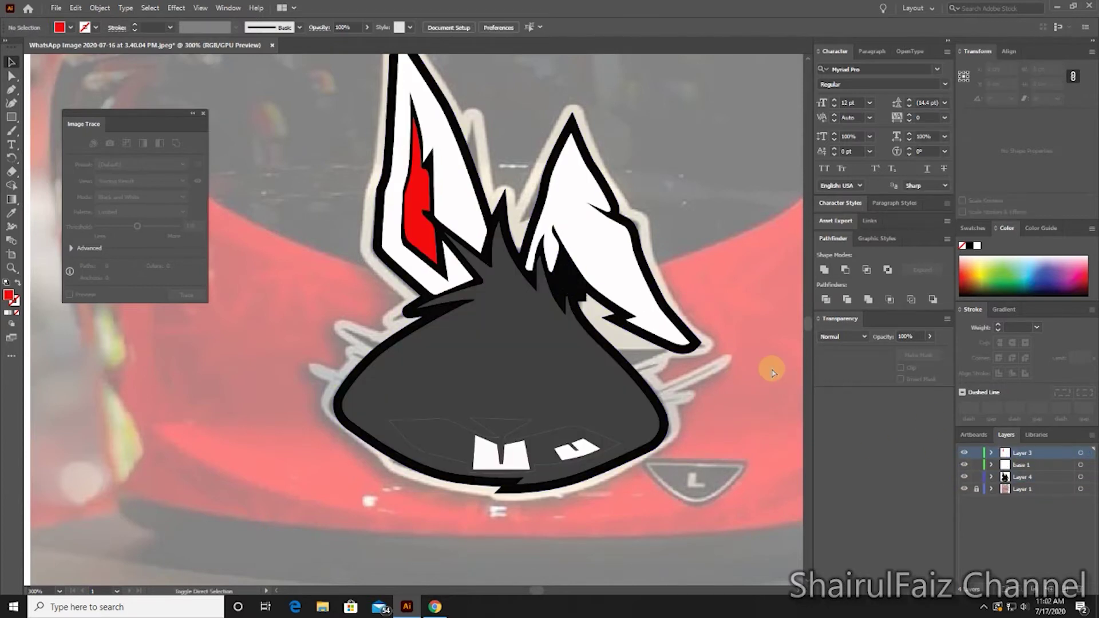
left_click(550, 299)
left_click(478, 209)
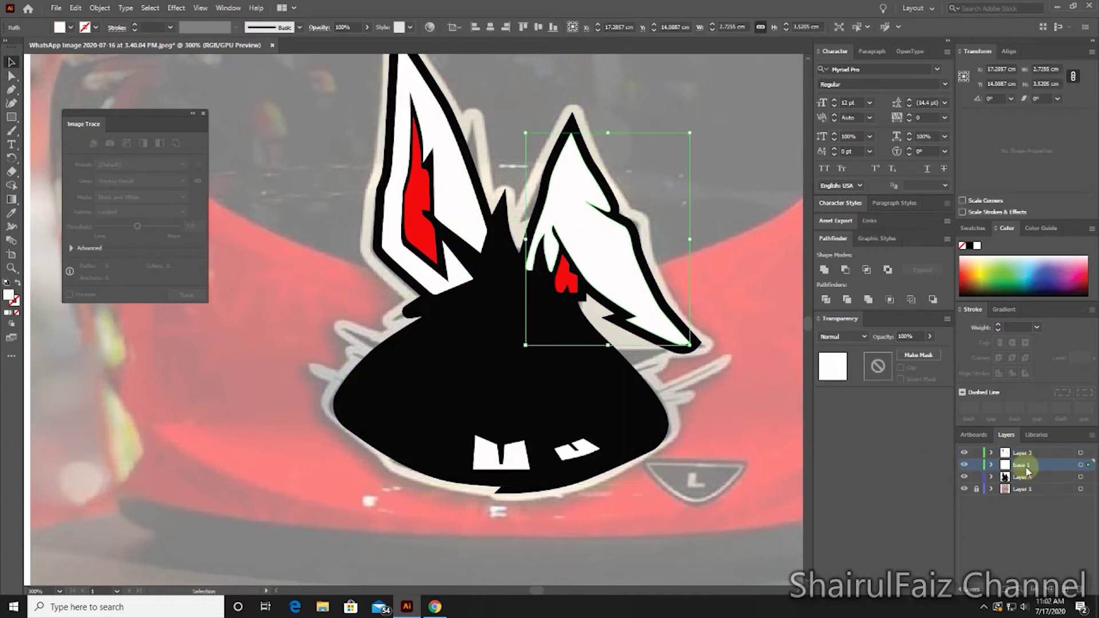
left_click(498, 401)
double_click(8, 295)
left_click(670, 231)
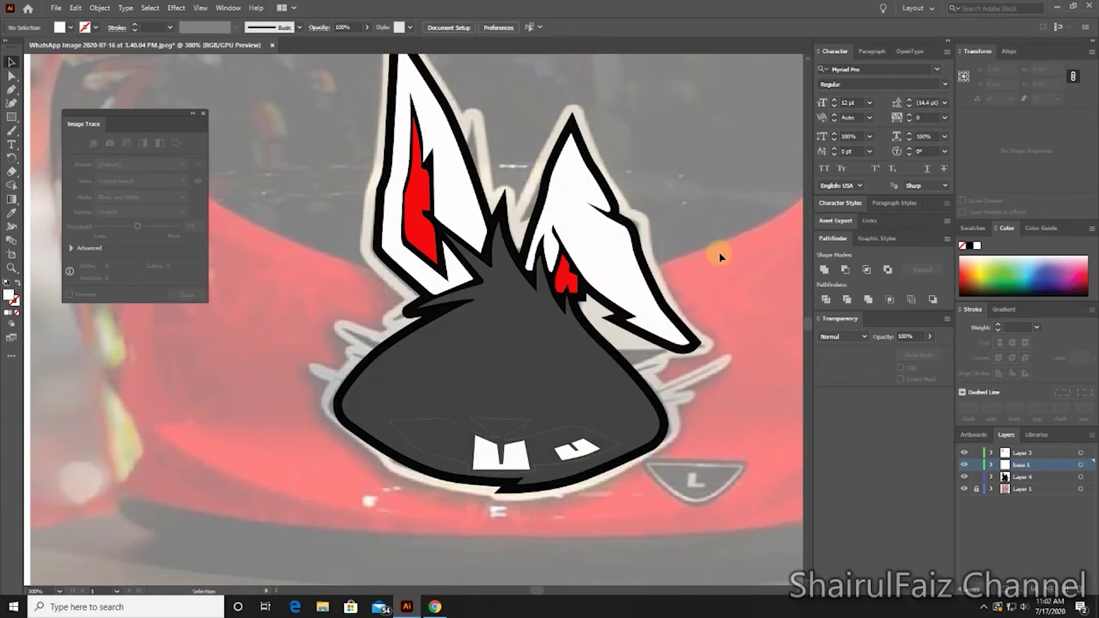
right_click(609, 402)
- Ungroup the artwork and delete the white ear shapes so the ears turn dark grey
left_click(642, 298)
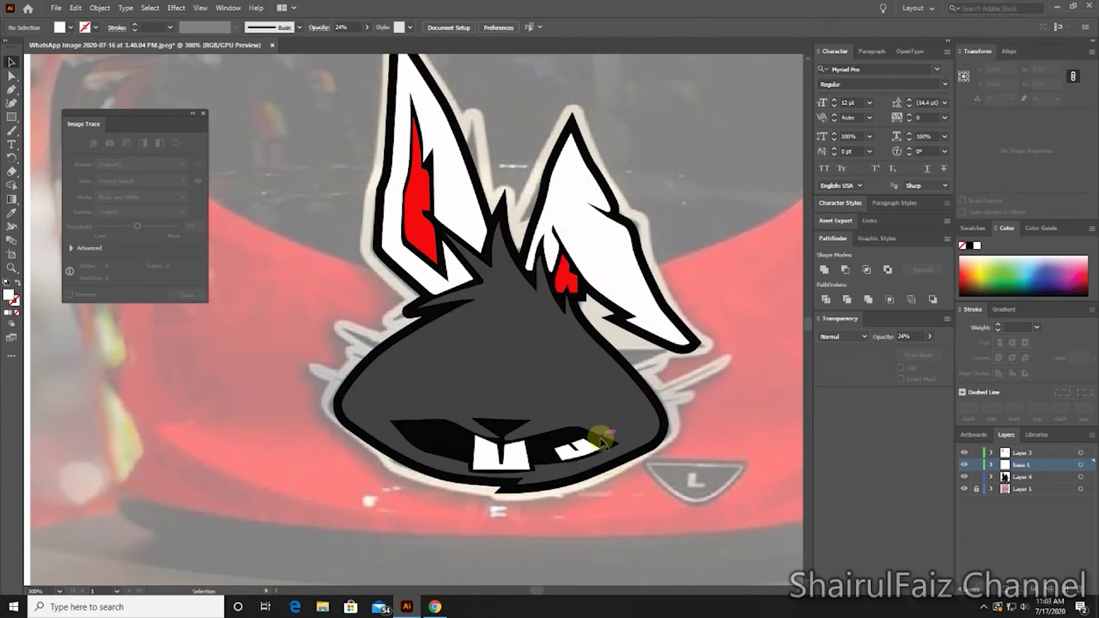
left_click(510, 346)
scroll(729, 385, "up", 1)
left_click(681, 361)
key("Delete")
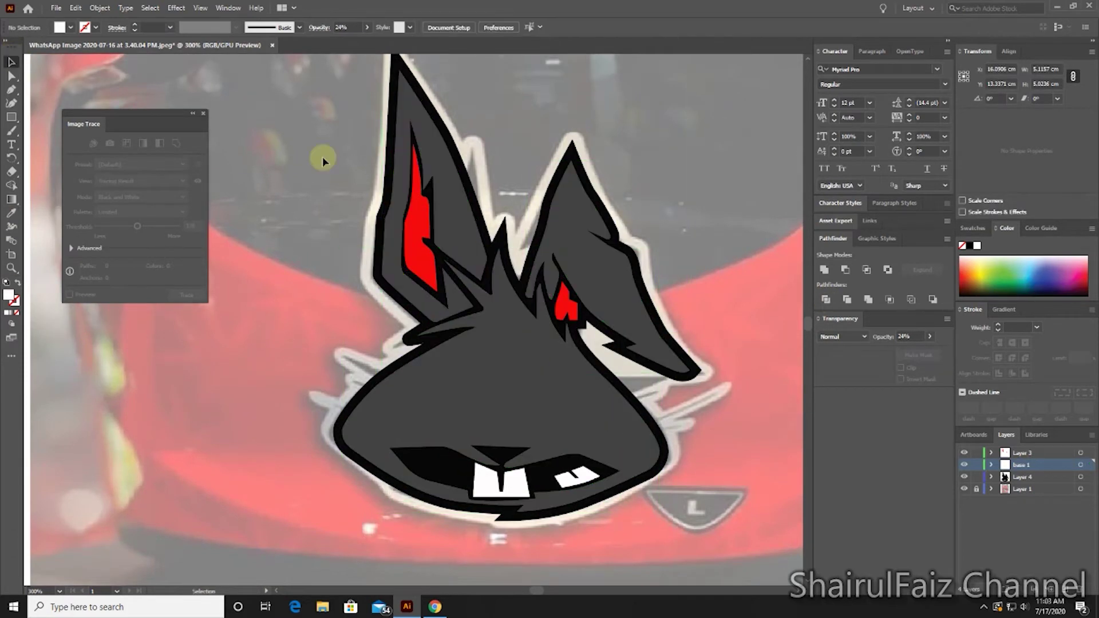
- Delete and restore the left tooth, check the right tooth, then hide Layer 4's dark rabbit fill
scroll(724, 429, "right", 3)
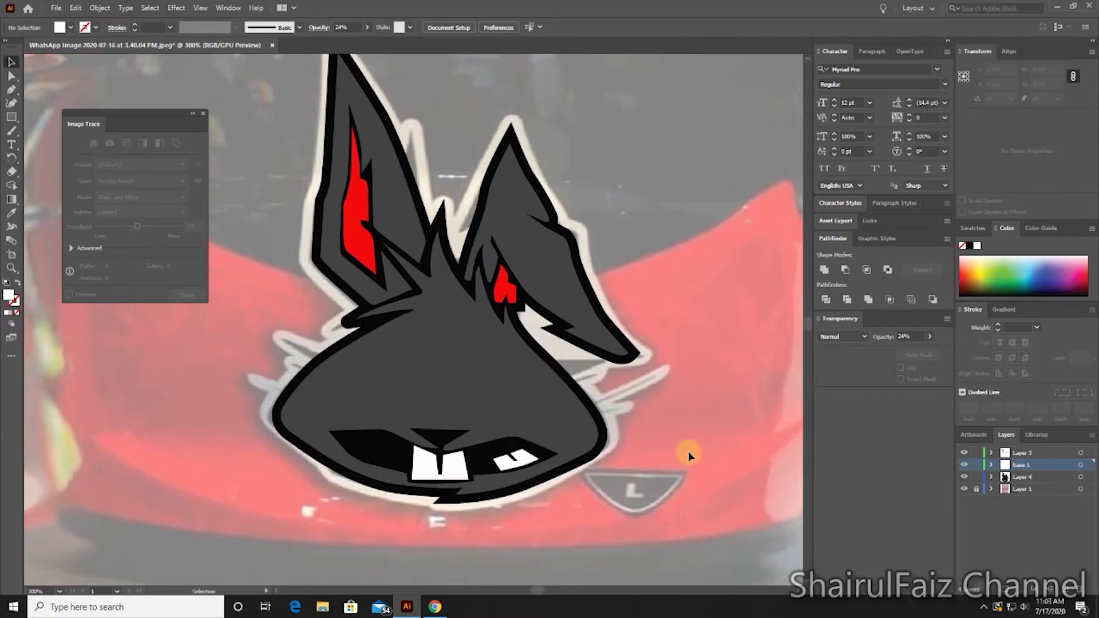
left_click(441, 467)
key("Delete")
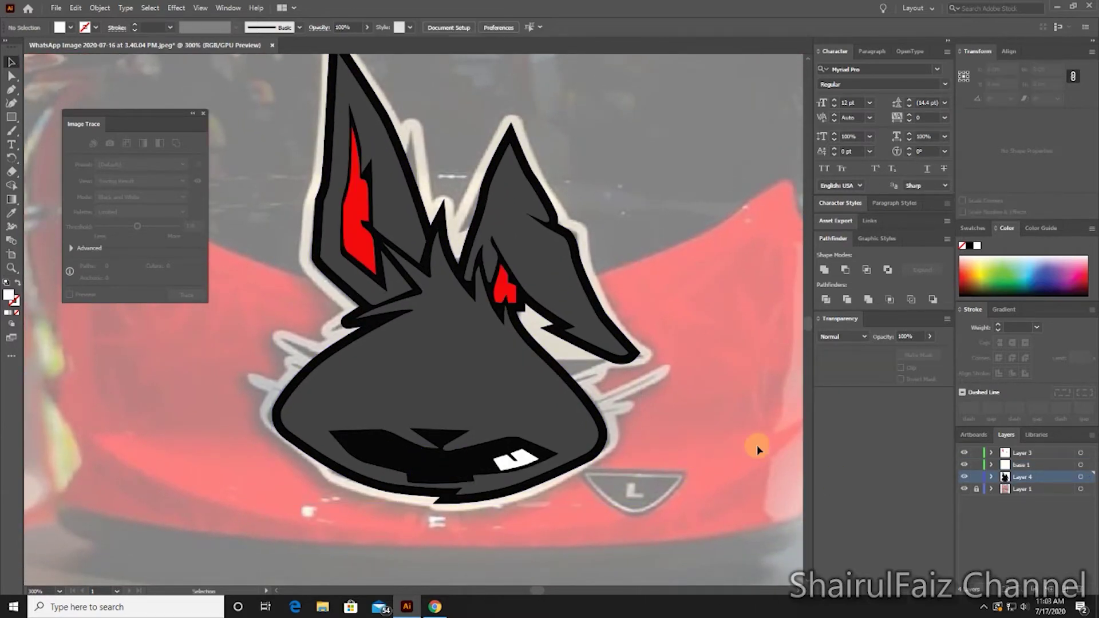
key("ctrl+z")
left_click(518, 461)
left_click(699, 413)
scroll(699, 412, "up", 1)
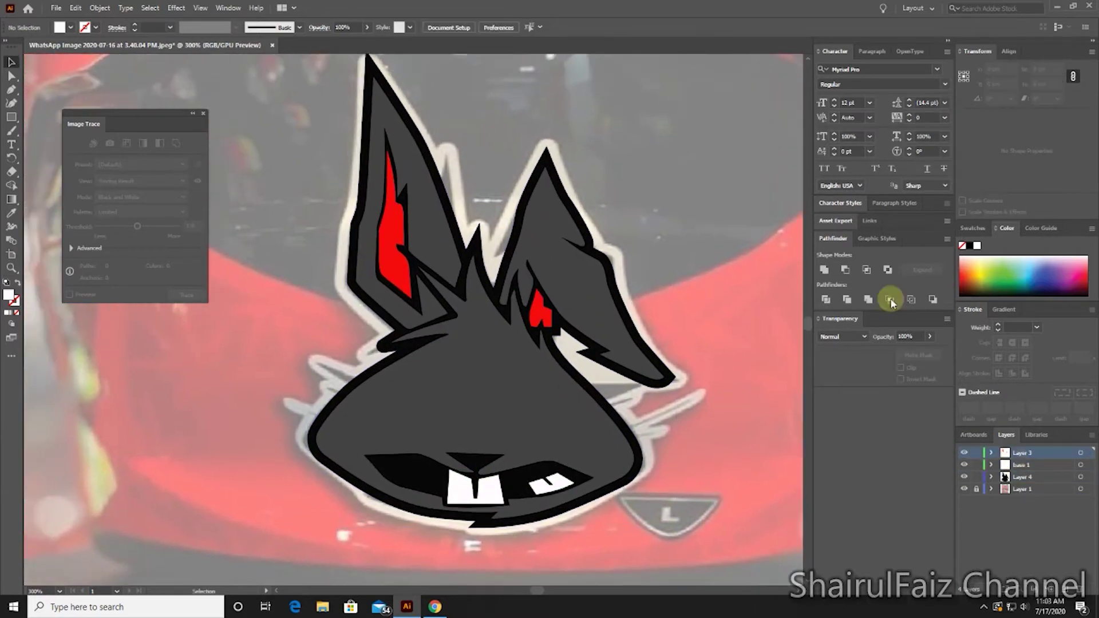
left_click(965, 477)
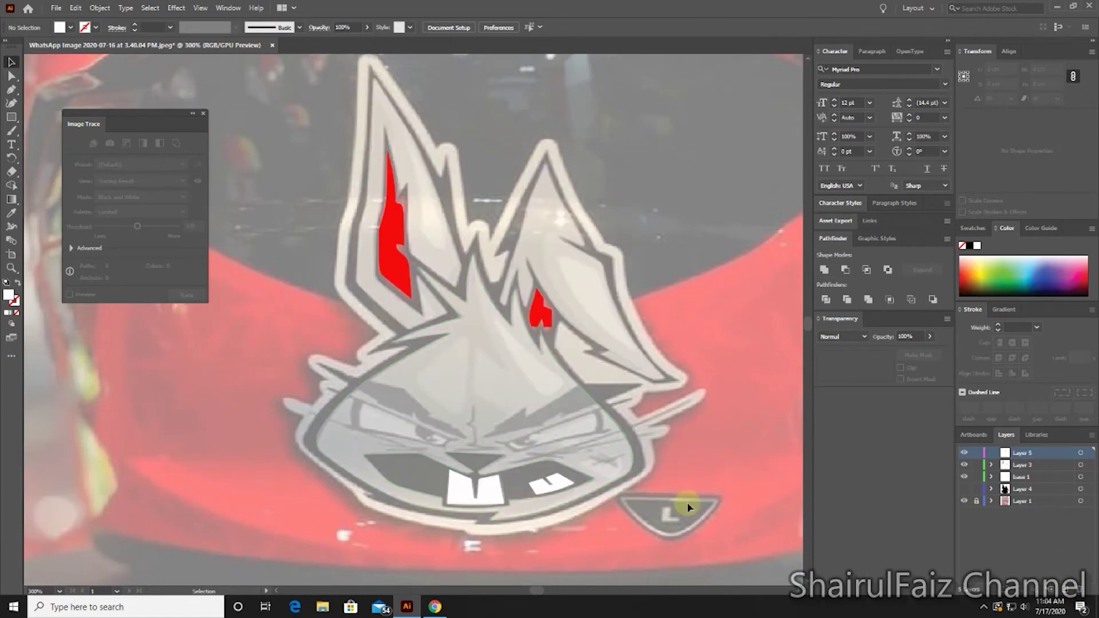
- Trace the left lightning-bolt highlight outline with the Pen tool and close it
scroll(458, 355, "up", 3)
key("p")
scroll(454, 363, "up", 2)
scroll(455, 363, "up", 2)
left_click(343, 360)
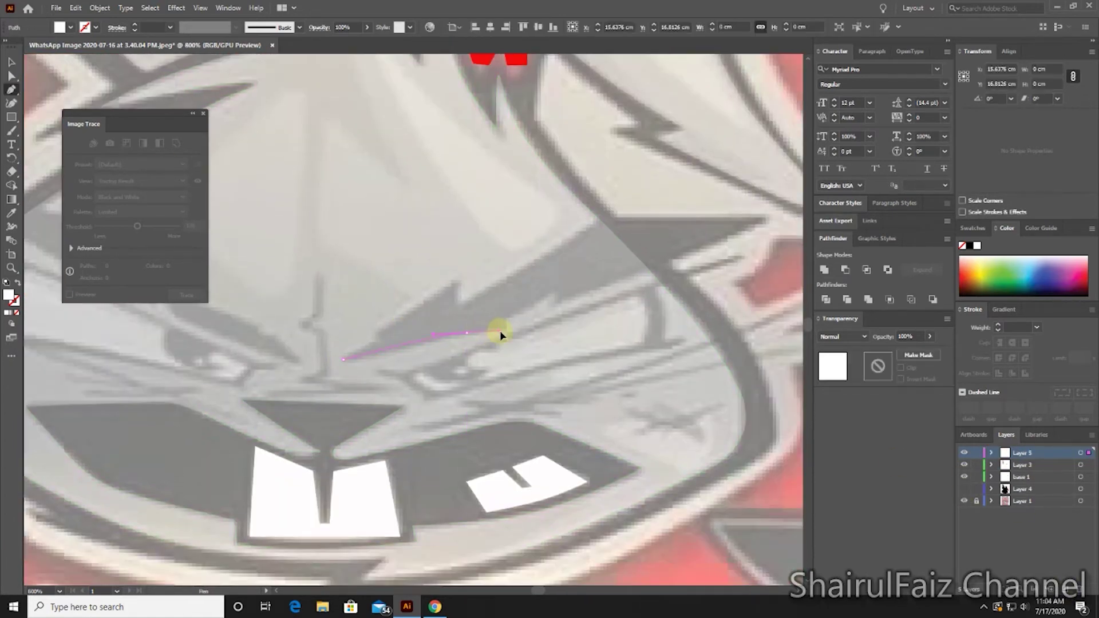
left_click(502, 332)
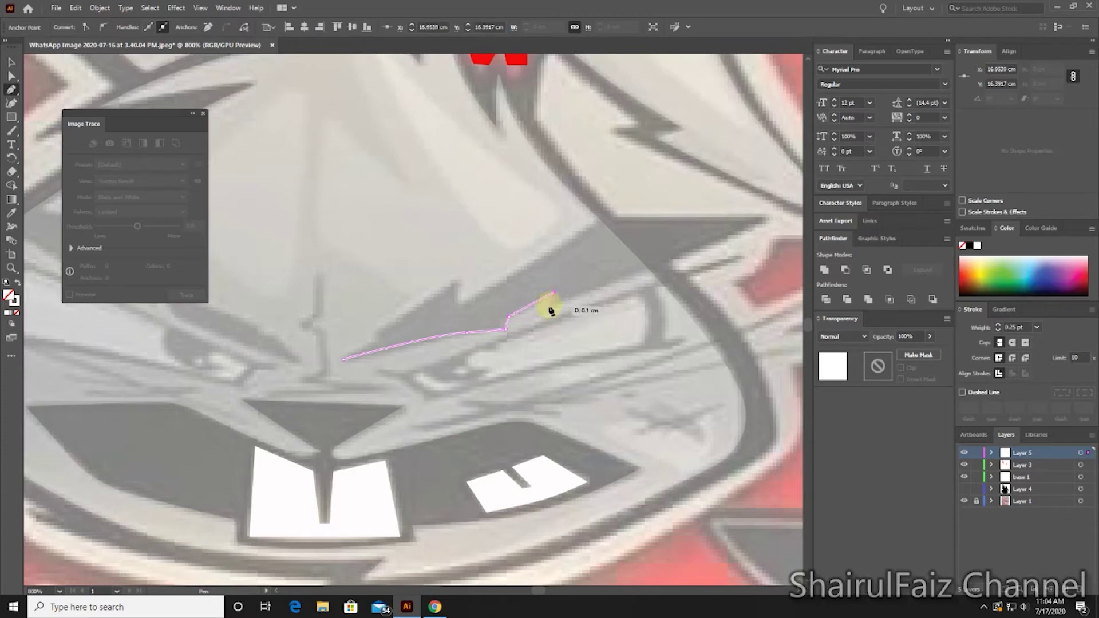
left_click(549, 306)
left_click(768, 220)
left_click(609, 216)
left_click(454, 306)
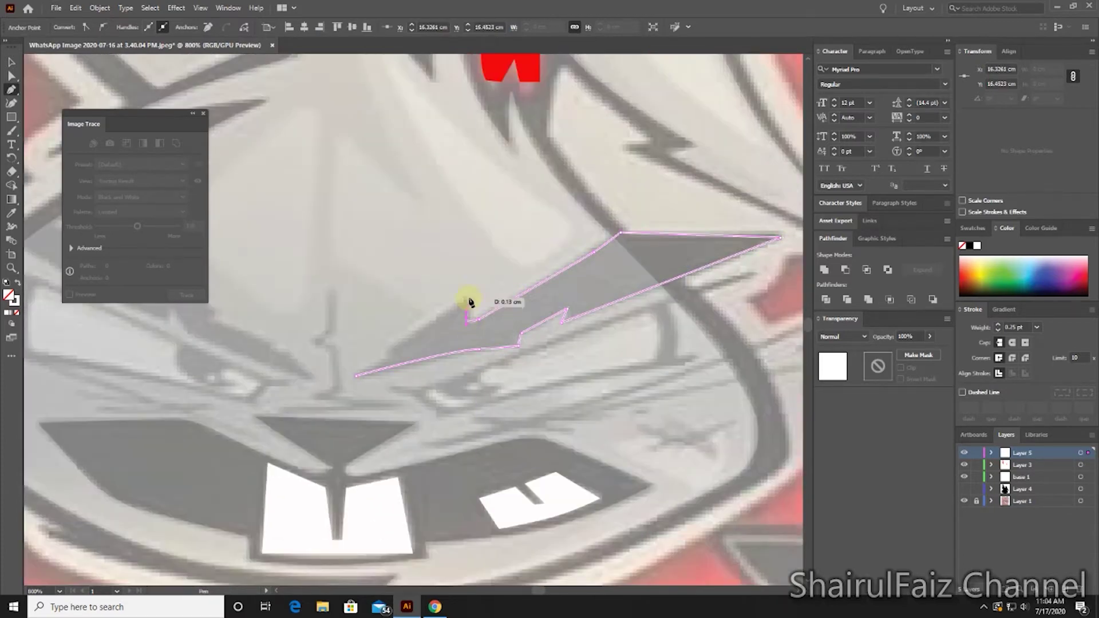
scroll(453, 306, "left", 2)
scroll(458, 315, "left", 2)
scroll(579, 287, "left", 2)
scroll(630, 401, "left", 2)
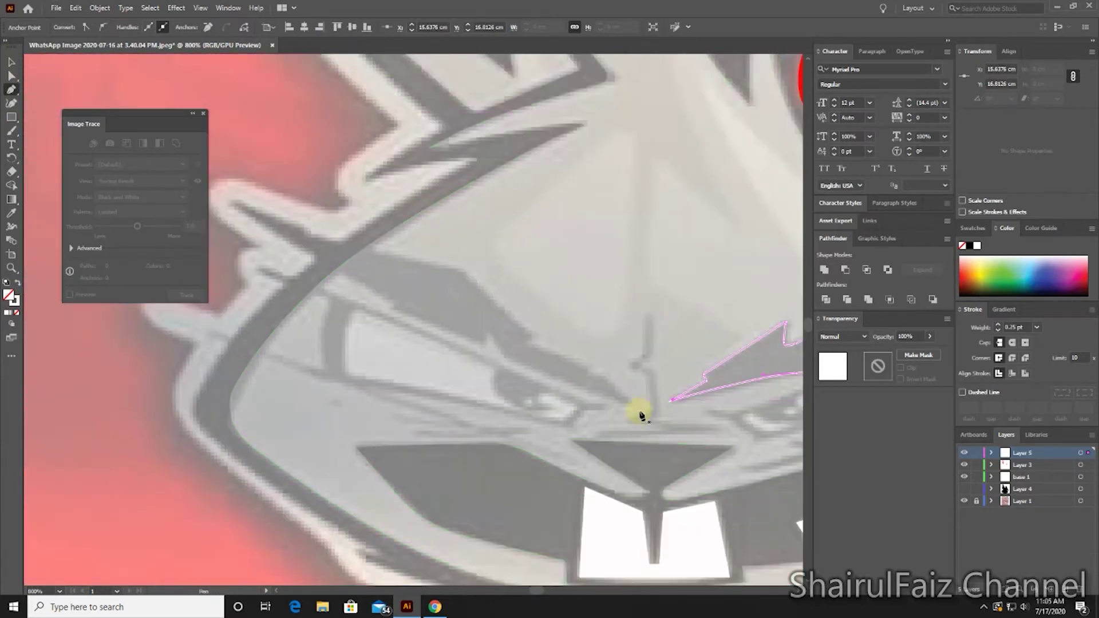
left_click(630, 399)
- Trace the second lightning-bolt highlight along the brow and close its path
left_click(579, 362)
left_click(467, 279)
scroll(467, 279, "left", 1)
scroll(467, 279, "up", 1)
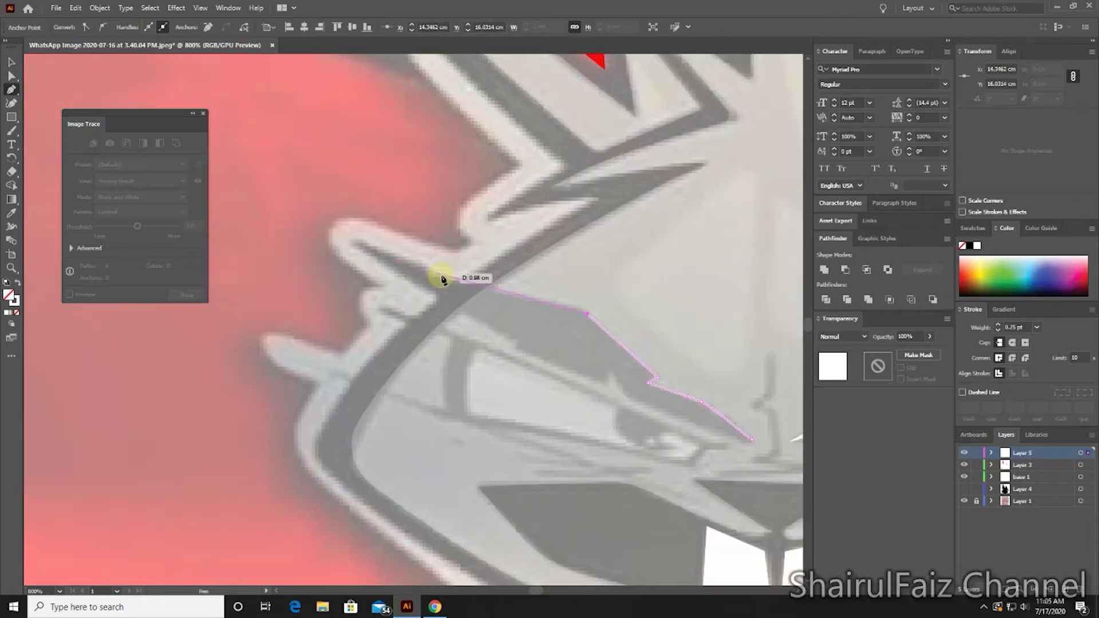
left_click(513, 343)
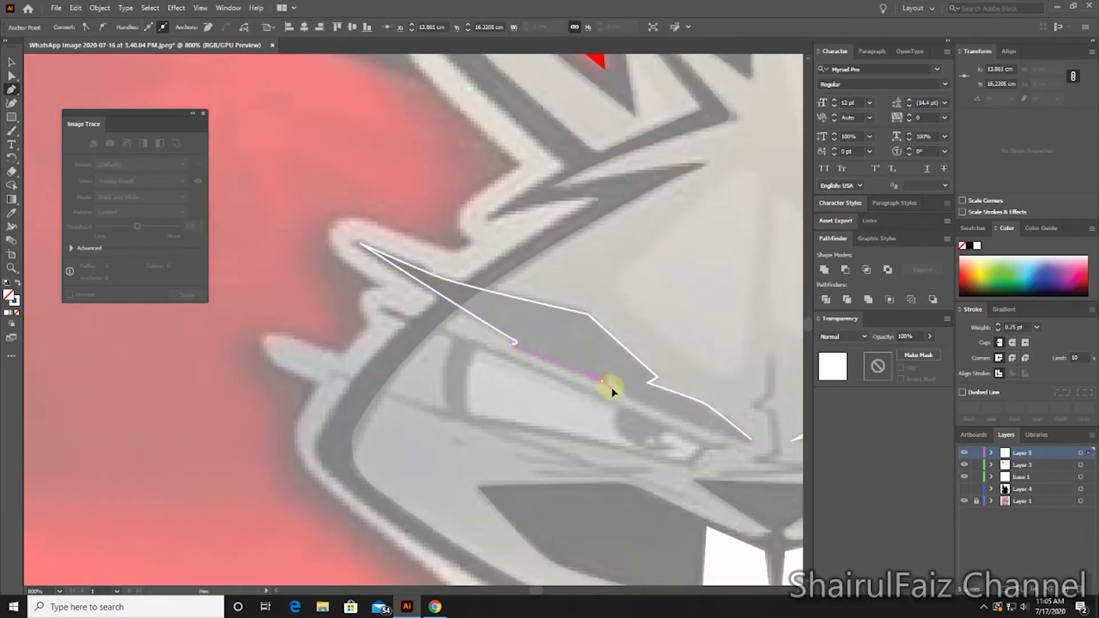
scroll(611, 386, "up", 1)
left_click(509, 332)
scroll(509, 332, "down", 1)
left_click(484, 294)
scroll(483, 294, "down", 1)
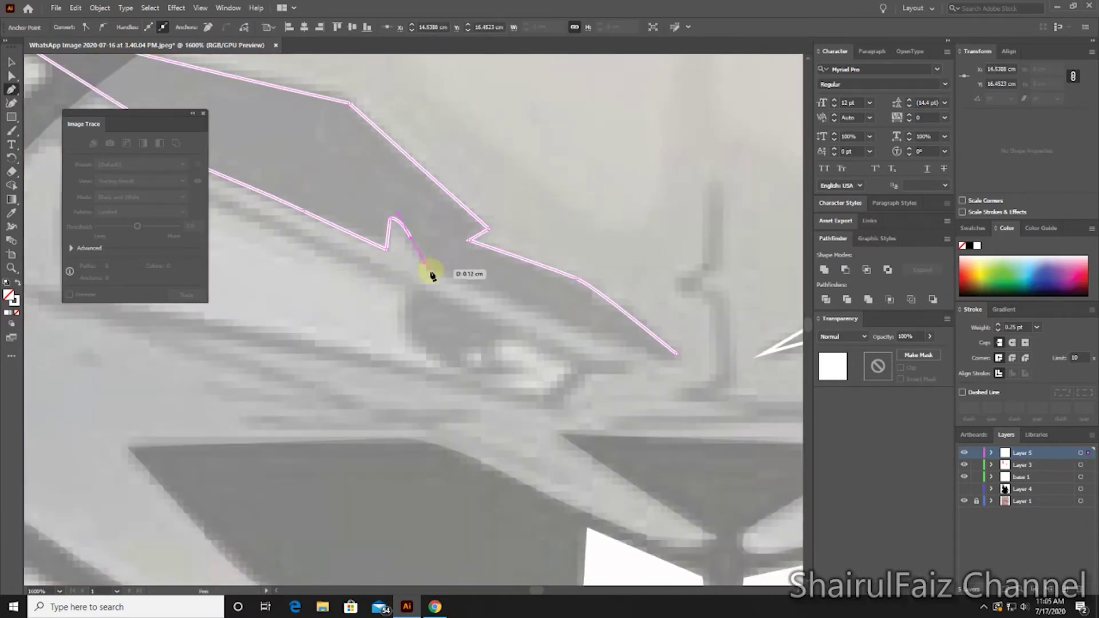
left_click(429, 275)
scroll(429, 275, "down", 1)
scroll(487, 278, "right", 1)
left_click(523, 307)
scroll(532, 311, "down", 3)
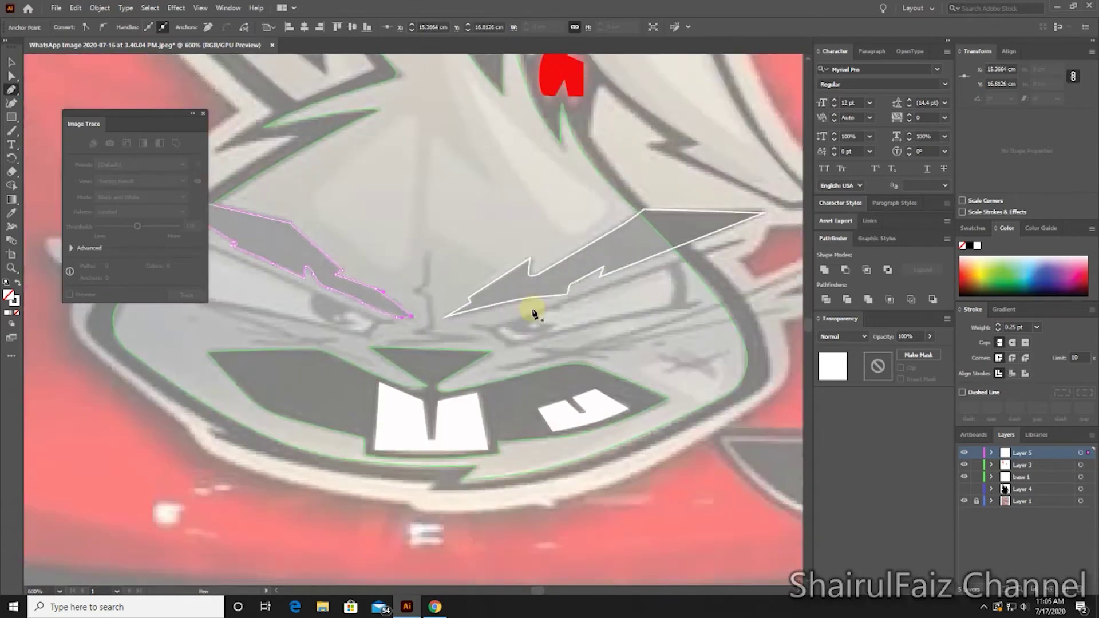
- Give both lightning shapes a solid white fill with no stroke
key("v")
left_click(17, 283)
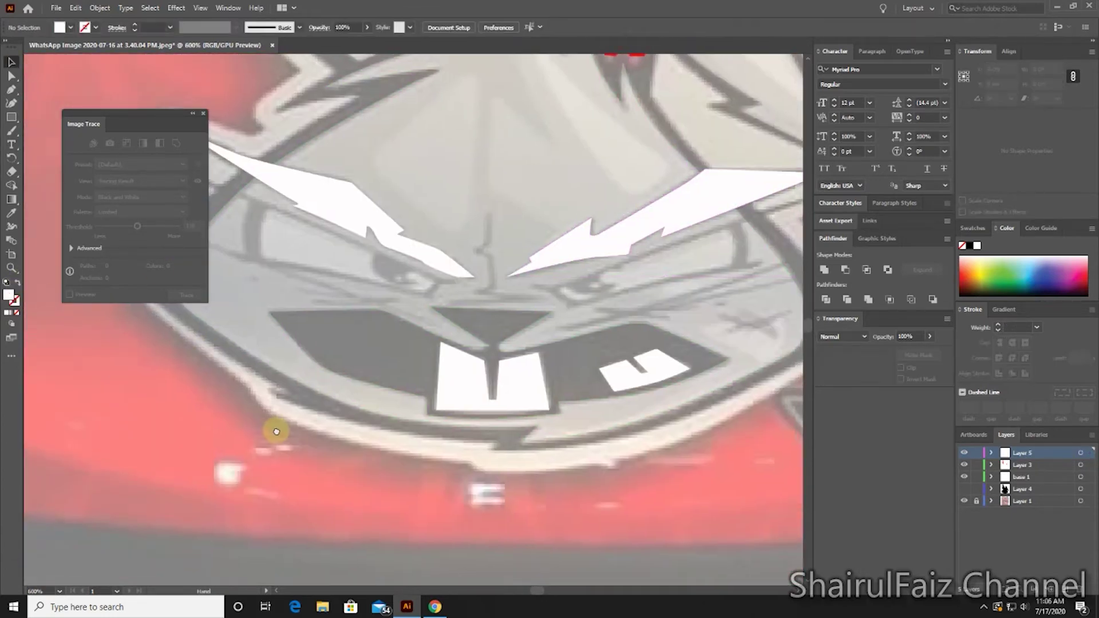
scroll(541, 418, "up", 2)
- Trace the curved left eye outline beneath the left lightning bolt with the Pen tool
left_click(647, 313)
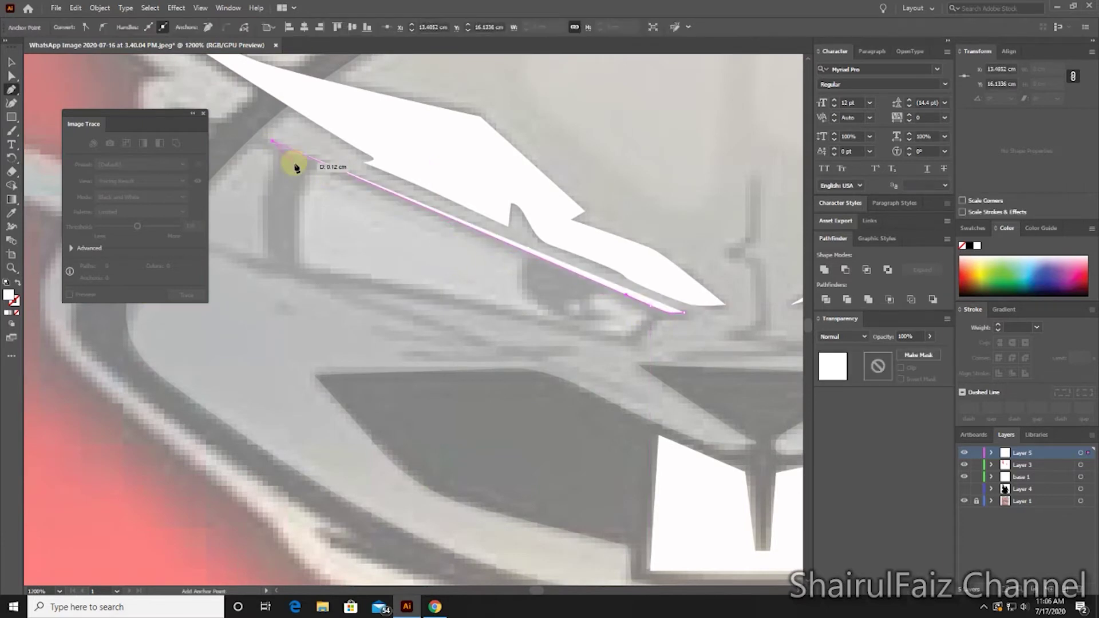
left_click(272, 140)
mouse_move(262, 226)
left_mouse_down()
mouse_move(262, 246)
mouse_move(380, 262)
left_mouse_up()
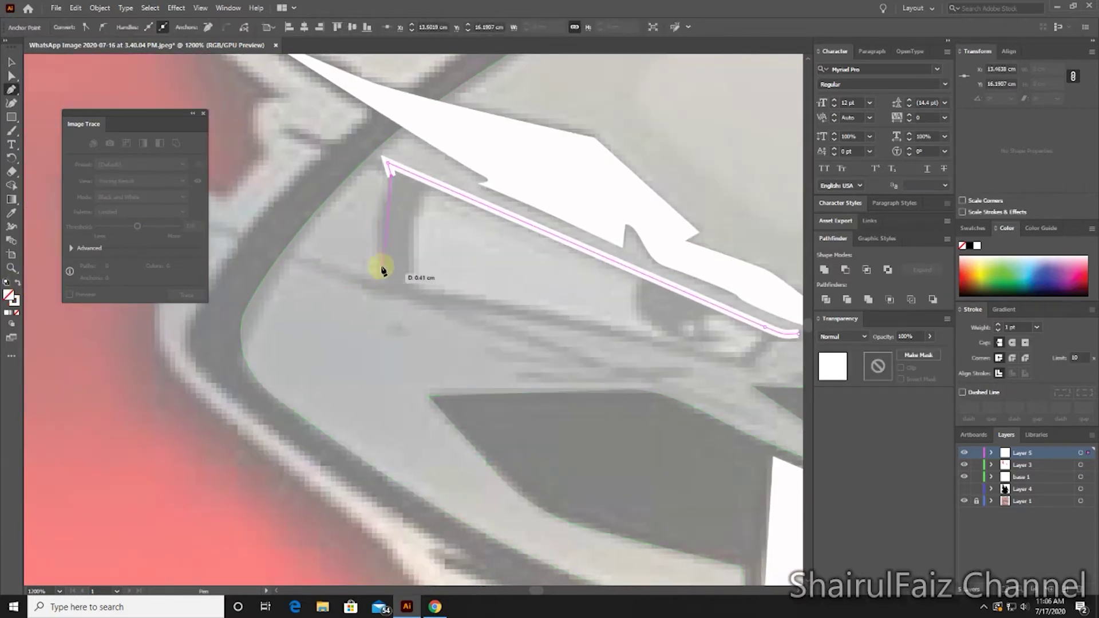
left_click_drag(301, 264, 352, 295)
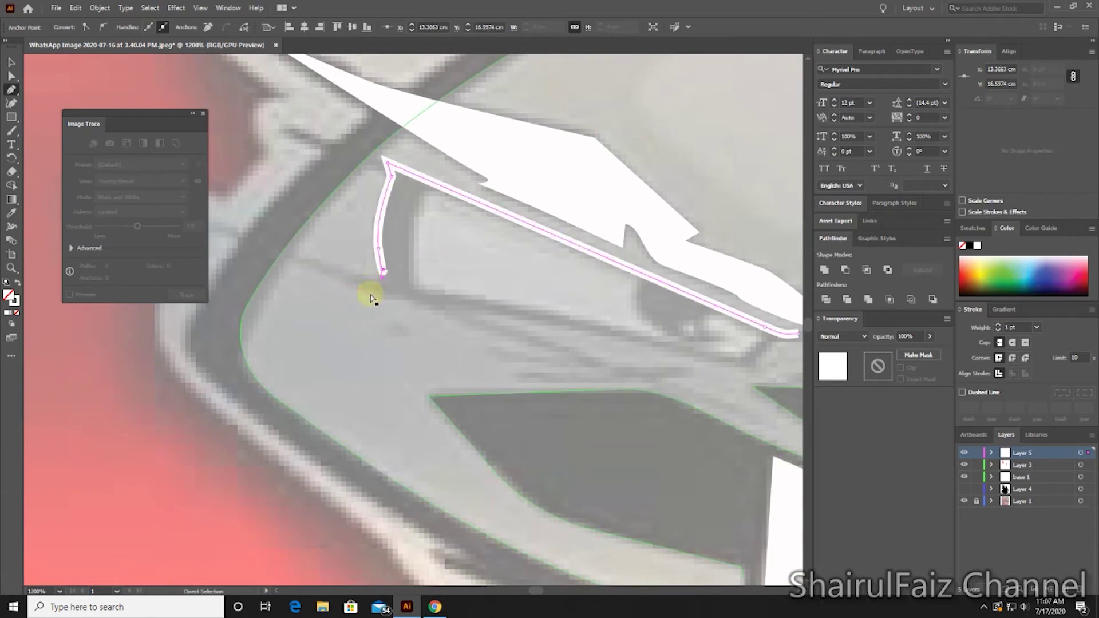
left_click_drag(384, 254, 380, 208)
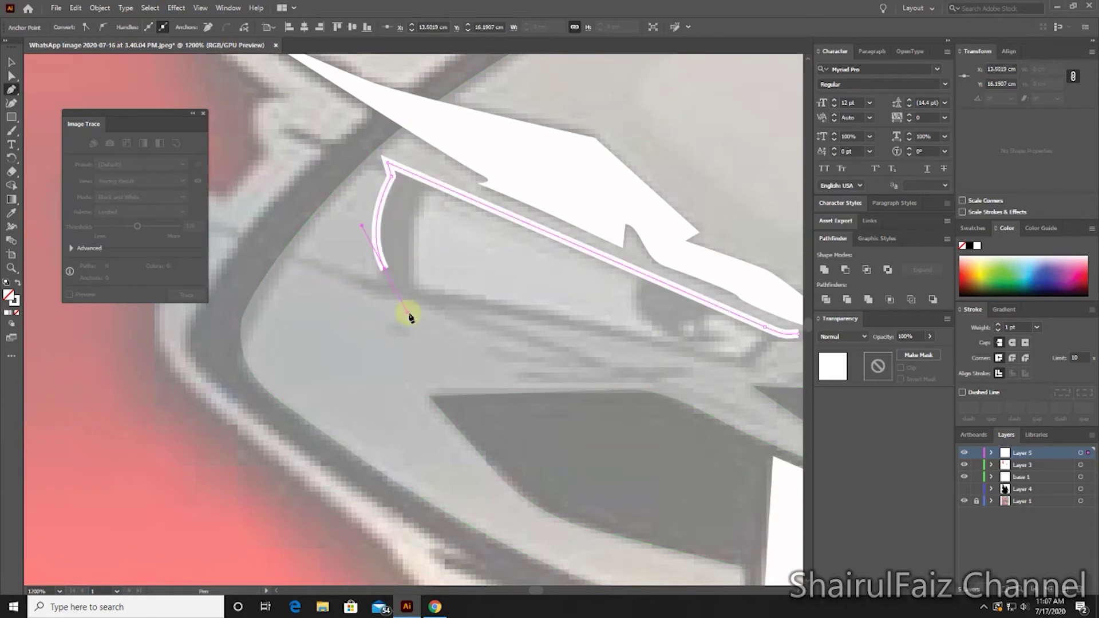
mouse_move(382, 265)
left_mouse_down()
mouse_move(391, 285)
mouse_move(240, 236)
left_mouse_up()
left_click(305, 256)
left_click(1037, 327)
left_click(1048, 52)
left_click(334, 253)
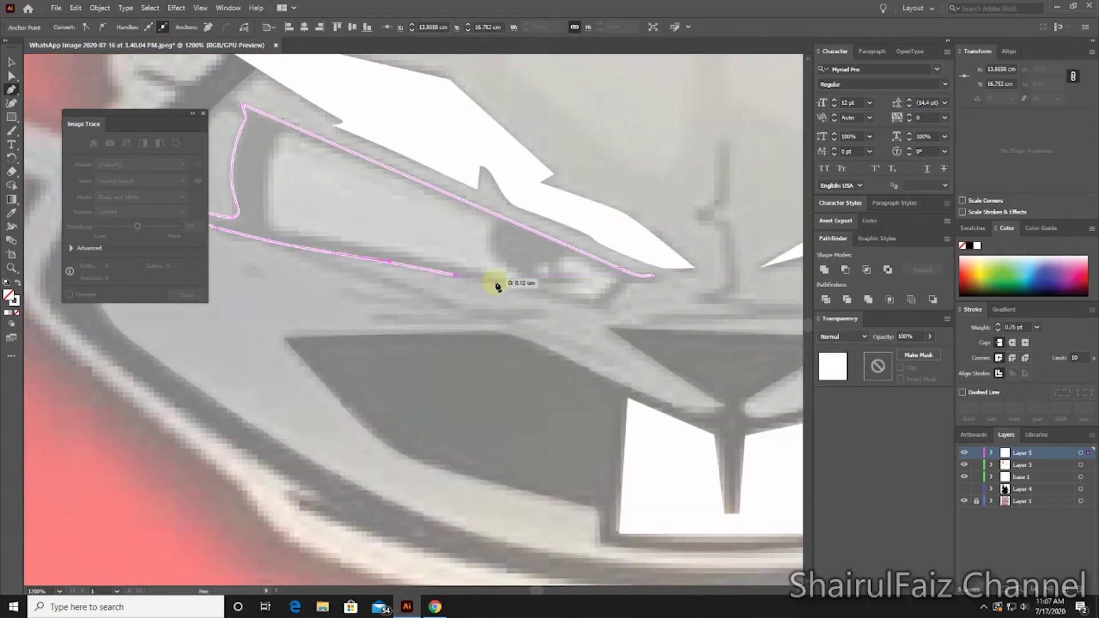
mouse_move(453, 314)
left_mouse_down()
mouse_move(462, 321)
mouse_move(523, 291)
left_mouse_up()
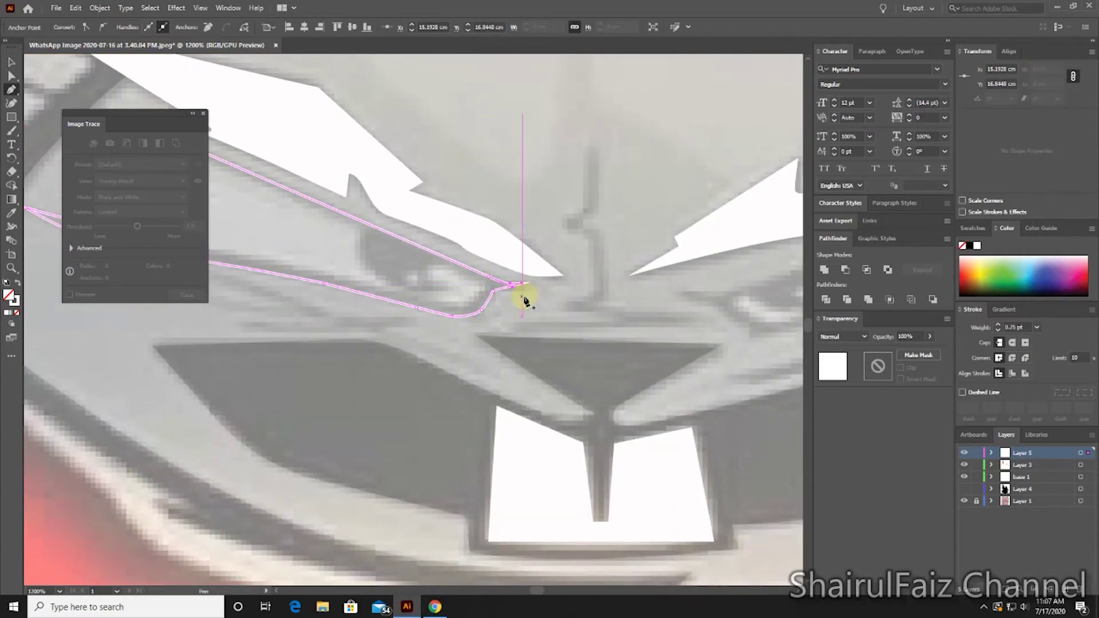
key("v")
- Swap fill and stroke so the left eye shape is filled white
key("ctrl+minus")
key("ctrl+minus")
key("ctrl+plus")
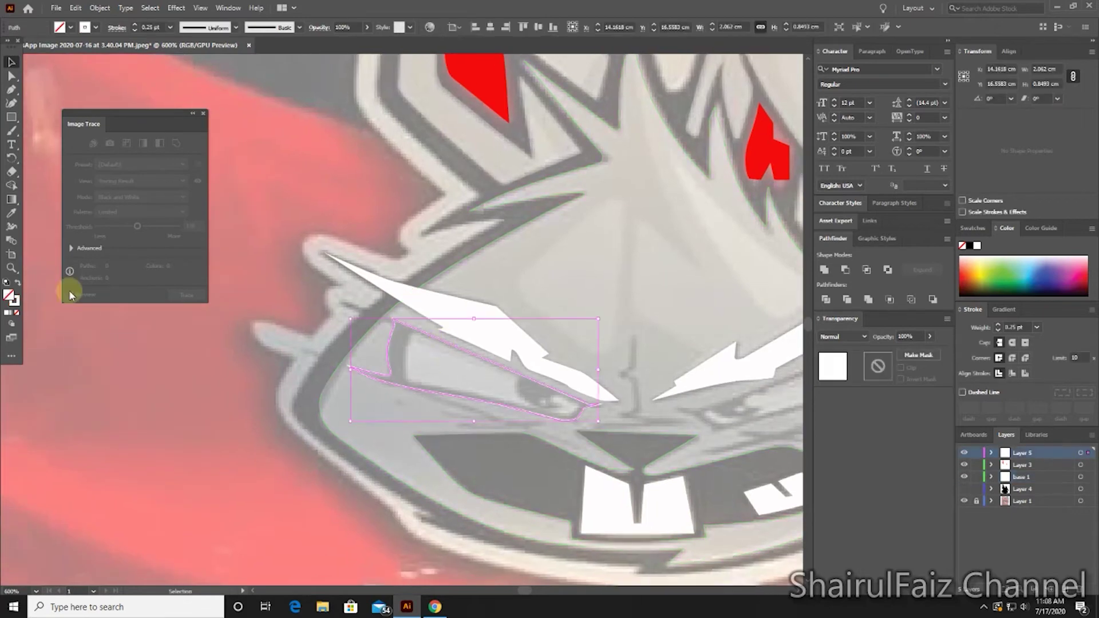
key("shift+x")
scroll(658, 319, "up", 3)
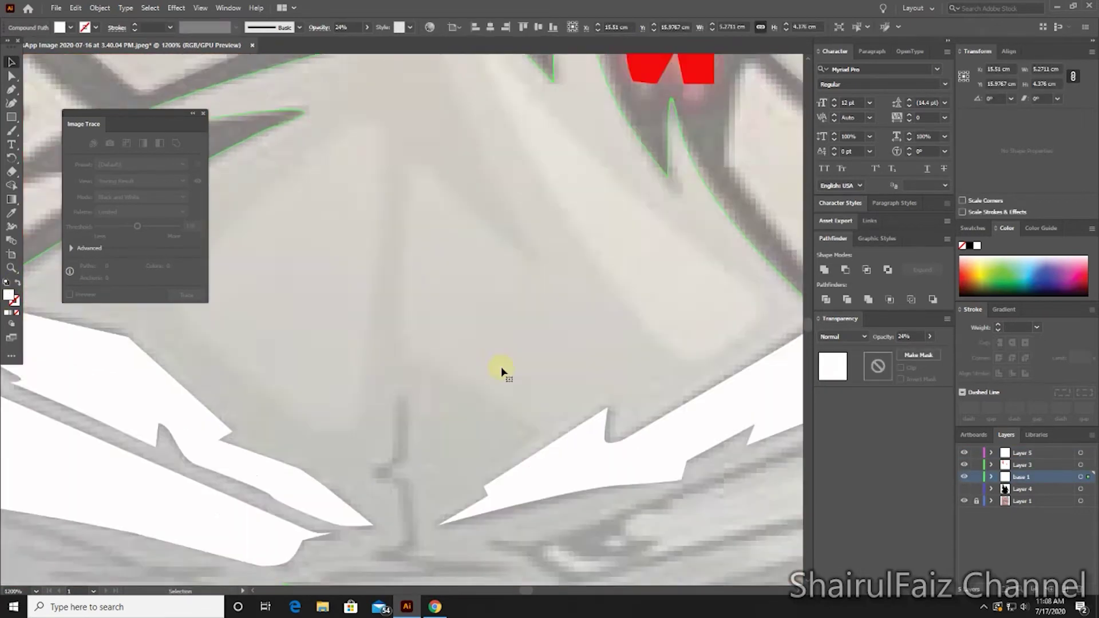
scroll(501, 372, "down", 5)
- Trace and close the right eye shape beneath the right lightning bolt
key("p")
left_click(308, 304)
left_click(421, 341)
left_click(638, 285)
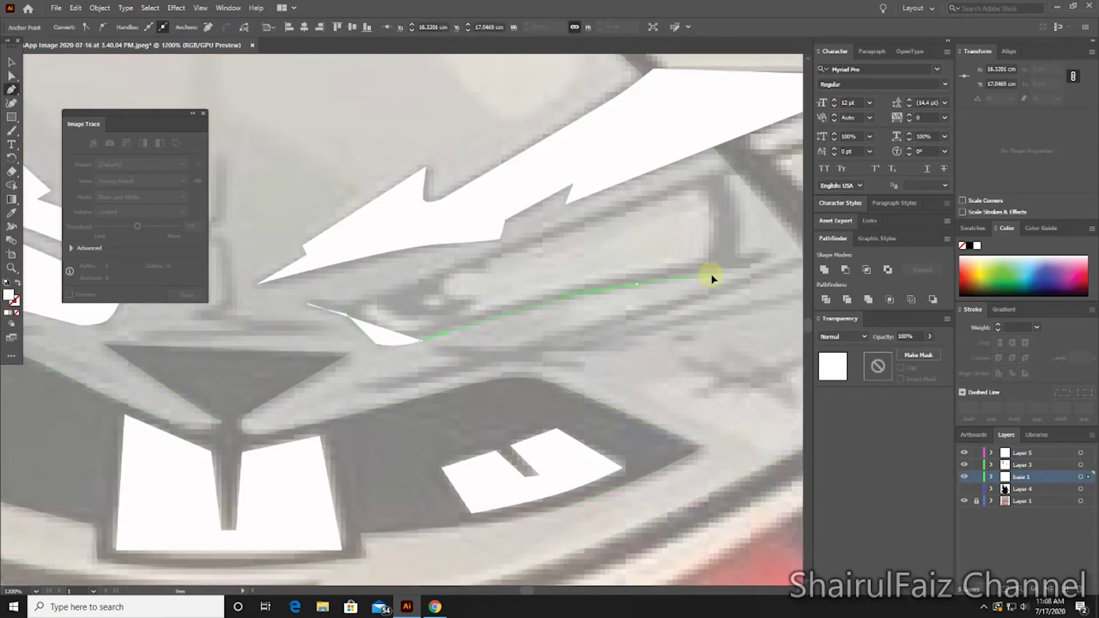
left_click(769, 249)
left_click(17, 283)
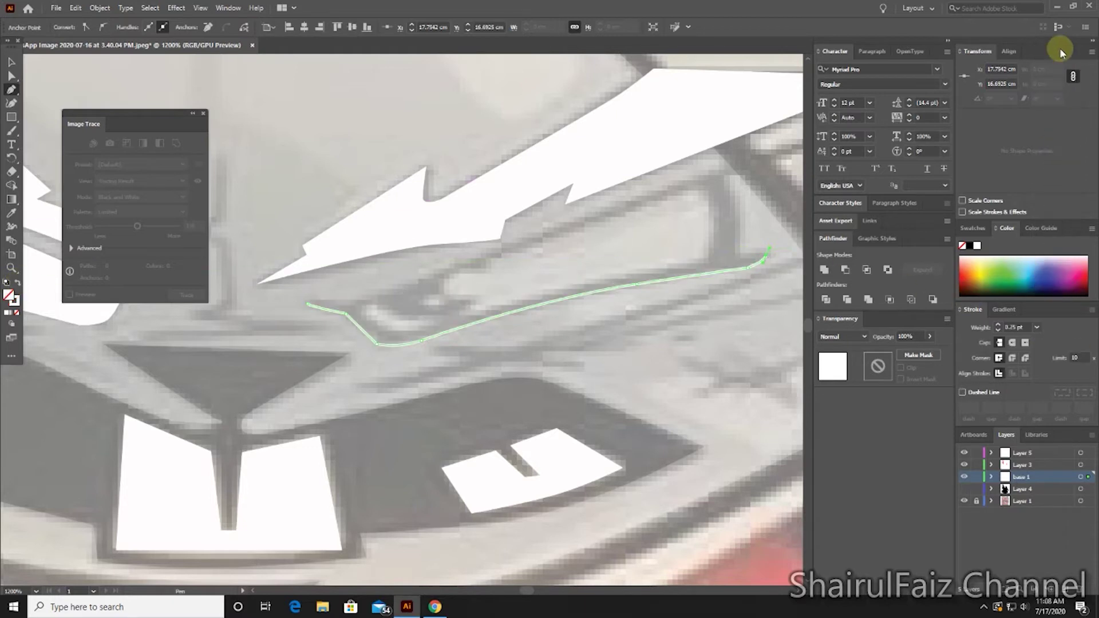
left_click(737, 259)
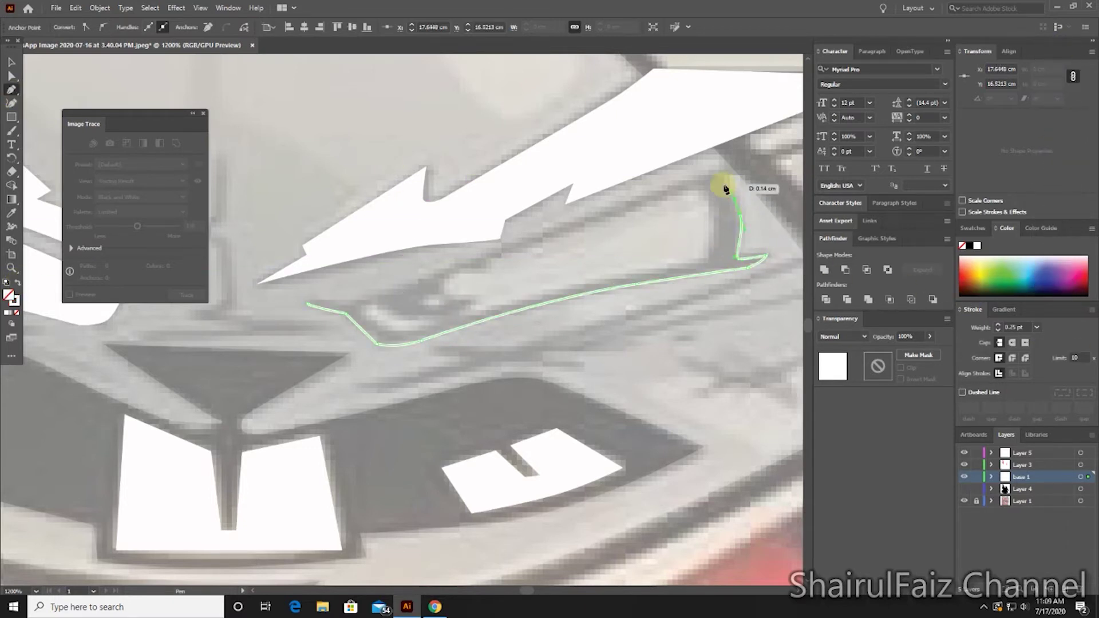
left_click(308, 303)
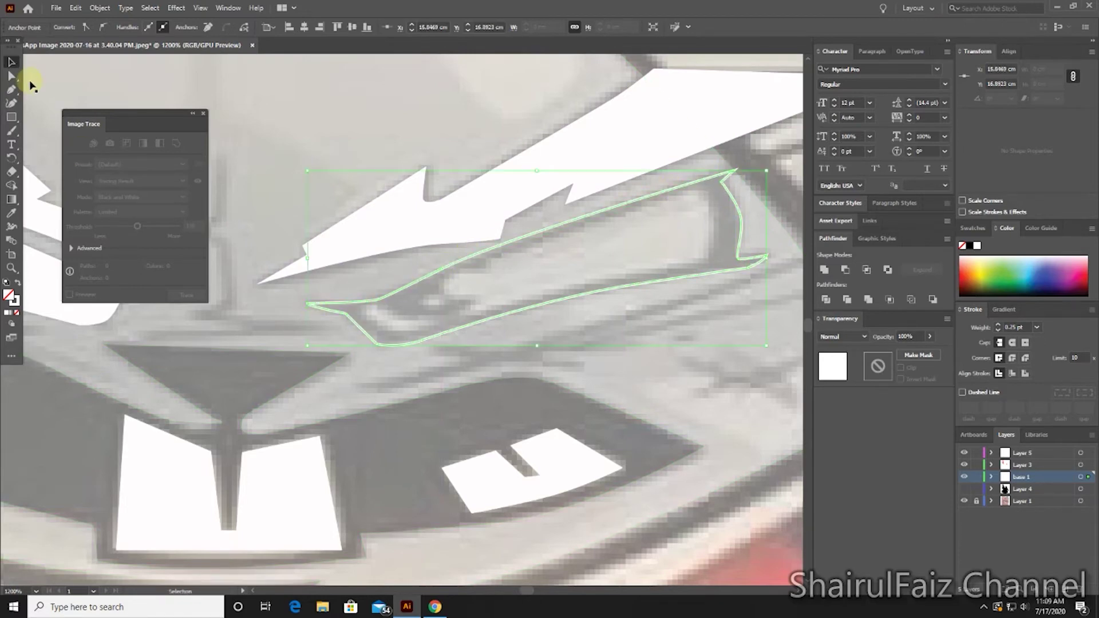
left_click(11, 61)
key("ctrl+minus")
key("ctrl+minus")
key("ctrl+minus")
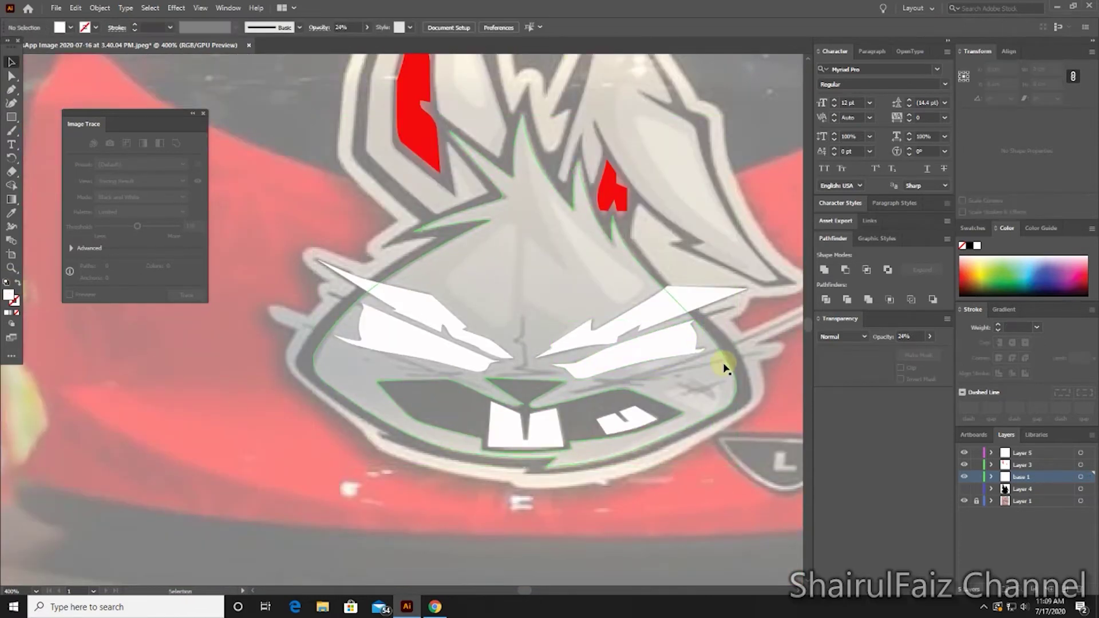
- Show the dark rabbit layer, divide the white eye shapes along the head, and delete the inner pieces
left_click(681, 395, "shift")
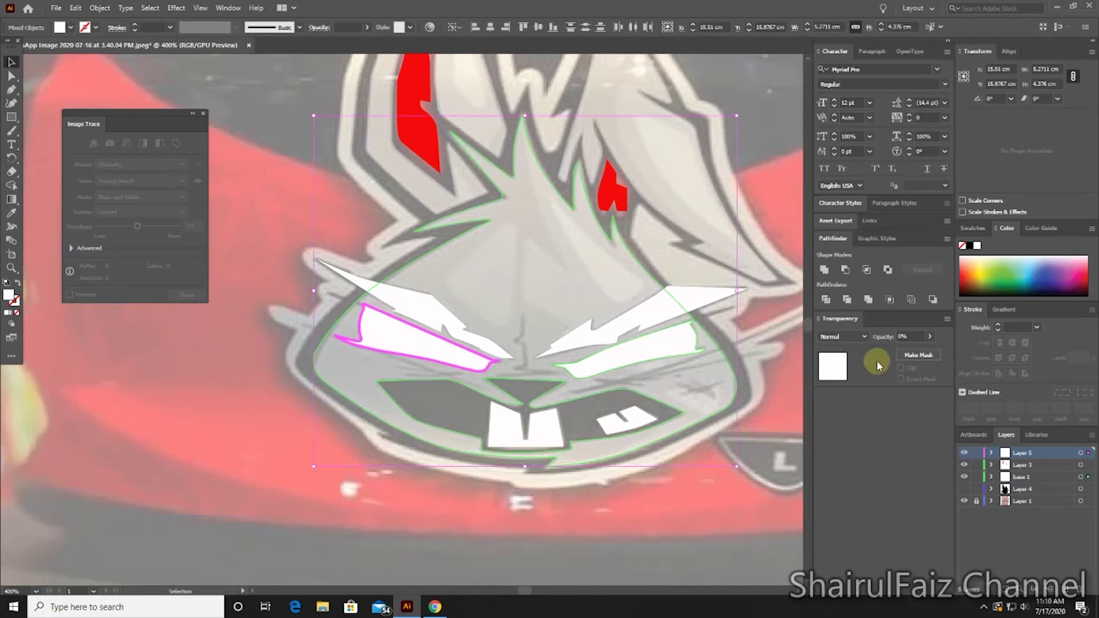
left_click(732, 361)
left_click(964, 489)
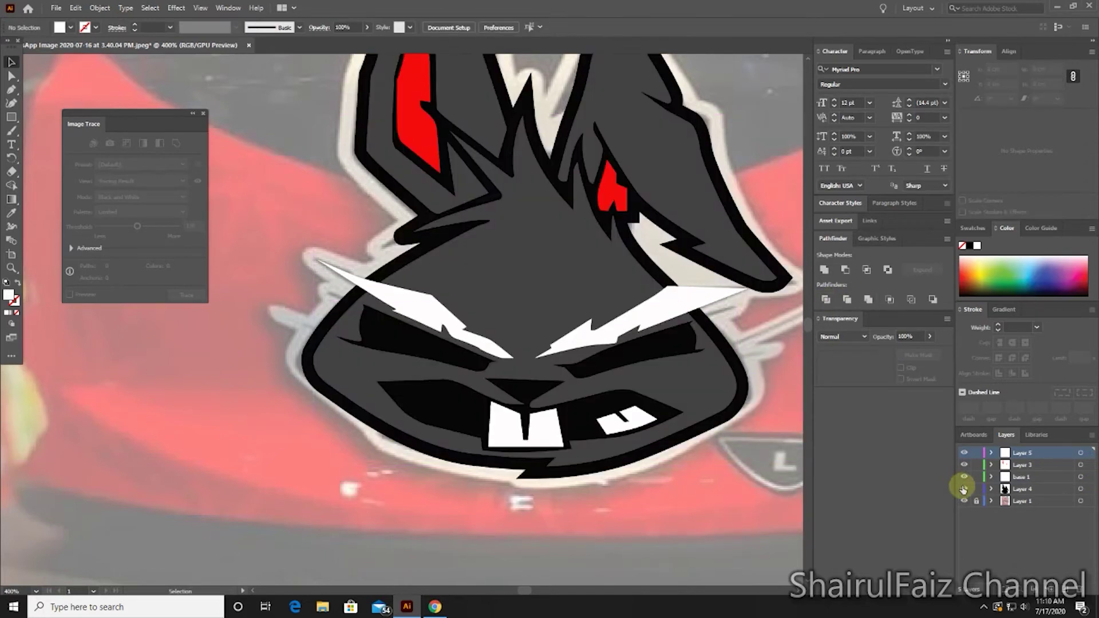
left_click(467, 300)
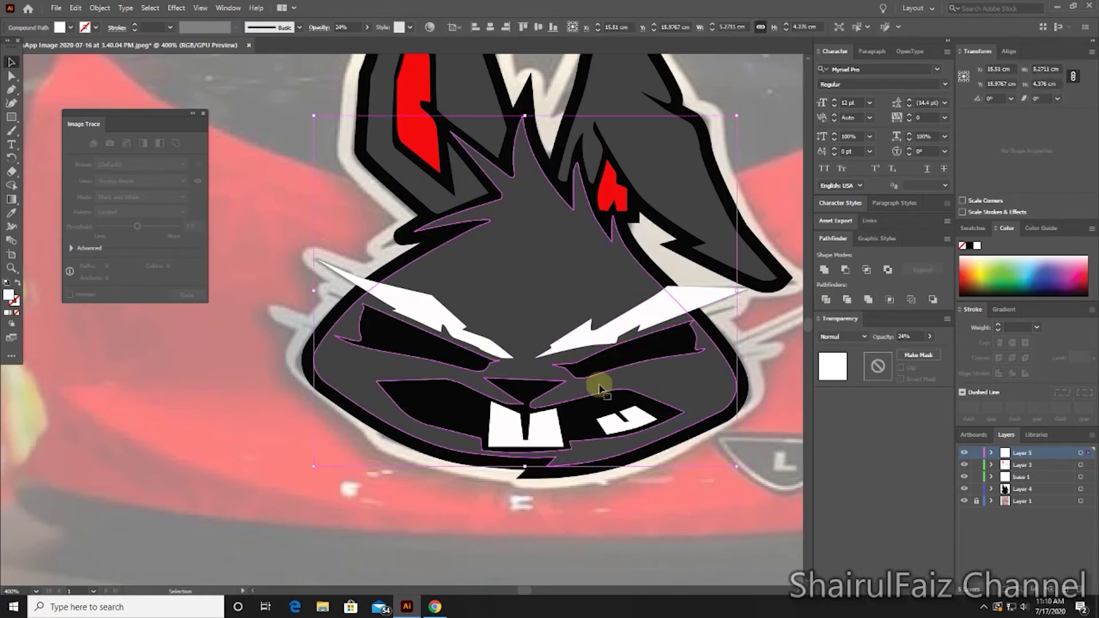
left_click(825, 300)
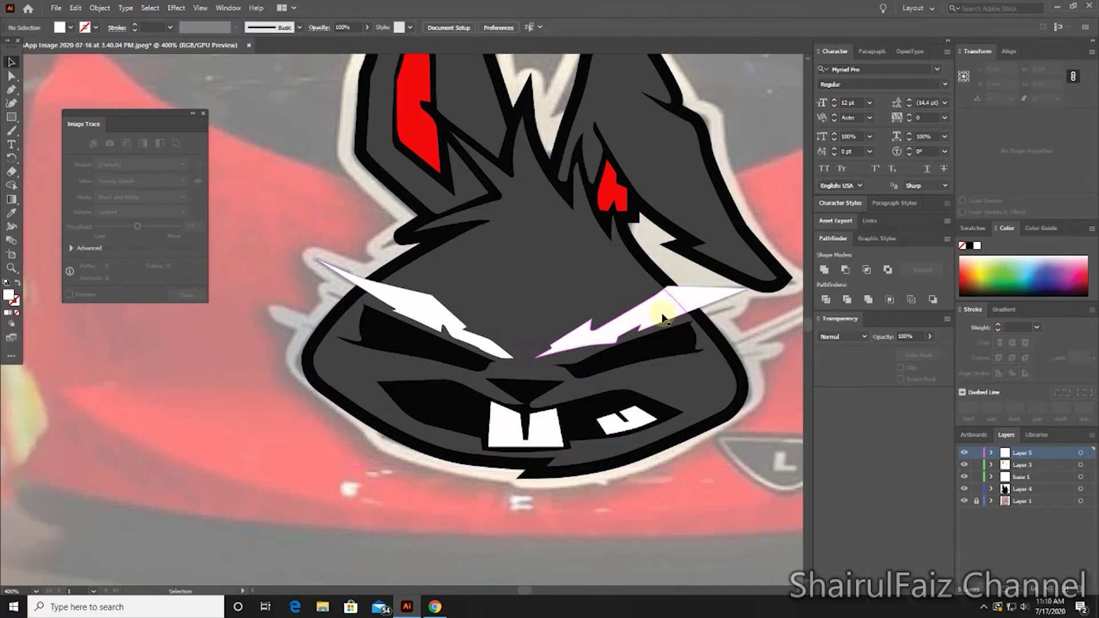
left_click(630, 326)
key("Delete")
left_click(430, 319)
key("Delete")
- Ungroup the eye tips sticking outside the head and delete both
left_click(355, 275)
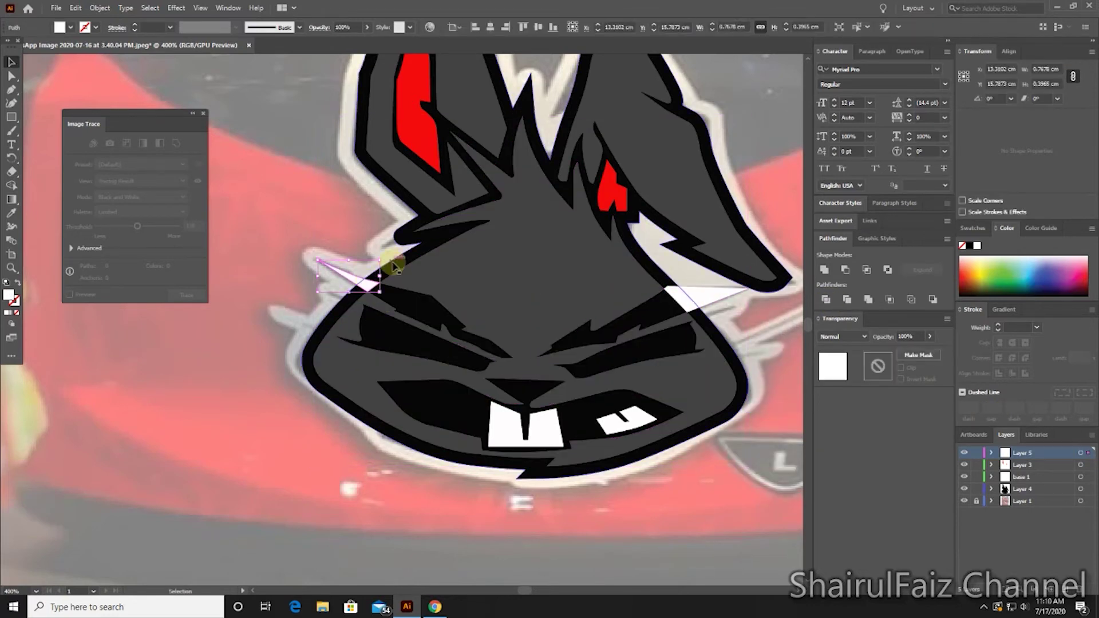
left_click(675, 286, "shift")
left_click(825, 299)
right_click(730, 295)
left_click(756, 381)
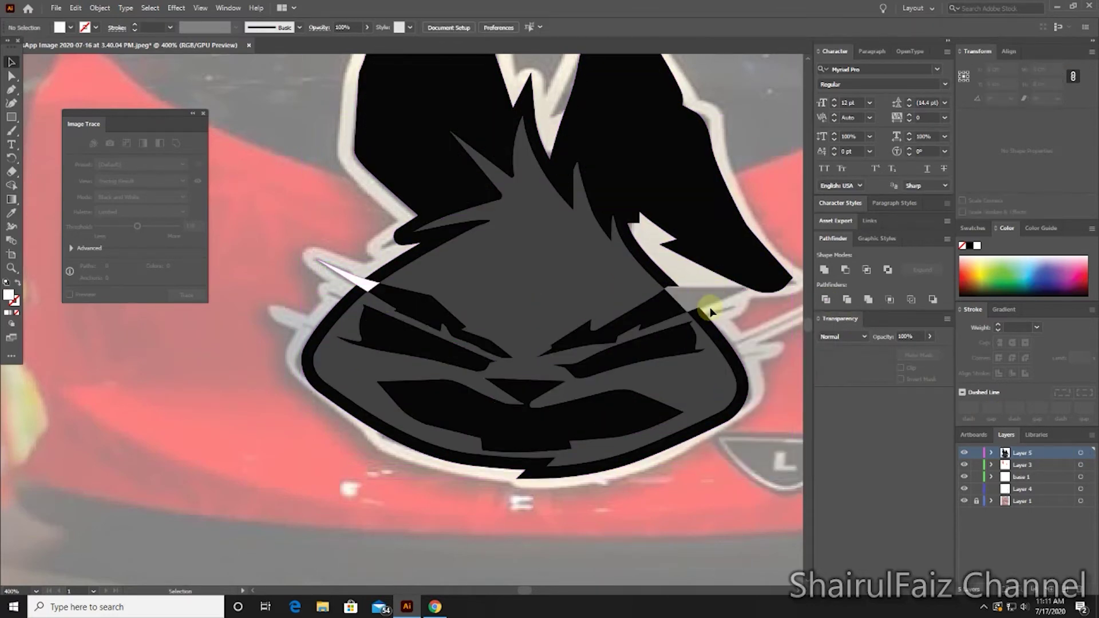
left_click(366, 292)
left_click(727, 292, "shift")
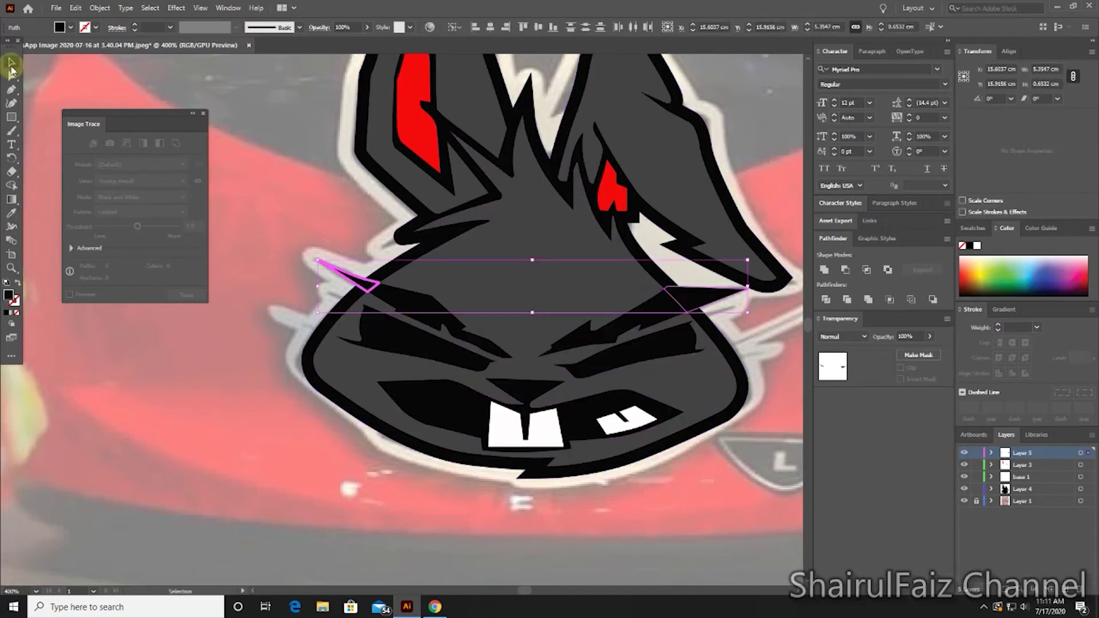
key("Delete")
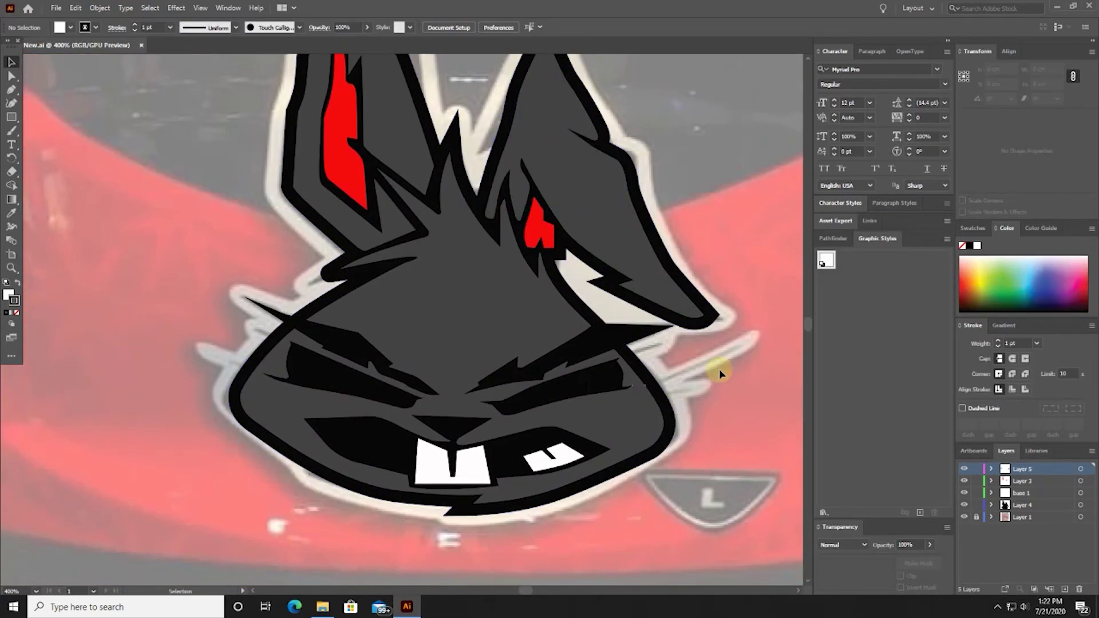
- Fade the artwork, draw an oval over the left eye, and make it a ring
left_click(965, 505)
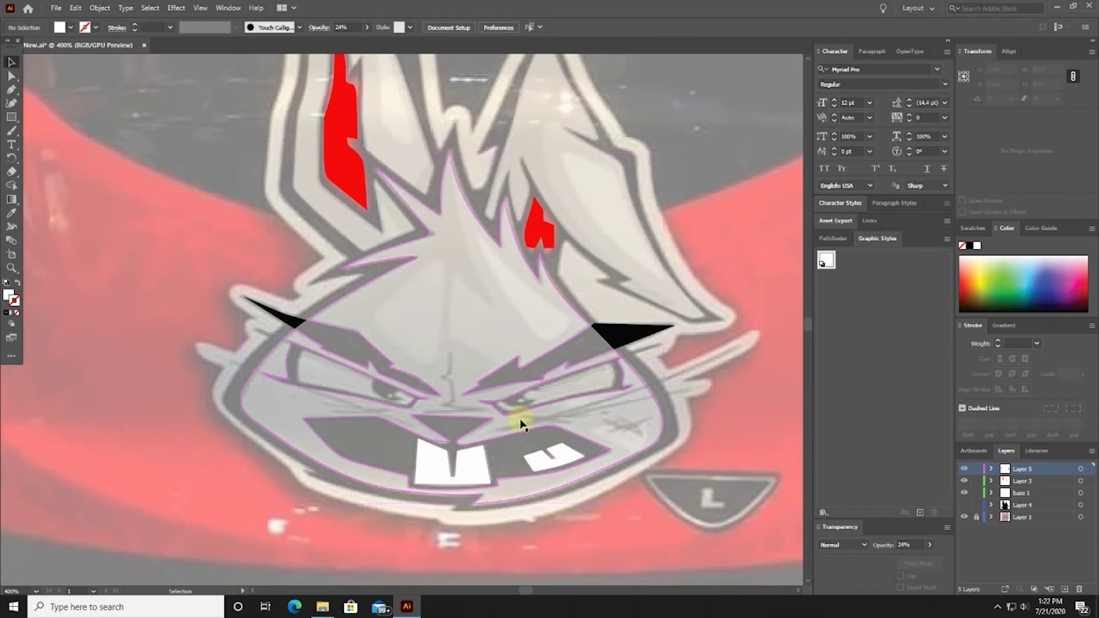
scroll(521, 424, "up", 2)
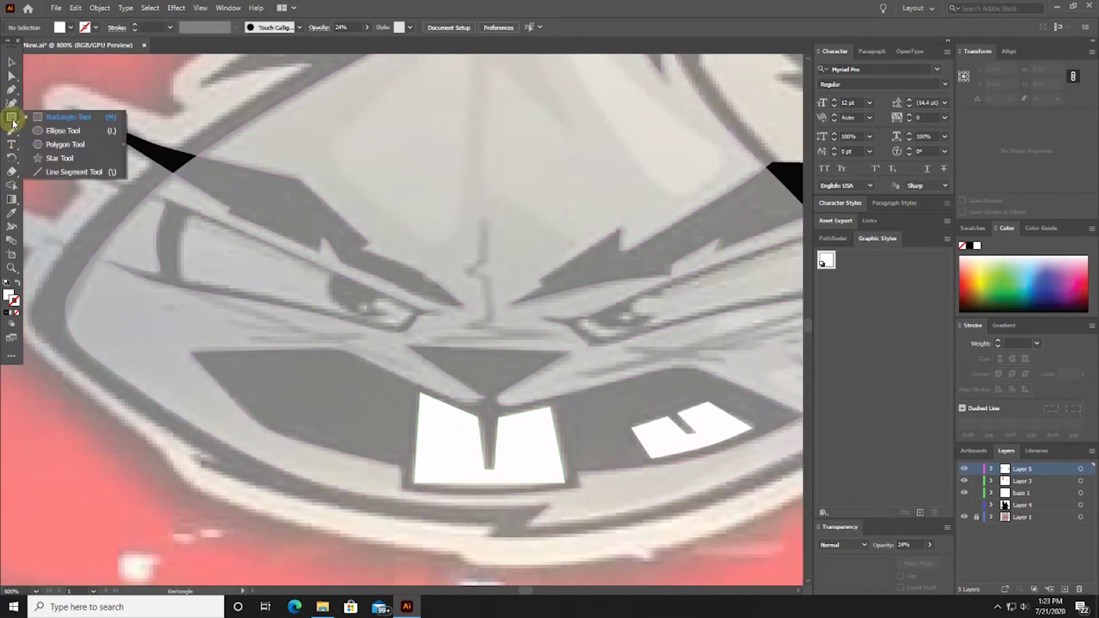
left_click_drag(11, 117, 40, 127)
left_click_drag(380, 311, 380, 304)
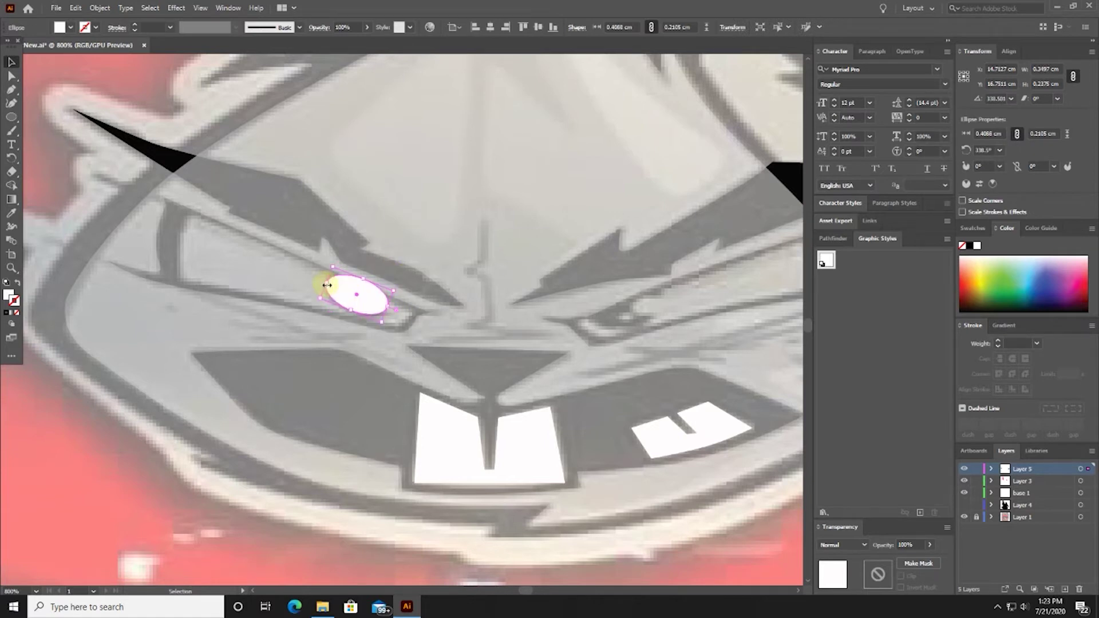
key("ctrl+equal")
scroll(375, 226, "down", 1)
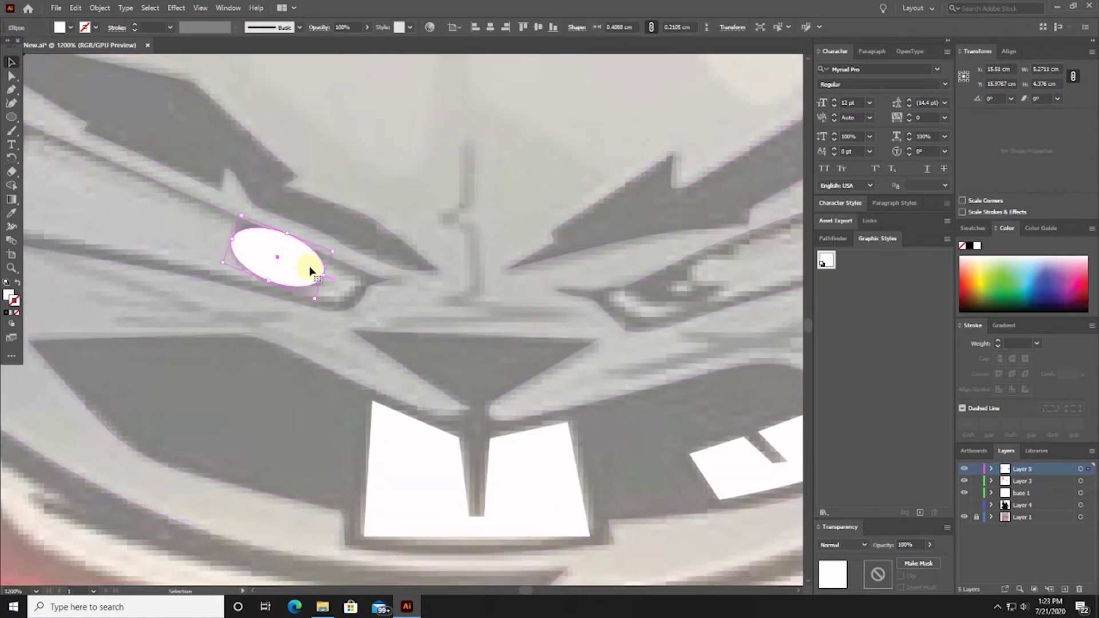
key("ctrl+8")
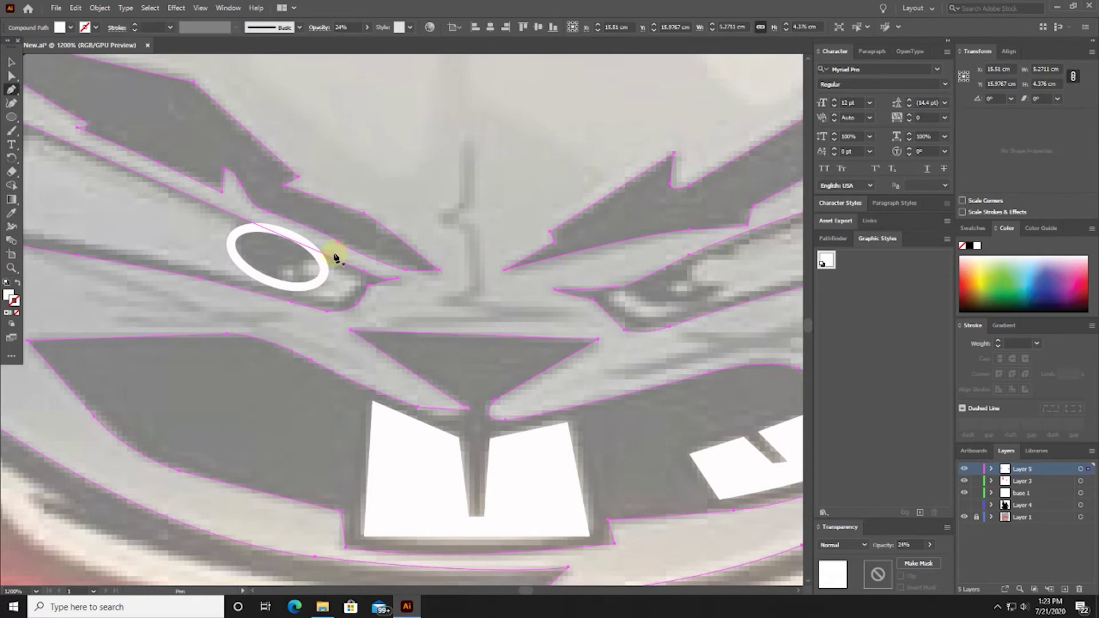
- Add a triangular notch at the eye corner and merge everything into one compound white eye shape
left_click(335, 256)
left_click(296, 264)
left_click(322, 294)
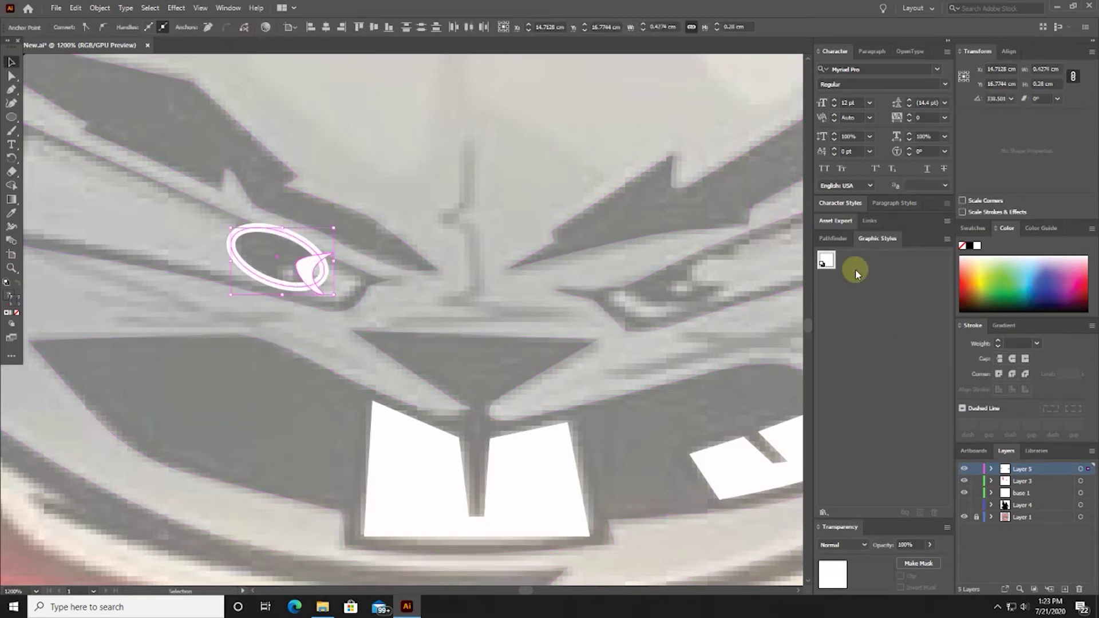
left_click(228, 7)
left_click(296, 411)
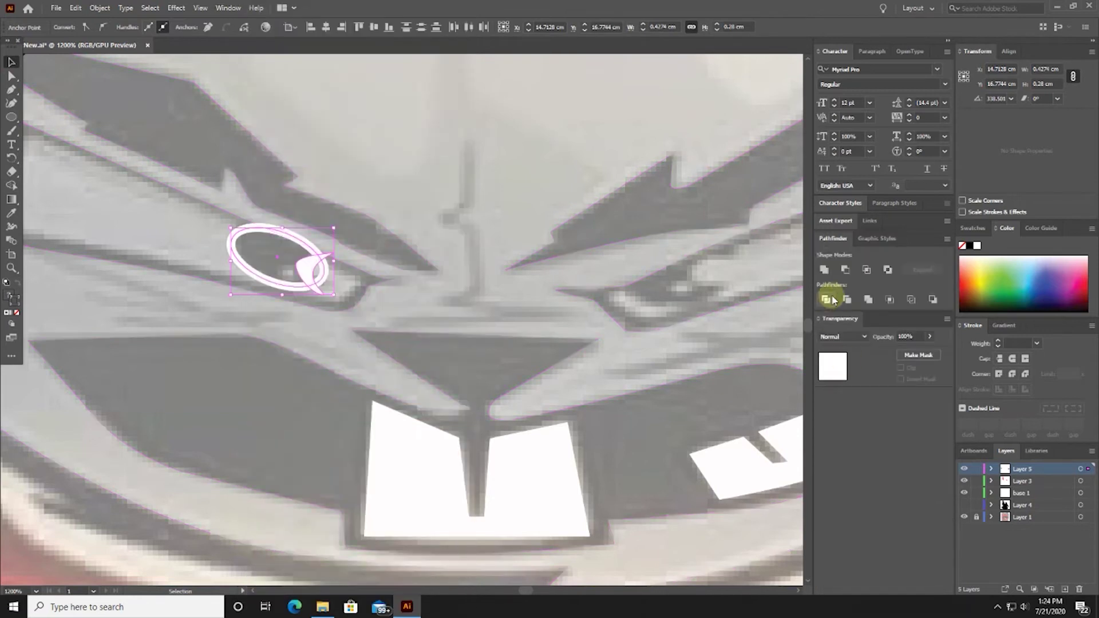
left_click(235, 241)
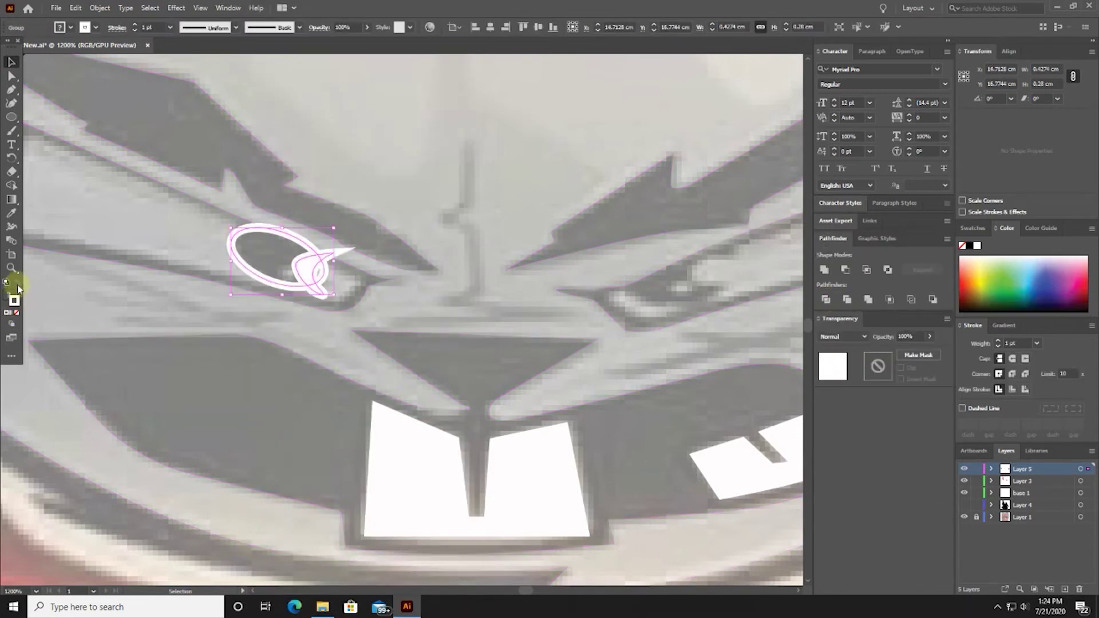
right_click(251, 269)
left_click(298, 344)
left_click(319, 270)
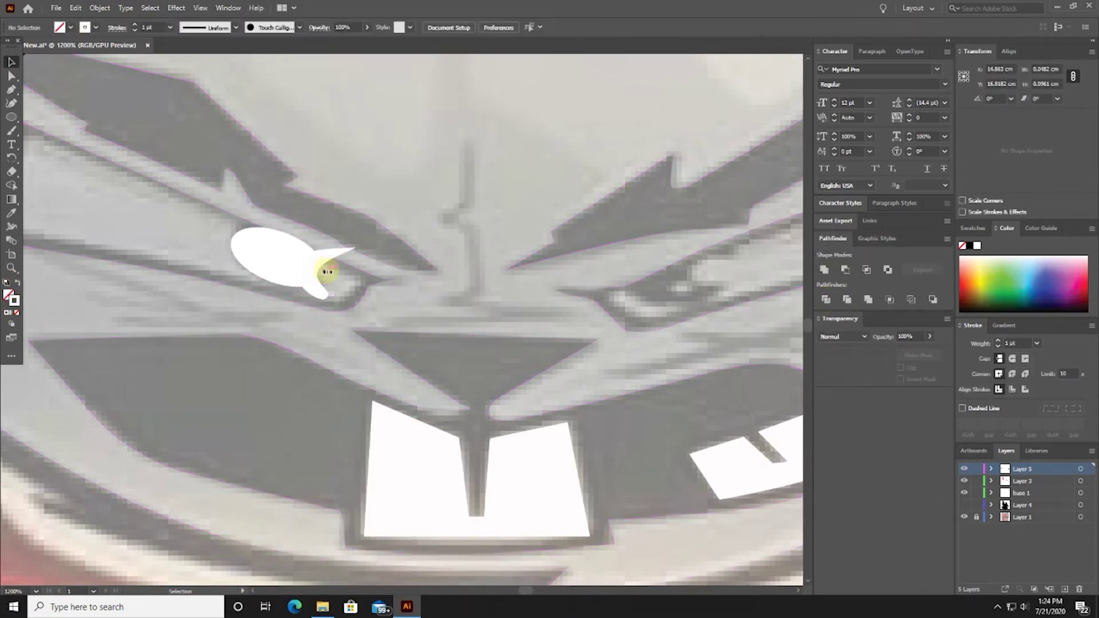
left_click(314, 288)
left_click(17, 305)
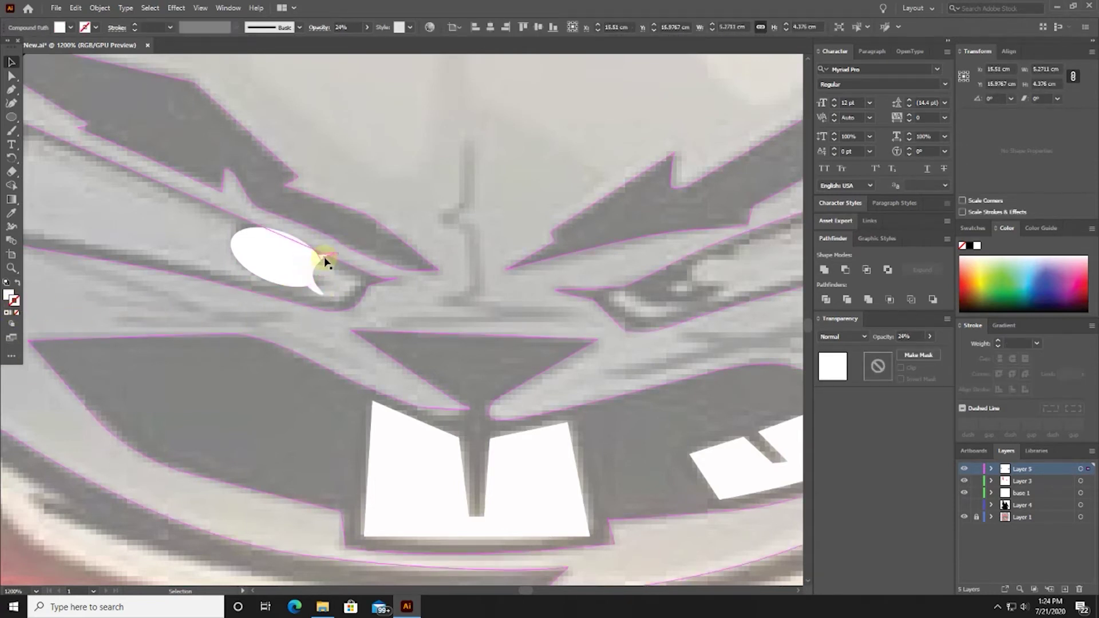
left_click(322, 256)
- Alt-drag a copy of the white eye shape onto the right eye
left_click_drag(376, 323, 284, 280)
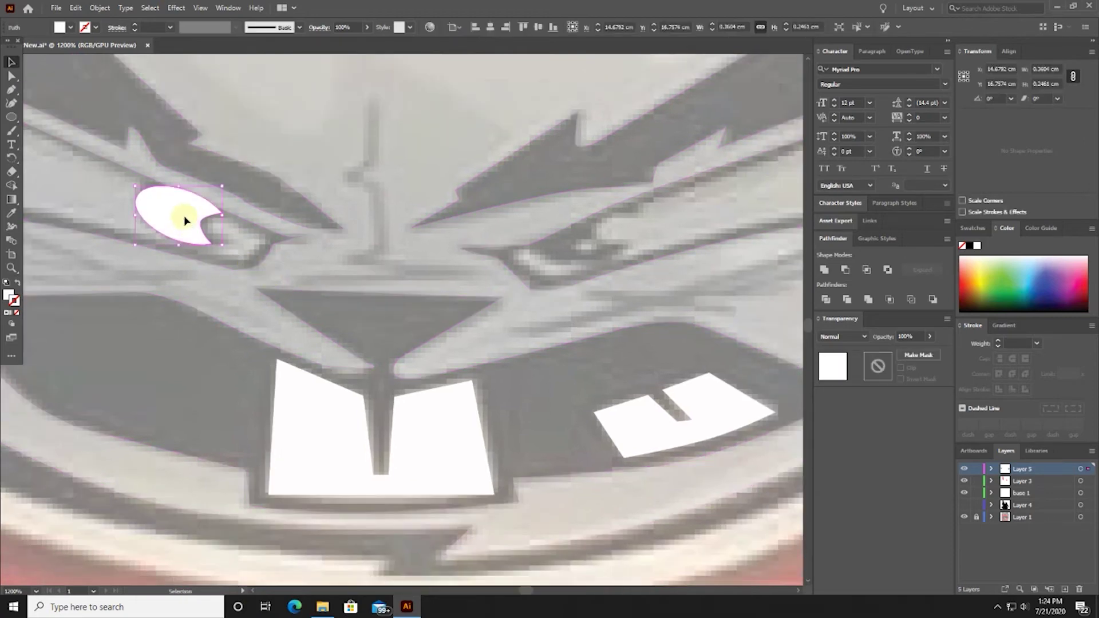
mouse_move(184, 216)
left_mouse_down()
mouse_move(565, 229)
mouse_move(590, 243)
left_mouse_up()
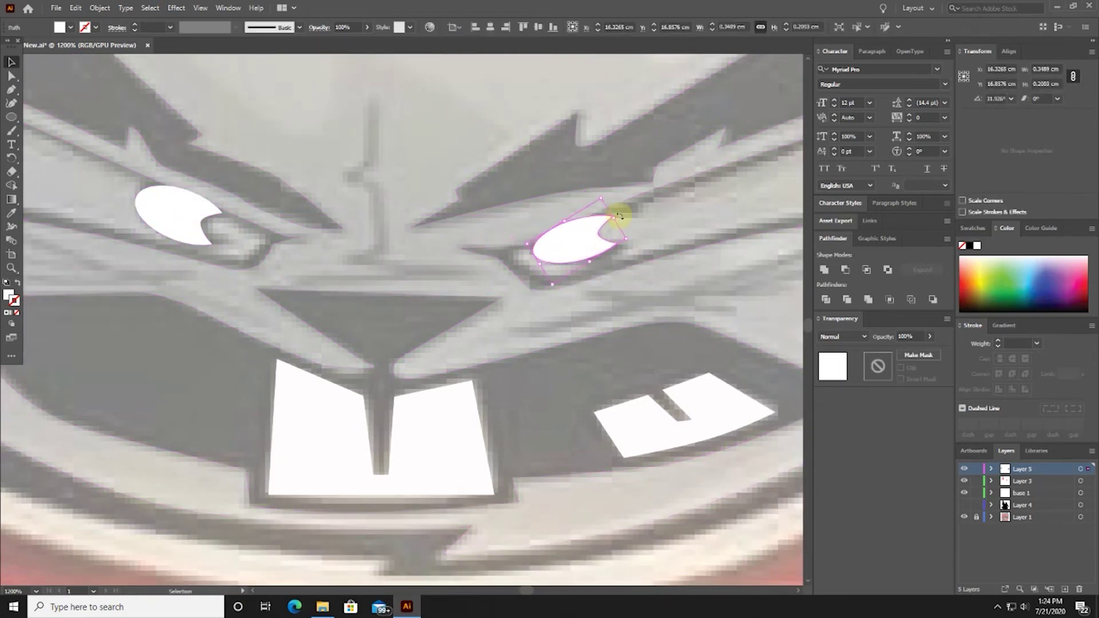
left_click(650, 242)
scroll(651, 243, "down", 3)
left_click(572, 375)
- Divide the head with both eye shapes and delete the leftover right eye piece
left_click(965, 505)
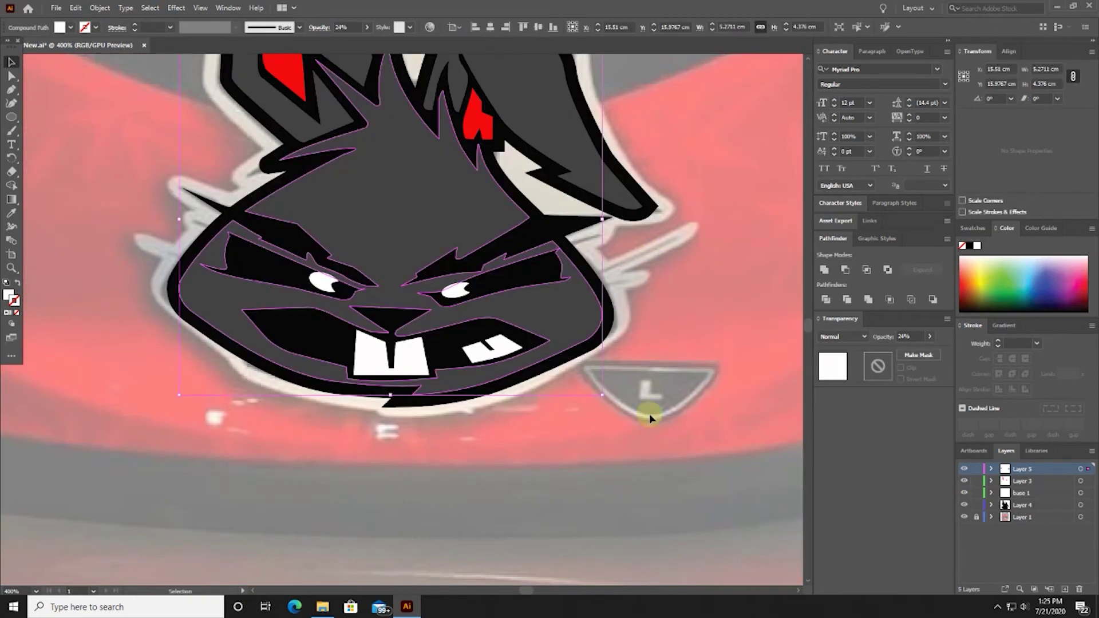
left_click(458, 291)
left_click(333, 283, "shift")
left_click(515, 211, "shift")
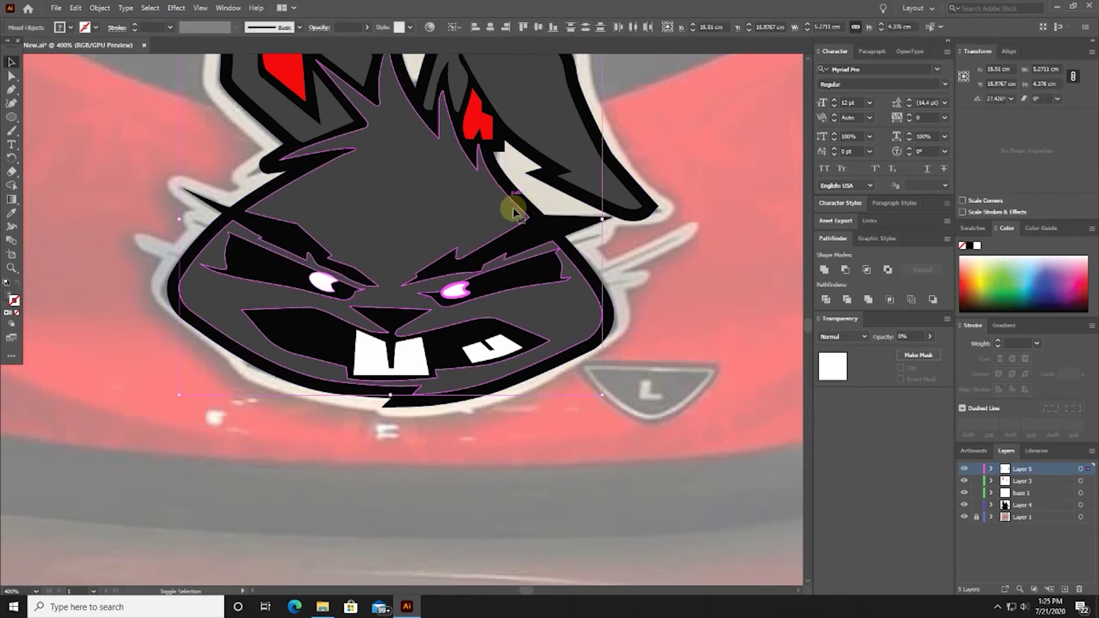
left_click(825, 300)
key("ctrl+shift+a")
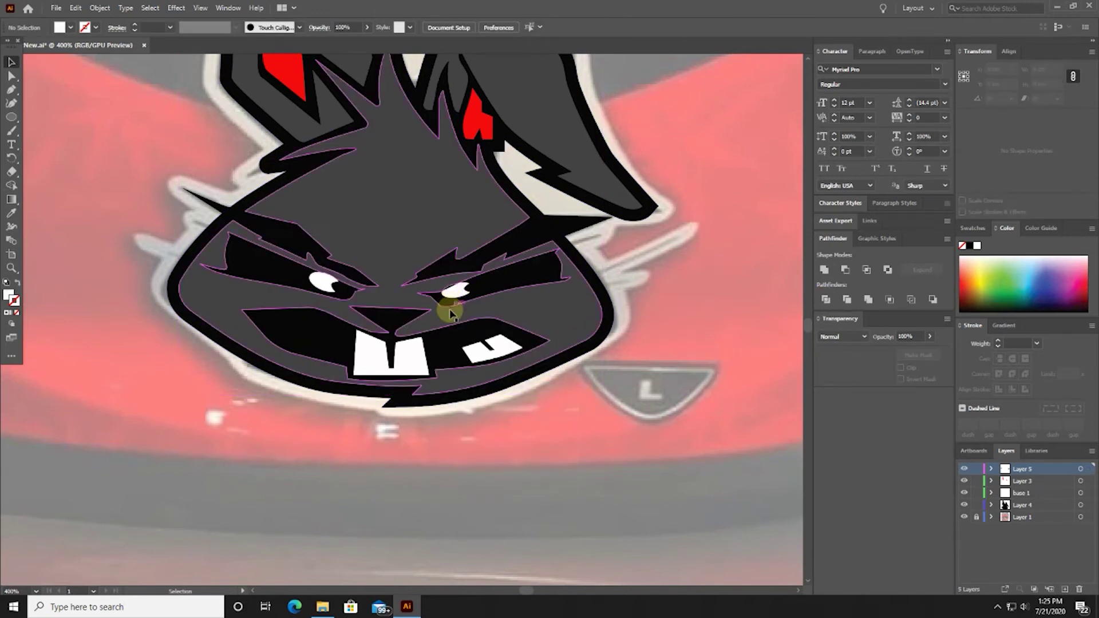
key("ctrl+plus")
key("ctrl+plus")
key("ctrl+plus")
left_click(585, 207)
key("Delete")
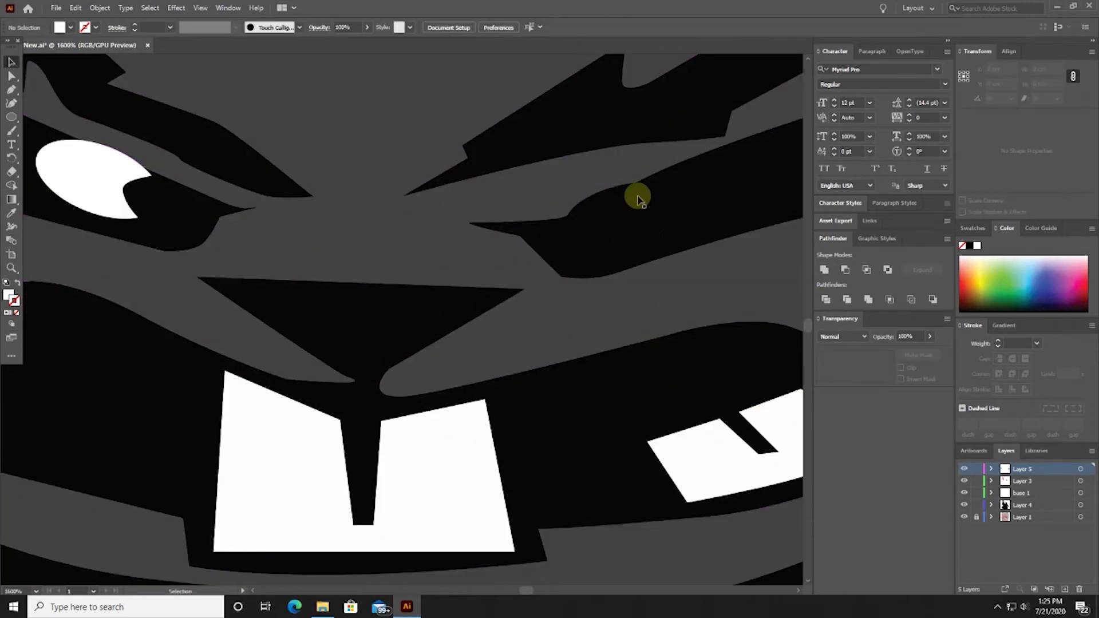
- Set the head back to 100% opacity and move the eye highlight into the left eye
left_click_drag(640, 198, 376, 273)
scroll(355, 172, "left", 5)
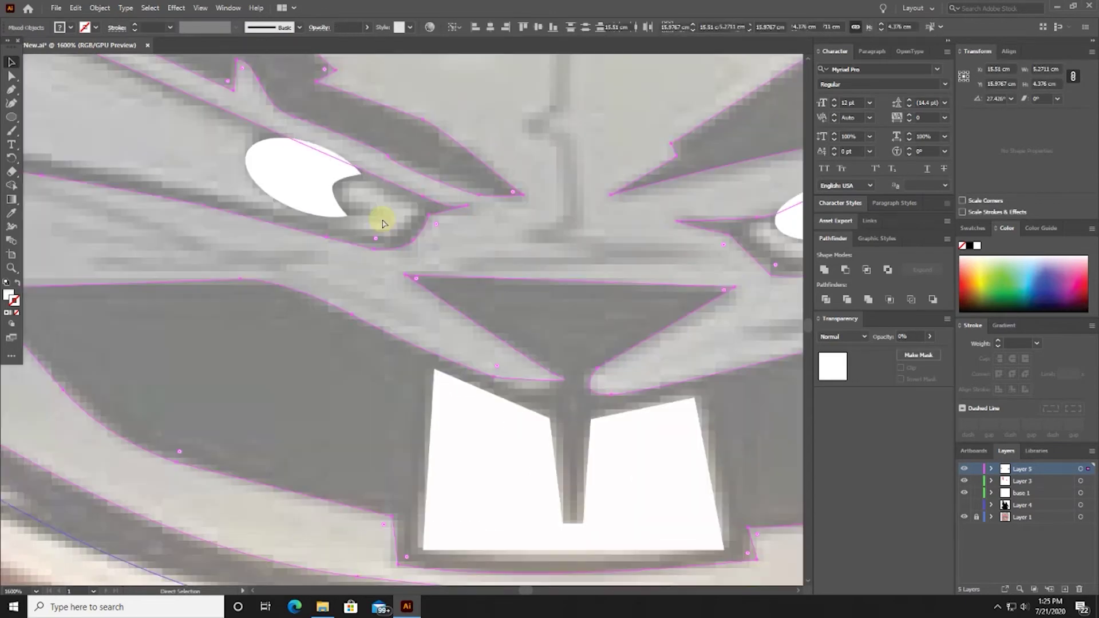
key("ctrl+minus")
key("ctrl+minus")
key("ctrl+minus")
key("ctrl+z")
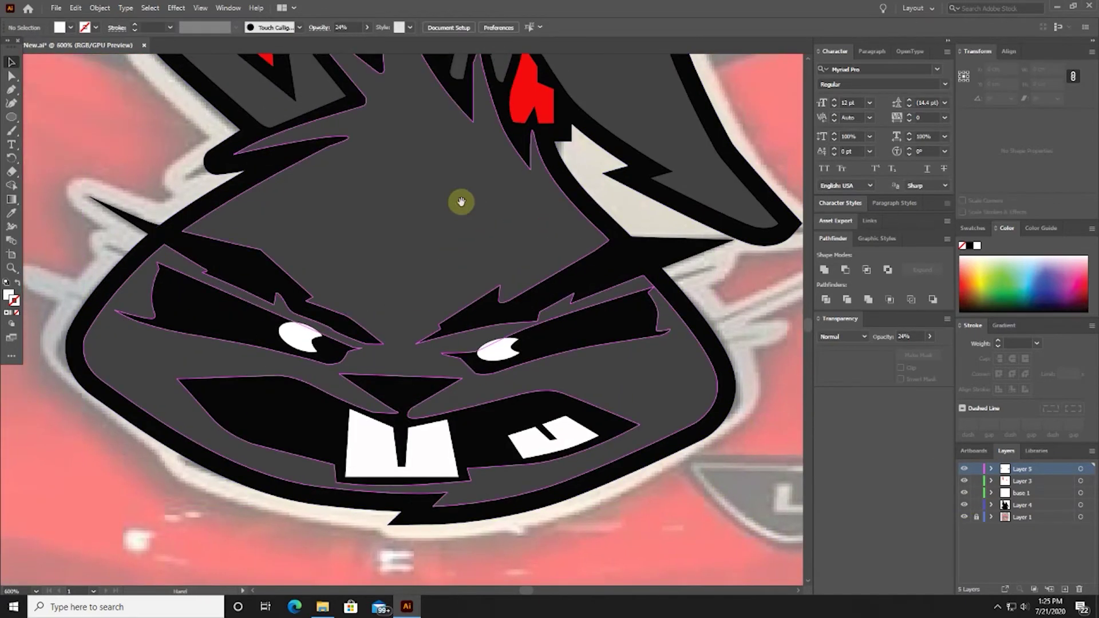
left_click_drag(461, 201, 477, 166)
left_click(692, 323)
left_click_drag(929, 339, 934, 345)
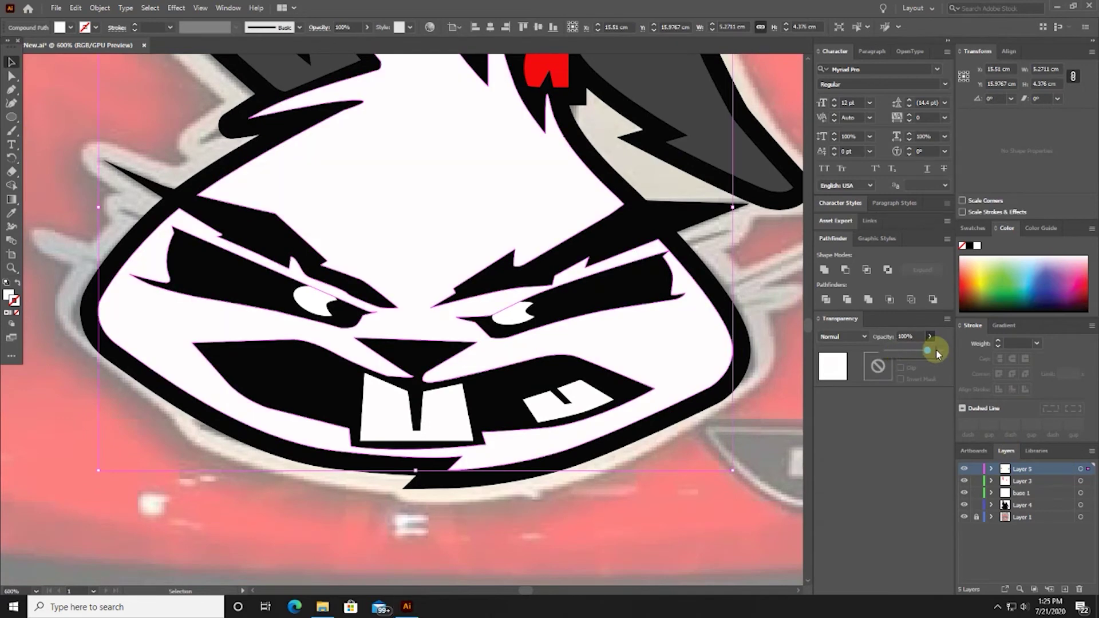
key("ctrl+shift+a")
scroll(651, 494, "up", 1)
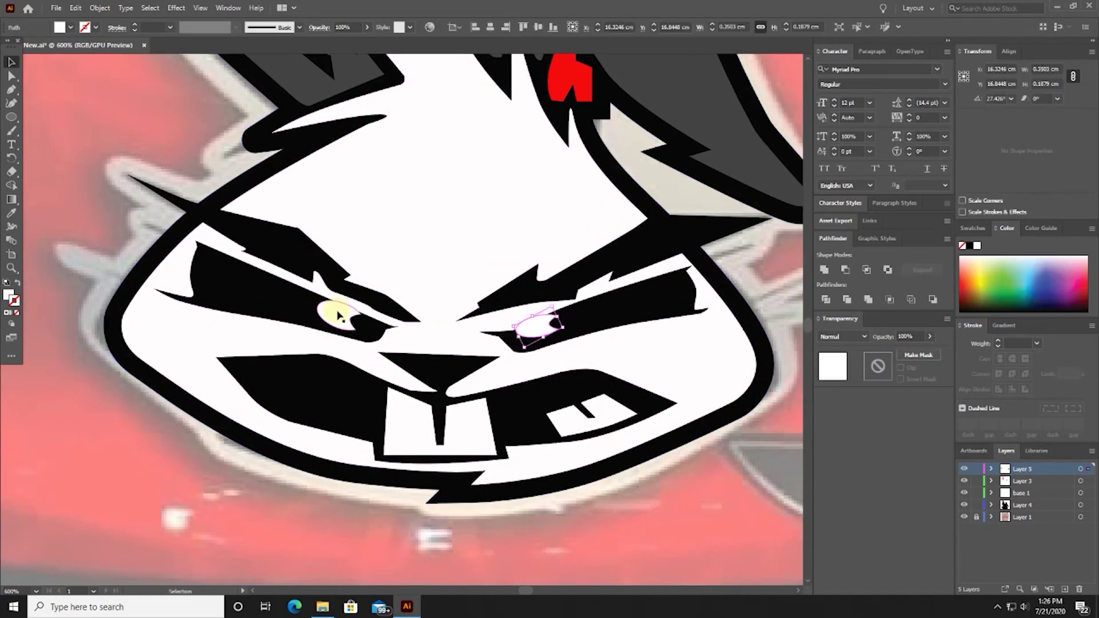
scroll(378, 324, "left", 1)
left_click_drag(381, 322, 383, 322)
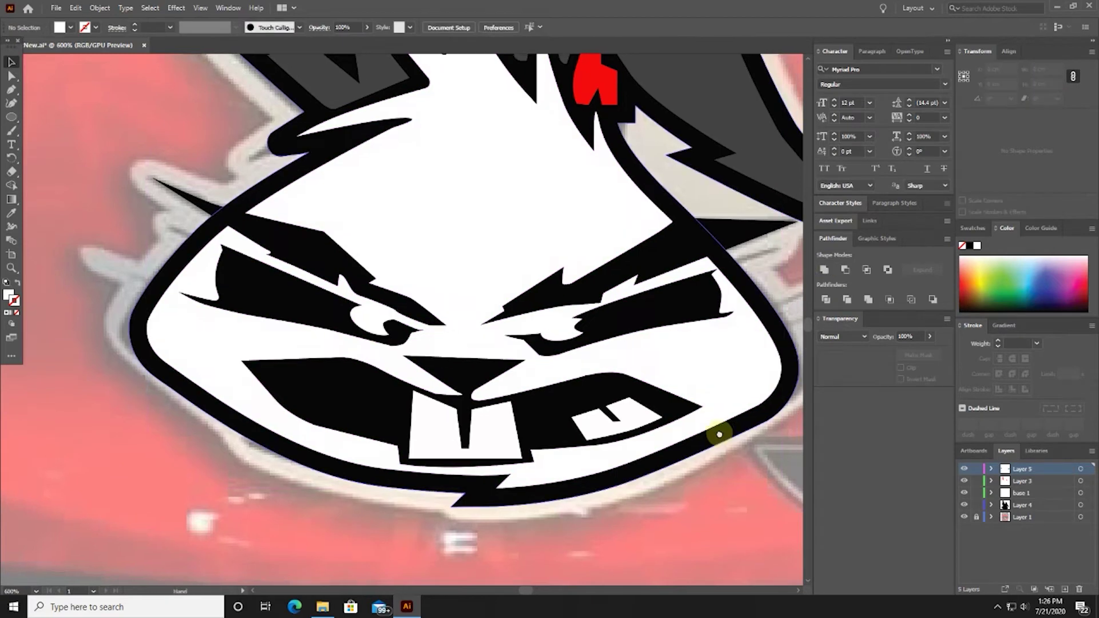
- Fade the head, hide the dark rabbit layer, show the photo layer, and begin tracing above the nose
left_click_drag(473, 353, 439, 385)
left_click(439, 385)
left_click_drag(897, 356, 890, 353)
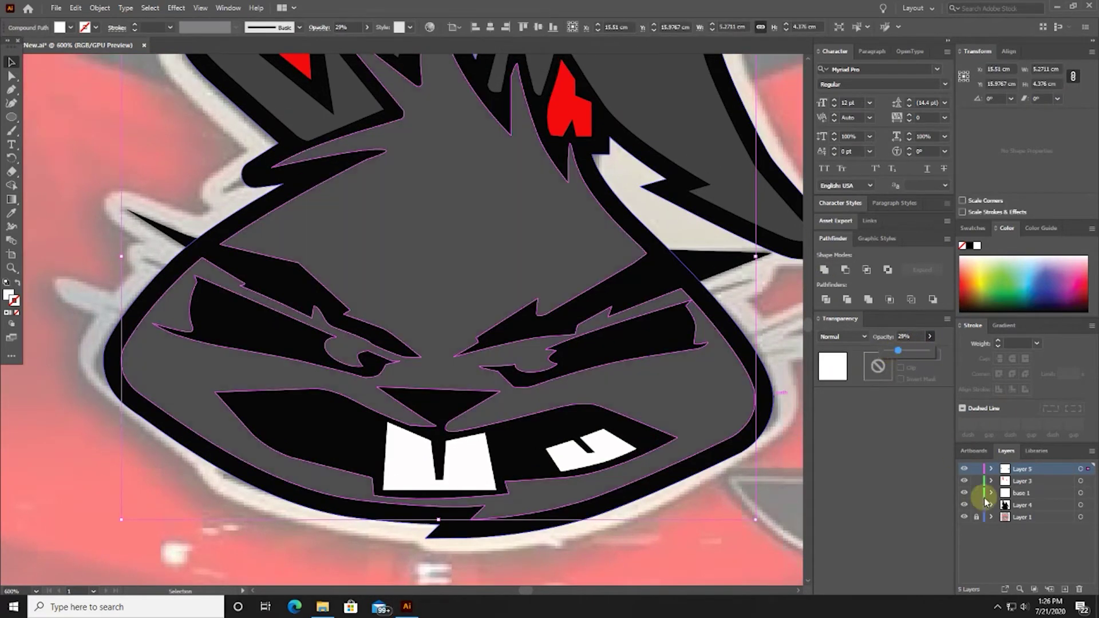
left_click(965, 505)
left_click(965, 517)
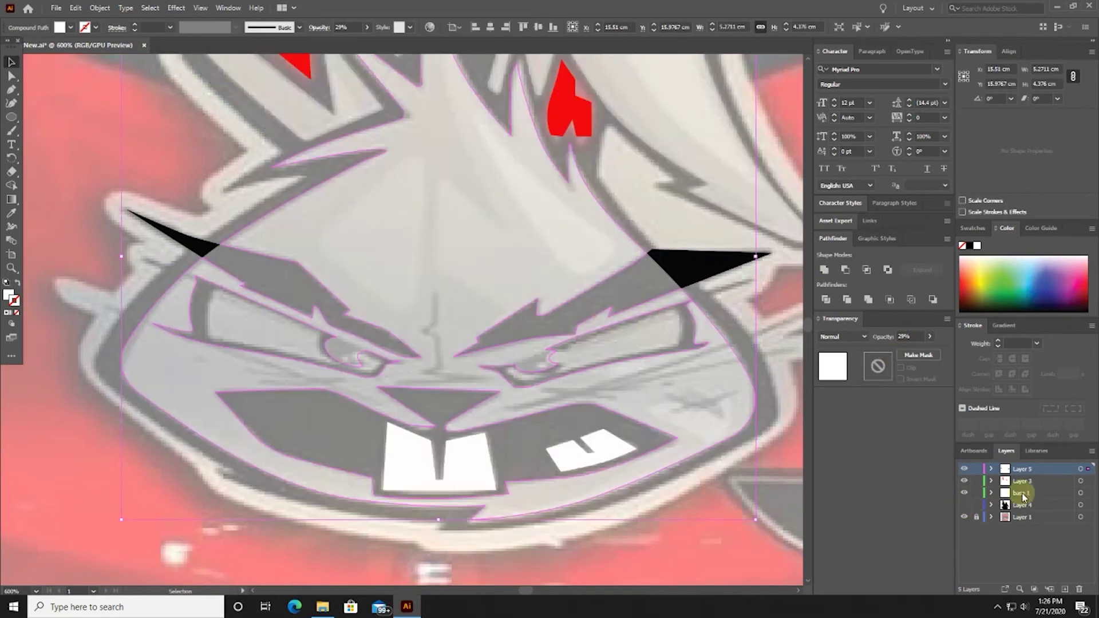
left_click_drag(914, 354, 907, 354)
left_click(1009, 469)
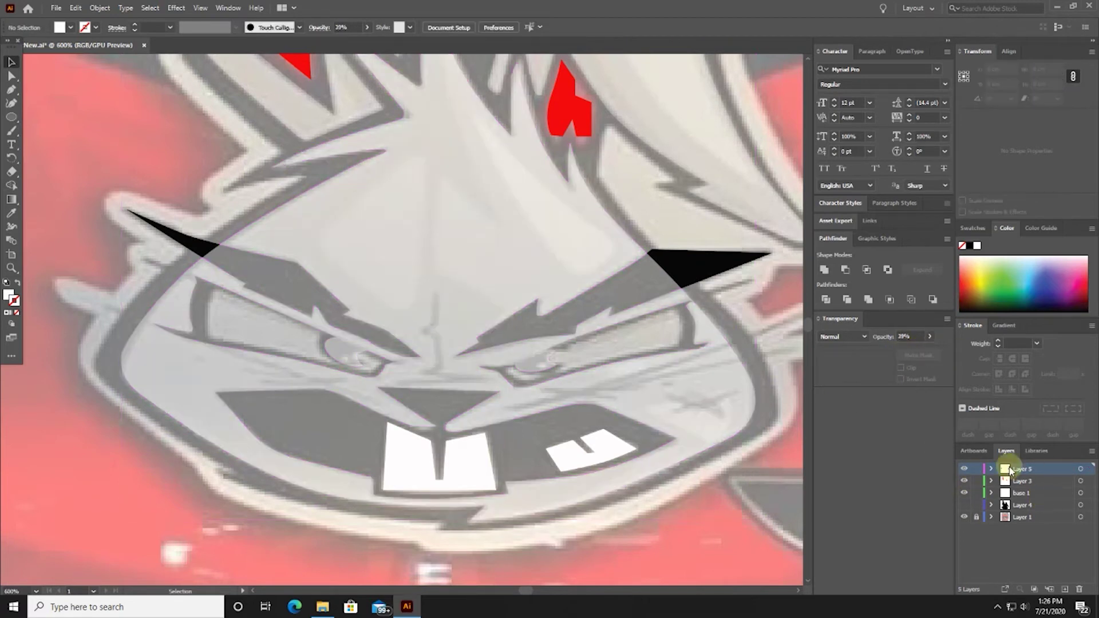
left_click_drag(401, 382, 426, 376)
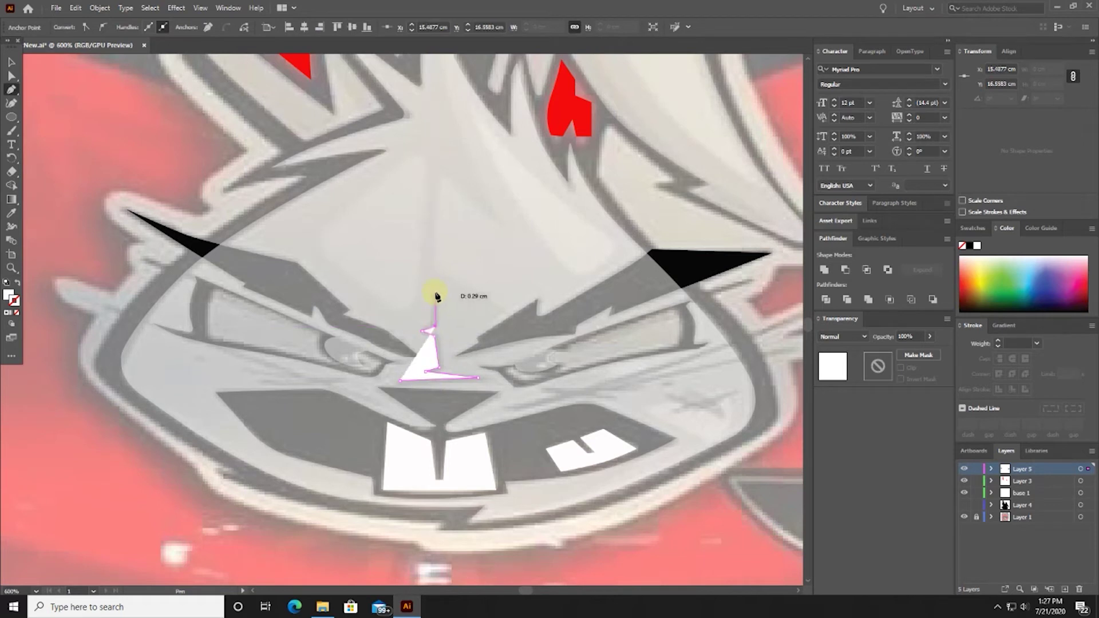
- Finish the zigzag line above the nose and give it a black stroke
left_click(12, 61)
left_click(17, 282)
double_click(14, 300)
left_click(401, 363)
left_click(668, 228)
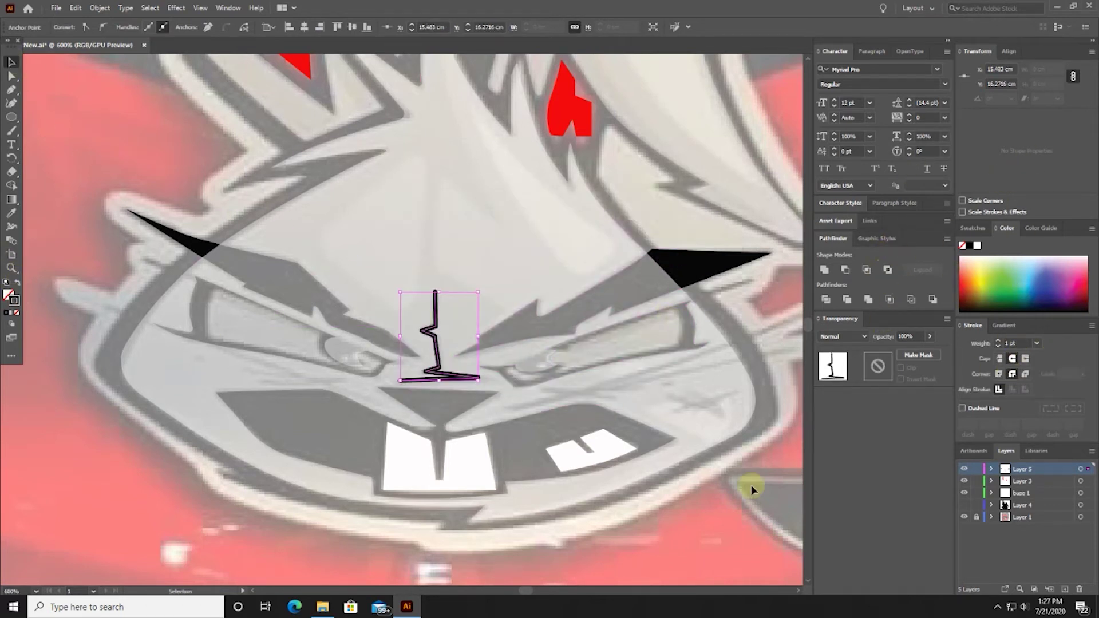
left_click(687, 535)
left_click_drag(699, 535, 700, 501)
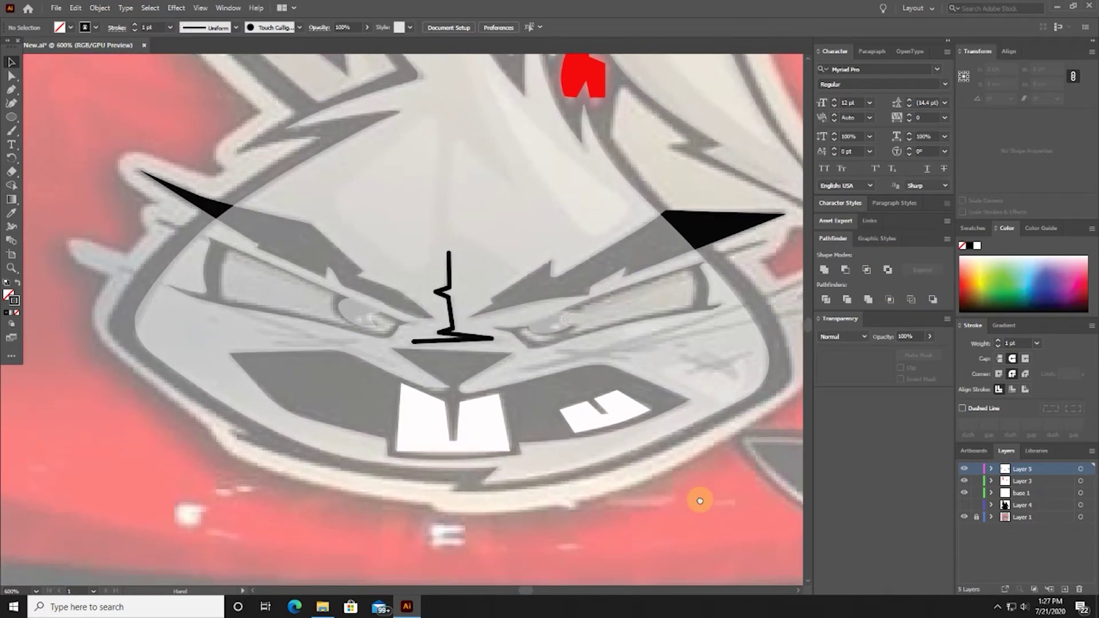
scroll(630, 412, "up", 5)
scroll(567, 287, "down", 4)
key("ctrl+z")
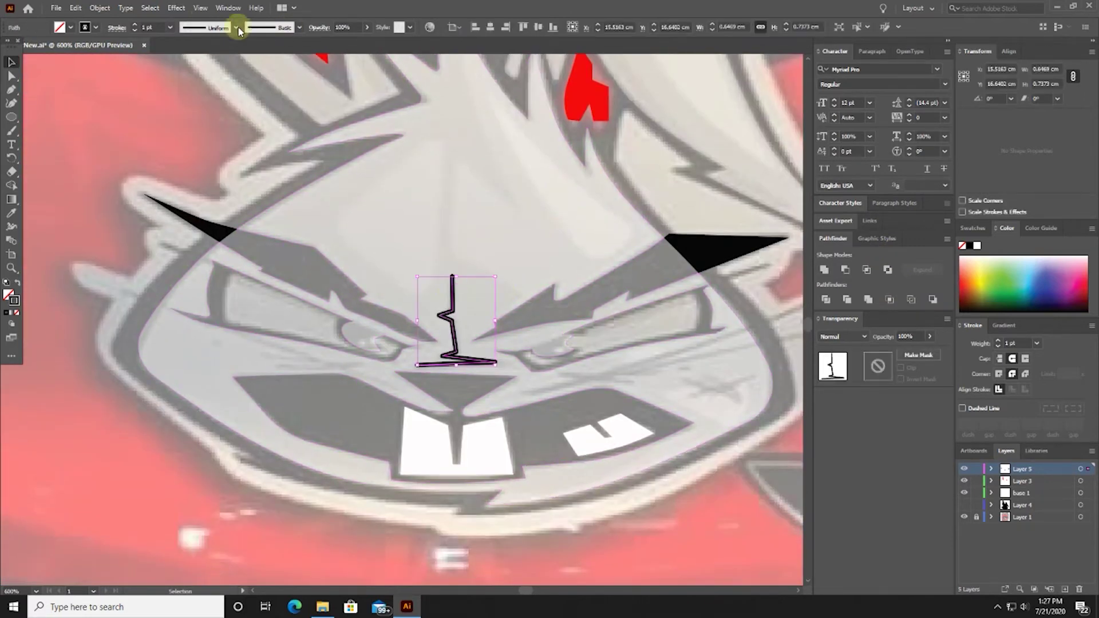
- Give the zigzag line a tapered width profile and a 0.5 pt stroke weight
left_click(239, 28)
left_click(207, 58)
left_click(1000, 358)
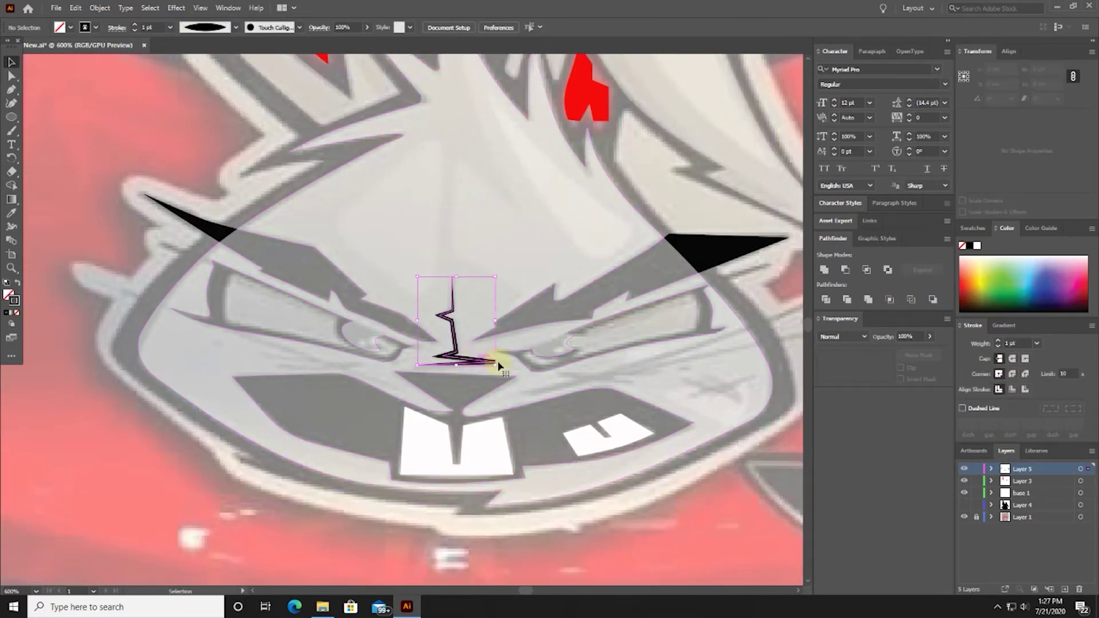
left_click(497, 363)
left_click(235, 28)
left_click(171, 27)
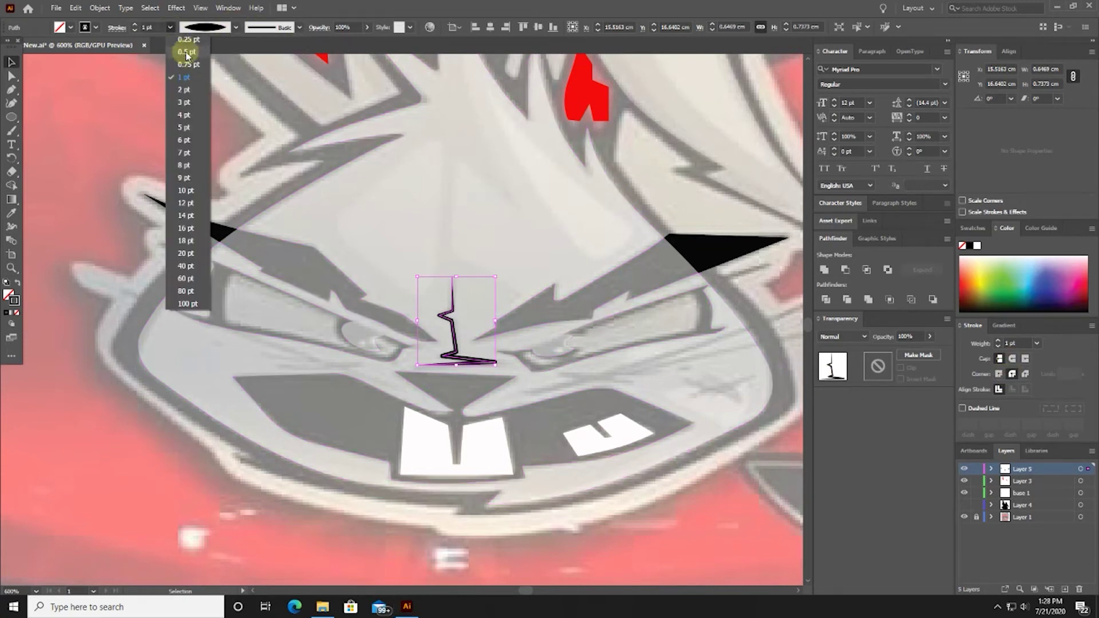
left_click(219, 102)
scroll(429, 326, "up", 1)
- Add a new layer named 'shadow'
left_click(1065, 590)
double_click(1041, 470)
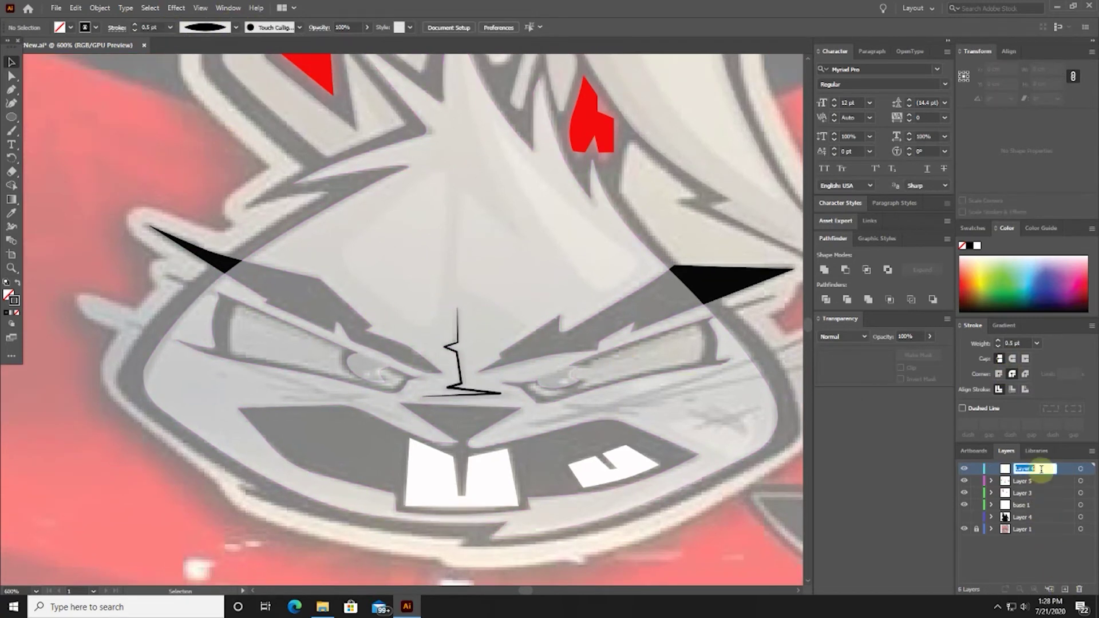
double_click(1034, 469)
type("shadow")
key("Return")
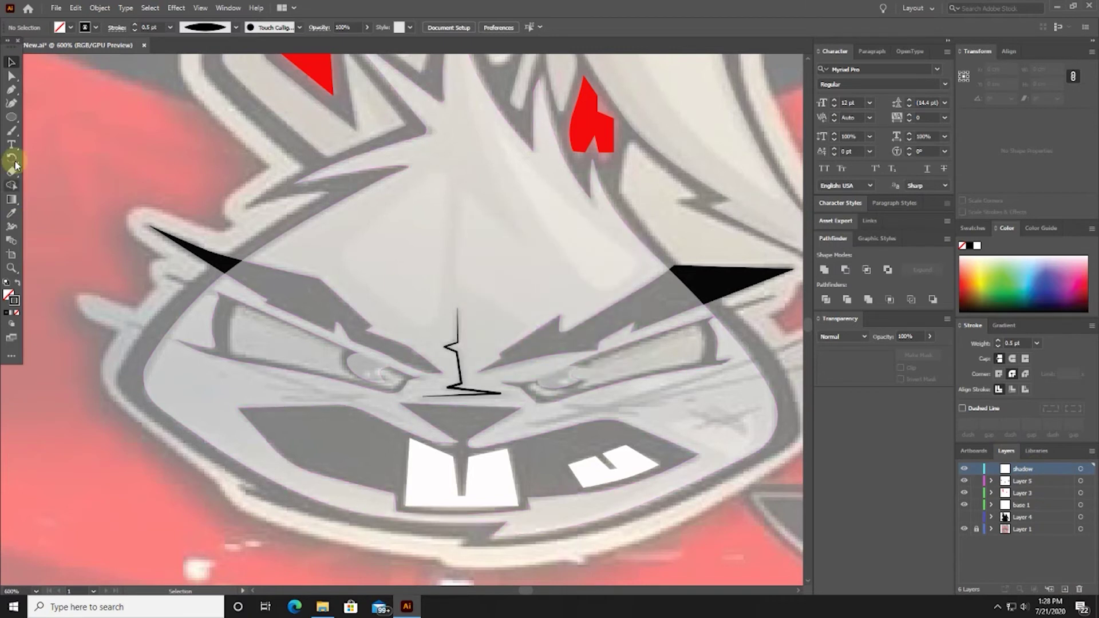
- Fade the hair shape to 9% opacity and make the shadow layer active
key("v")
left_click(572, 189)
left_click(930, 337)
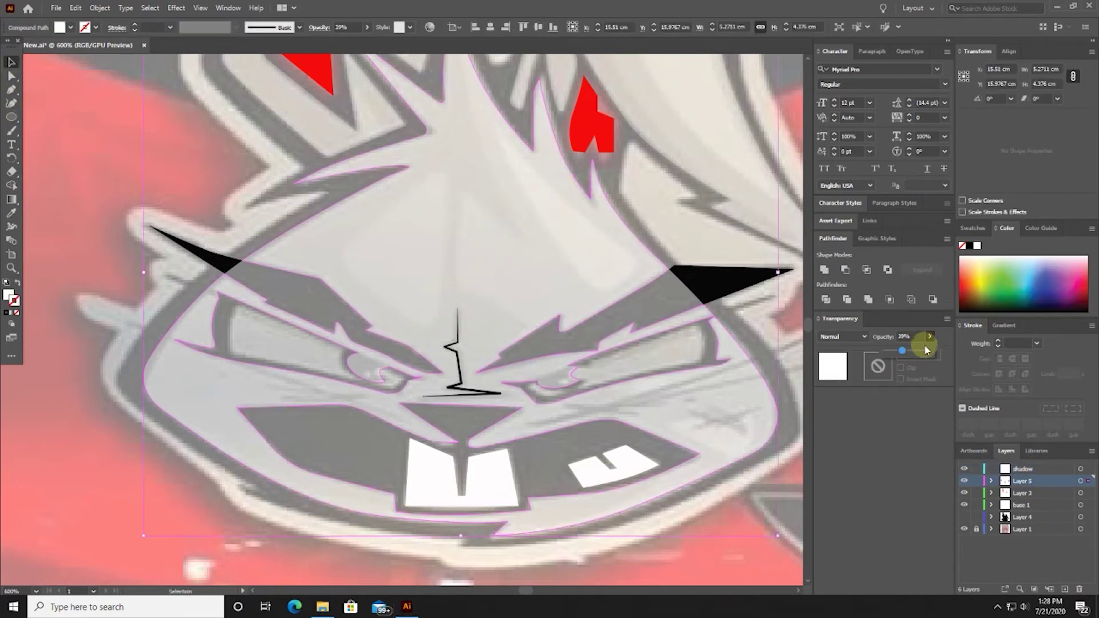
left_click_drag(925, 350, 889, 349)
left_click(12, 89)
left_click(1017, 469)
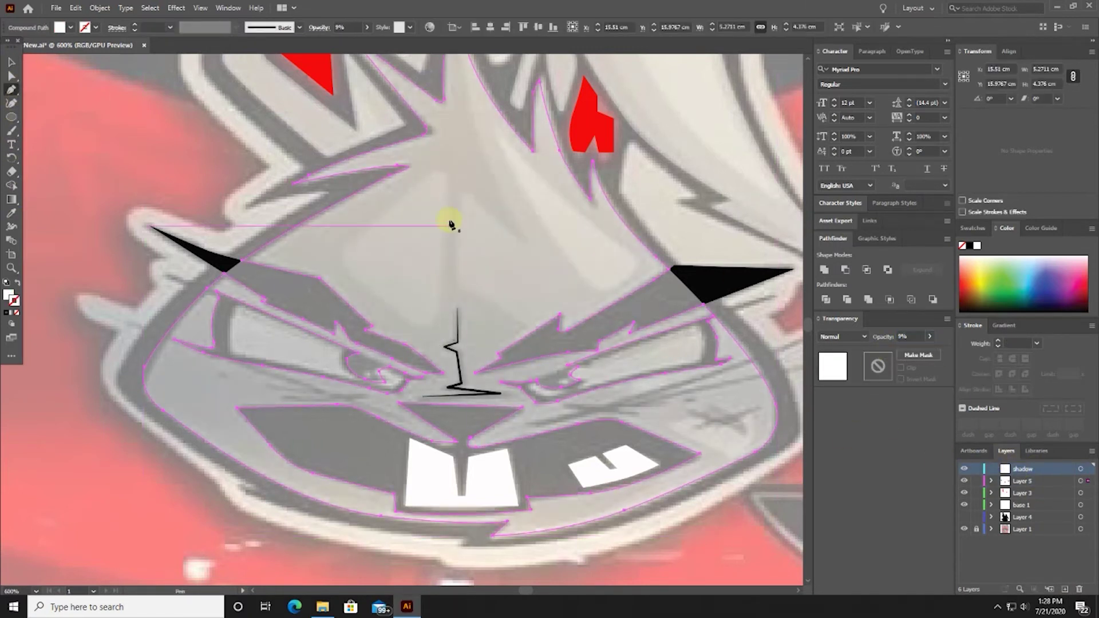
- Trace the left and right eye shapes and give the left eye a white fill
left_click(437, 305)
left_click_drag(393, 313, 373, 298)
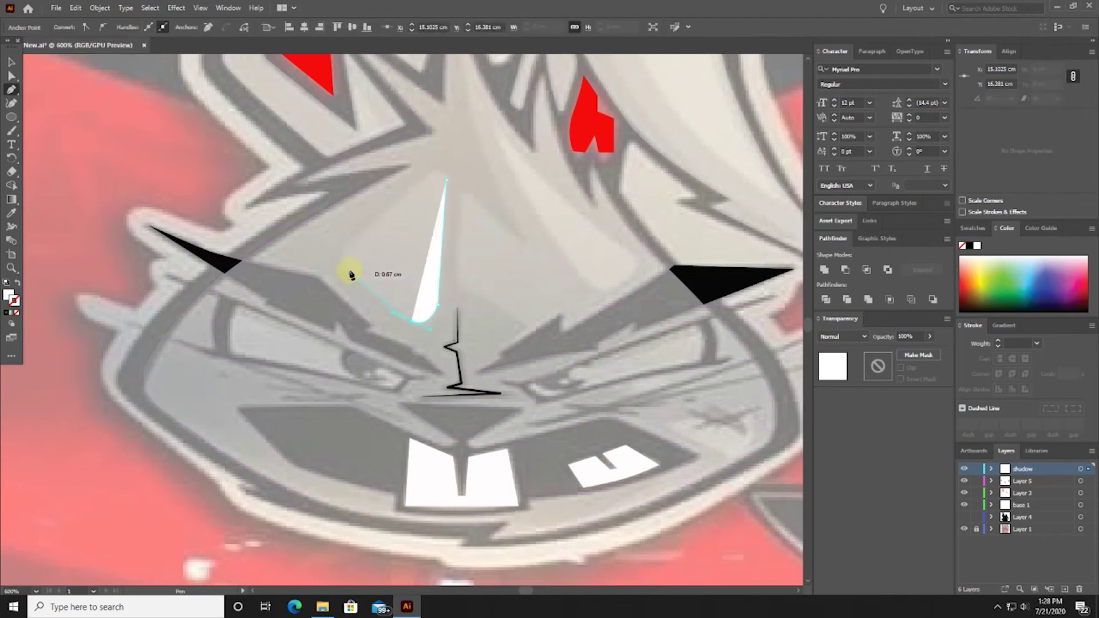
left_click(349, 270)
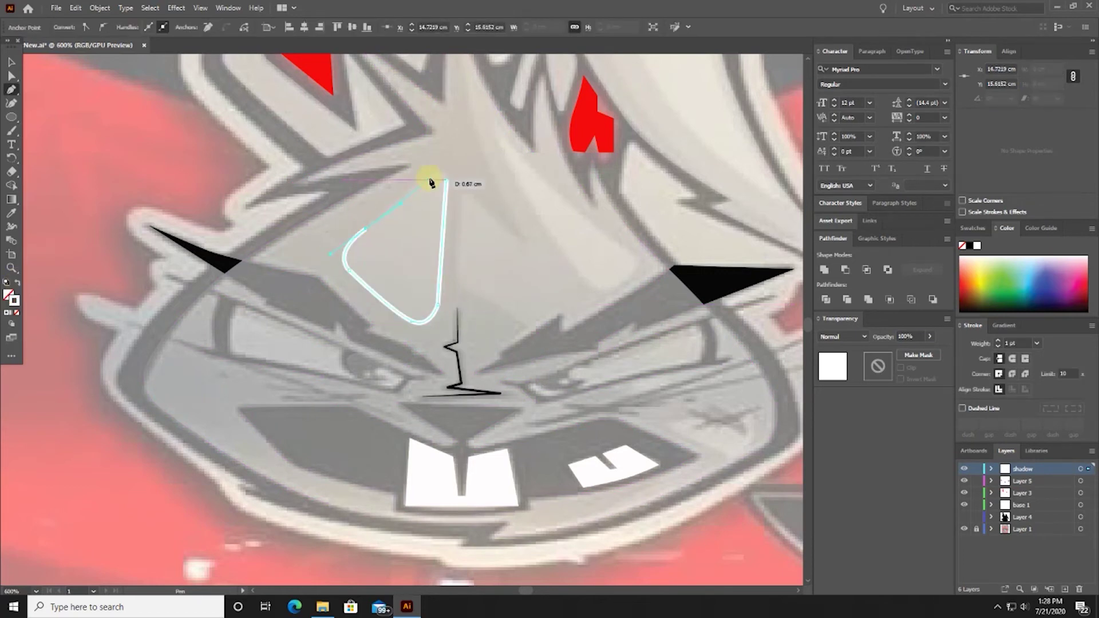
left_click(533, 241, "ctrl")
scroll(509, 363, "up", 2)
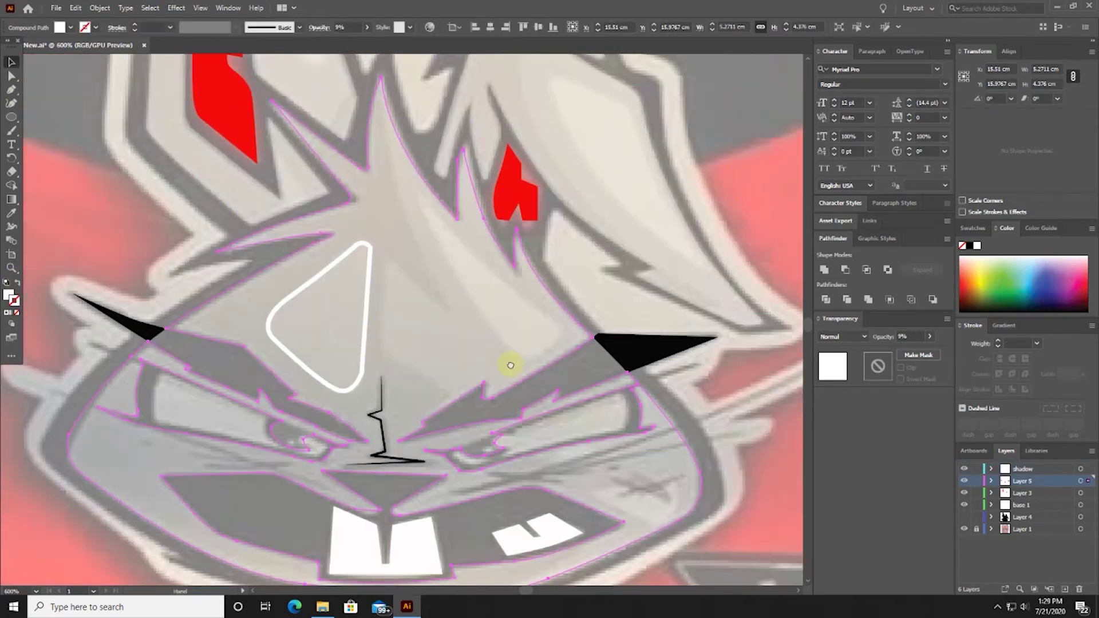
left_click(504, 342)
left_click_drag(422, 209, 476, 250)
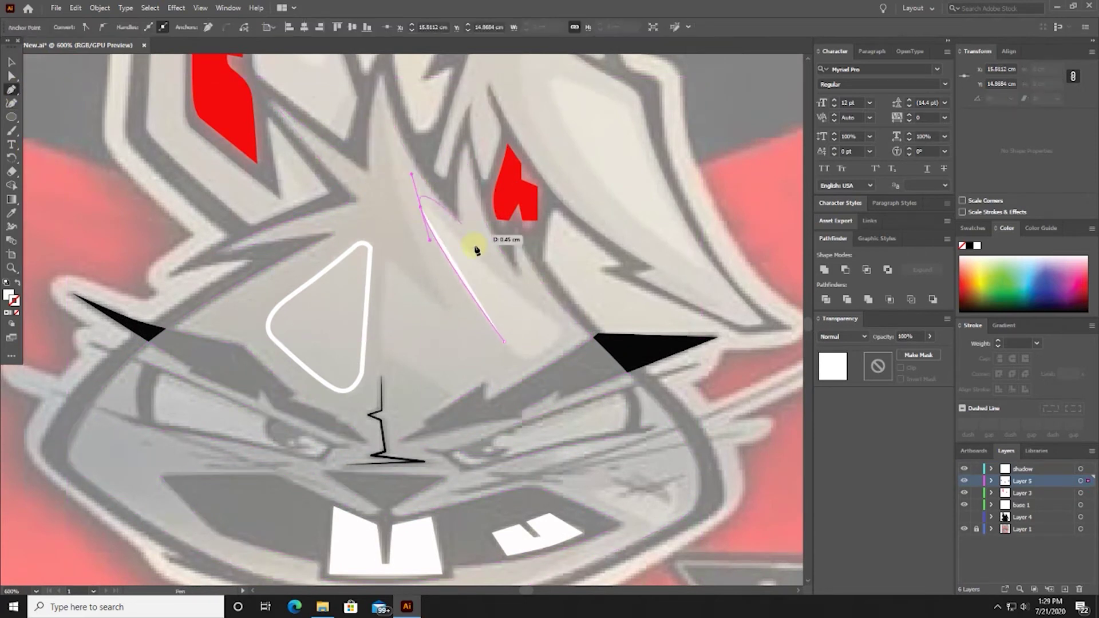
left_click_drag(560, 325, 560, 323)
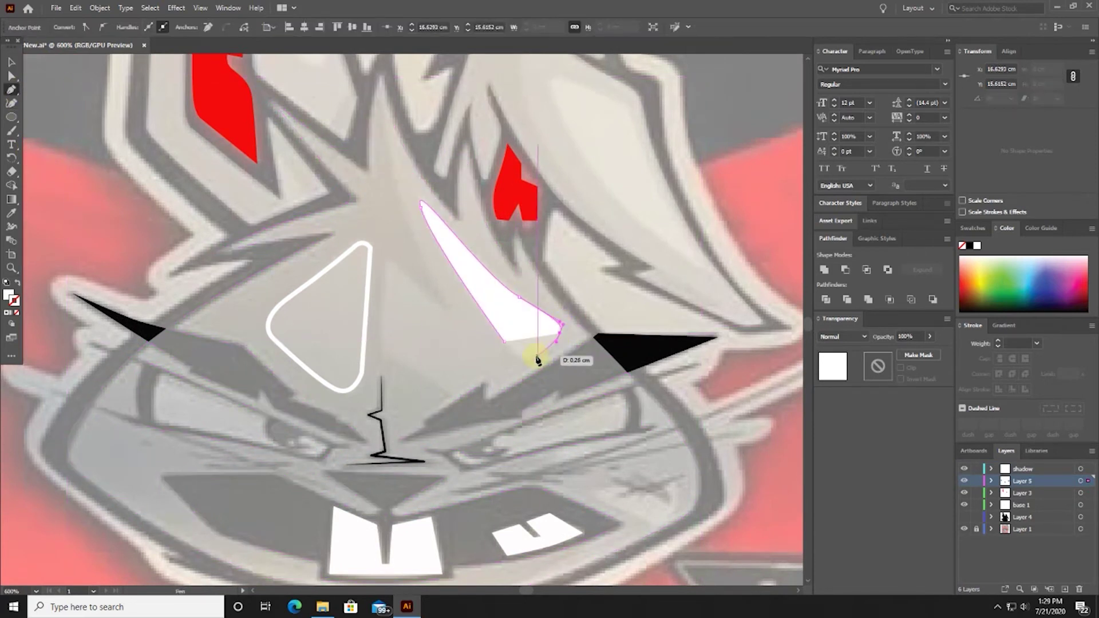
left_click(504, 344)
left_click(455, 295, "ctrl")
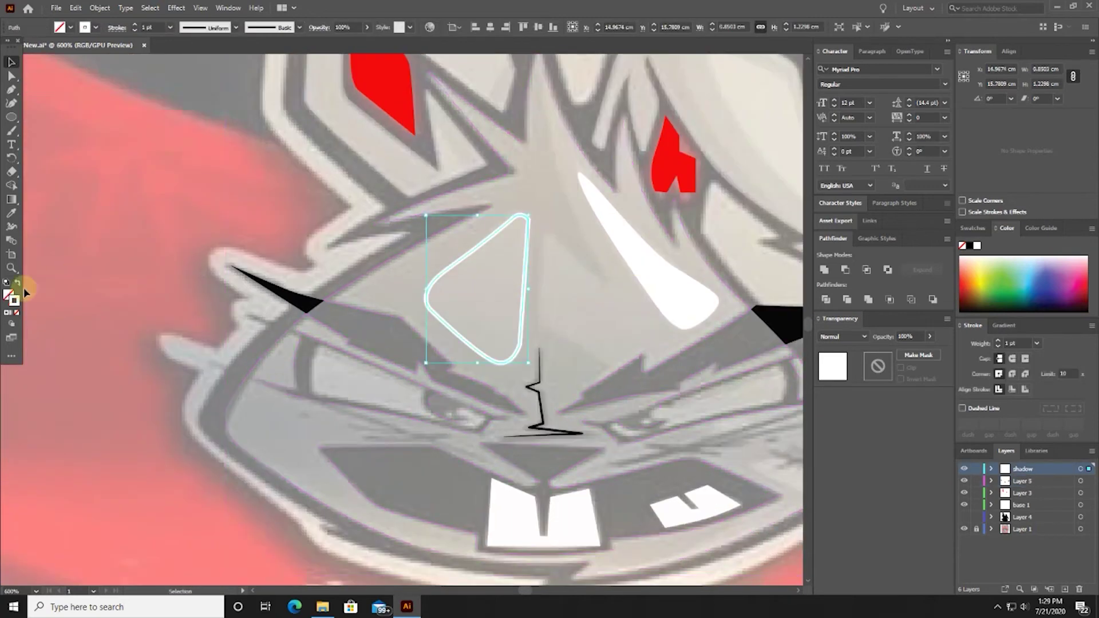
mouse_move(407, 351)
left_mouse_down()
mouse_move(551, 325)
mouse_move(485, 283)
left_mouse_up()
key("p")
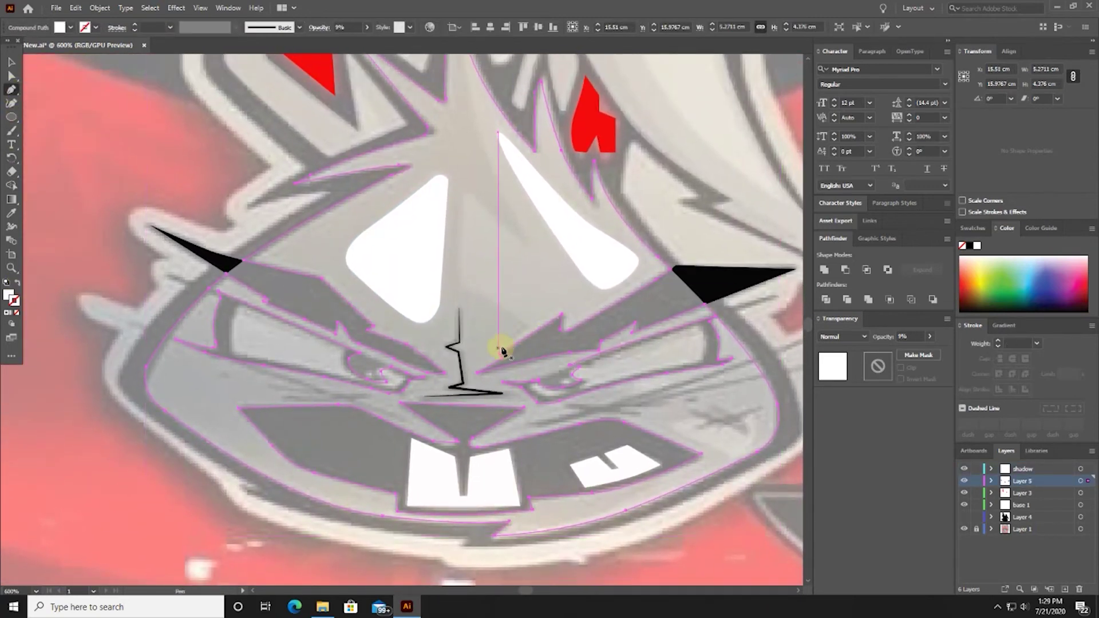
- Trace the grey forehead patch outline along the jagged forehead spikes and left brow
left_click(528, 327)
left_click(463, 282)
left_click(464, 189)
left_click_drag(500, 228, 532, 245)
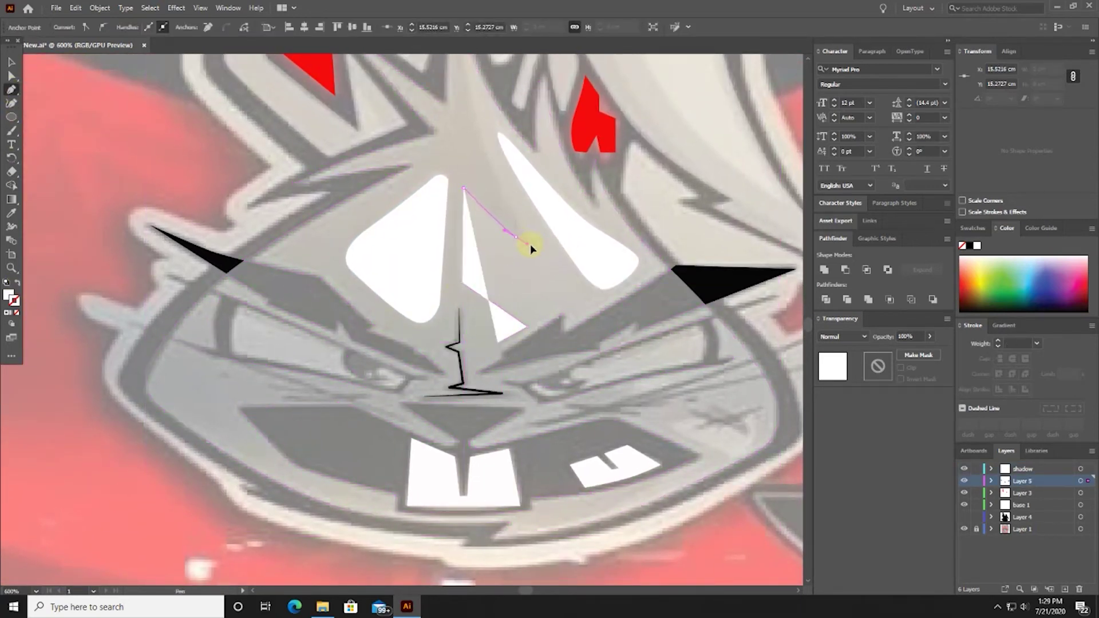
left_click_drag(478, 136, 511, 278)
left_click_drag(493, 177, 498, 98)
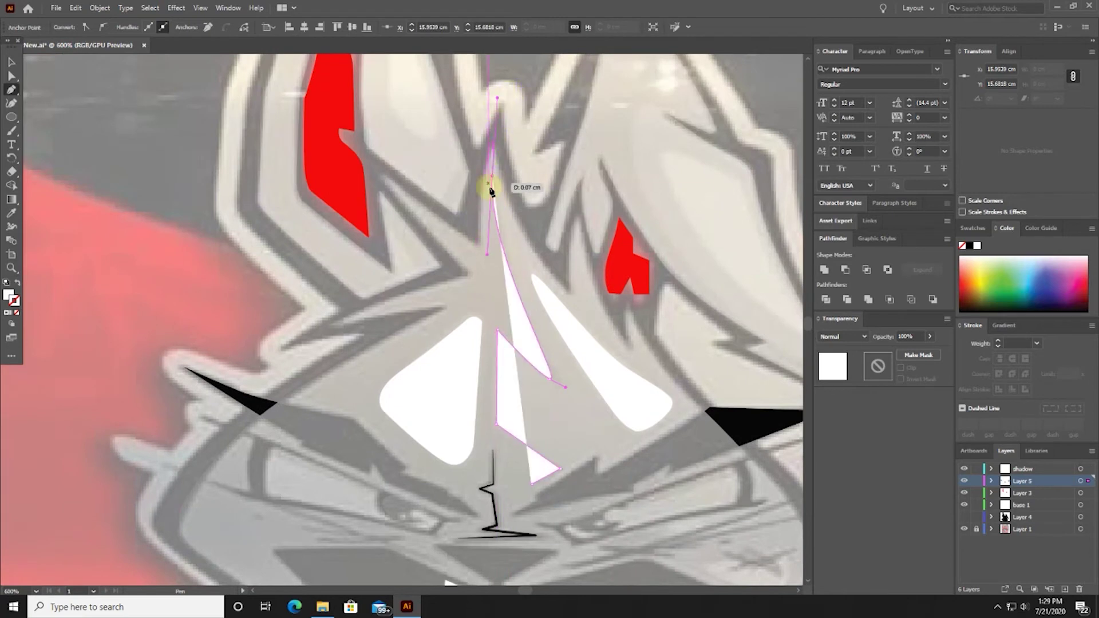
mouse_move(491, 290)
left_mouse_down()
mouse_move(444, 226)
mouse_move(474, 266)
left_mouse_up()
left_click_drag(430, 219, 437, 227)
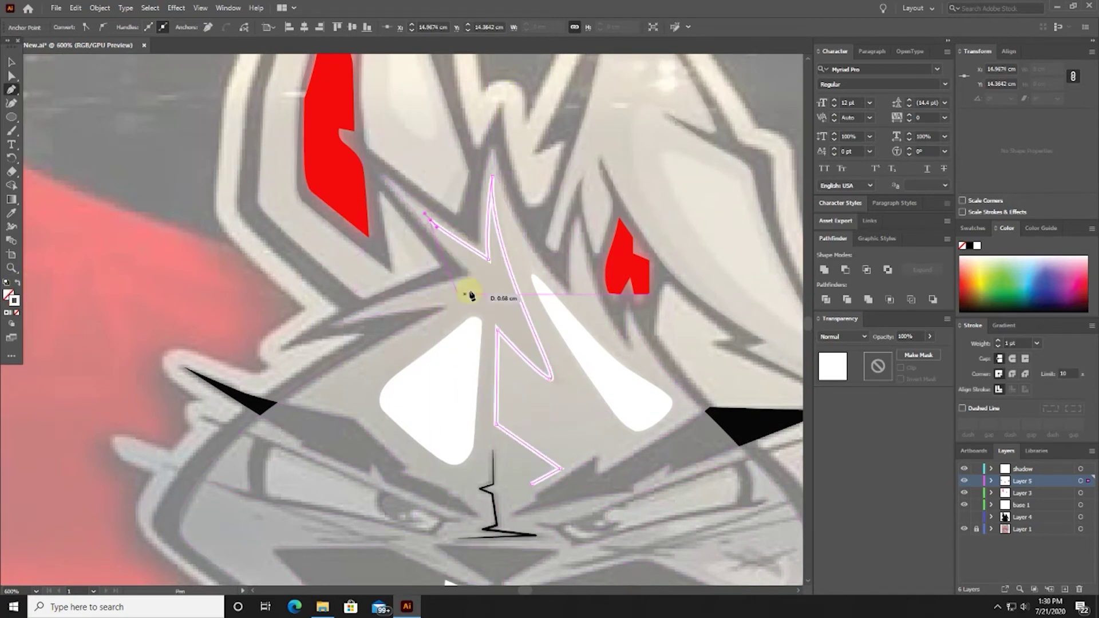
left_click(479, 272)
left_click(407, 296)
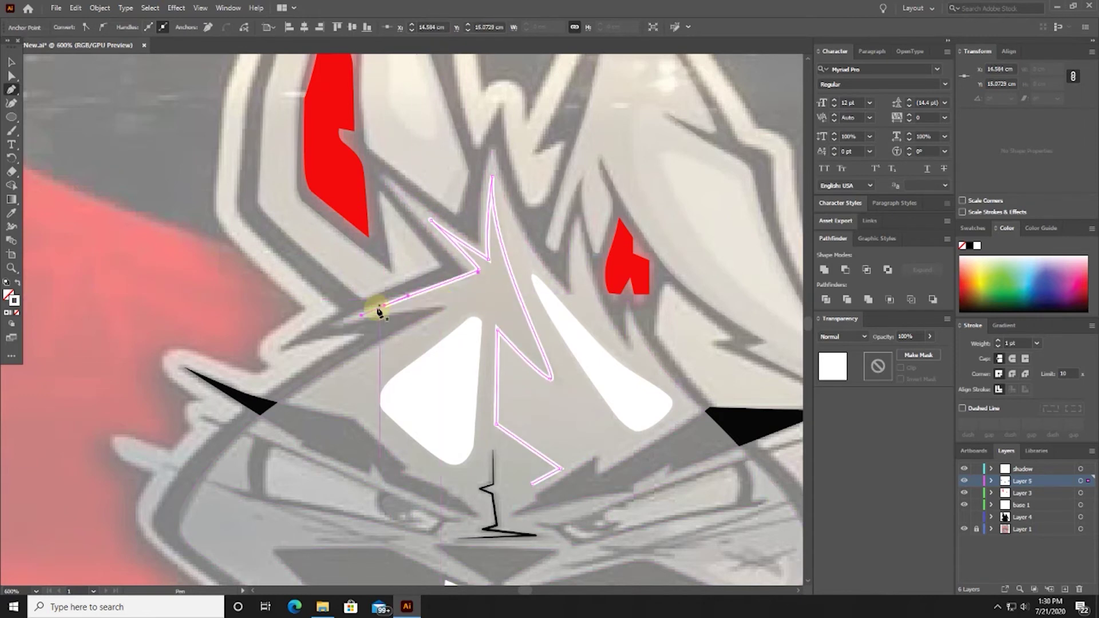
left_click(344, 322)
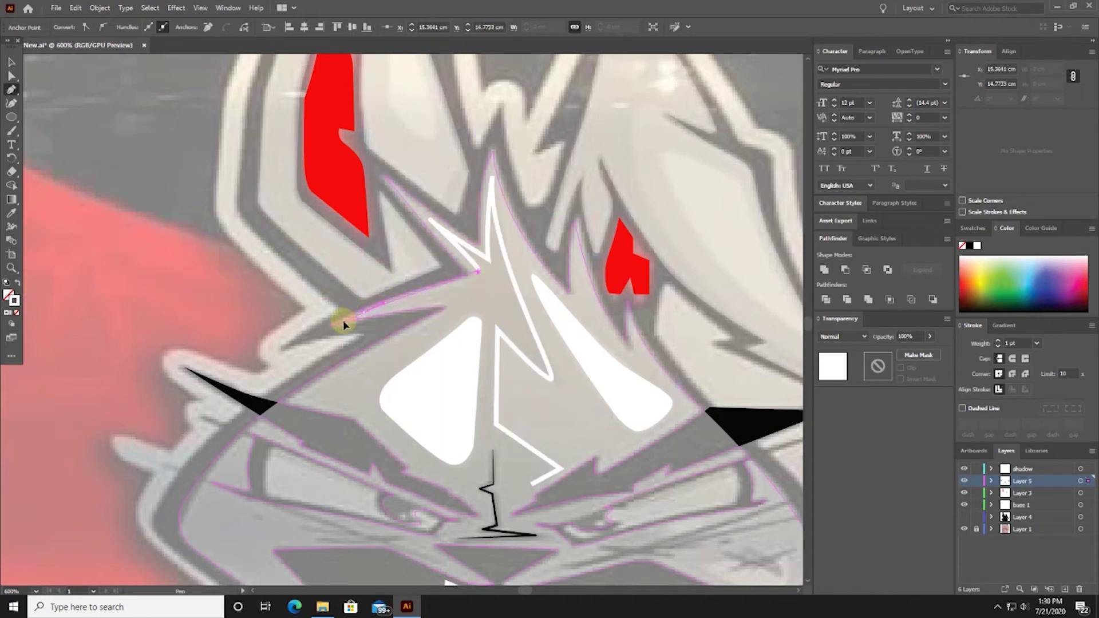
left_click(453, 301)
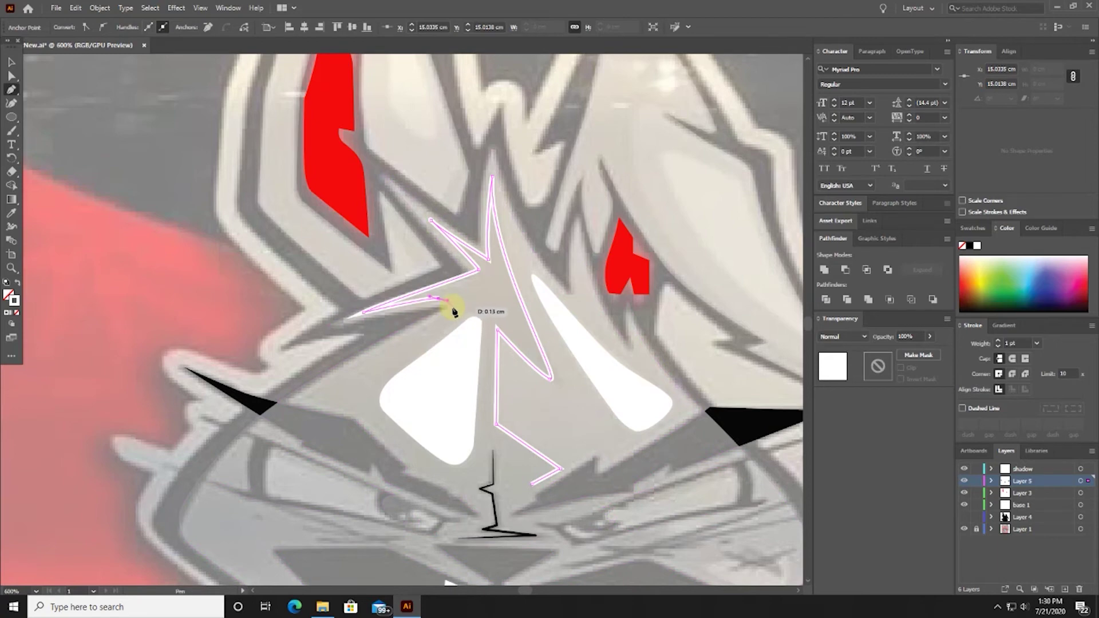
- Extend the patch outline down past the nose, close it, and remove its stroke
left_click(305, 392)
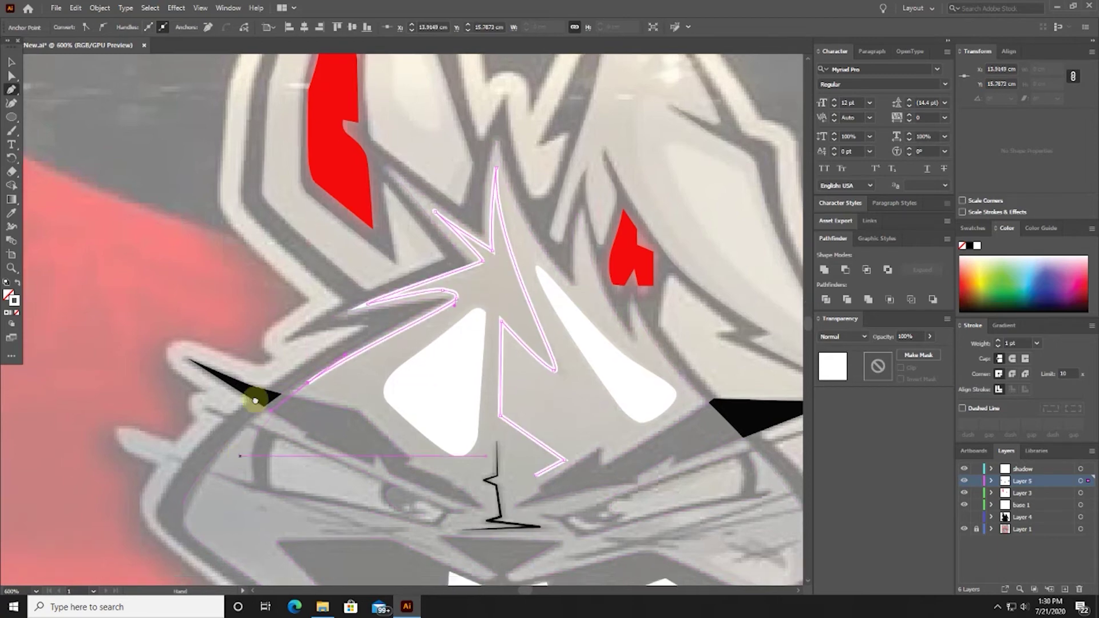
left_click_drag(256, 401, 276, 324)
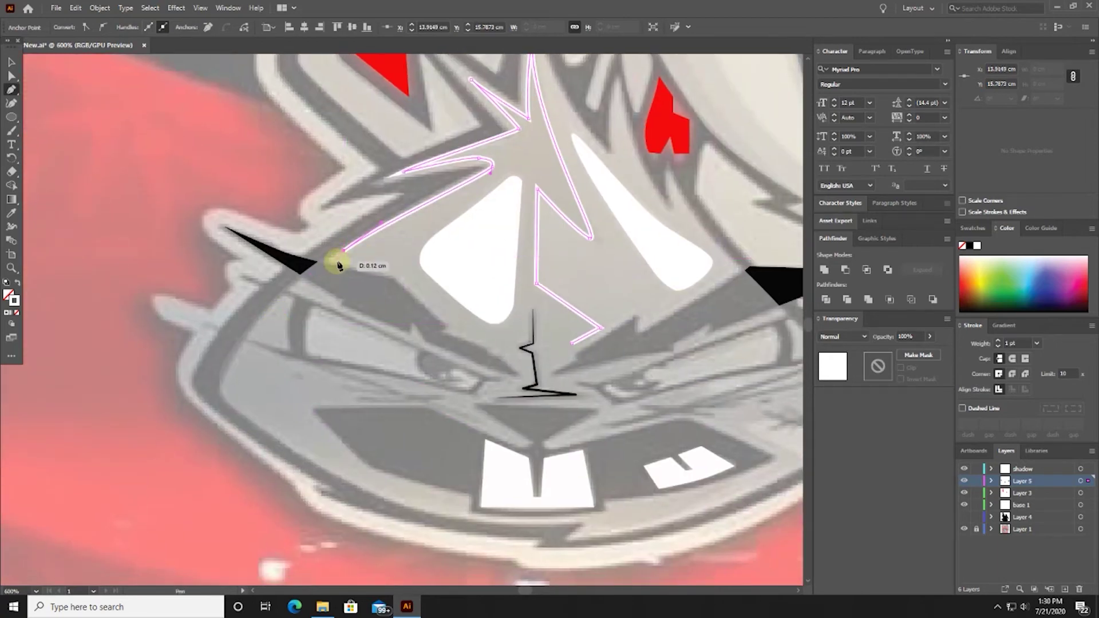
scroll(339, 265, "up", 2)
scroll(281, 228, "up", 1)
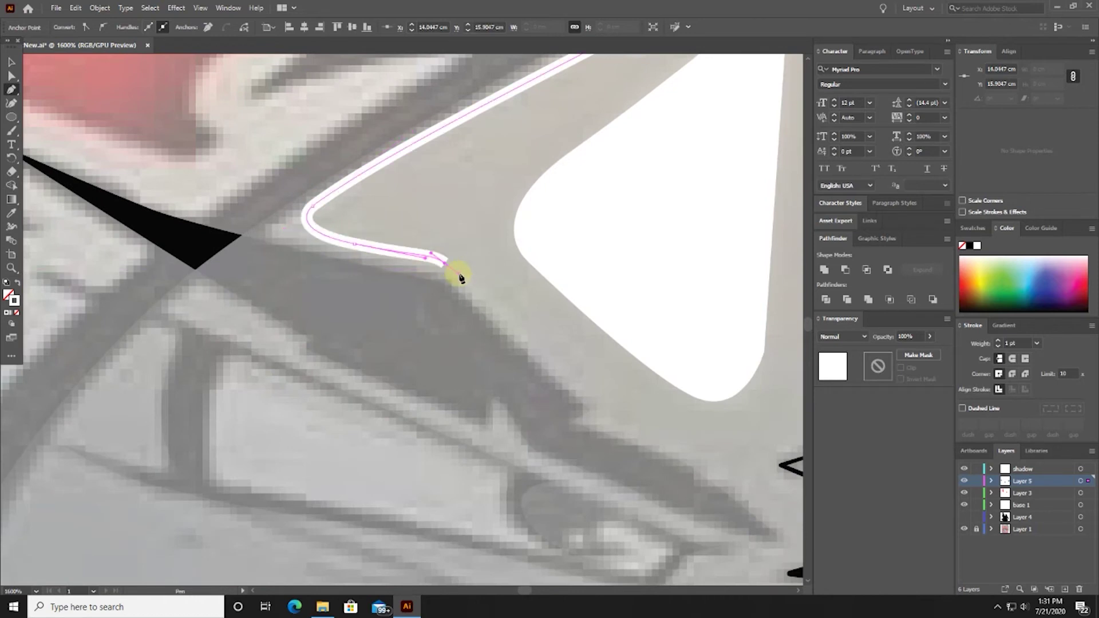
left_click_drag(462, 278, 324, 255)
left_click(480, 363)
left_click(624, 297)
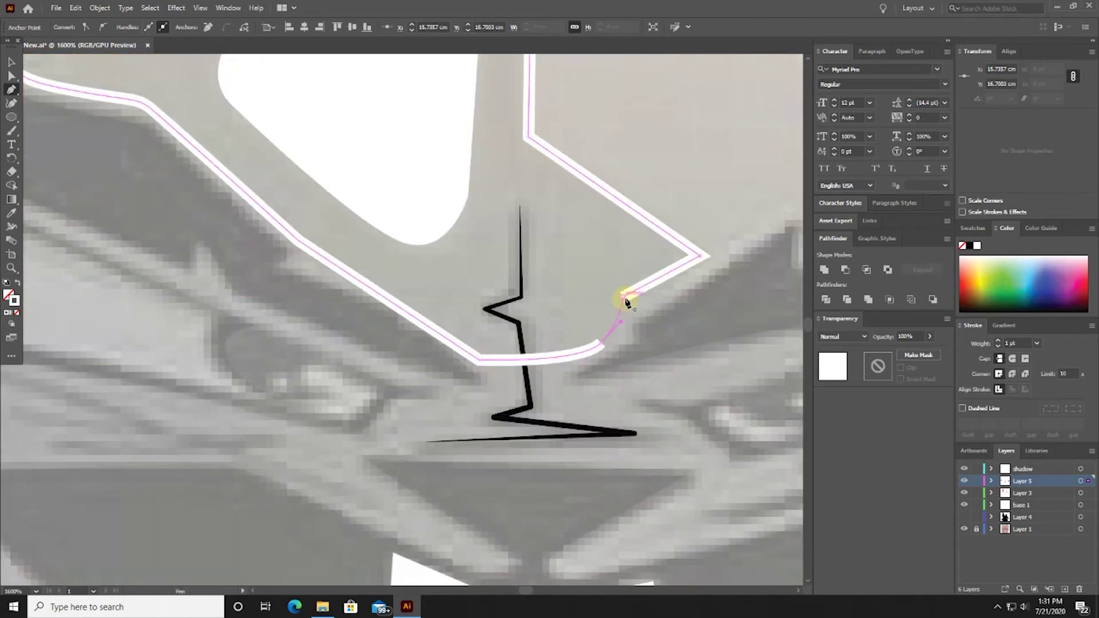
scroll(437, 252, "down", 3)
key("v")
left_click(17, 281)
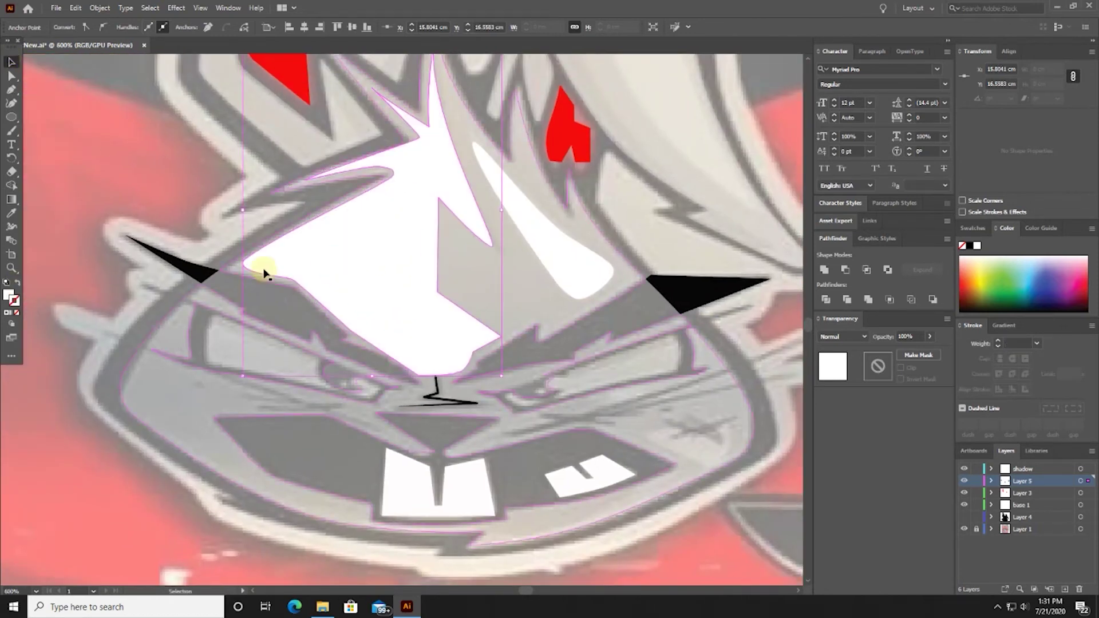
- Fill the forehead patch shape with dark grey
double_click(8, 295)
left_click(405, 275)
key("Return")
- Show the finished dark rabbit on Layer 4 and move it aside for comparison
key("ctrl+0")
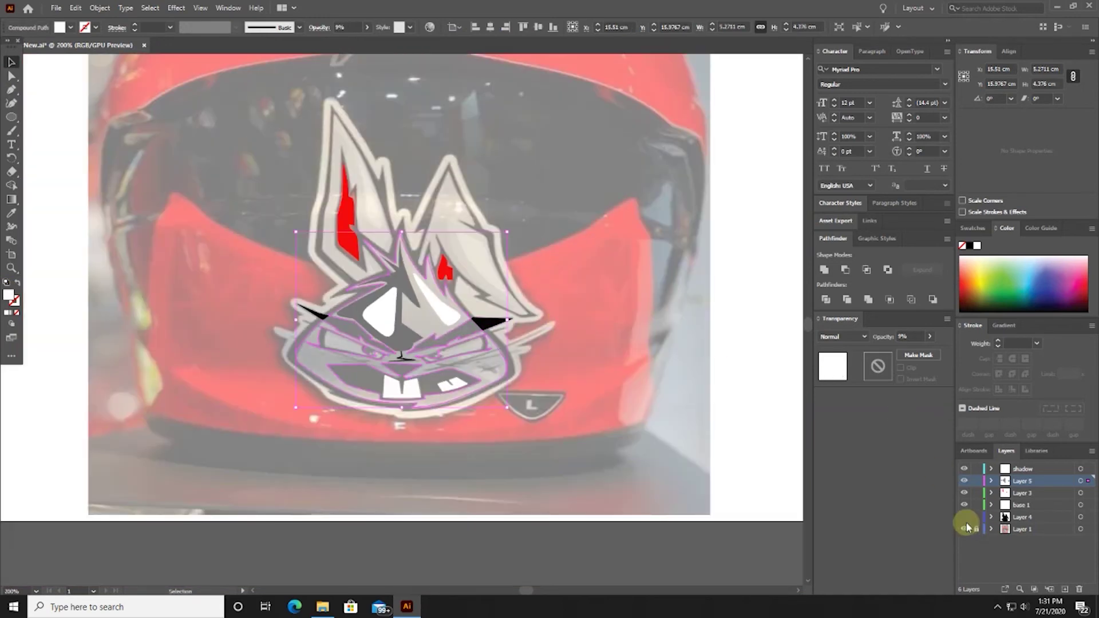
left_click(965, 517)
left_click(519, 421)
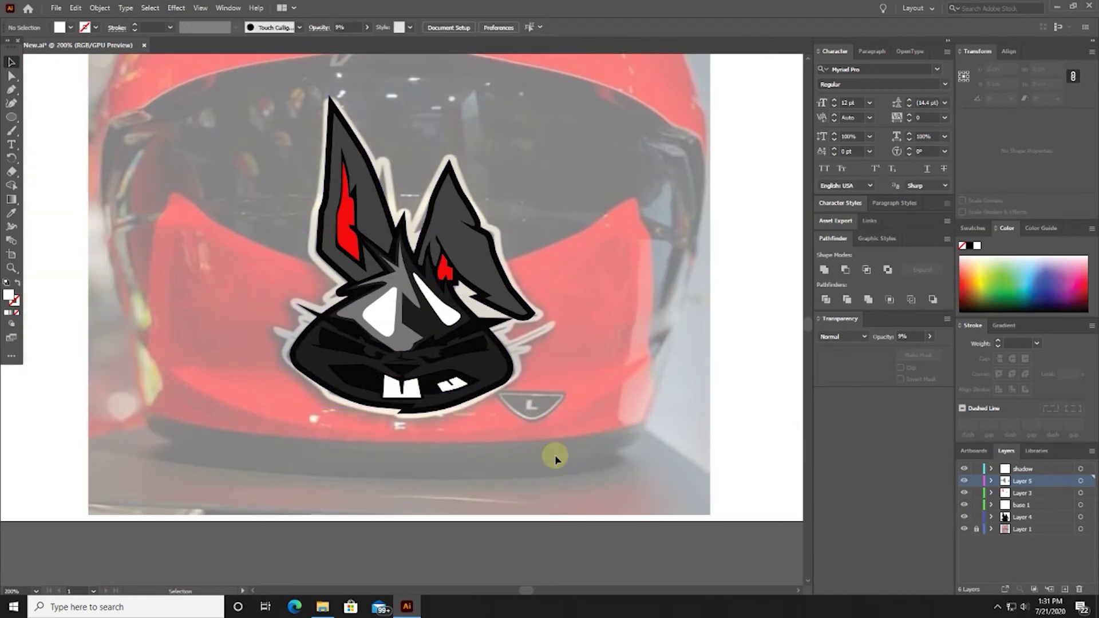
left_click_drag(444, 436, 518, 433)
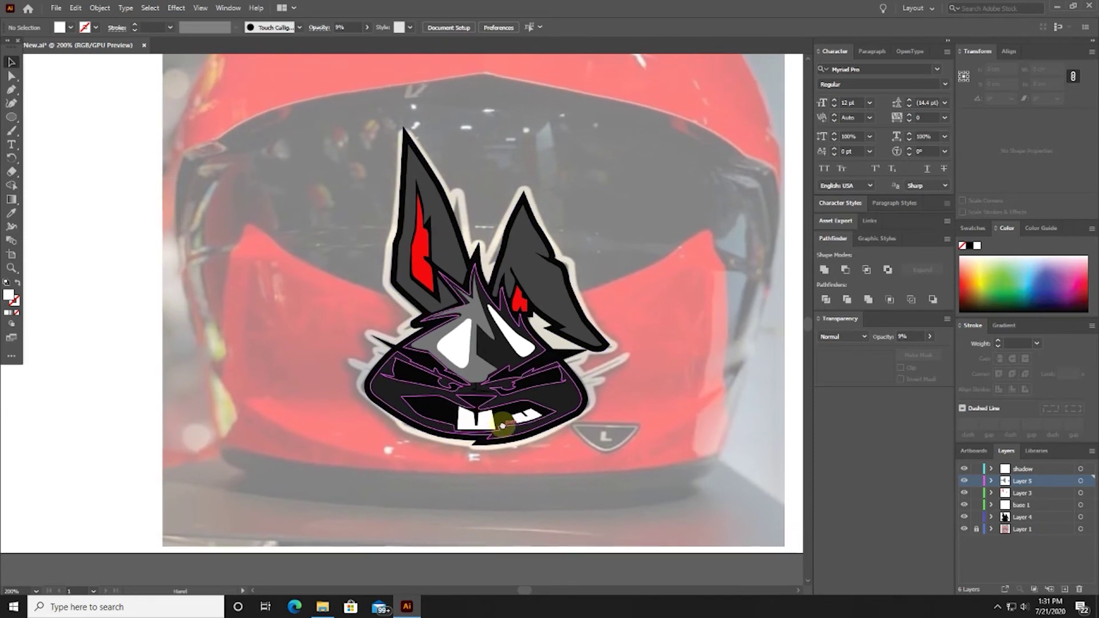
key("ctrl+equal")
key("ctrl+minus")
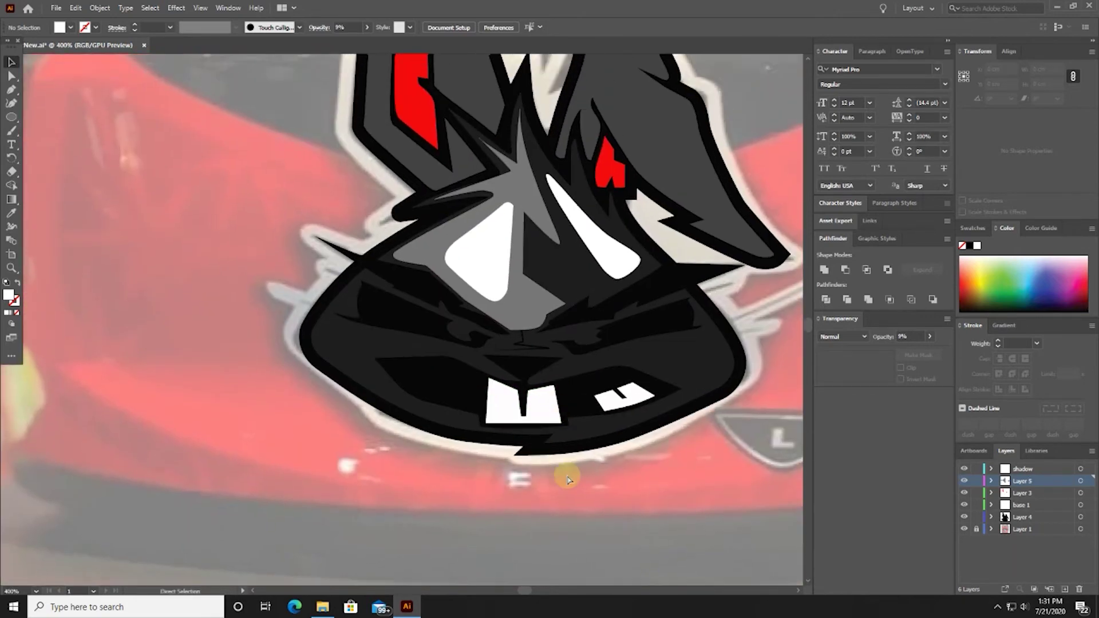
key("ctrl+minus")
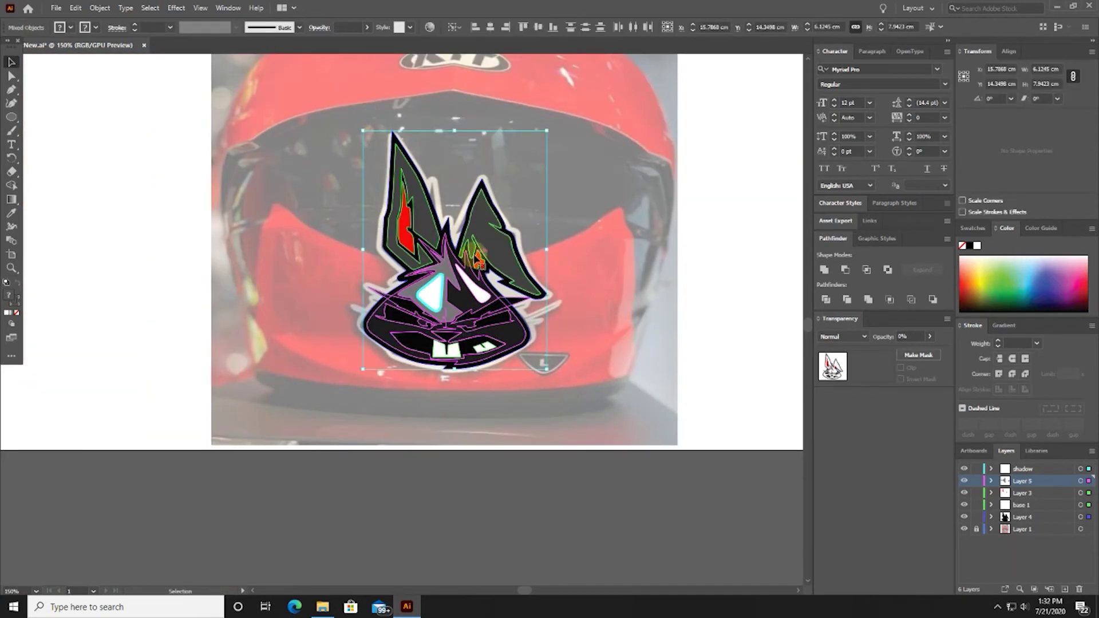
left_click_drag(467, 246, 295, 246)
left_click(504, 427)
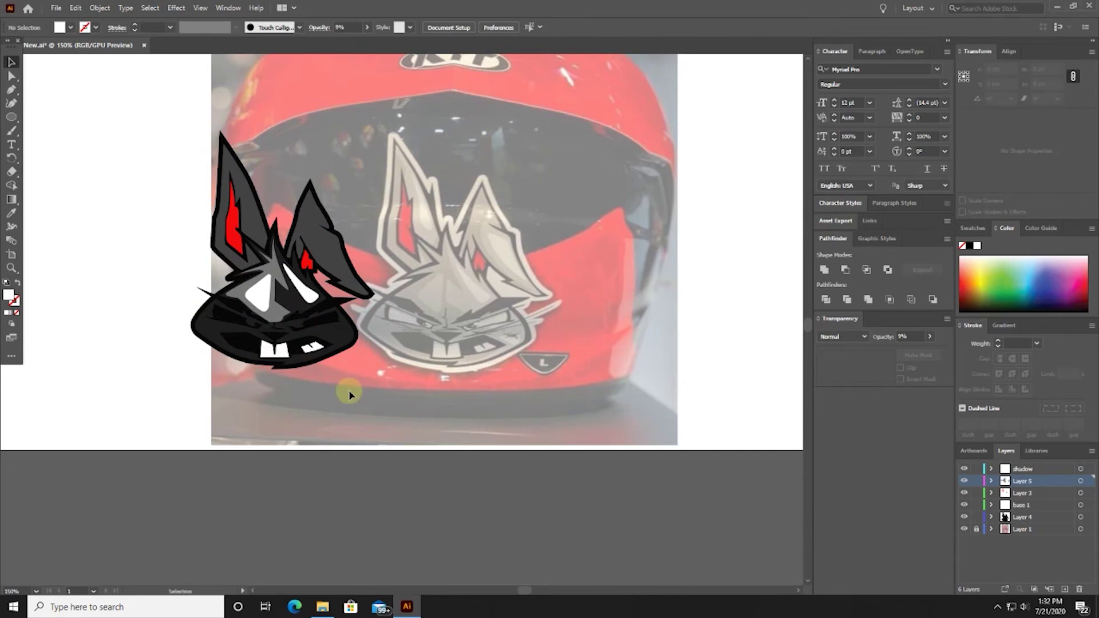
- Hide Layer 4 and draw a small white highlight shape in the rabbit's left eye
left_click(458, 417)
key("ctrl+plus")
key("ctrl+plus")
key("ctrl+plus")
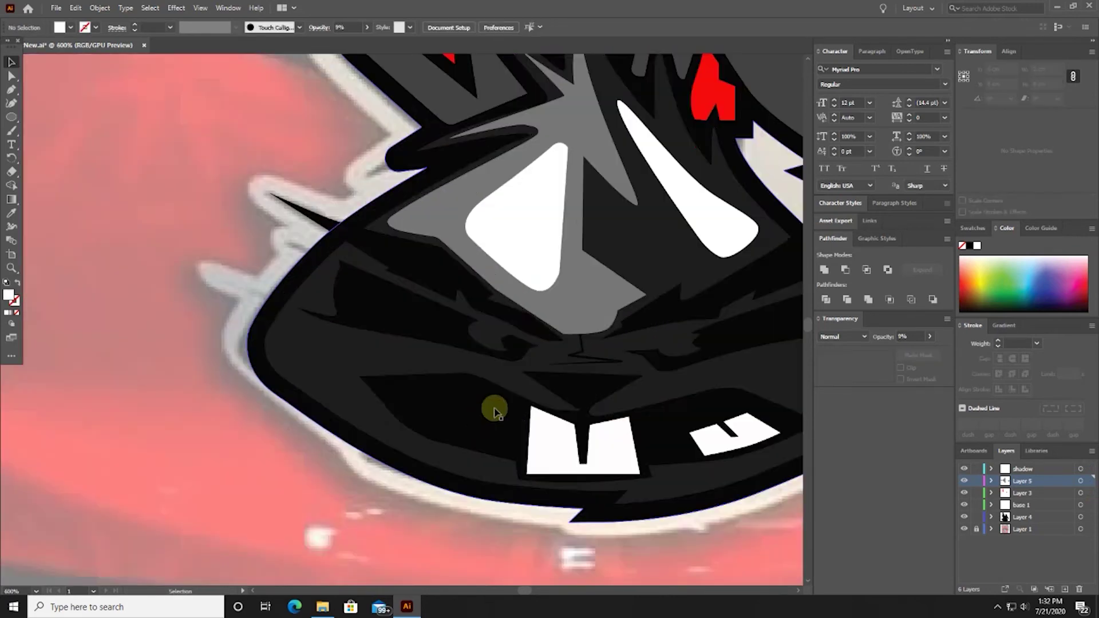
left_click(965, 517)
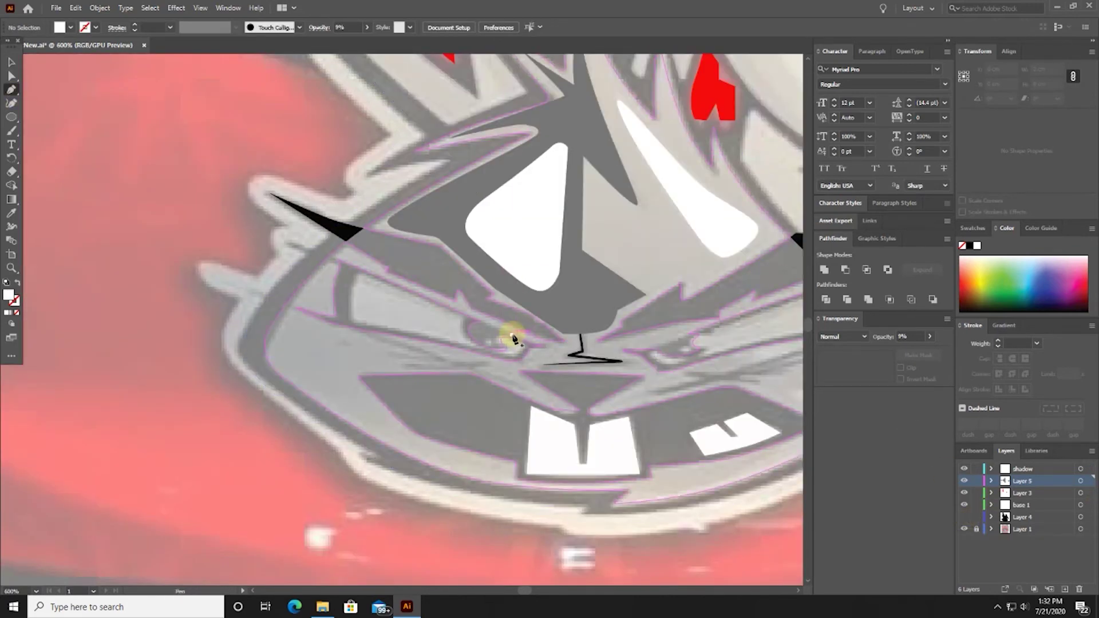
left_click(512, 336)
key("ctrl+plus")
key("ctrl+plus")
key("ctrl+plus")
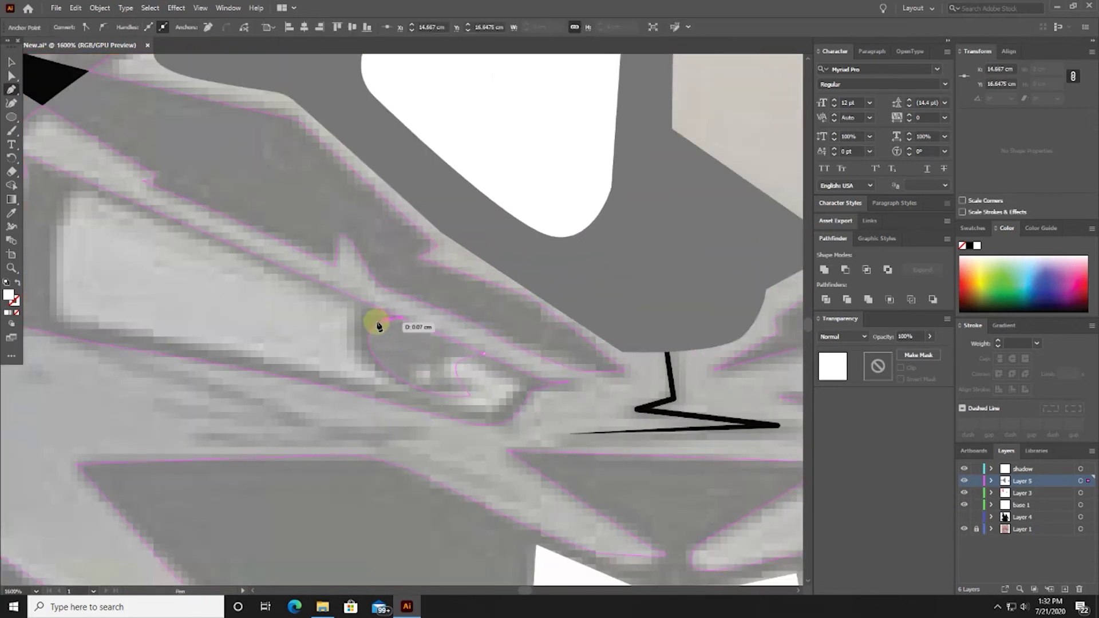
left_click_drag(439, 395, 462, 402)
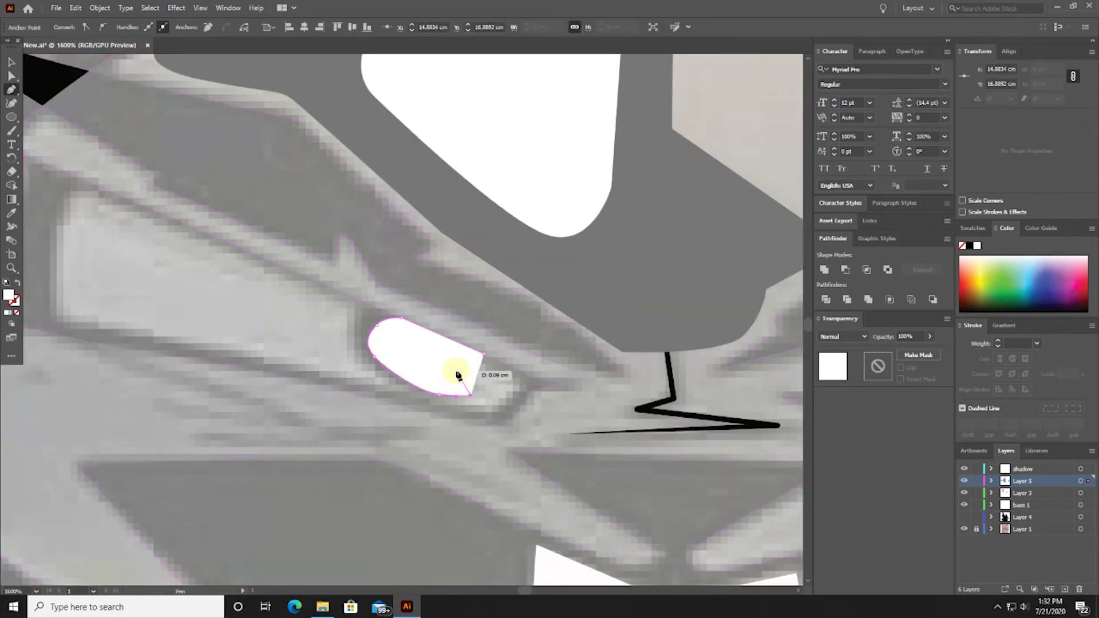
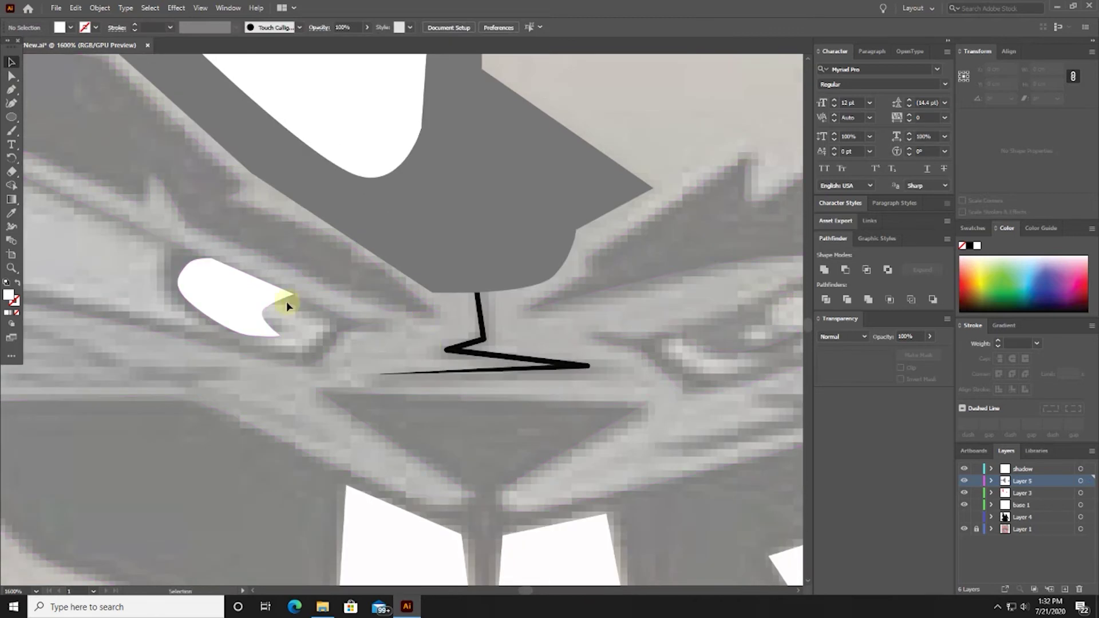
- Fade the face shape on Layer 5 to 28% opacity
key("v")
mouse_move(412, 372)
left_mouse_down()
mouse_move(489, 322)
mouse_move(499, 342)
left_mouse_up()
left_click(1022, 469)
key("p")
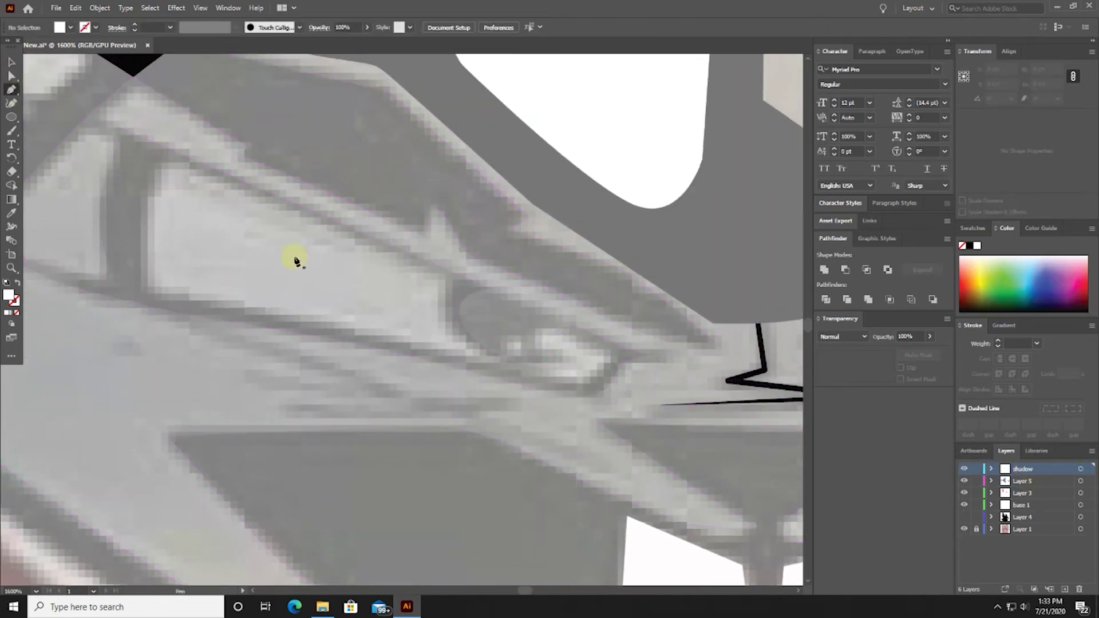
left_click(666, 345)
left_click(930, 337)
left_click_drag(893, 350, 898, 353)
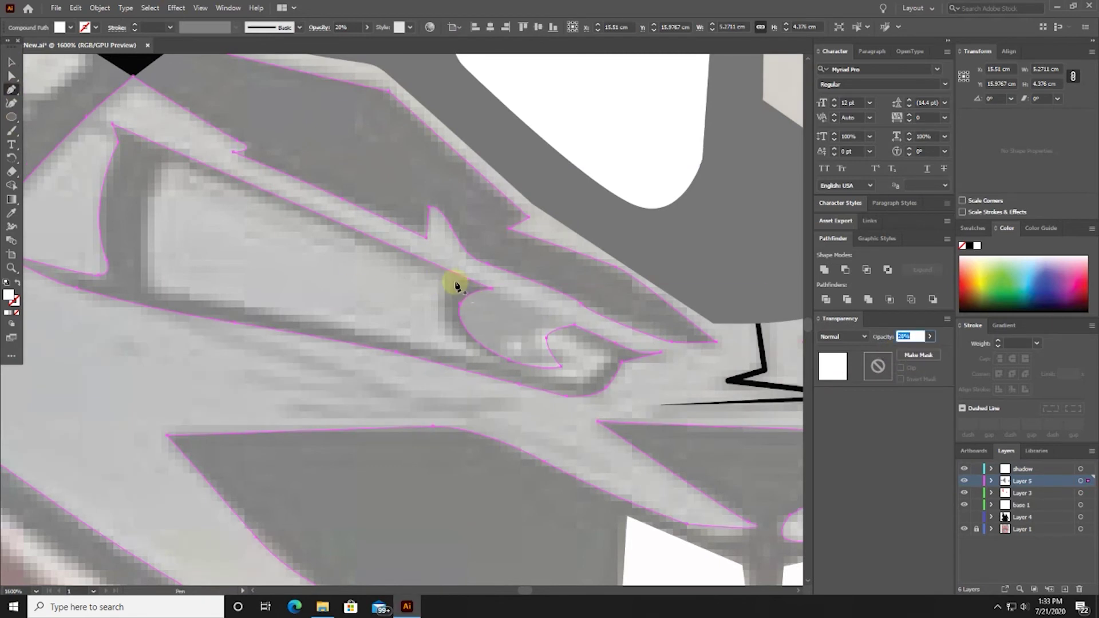
- Trace a white highlight shape over the left eye with a 0.25 pt stroke
left_click(174, 163)
left_click(151, 183)
left_click(146, 284)
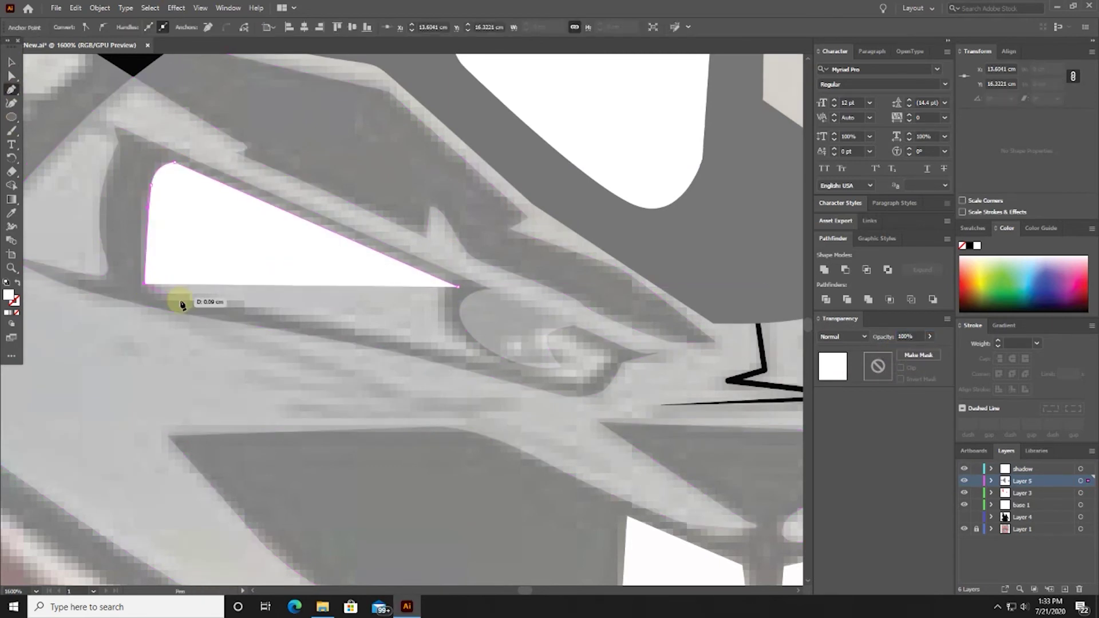
left_click_drag(249, 310, 268, 310)
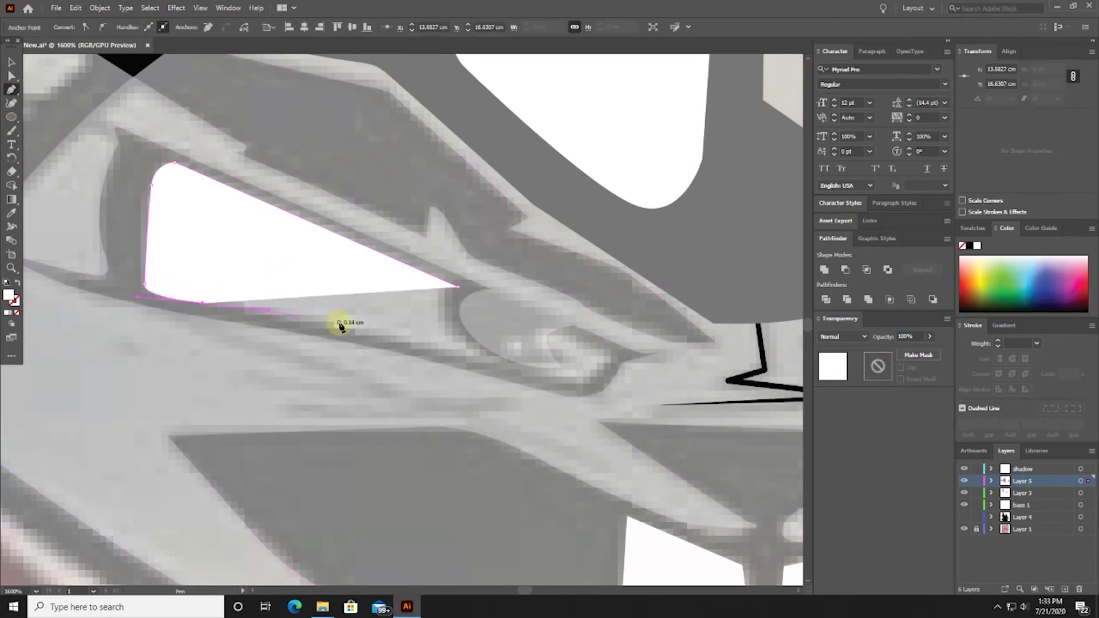
left_click(575, 392)
key("shift+x")
left_click(1037, 344)
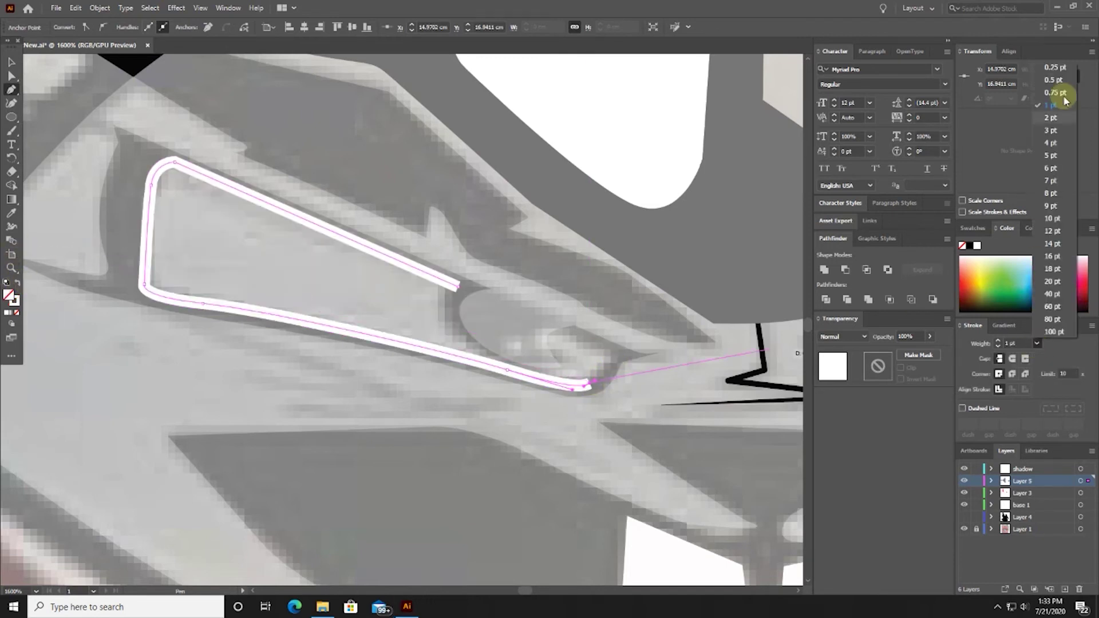
left_click(1055, 67)
left_click_drag(587, 344, 522, 321)
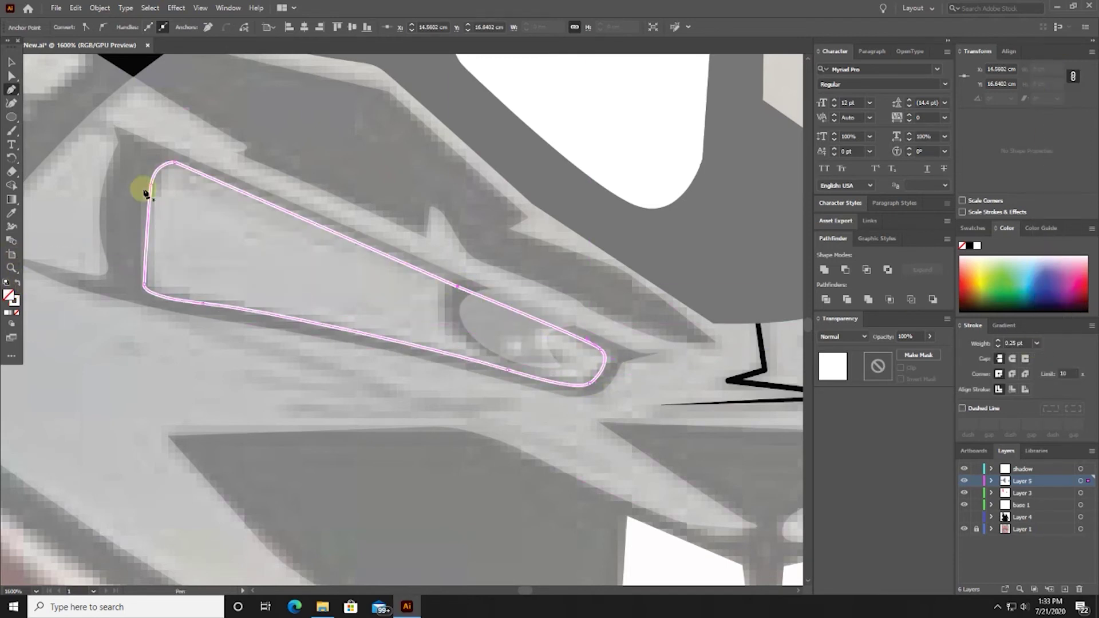
left_click(18, 283)
- Alt-drag a rotated copy of the eye highlight onto the right eye
scroll(393, 375, "down", 2, "alt")
scroll(651, 405, "up", 5)
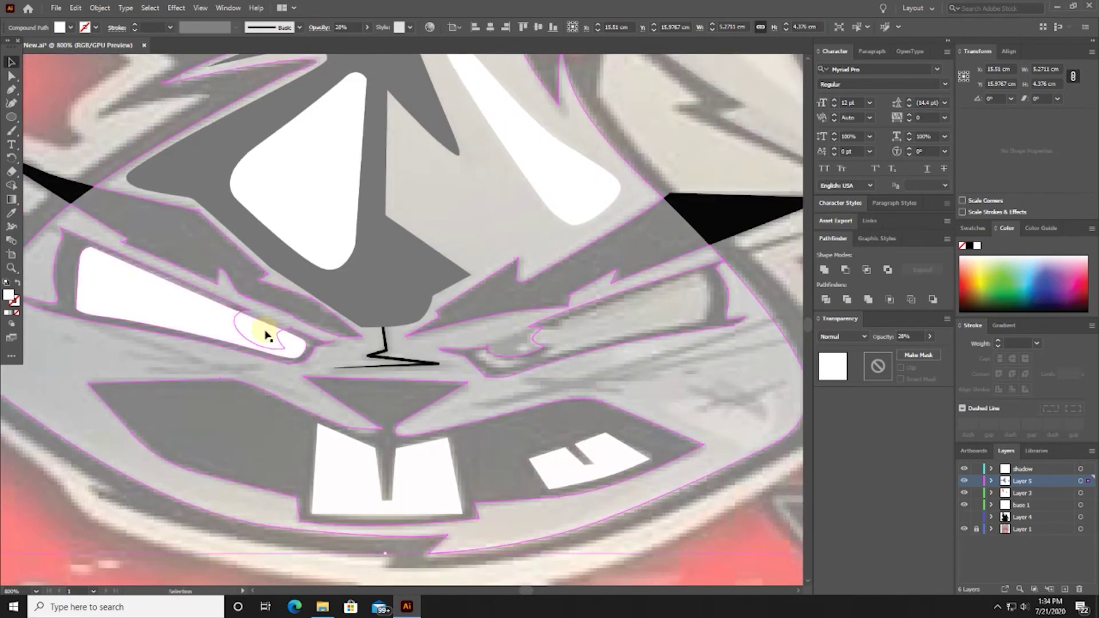
mouse_move(314, 340)
left_mouse_down()
mouse_move(384, 355)
mouse_move(573, 352)
left_mouse_up()
mouse_move(474, 239)
left_mouse_down()
mouse_move(670, 314)
mouse_move(722, 272)
left_mouse_up()
key("ctrl+shift+a")
- Trace a curved Pen path around the right eye's outline
key("ctrl+plus")
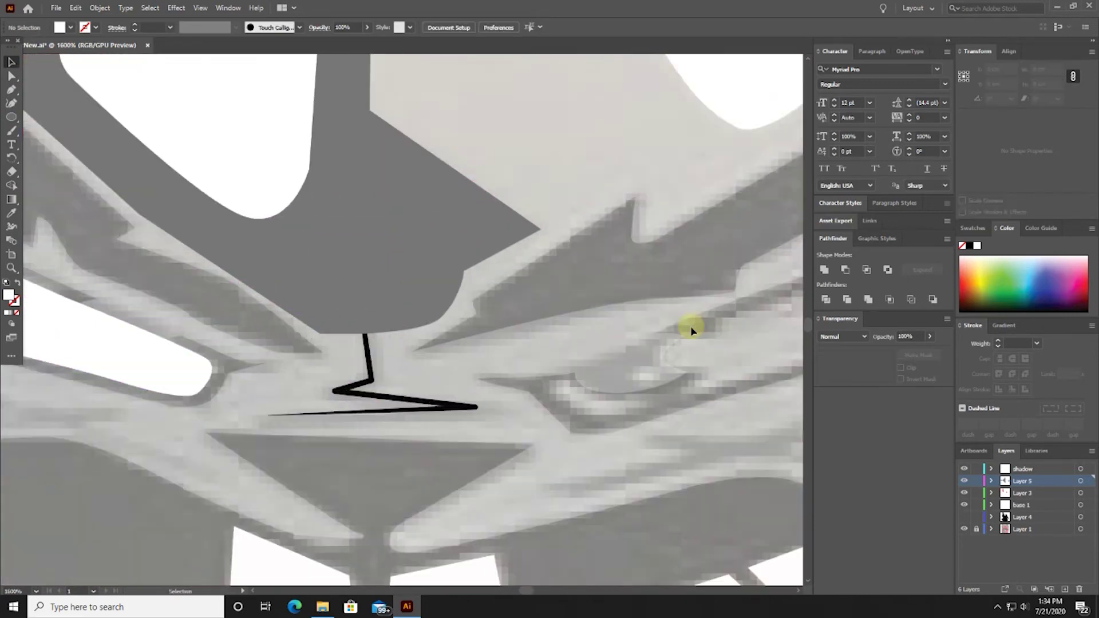
key("p")
left_click(341, 271)
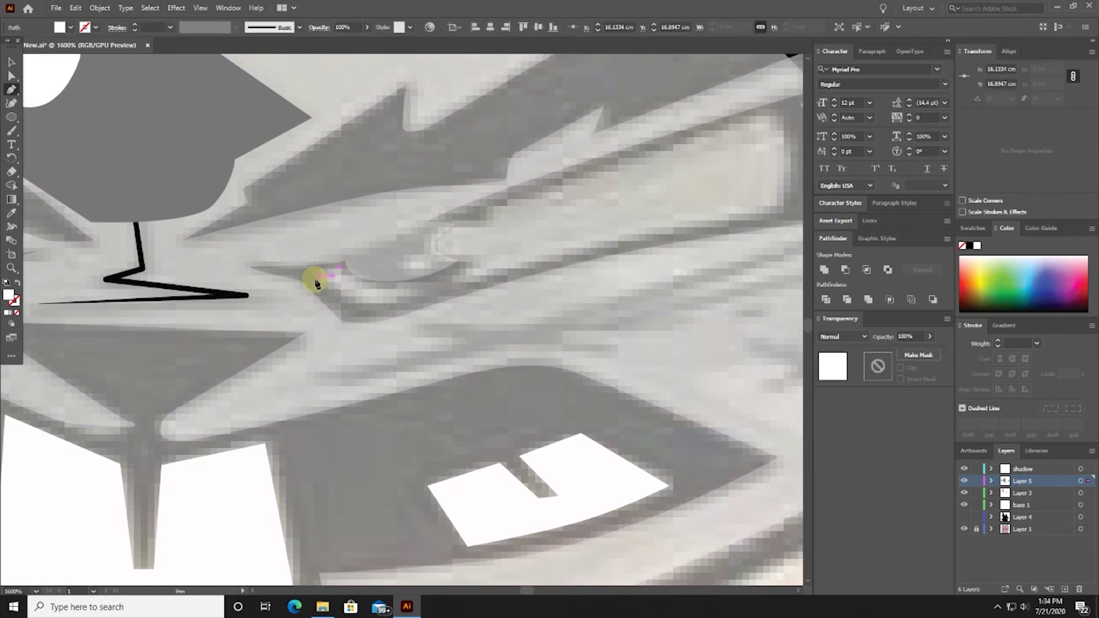
left_click_drag(317, 284, 320, 281)
left_click_drag(378, 304, 394, 308)
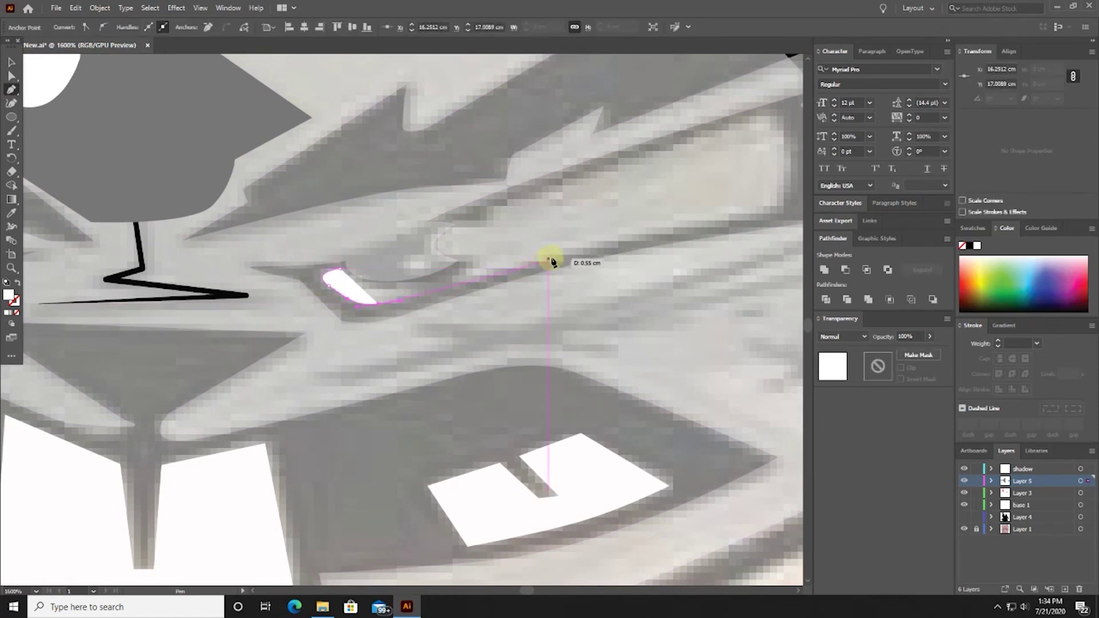
mouse_move(551, 261)
left_mouse_down()
mouse_move(687, 221)
mouse_move(552, 264)
left_mouse_up()
left_click(616, 260)
left_click_drag(658, 232, 658, 214)
left_click_drag(653, 172, 649, 166)
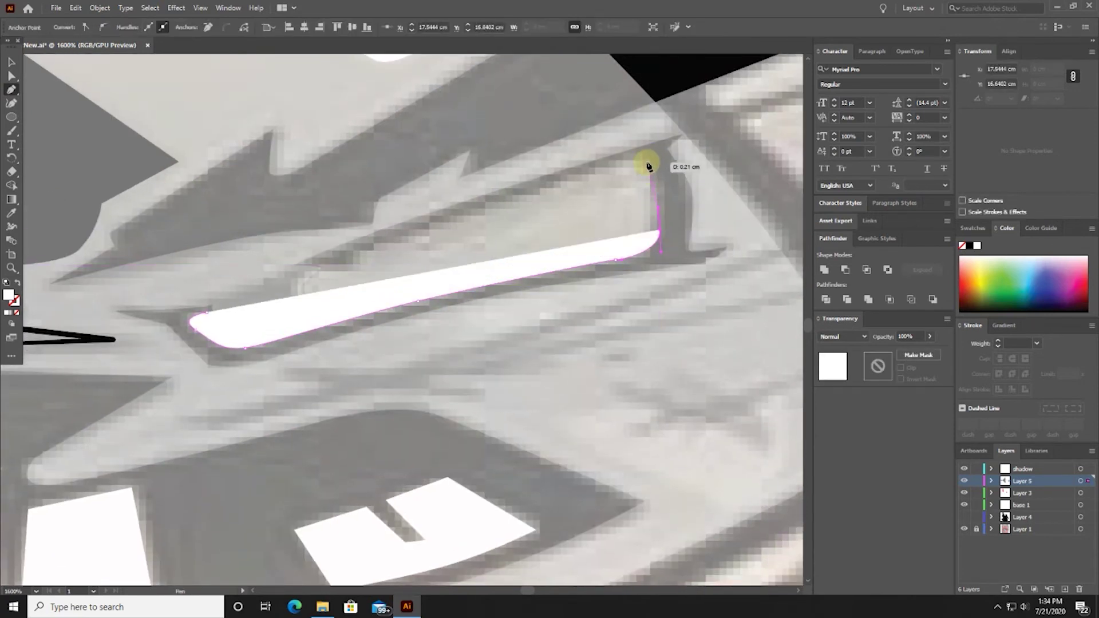
left_click(569, 186)
left_click_drag(213, 321, 324, 287)
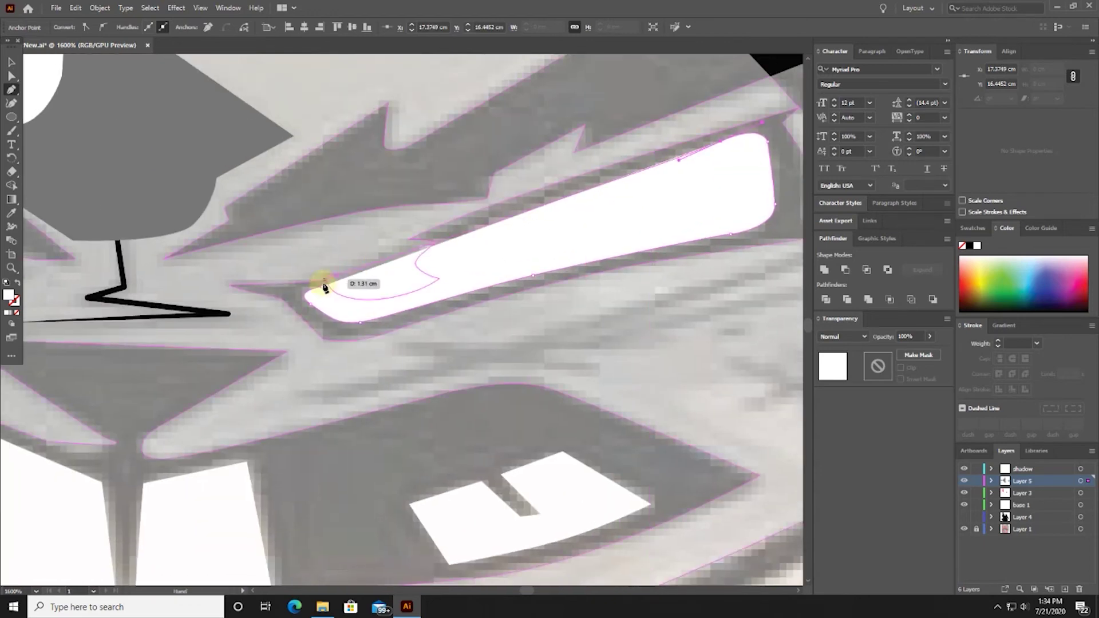
key("v")
scroll(516, 372, "down", 3)
scroll(748, 335, "down", 2)
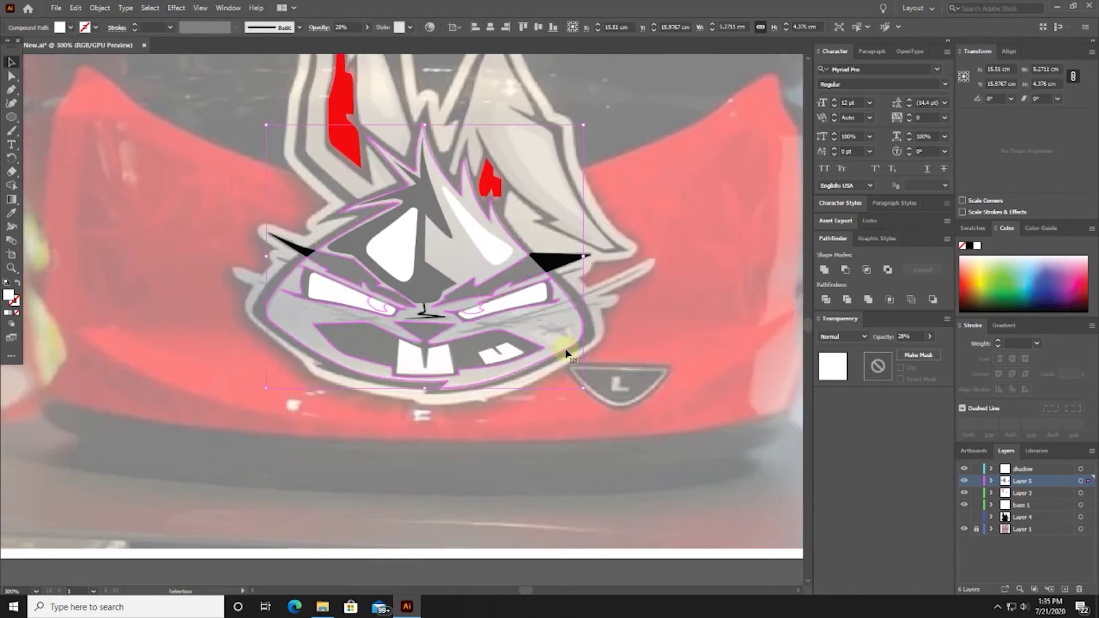
- Show Layer 4's black outline art and select the face and eye shapes
left_click(965, 517)
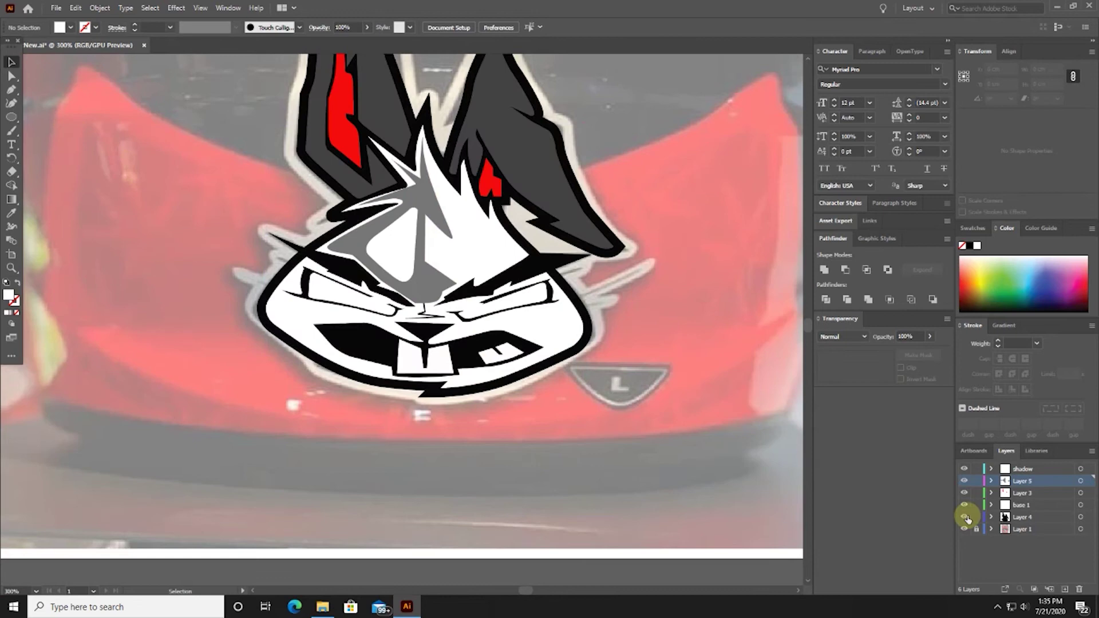
left_click(459, 266)
left_click(643, 417)
scroll(393, 294, "up", 2)
left_click(324, 272)
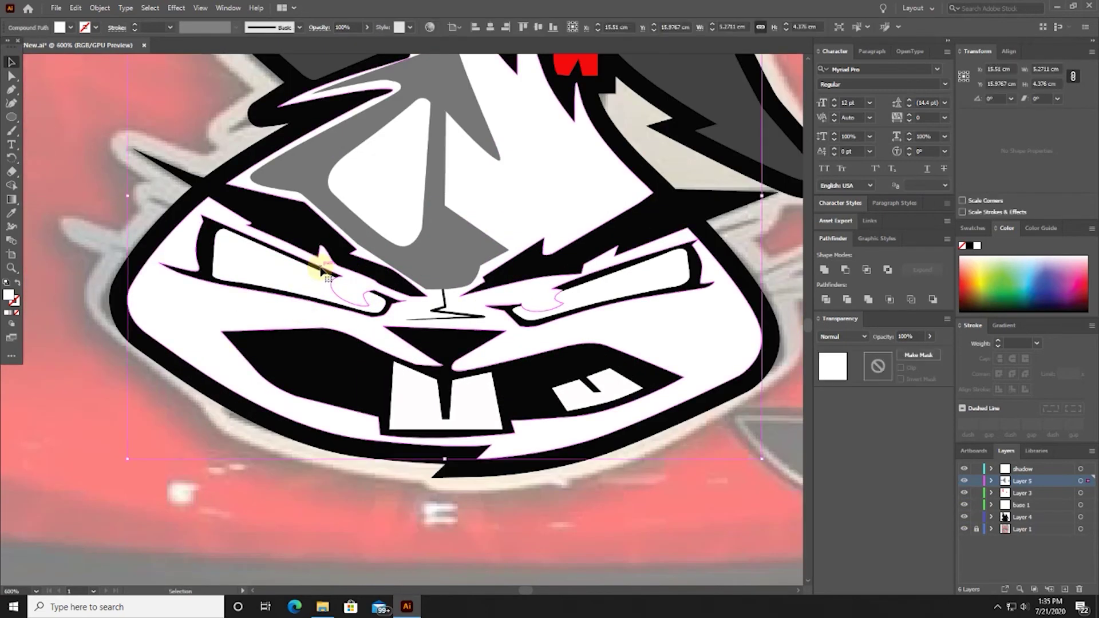
- Split the overlapping face and eye shapes with Pathfinder Divide and ungroup the pieces
left_click(372, 297, "shift")
left_click(826, 300)
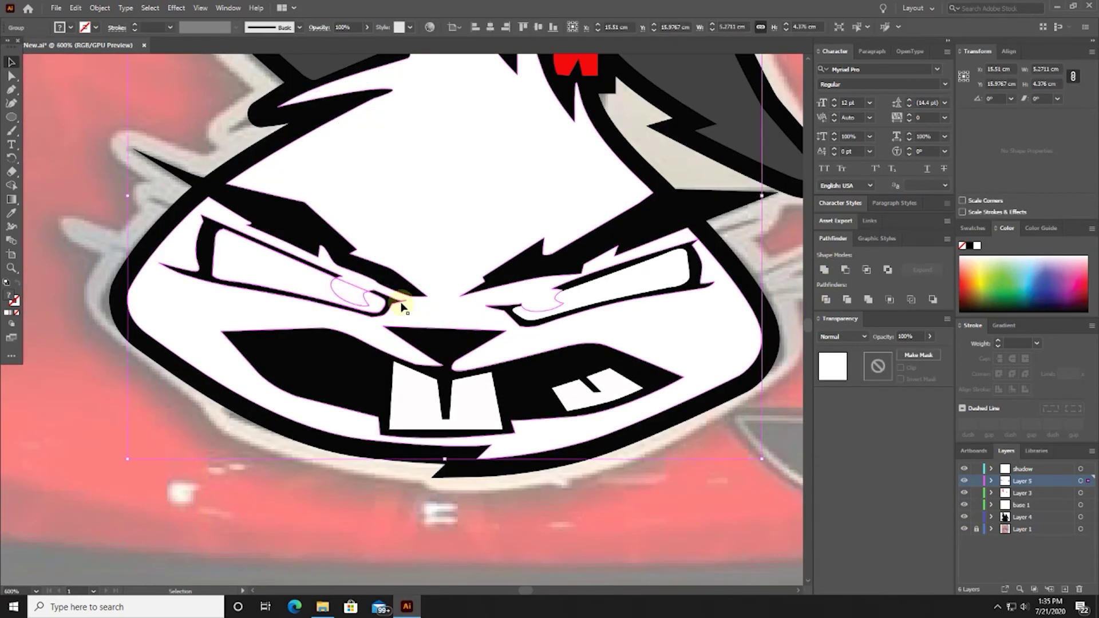
key("ctrl+z")
left_click(343, 289, "shift")
left_click(826, 299)
right_click(362, 297)
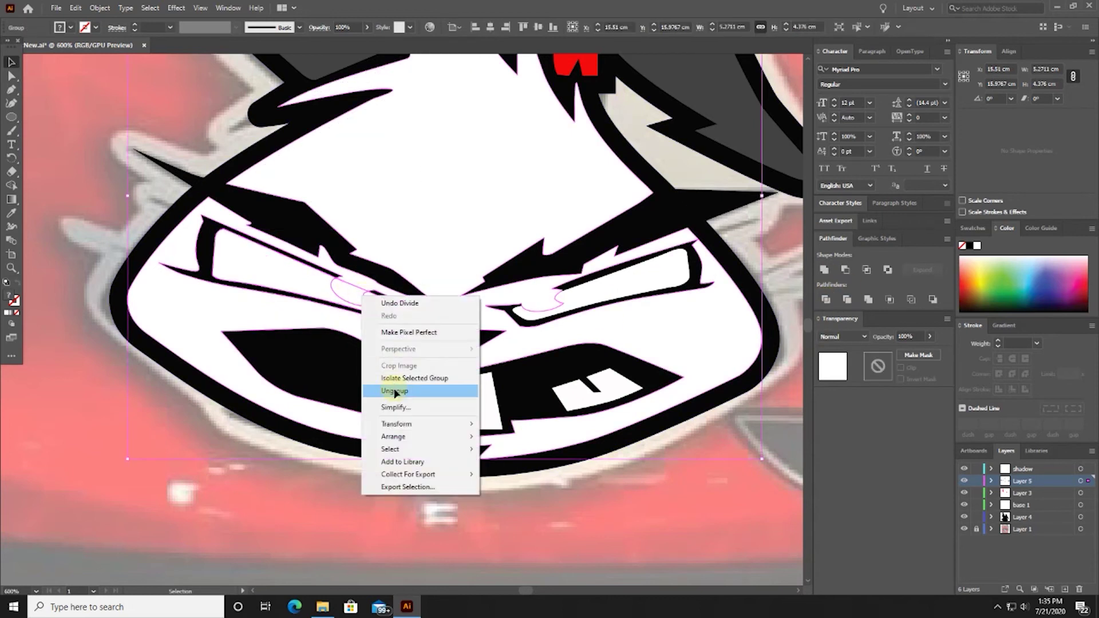
left_click(395, 392)
left_click(368, 294)
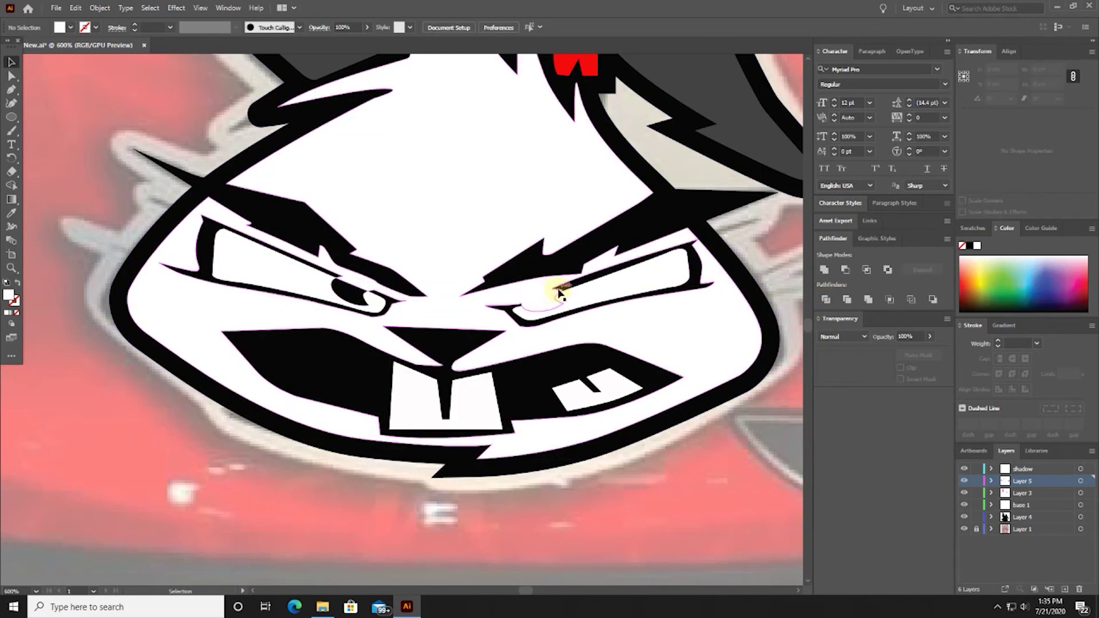
- Change a divided face piece's stacking order through Arrange
left_click(478, 167)
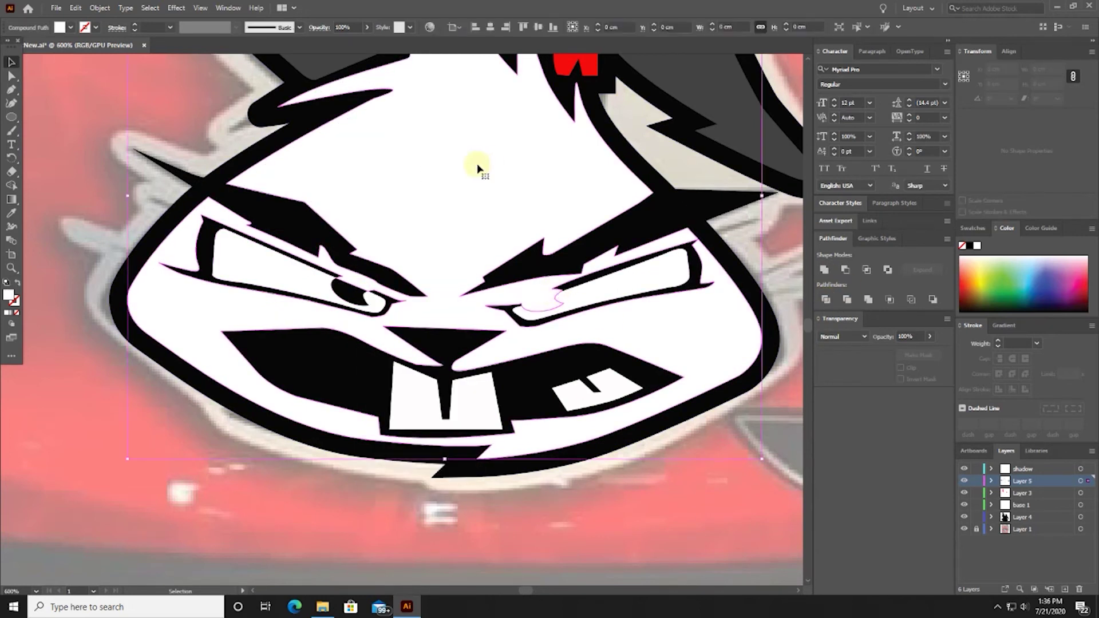
right_click(490, 161)
left_click(687, 358)
left_click(690, 486)
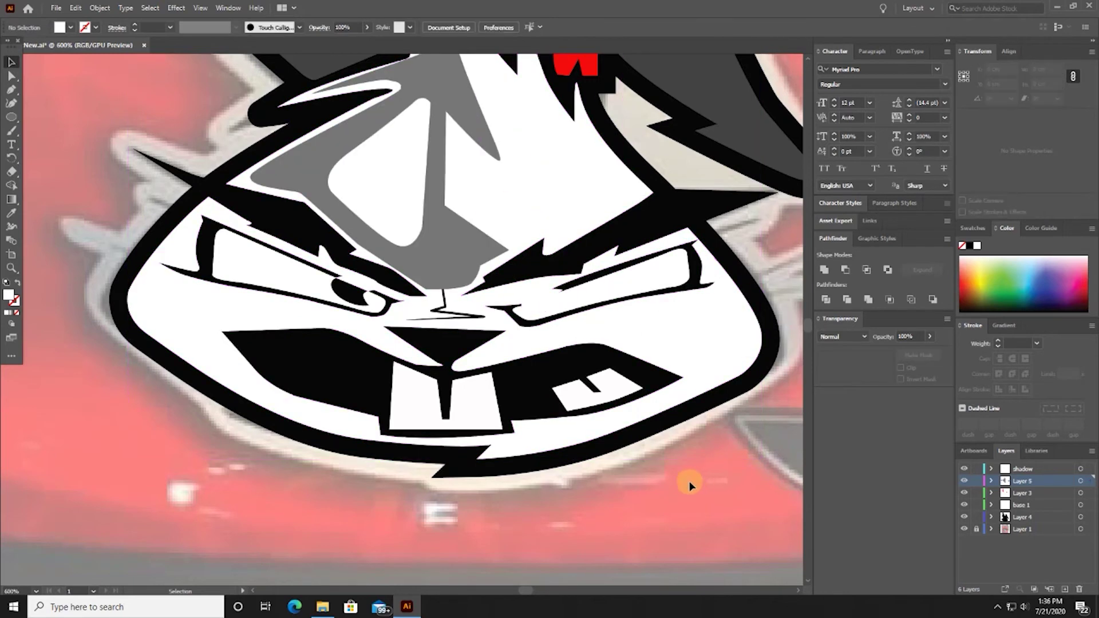
- Select the right eye pieces, then zoom in on the left eye
left_click(553, 315)
left_click(546, 291, "shift")
left_click(827, 300)
right_click(569, 299)
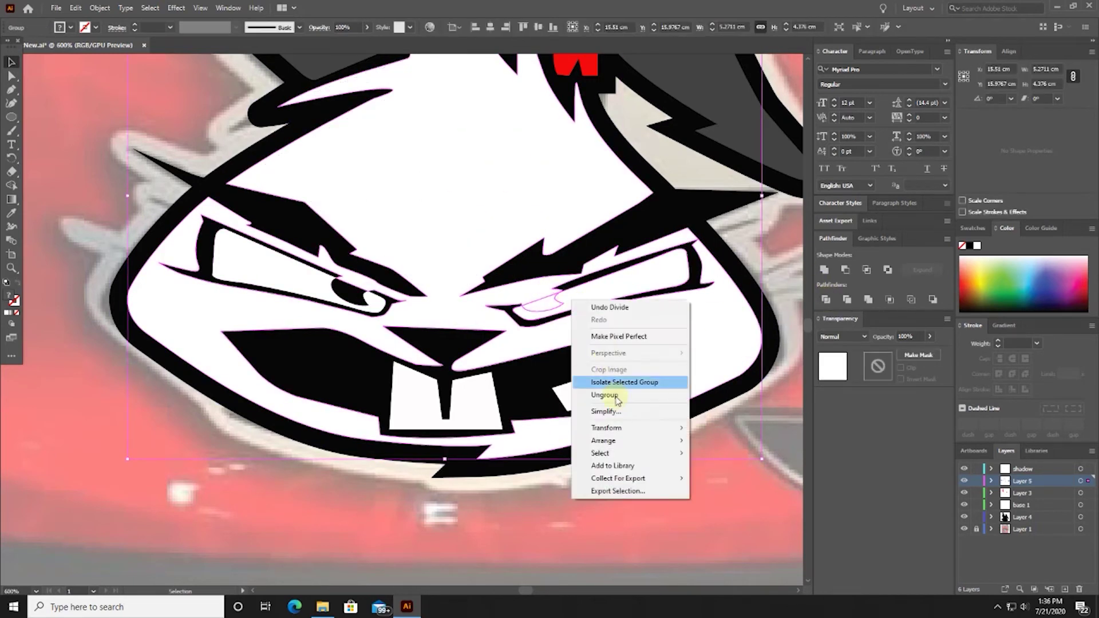
left_click(544, 304)
key("ctrl+plus")
scroll(385, 311, "up", 3)
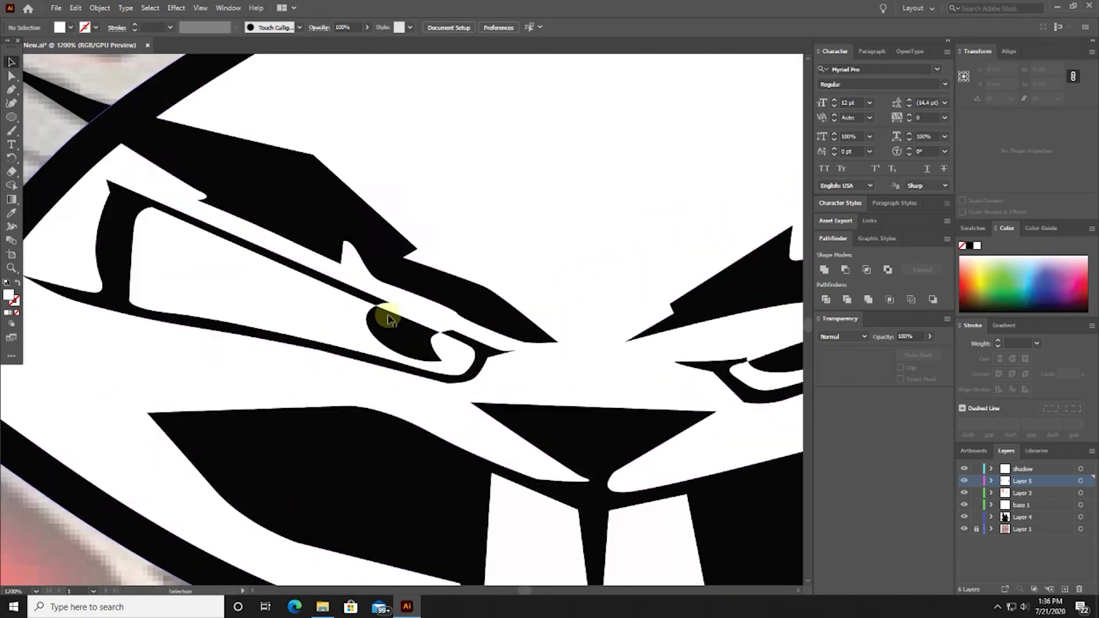
scroll(315, 240, "up", 3)
- Reshape the left pupil's edge anchors to remove the white notch
key("a")
left_click(323, 241)
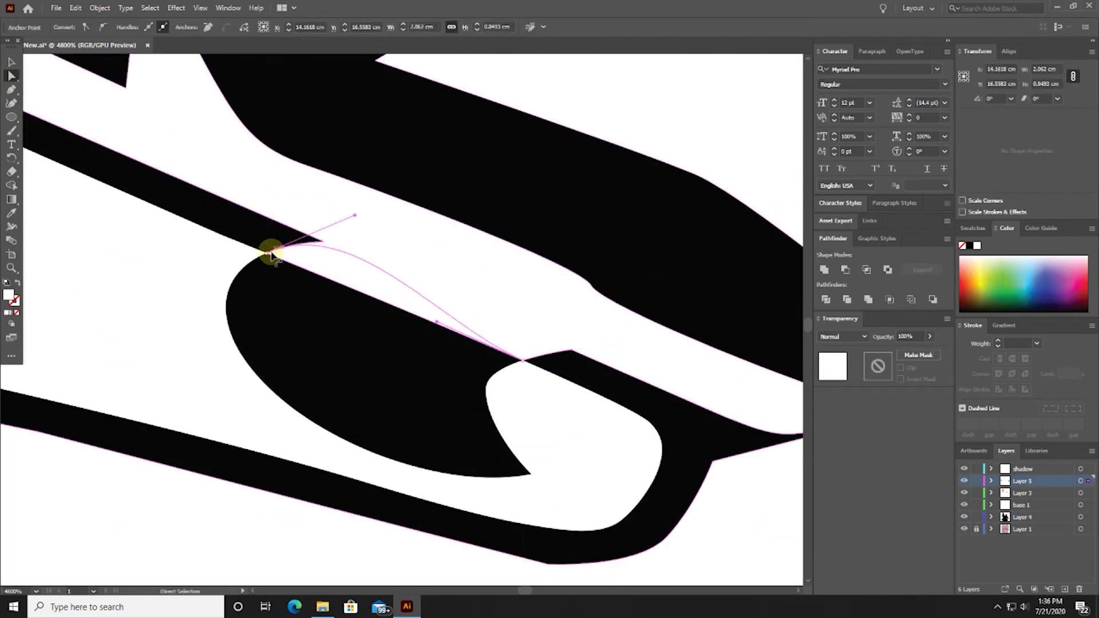
mouse_move(269, 245)
left_mouse_down()
mouse_move(567, 359)
mouse_move(393, 275)
mouse_move(462, 324)
mouse_move(343, 312)
mouse_move(363, 363)
left_mouse_up()
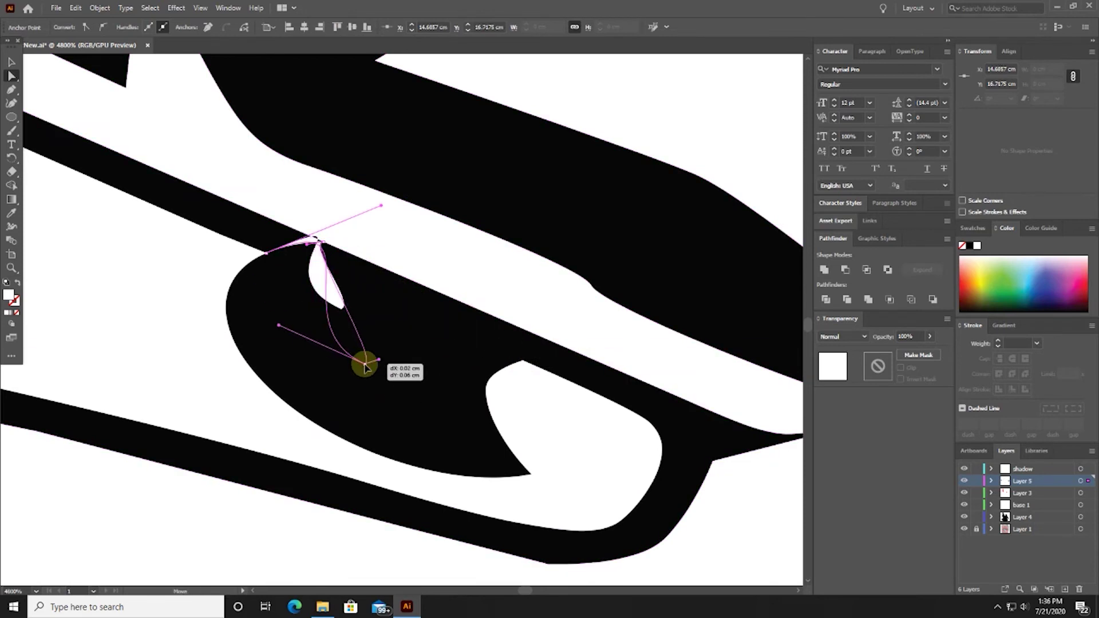
mouse_move(306, 249)
left_mouse_down()
mouse_move(381, 355)
mouse_move(319, 262)
left_mouse_up()
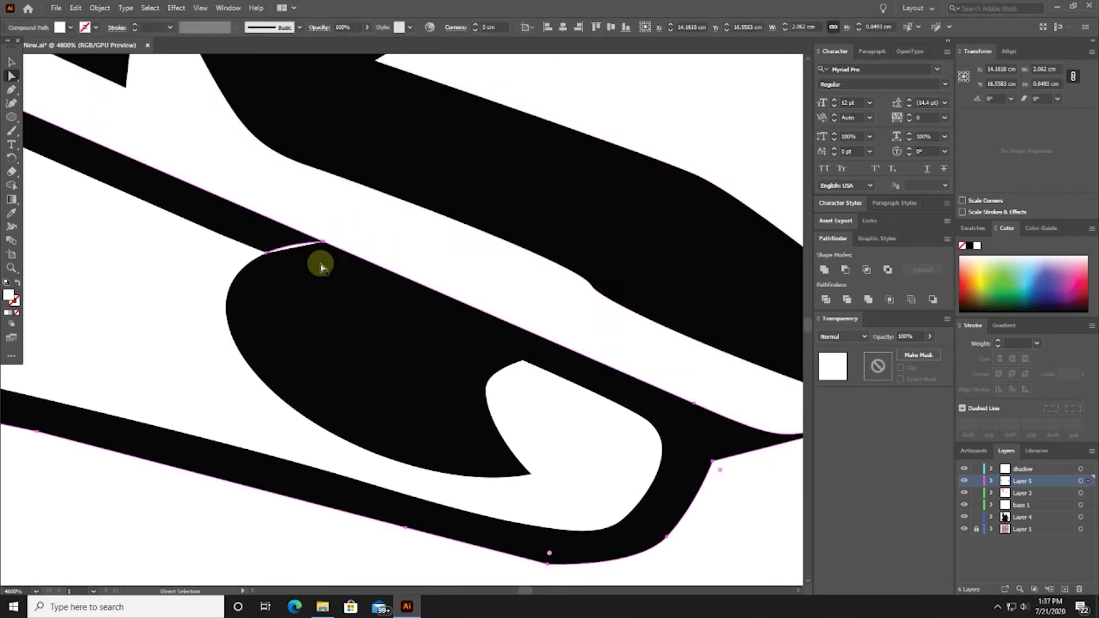
left_click(400, 326)
left_click(517, 359)
scroll(492, 352, "down", 1, "alt")
scroll(442, 344, "down", 2, "alt")
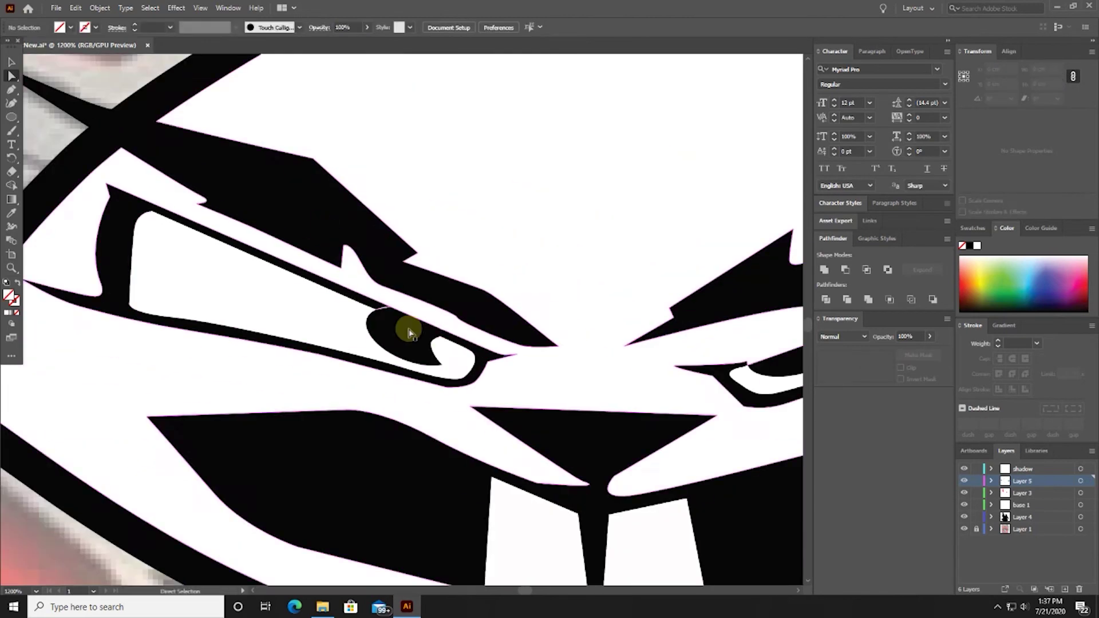
scroll(478, 338, "down", 1, "alt")
scroll(478, 338, "up", 4, "alt")
- Cover the gap on the eye's top edge with a small black six-sided patch
left_click(659, 339)
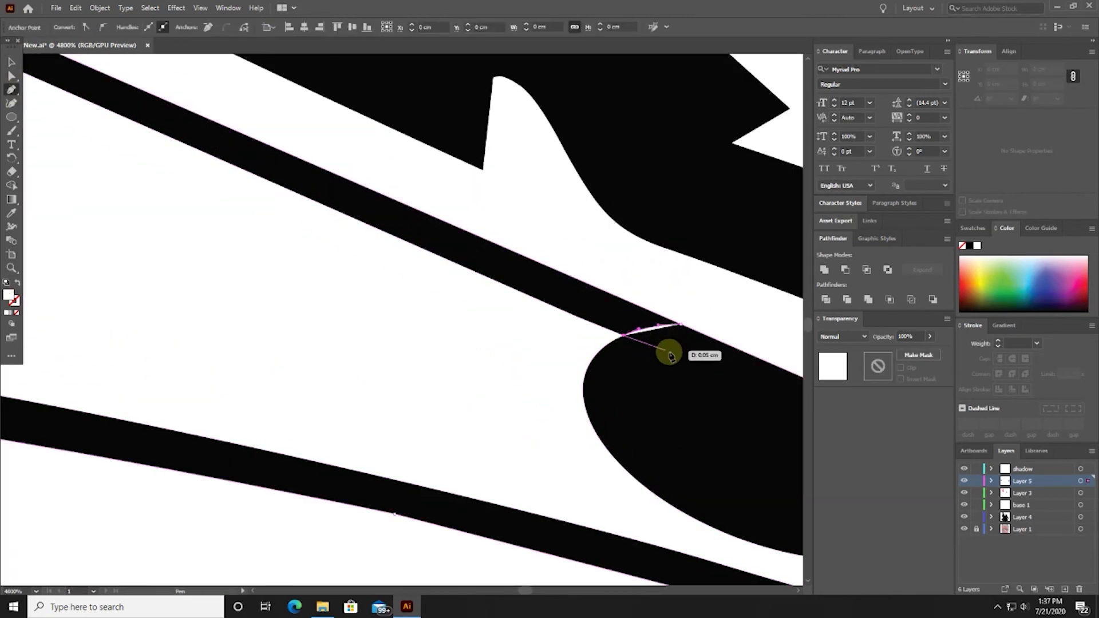
mouse_move(668, 351)
left_mouse_down()
mouse_move(681, 329)
mouse_move(629, 347)
left_mouse_up()
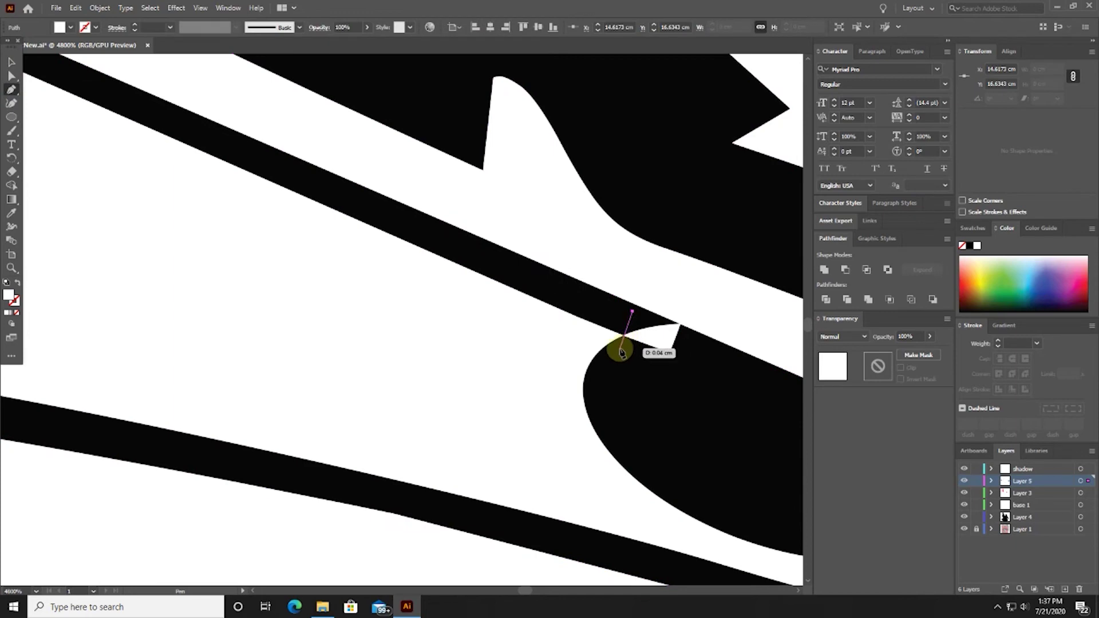
left_click(675, 373)
left_click(705, 355)
left_click(705, 335)
left_click(642, 307)
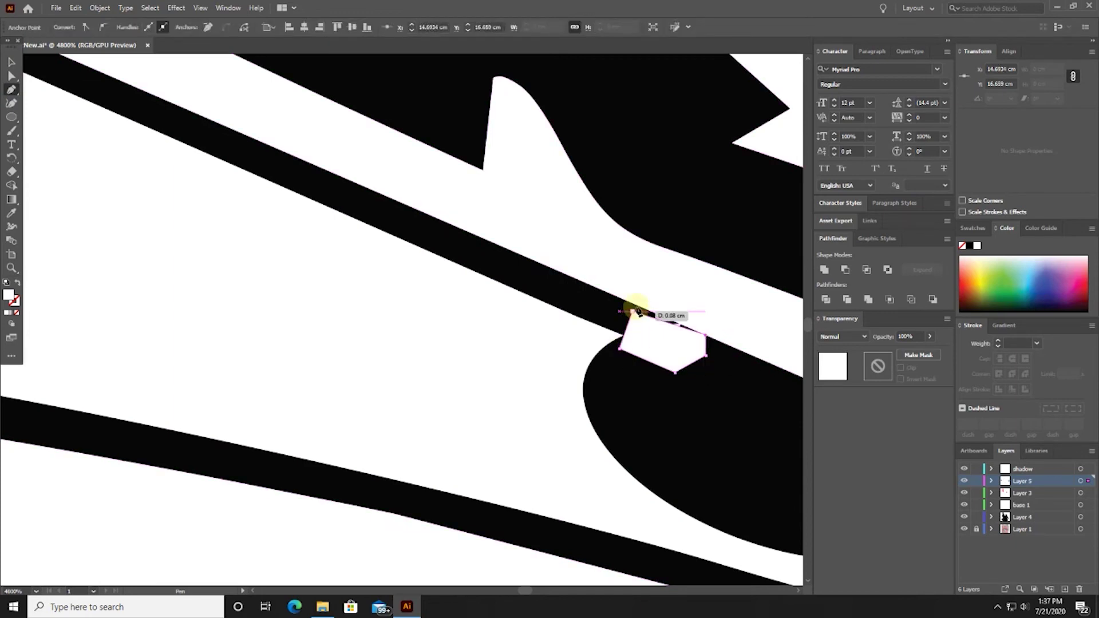
left_click(399, 203)
scroll(663, 385, "down", 6)
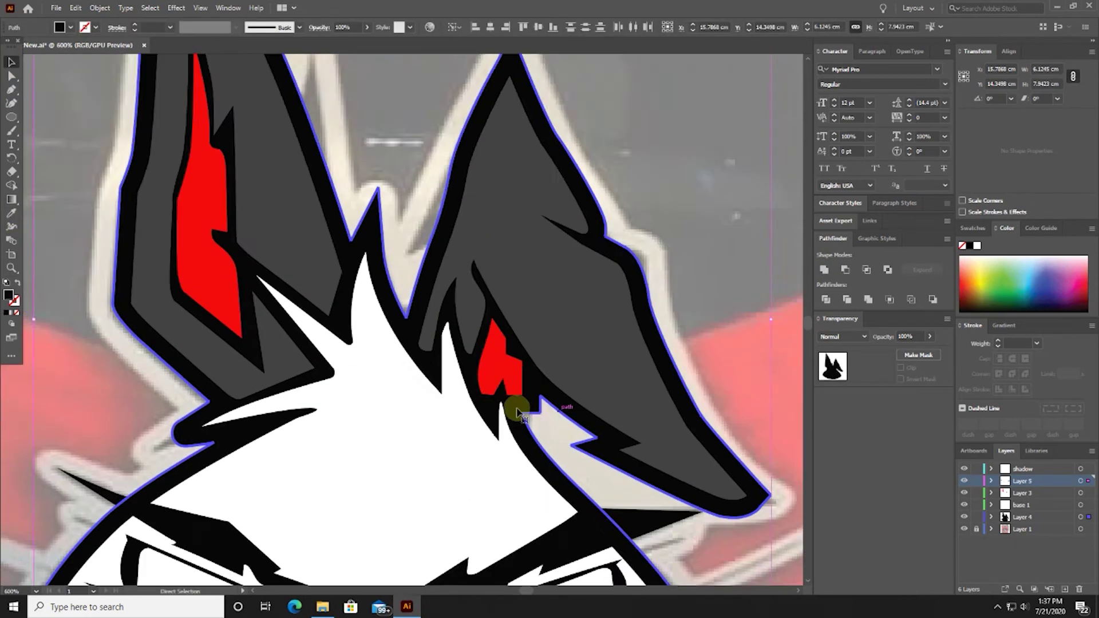
scroll(630, 361, "down", 10)
scroll(503, 355, "up", 3)
scroll(515, 338, "up", 3)
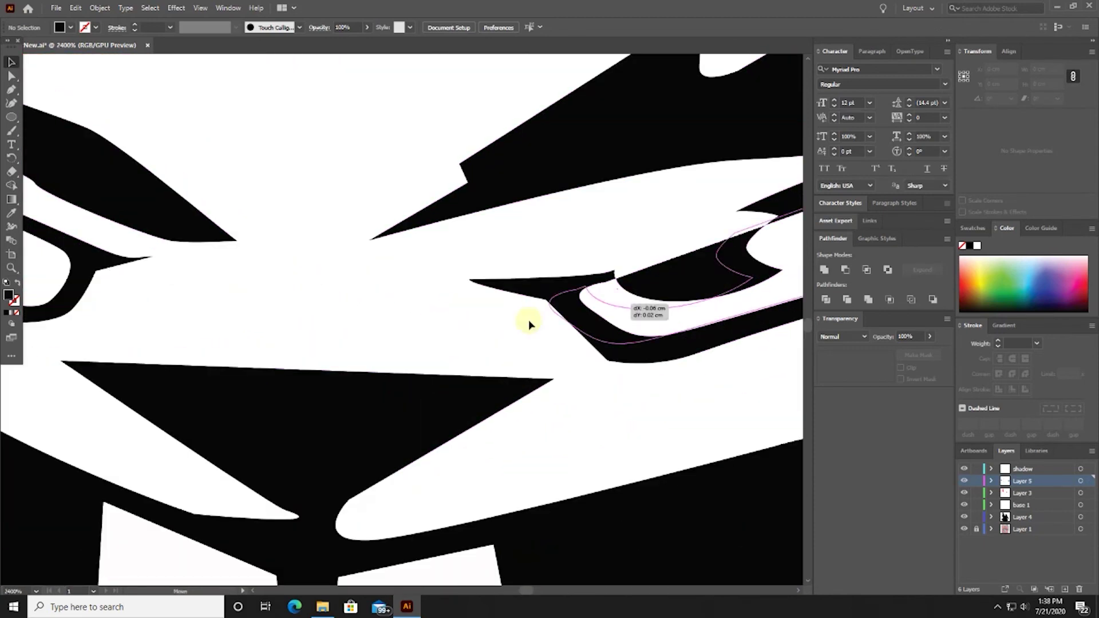
scroll(515, 344, "up", 3)
scroll(552, 385, "up", 3)
- Draw a longer black patch along the eye's top edge, then zoom out
key("p")
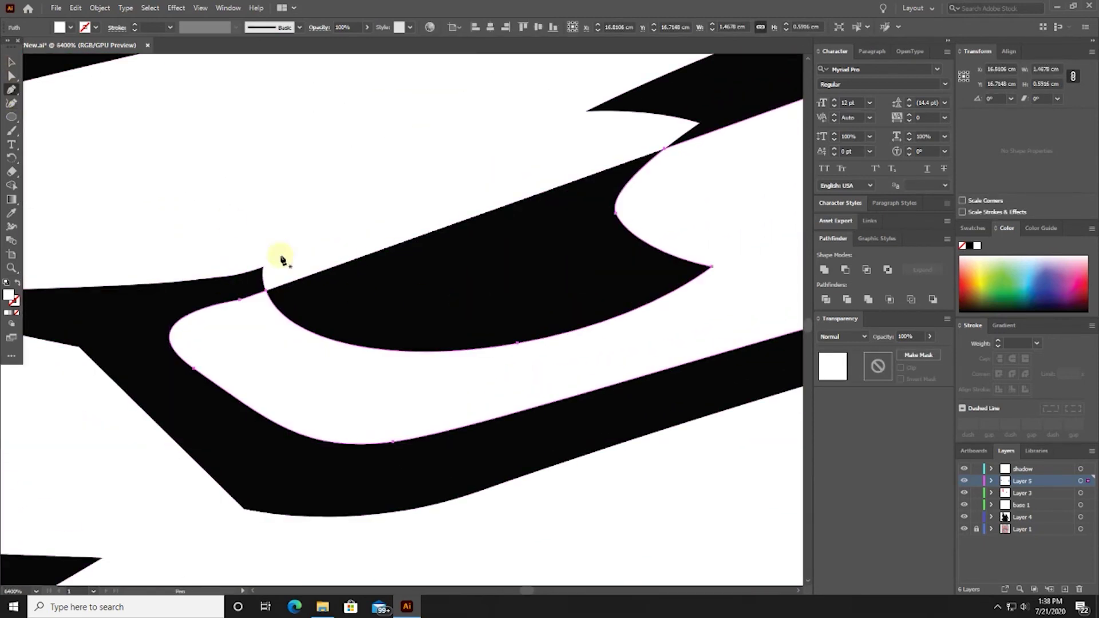
left_click(264, 267)
left_click(584, 112)
left_click(681, 87)
left_click(728, 106)
left_click(729, 125)
left_click(344, 261)
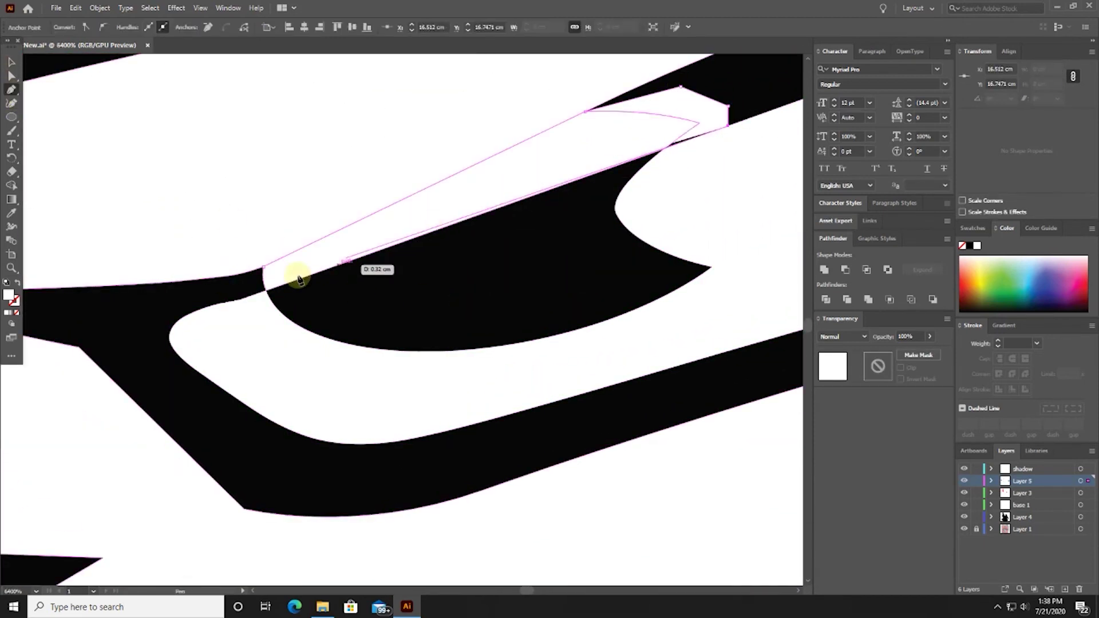
left_click(267, 292)
left_click(264, 269)
key("v")
left_click(12, 289)
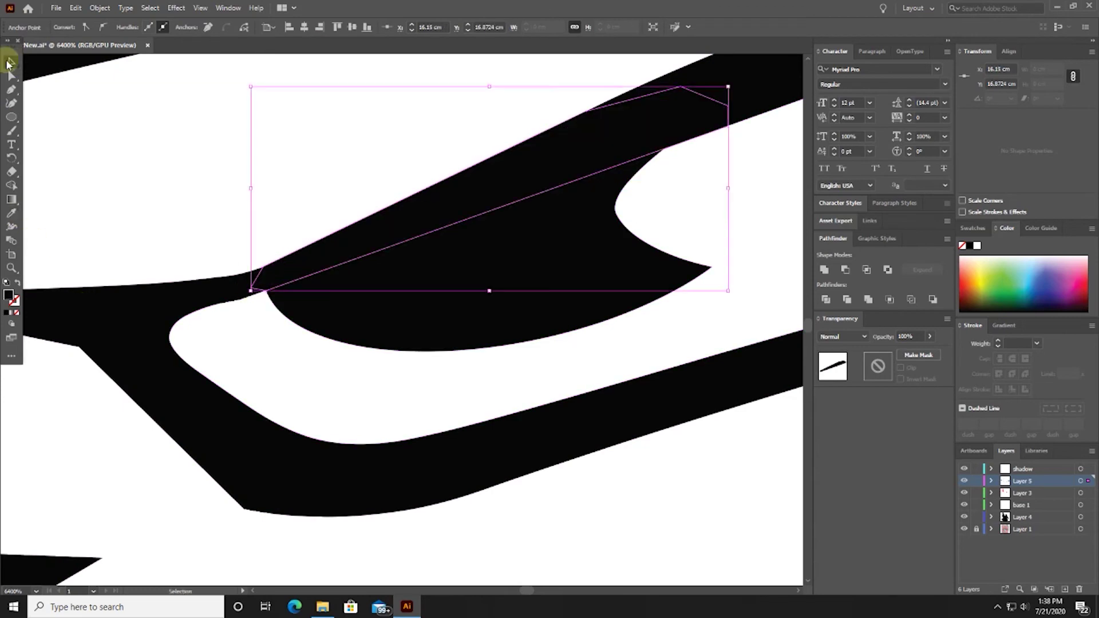
key("ctrl+shift+a")
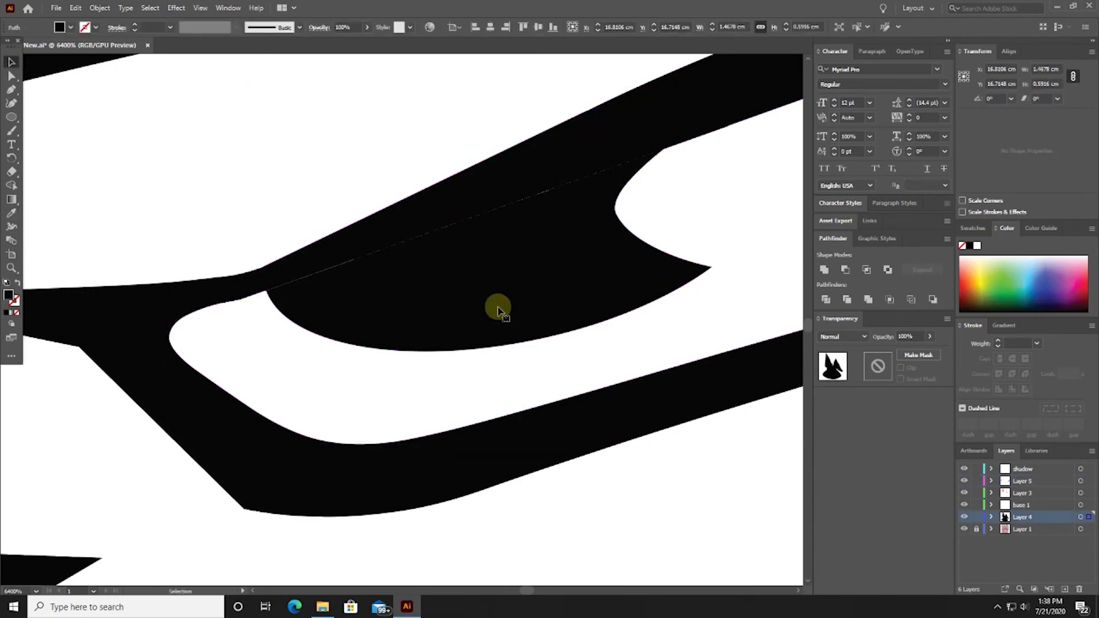
key("ctrl+minus")
key("ctrl+minus")
key("ctrl+minus")
key("ctrl+minus")
key("ctrl+minus")
key("ctrl+minus")
scroll(716, 269, "up", 3)
- Reorder the forehead shape and give it a light grey fill
scroll(682, 314, "up", 2)
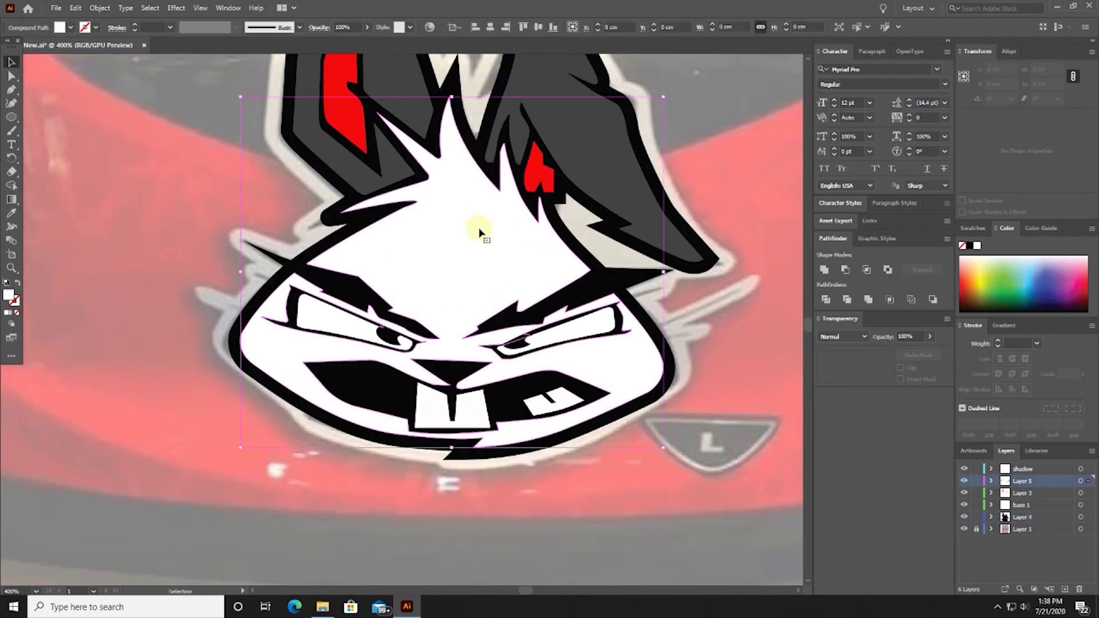
right_click(479, 229)
left_click(687, 396)
left_click(467, 240)
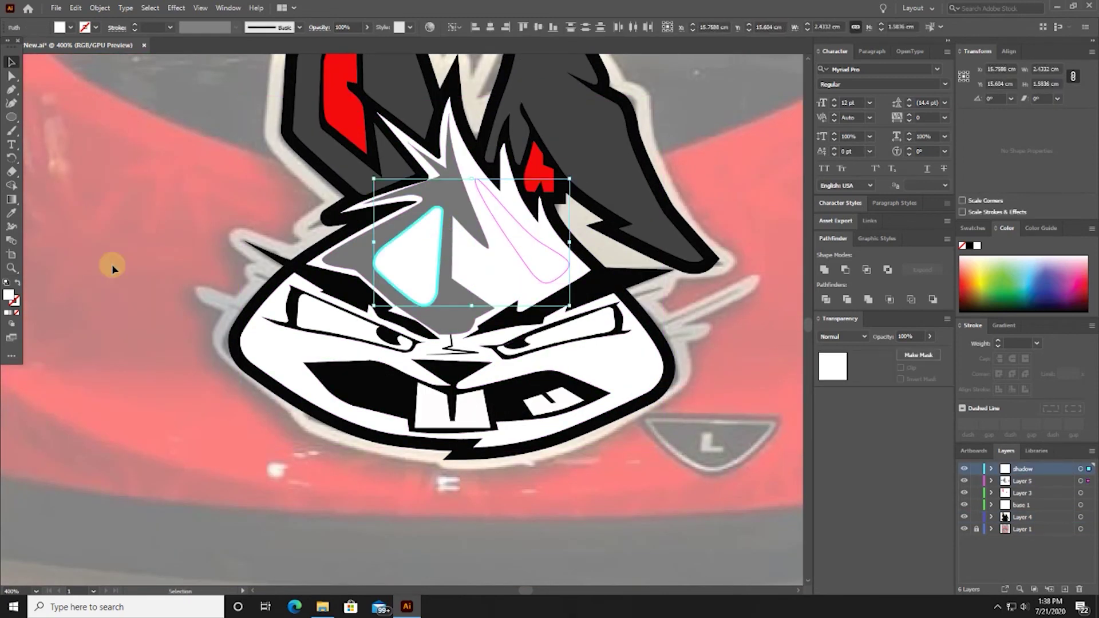
double_click(9, 295)
left_click(399, 253)
left_click(664, 230)
- Set the forehead fill to grey #AAAAAA
left_click(503, 363)
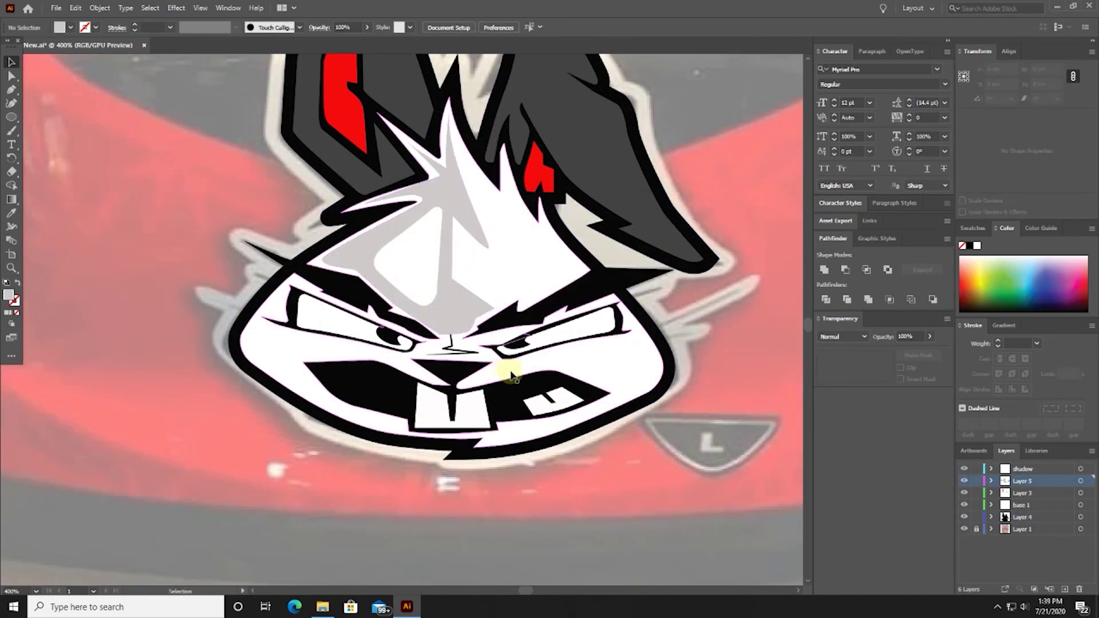
left_click(393, 252)
double_click(8, 295)
type("AAAAAA")
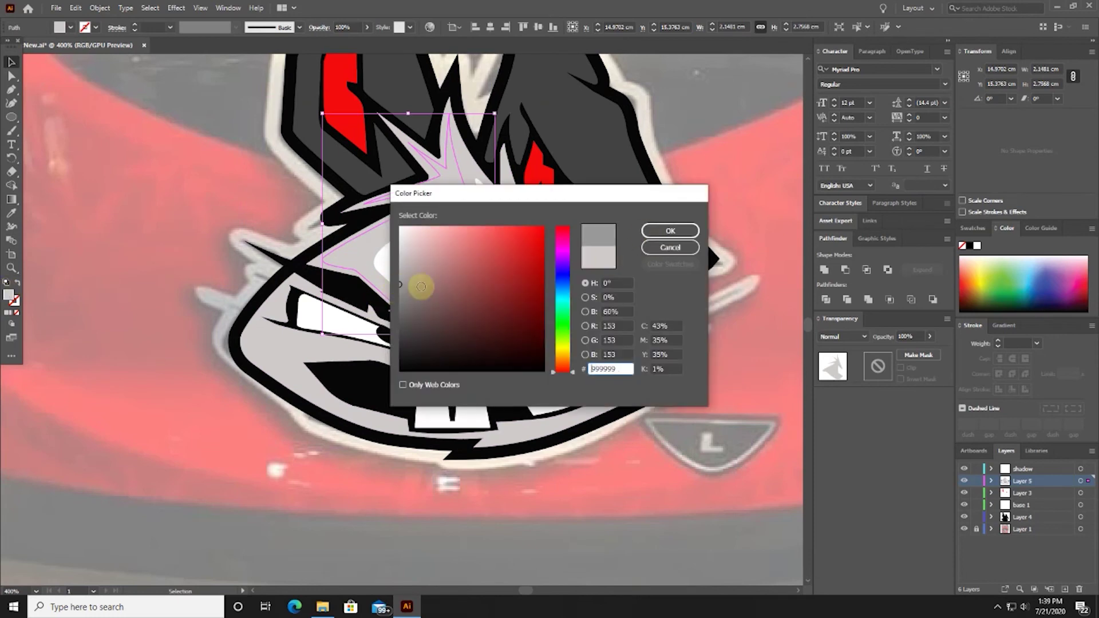
left_click(670, 231)
left_click(42, 256)
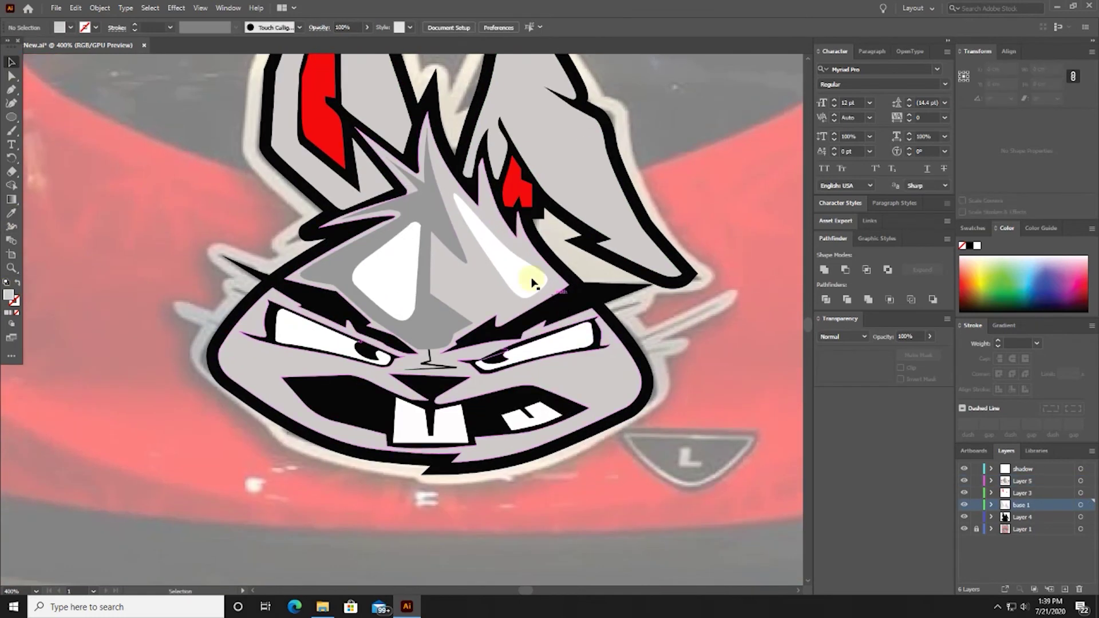
- Give the white eye highlight shape the grey fill
left_click(532, 282)
double_click(9, 295)
left_click(670, 230)
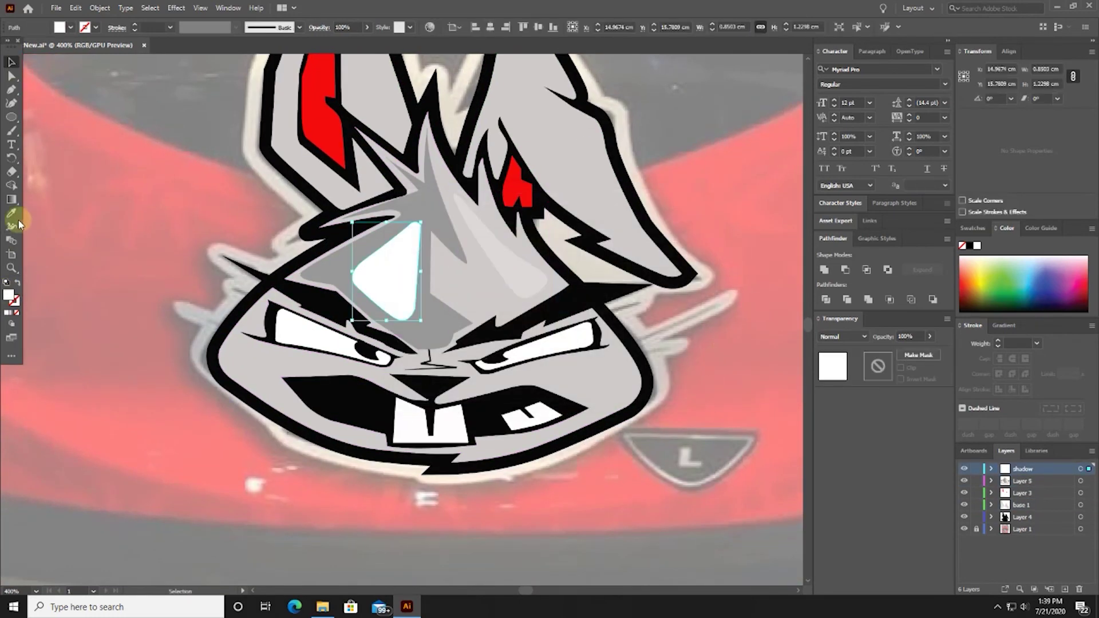
left_click(57, 114)
scroll(616, 472, "down", 2)
- Try moving the whole rabbit off the photo, then undo the move
left_click(624, 475)
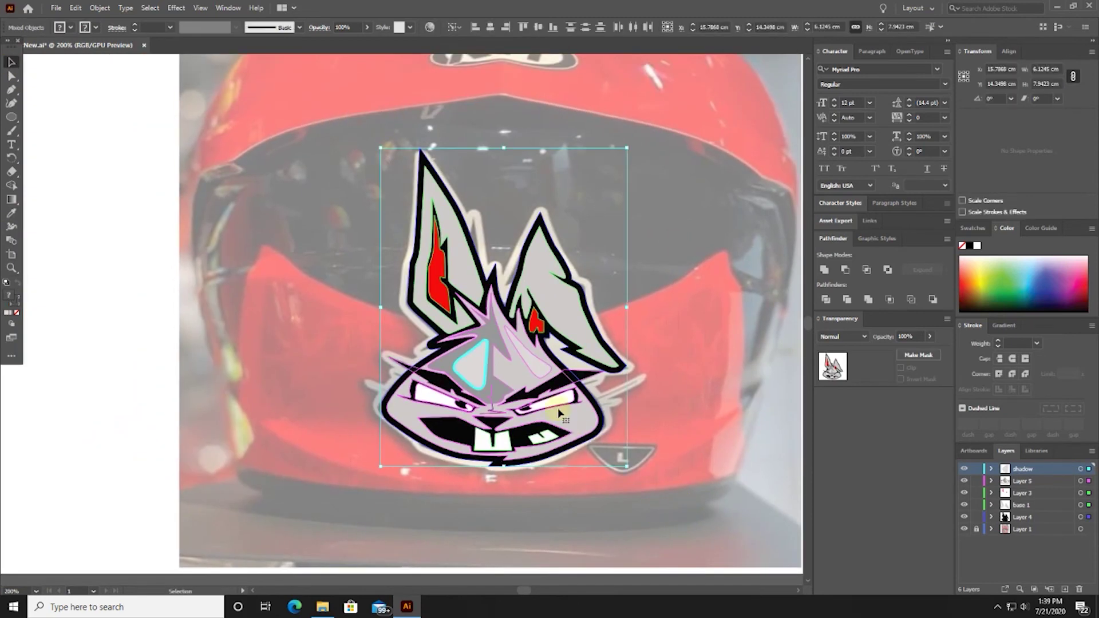
key("ctrl+shift+a")
left_click(632, 490)
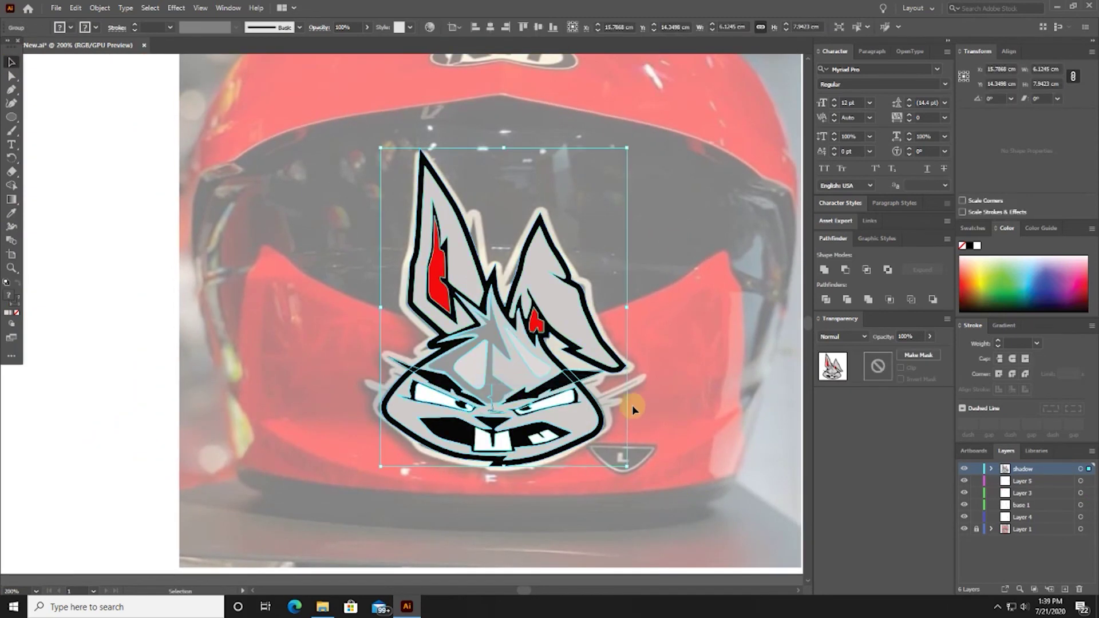
left_click_drag(609, 498, 554, 445)
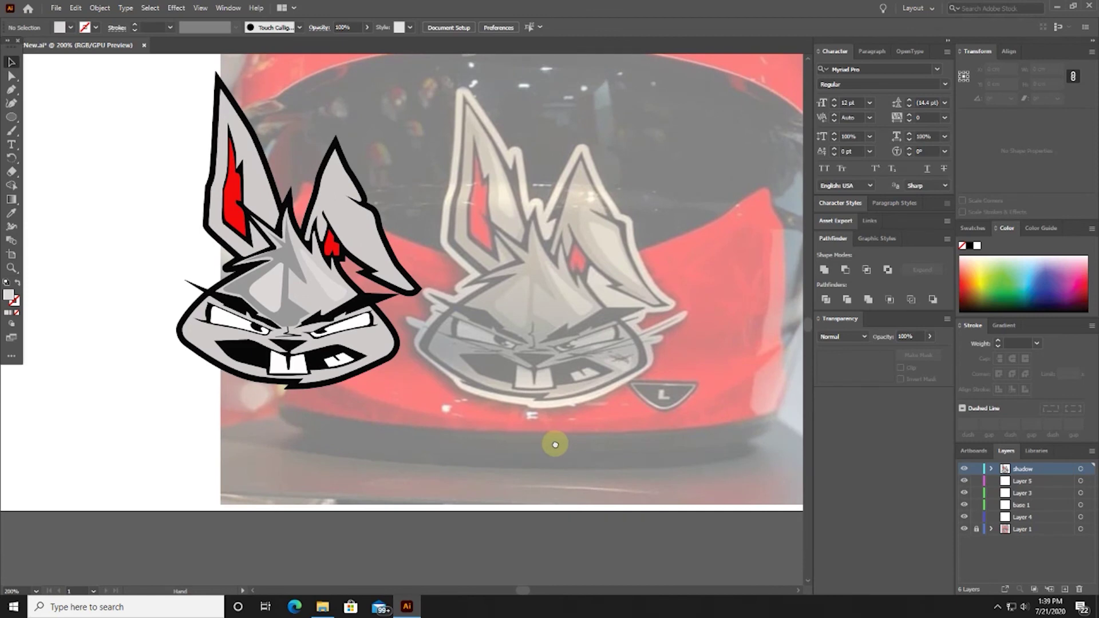
key("ctrl+z")
- Test a lower opacity on the ear shape, undo it, and hide Layer 4
right_click(620, 245)
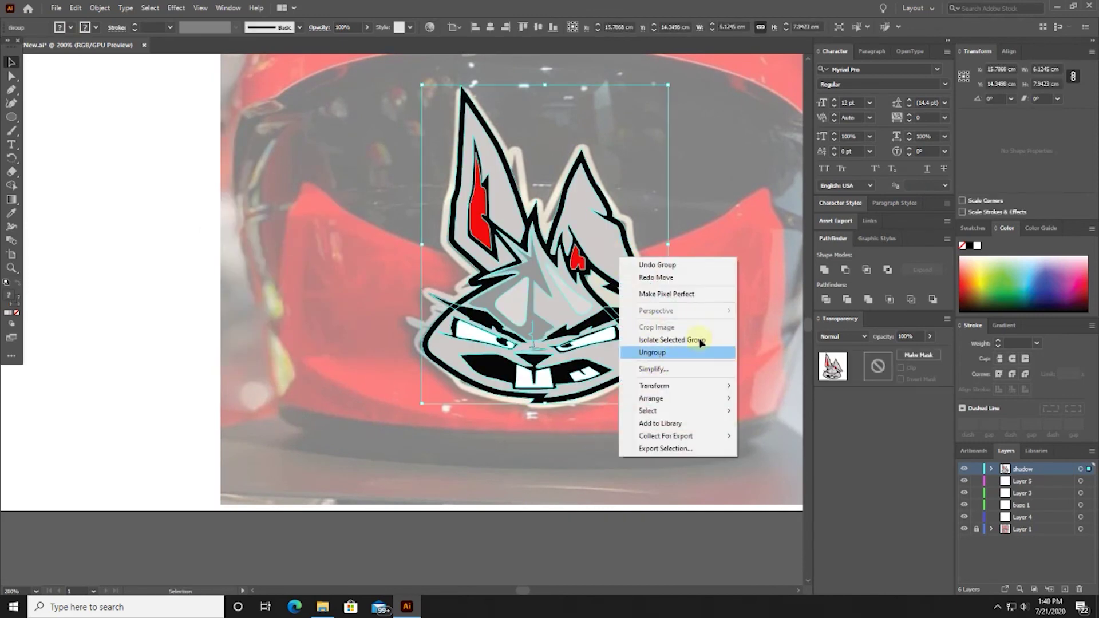
left_click(930, 337)
left_click_drag(937, 350, 900, 351)
key("ctrl+z")
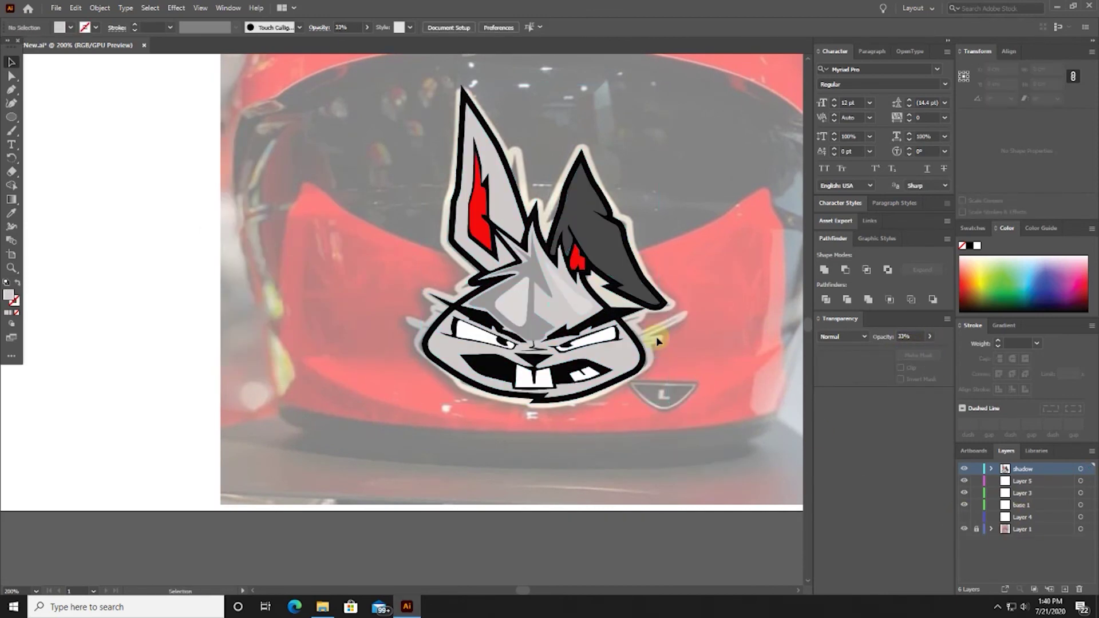
key("ctrl+z")
key("ctrl+z")
key("ctrl+z")
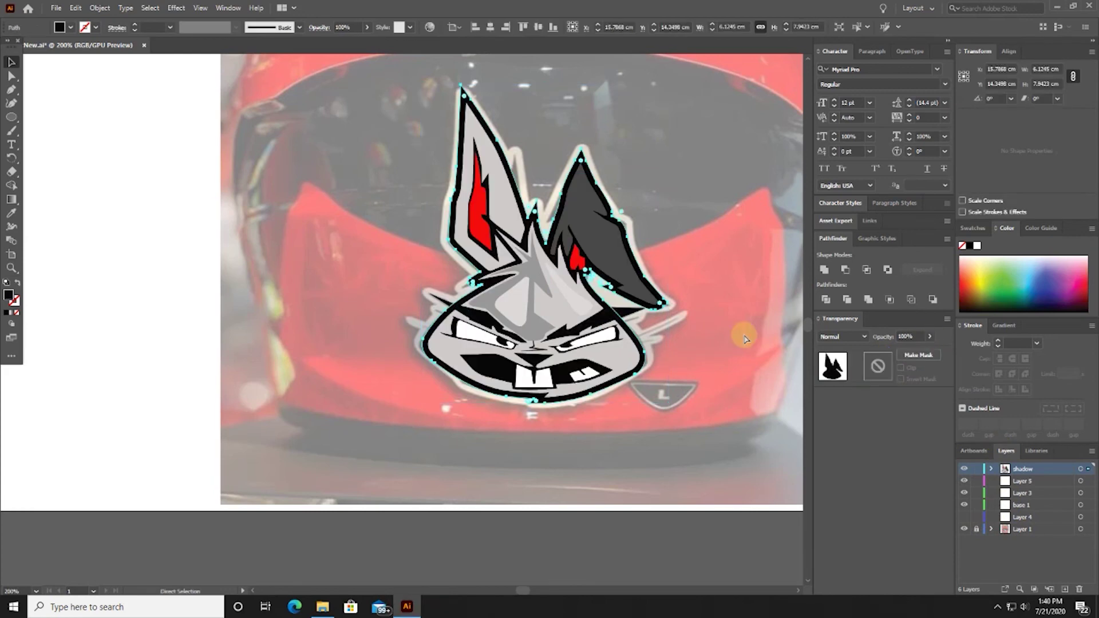
key("ctrl+z")
key("ctrl+z")
left_click(965, 519)
- Lower the right ear shape's opacity to 42%
left_click(614, 245)
left_click(930, 337)
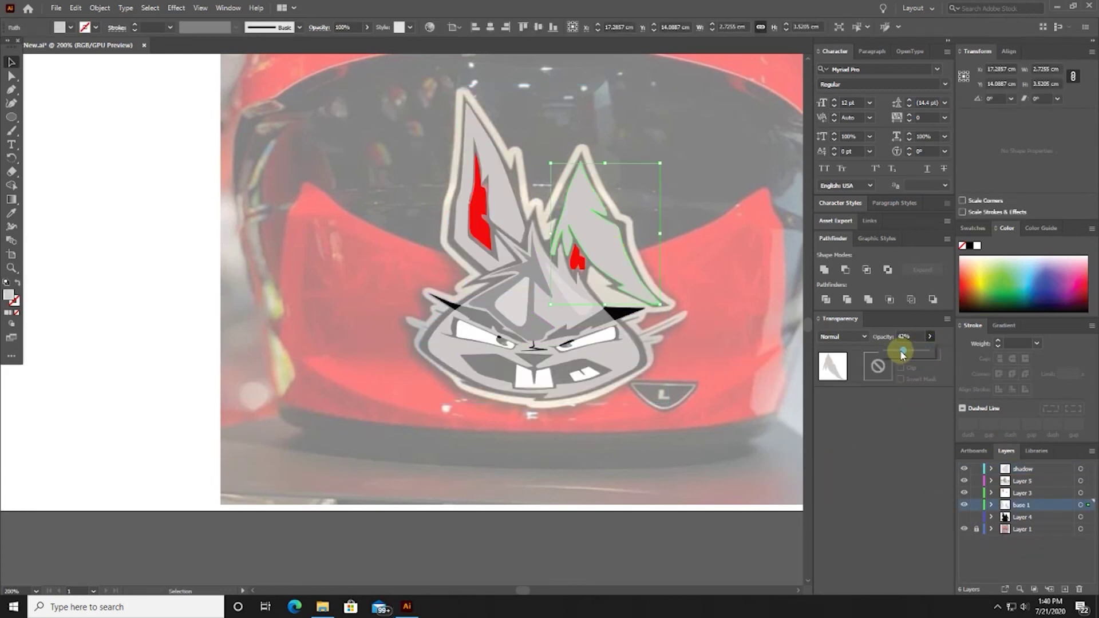
left_click_drag(901, 350, 890, 350)
left_click(716, 289)
- Trace a curved highlight shape inside the ear and fill it with sampled pale grey
scroll(660, 235, "up", 2)
left_click_drag(435, 307, 435, 308)
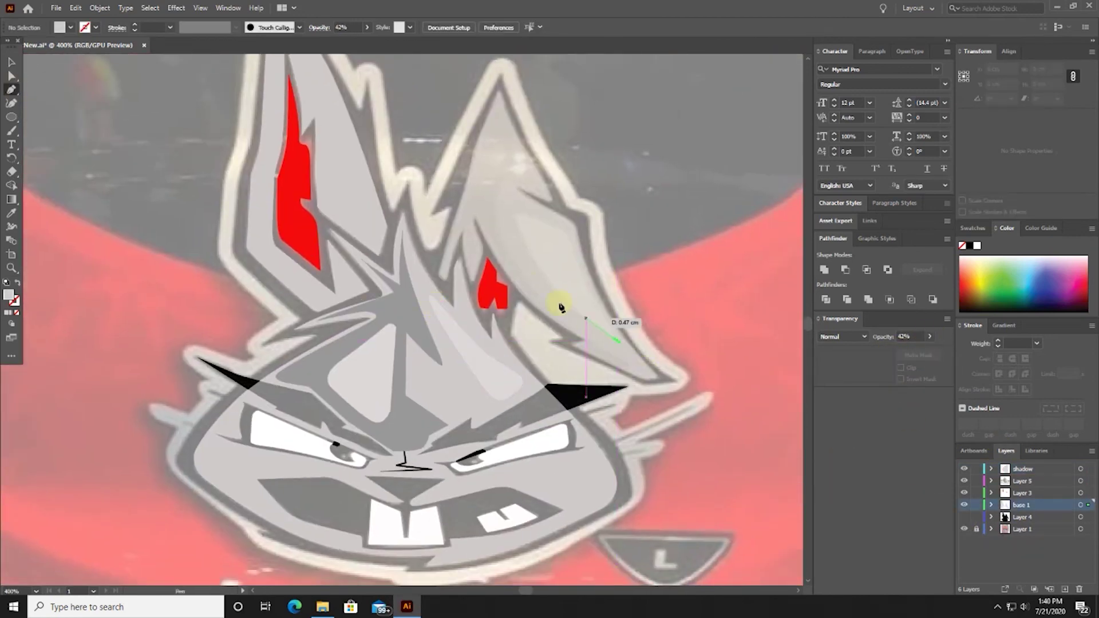
left_click_drag(519, 227, 513, 189)
key("ctrl+plus")
key("ctrl+plus")
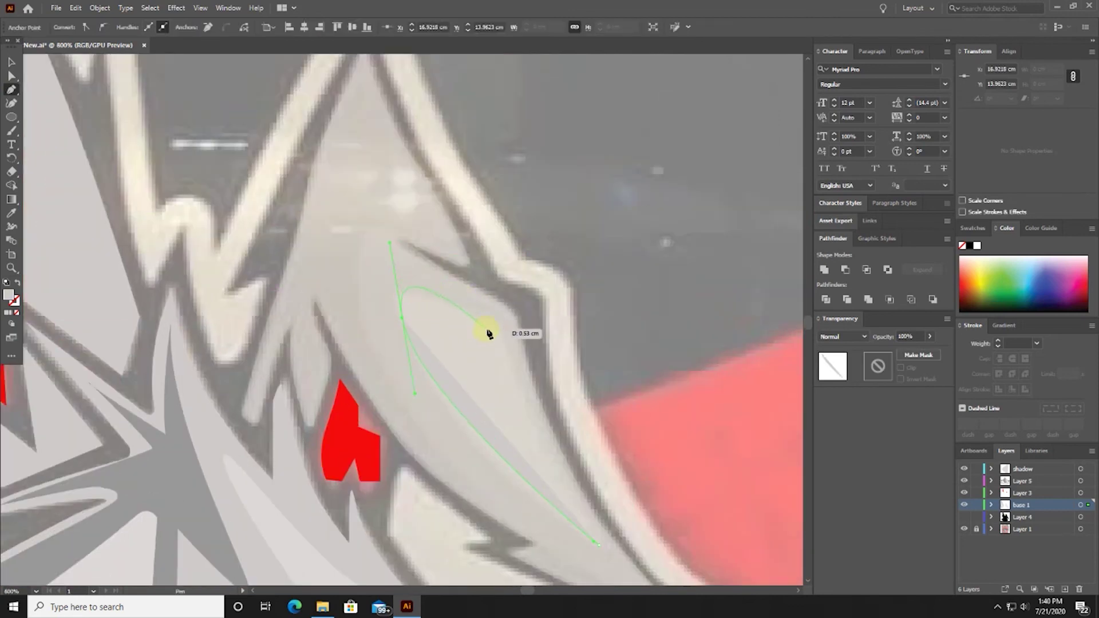
left_click(487, 329)
scroll(485, 286, "down", 3)
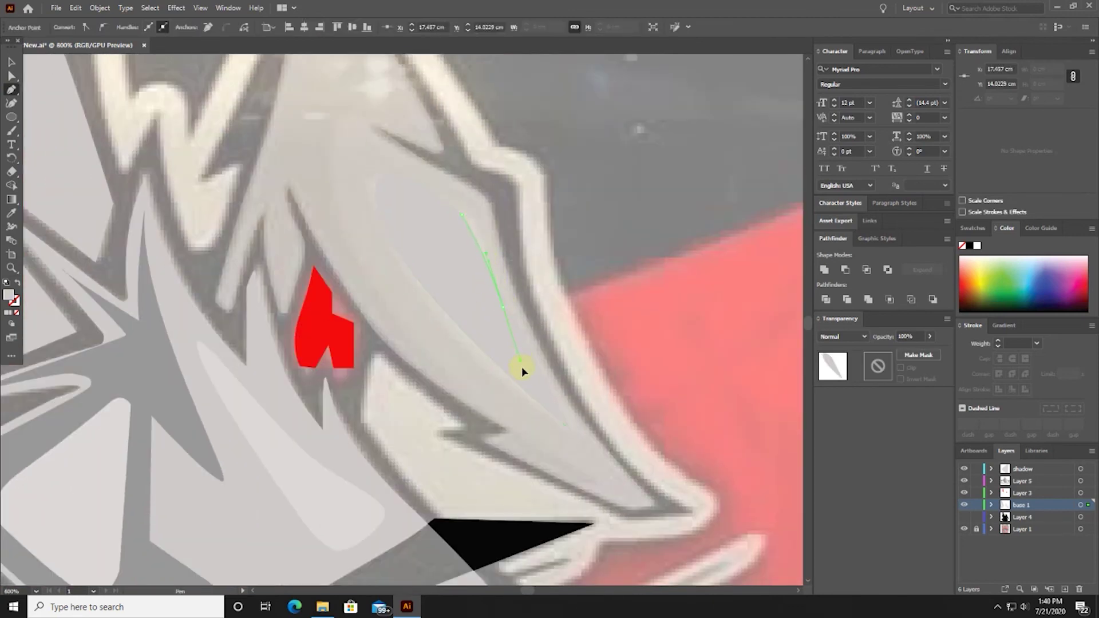
left_click_drag(576, 435, 576, 435)
scroll(111, 87, "left", 2)
left_click(241, 381)
key("v")
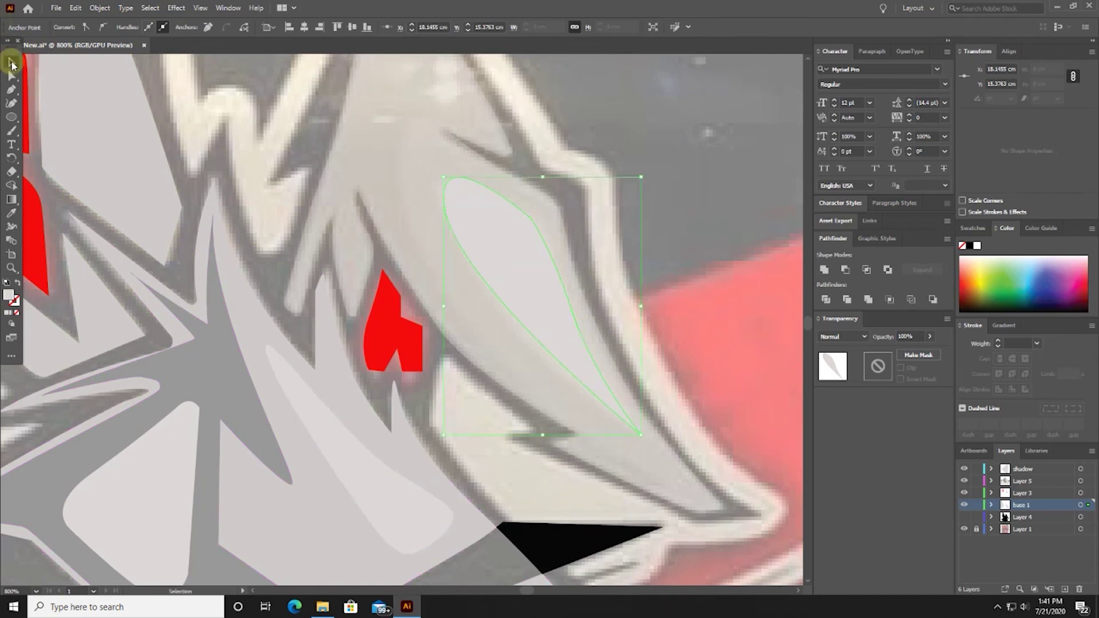
key("ctrl+shift+a")
- Pen a second closed teardrop highlight down the other ear, then zoom out to the whole bunny
scroll(417, 208, "up", 3)
scroll(417, 208, "left", 5)
left_click(417, 207)
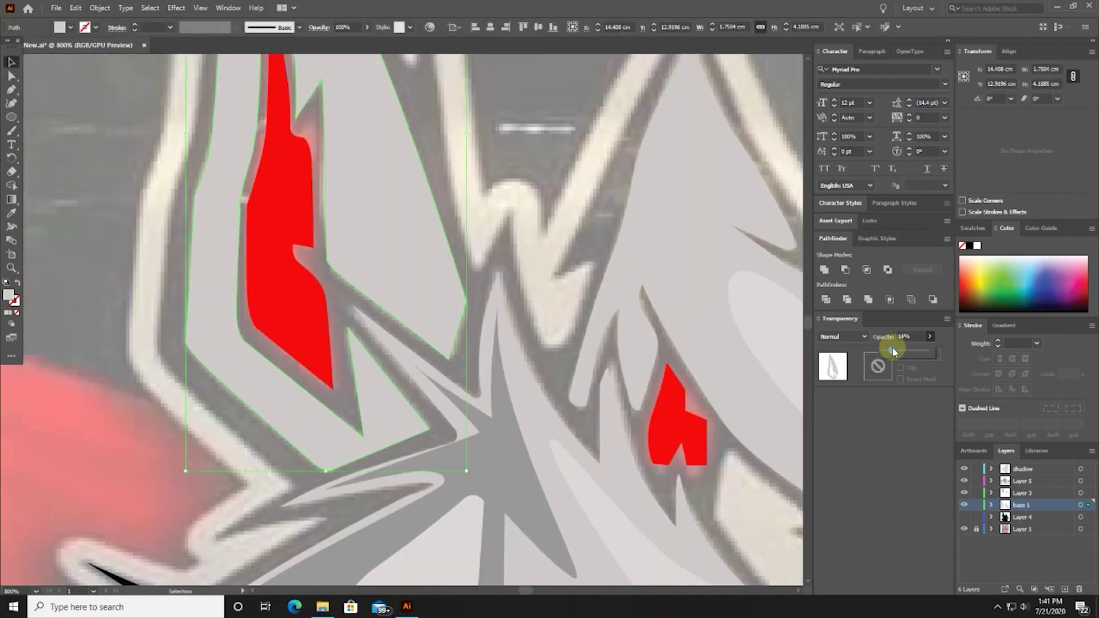
left_click_drag(499, 259, 528, 362)
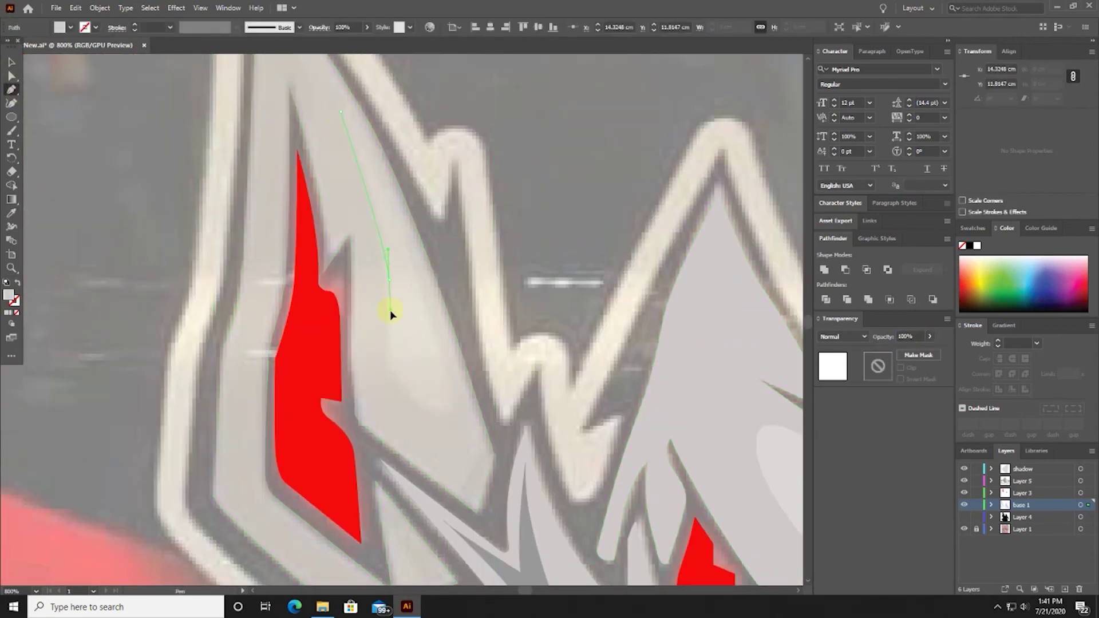
left_click_drag(390, 309, 385, 335)
left_click_drag(395, 373, 416, 401)
left_click(339, 112)
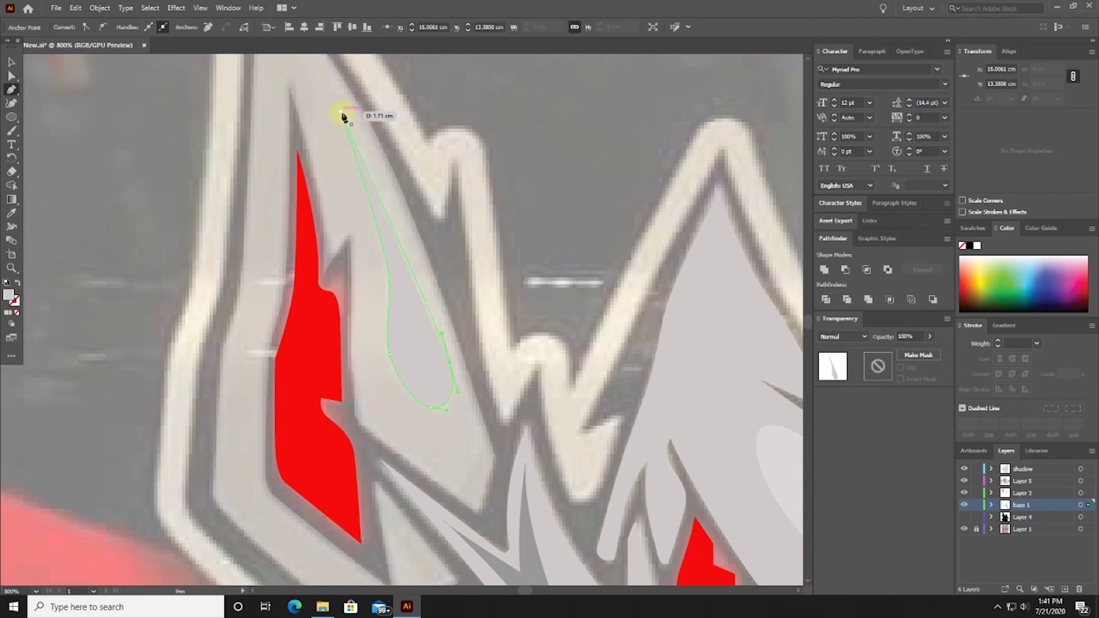
scroll(303, 56, "up", 3)
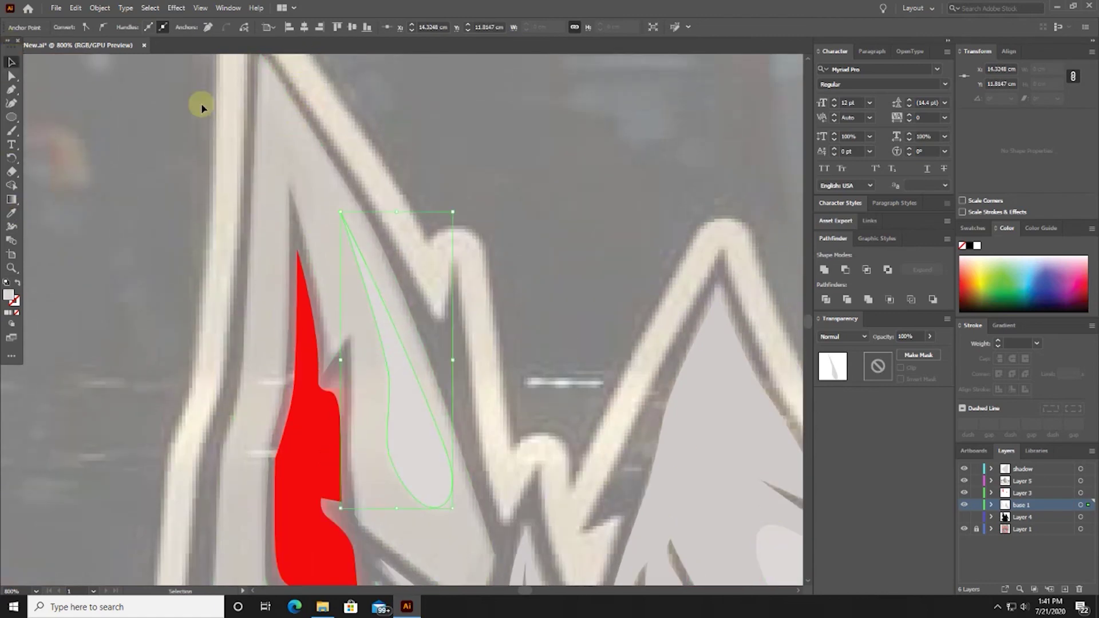
key("v")
key("ctrl+shift+a")
key("ctrl+0")
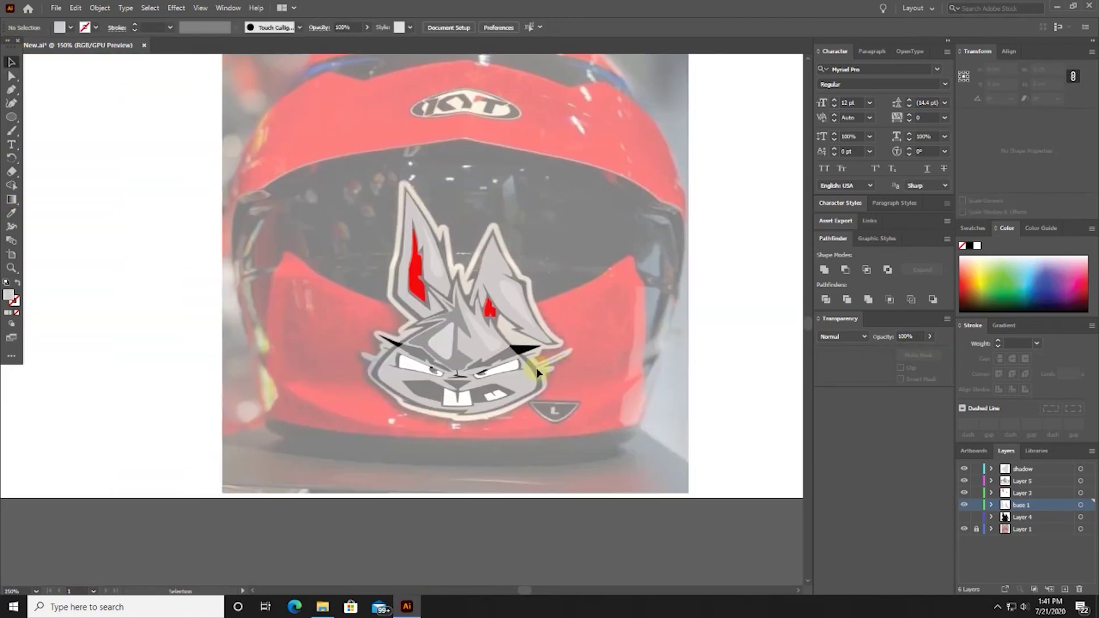
- Show the black-outline layer (Layer 4) and move the bunny onto the blank area left of the photo
left_click(965, 517)
mouse_move(606, 413)
left_mouse_down()
mouse_move(637, 413)
mouse_move(295, 418)
mouse_move(346, 424)
left_mouse_up()
right_click(496, 314)
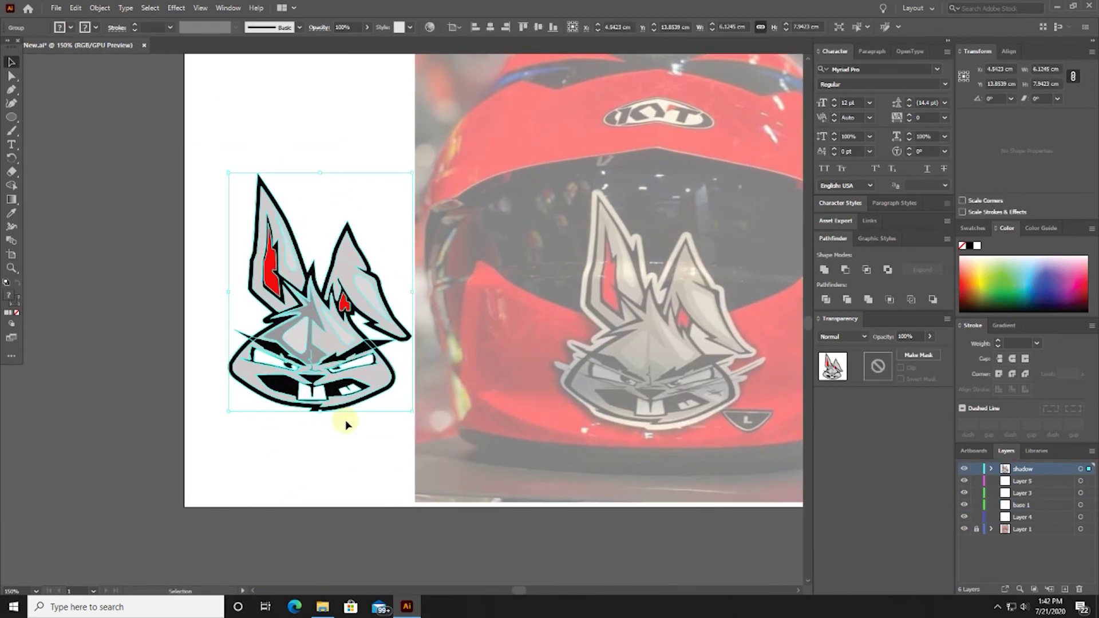
left_click(346, 424)
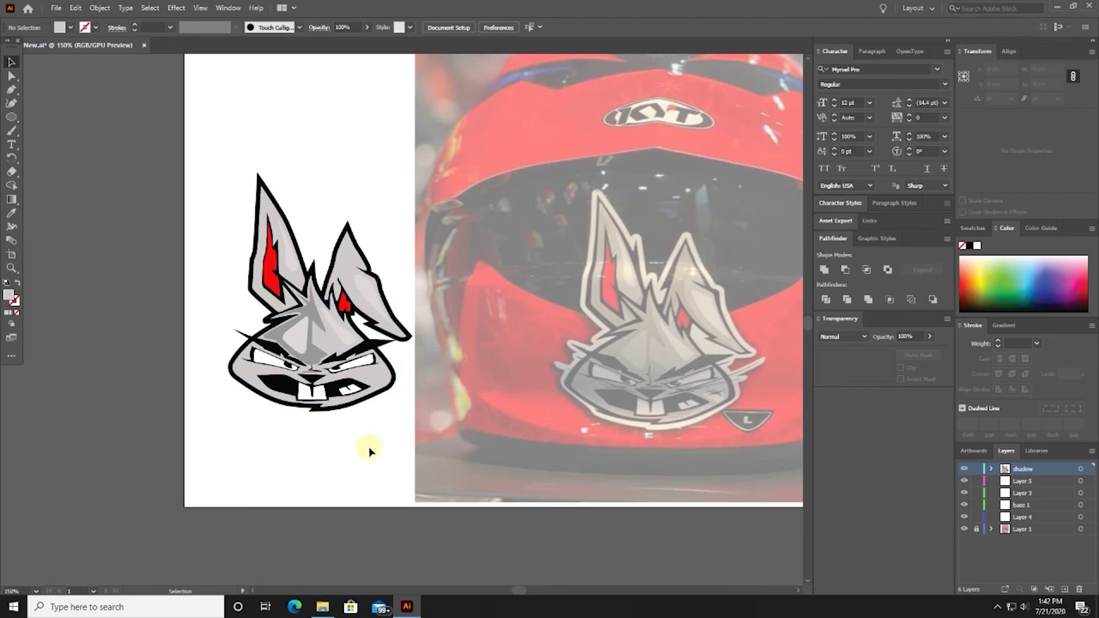
scroll(400, 372, "up", 2)
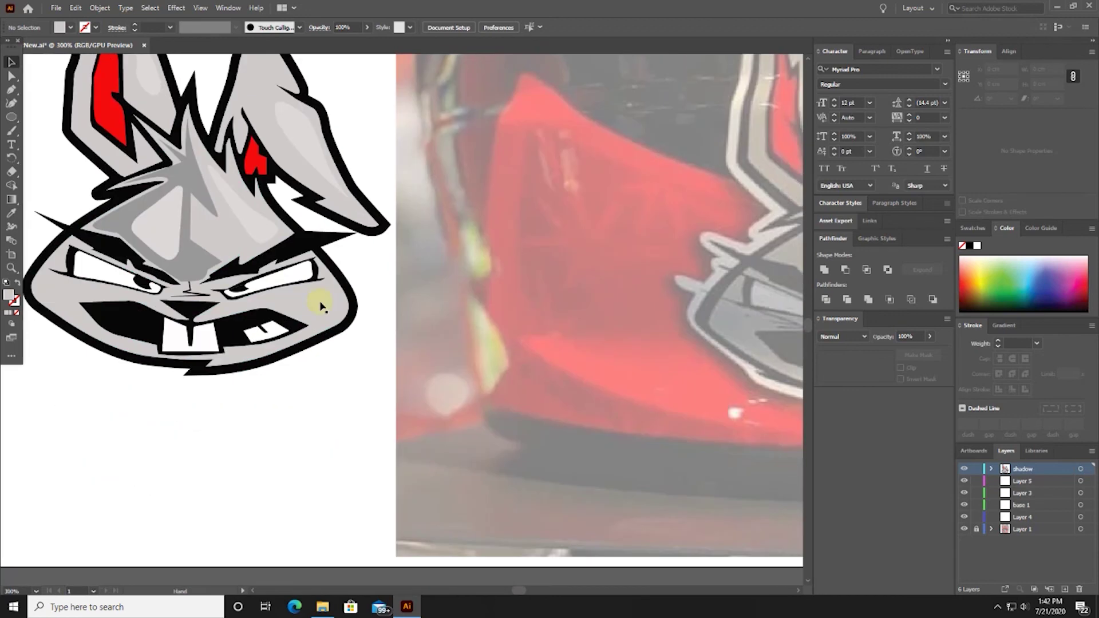
- Draw a thin 0.5 pt black crease line at the right eye and lengthen it
left_click(219, 309)
left_click_drag(364, 269, 376, 268)
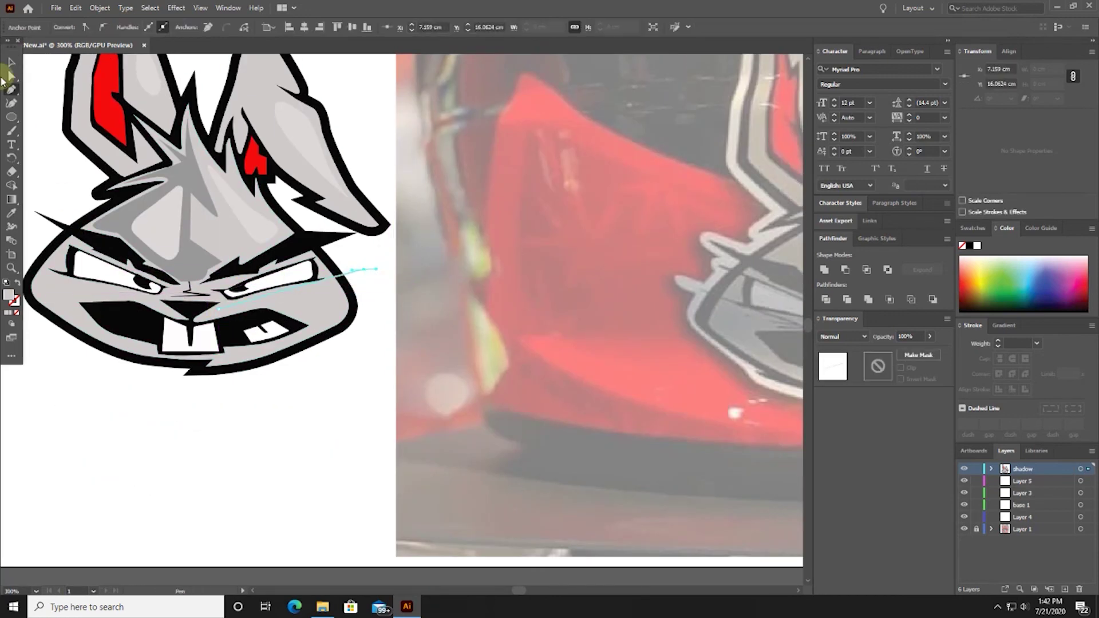
left_click(1037, 343)
left_click(1047, 85)
double_click(13, 300)
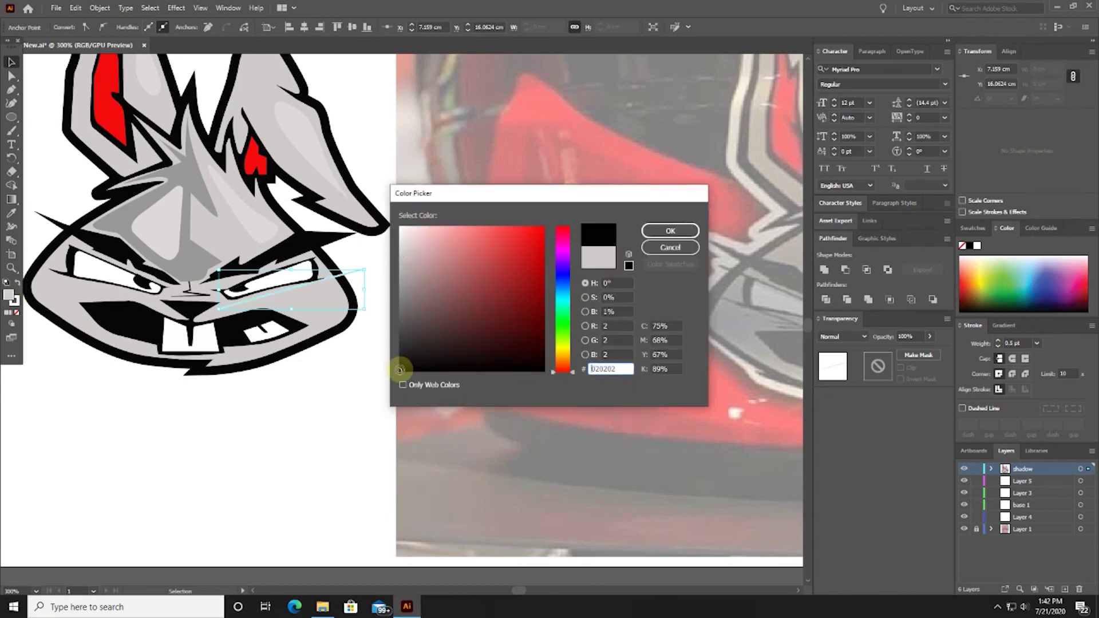
left_click(668, 225)
left_click(356, 275)
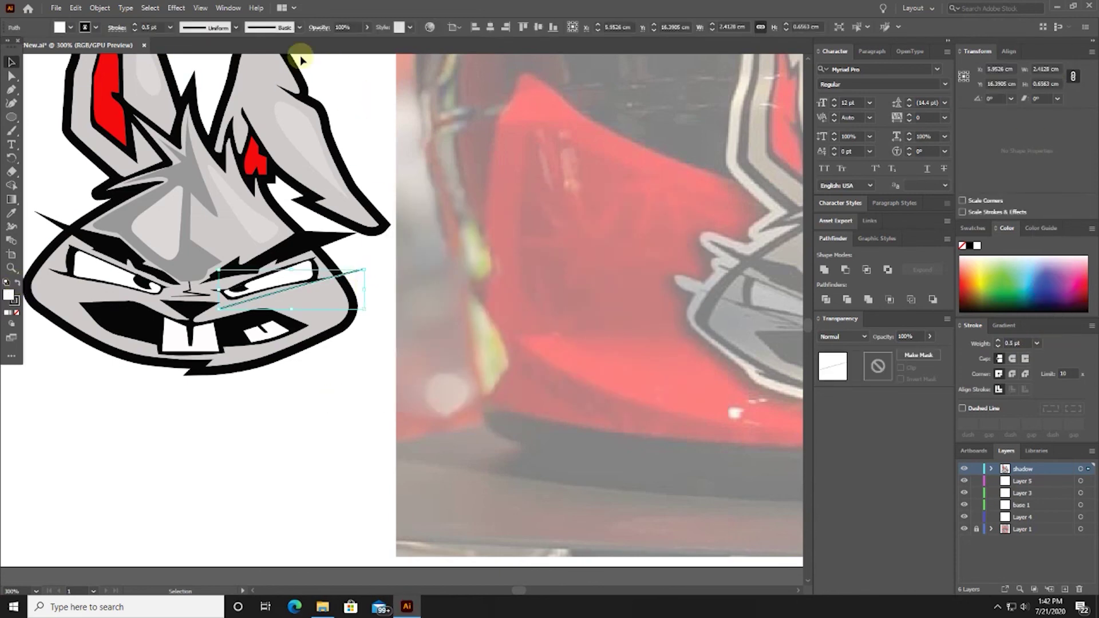
left_click(369, 290)
scroll(497, 259, "up", 2)
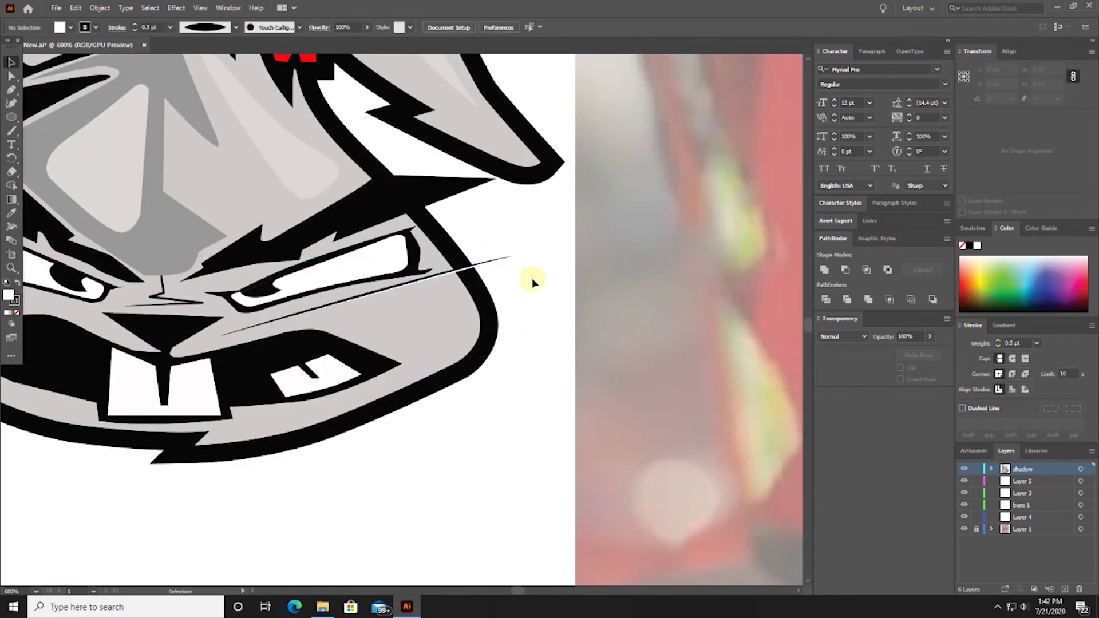
left_click_drag(532, 280, 75, 279)
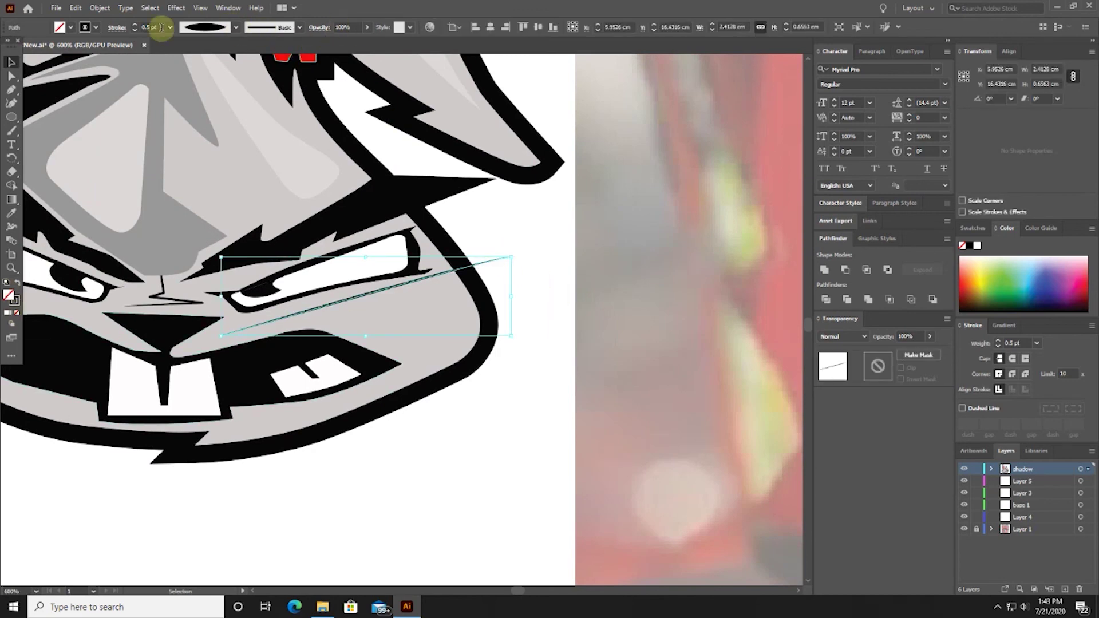
left_click_drag(511, 257, 465, 283)
scroll(360, 360, "down", 3)
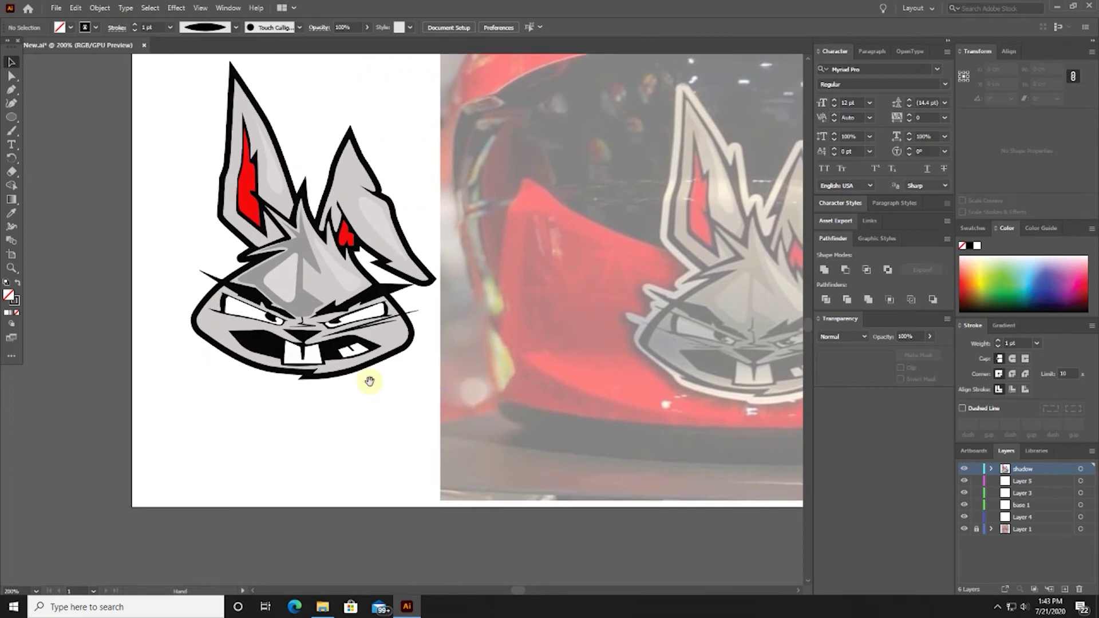
- Make a reflected copy of the crease and rotate it into place at the left eye
right_click(411, 331)
left_click(573, 529)
key("Return")
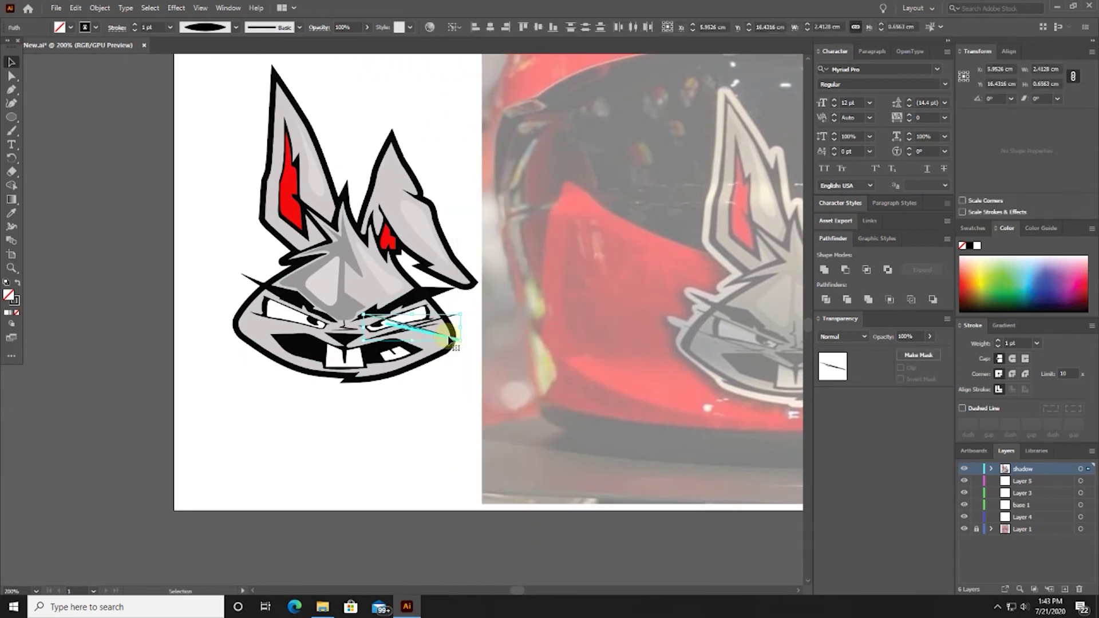
left_click_drag(308, 335, 308, 335)
scroll(344, 441, "up", 2)
scroll(368, 327, "up", 1)
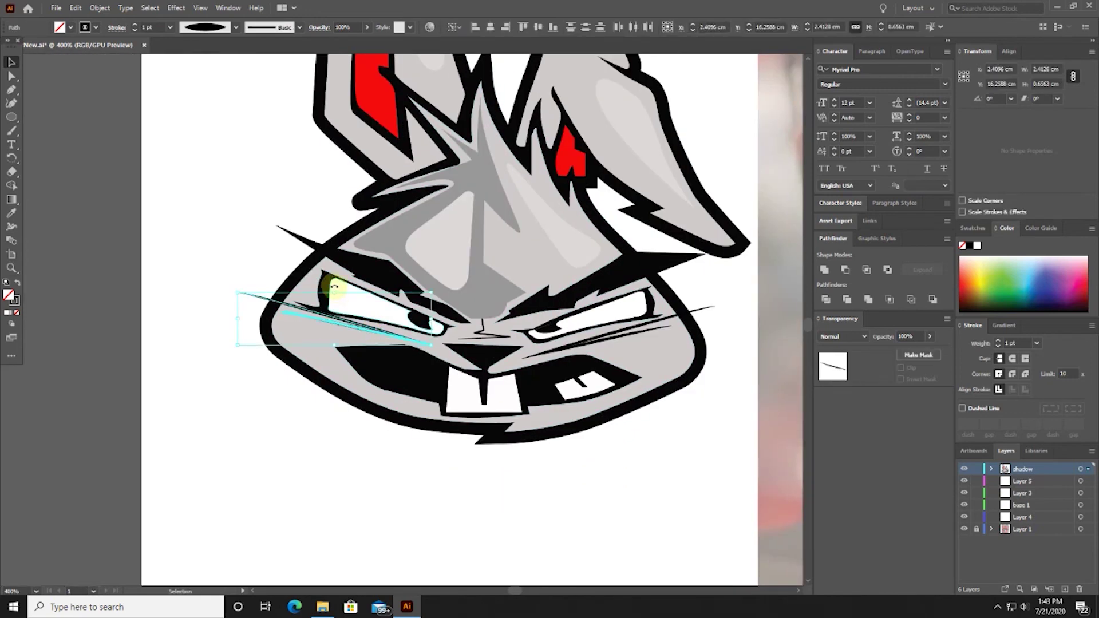
left_click_drag(332, 285, 393, 330)
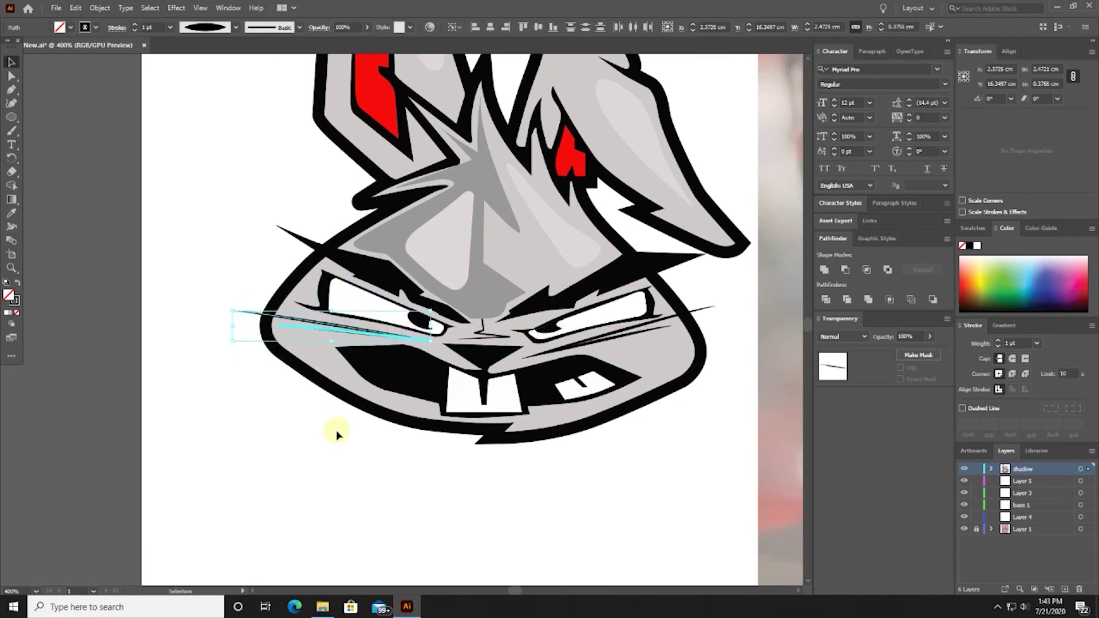
left_click(360, 466)
scroll(360, 467, "right", 5)
scroll(489, 286, "down", 3)
- Group all the bunny artwork and move the group into place
left_click_drag(215, 100, 435, 377)
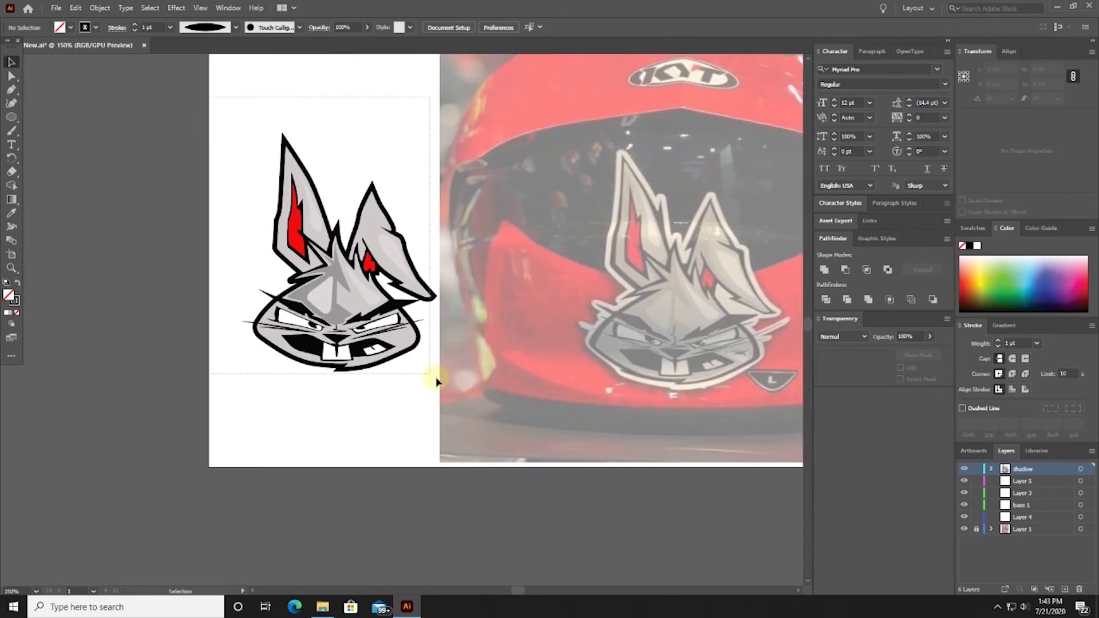
right_click(359, 218)
left_click(372, 334)
left_click_drag(177, 91, 513, 449)
scroll(392, 484, "down", 3)
left_click(393, 484)
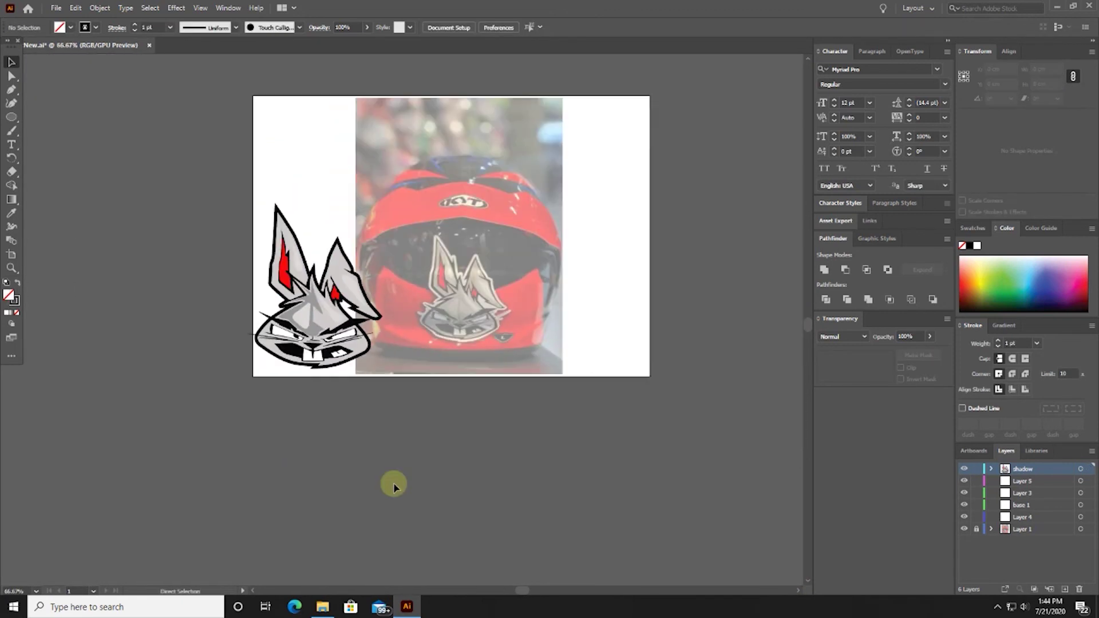
- Set the helmet photo to 100% opacity and scale the bunny up to fill the left side
mouse_move(604, 290)
left_mouse_down()
mouse_move(627, 291)
mouse_move(621, 319)
left_mouse_up()
left_click(930, 337)
left_click_drag(213, 228, 222, 149)
left_click_drag(392, 367, 414, 392)
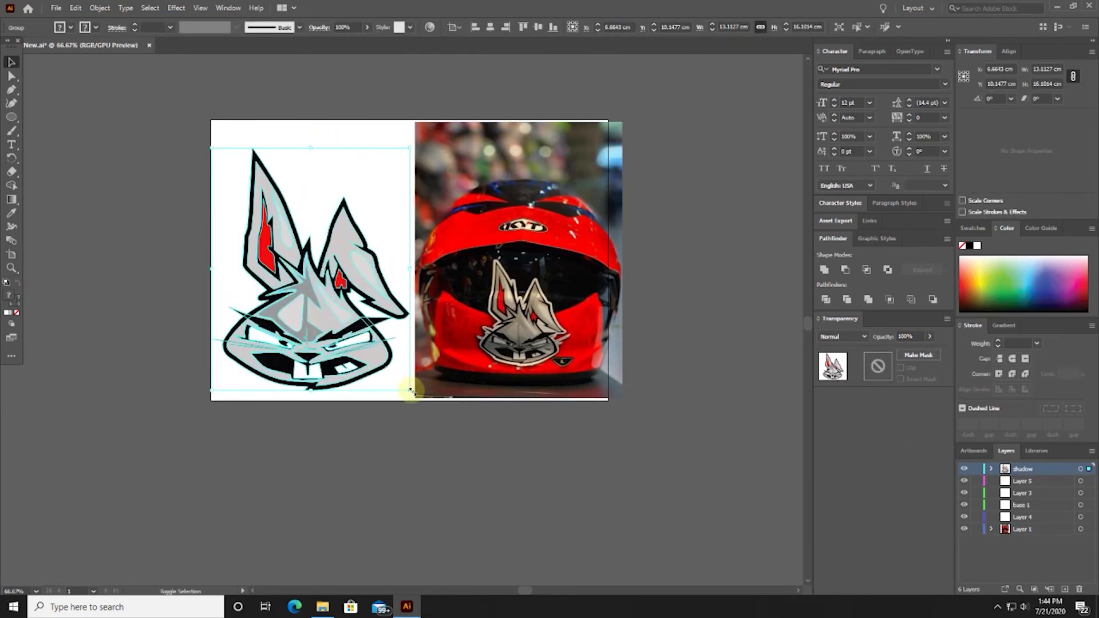
left_click(383, 431)
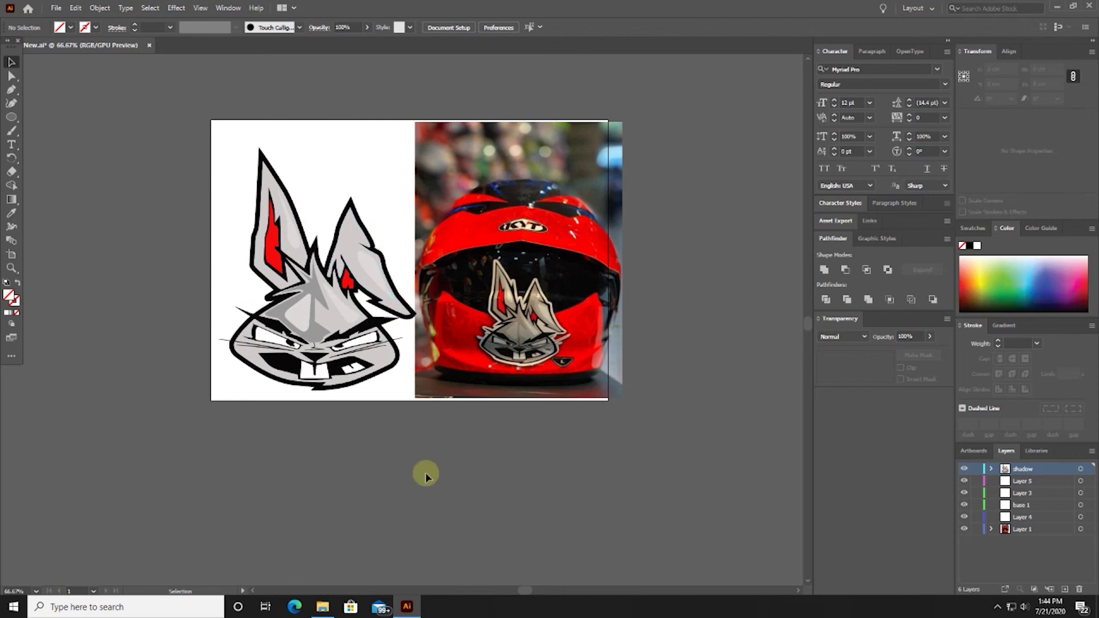
- Resize and reposition the helmet photo on the right, then save the file
left_click(486, 378)
left_click_drag(608, 127, 608, 128)
left_click_drag(553, 201, 547, 192)
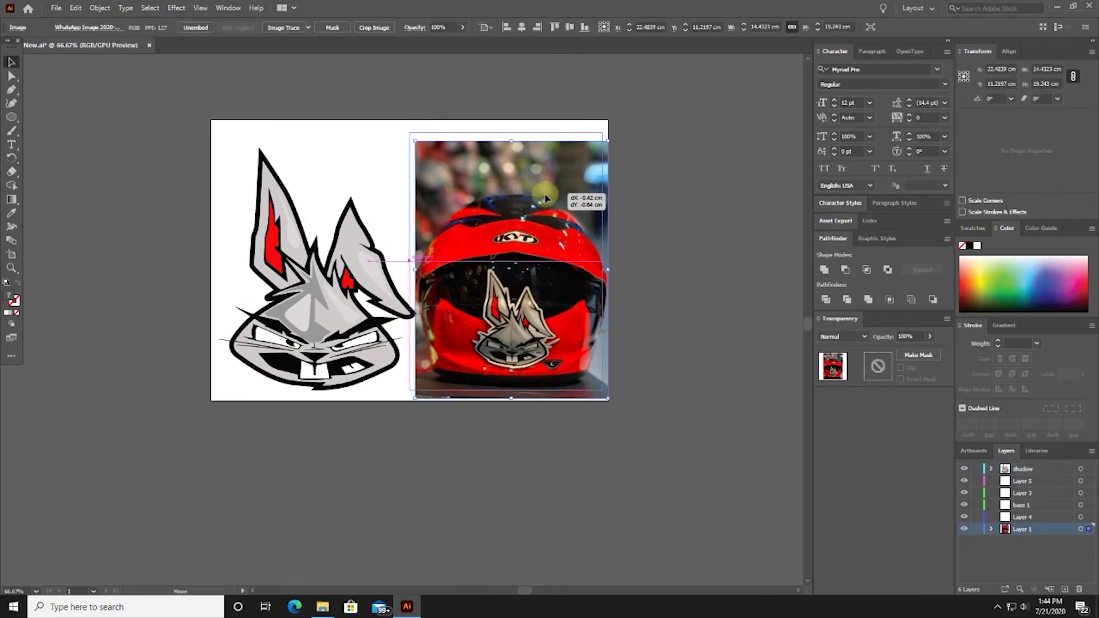
left_click(649, 361)
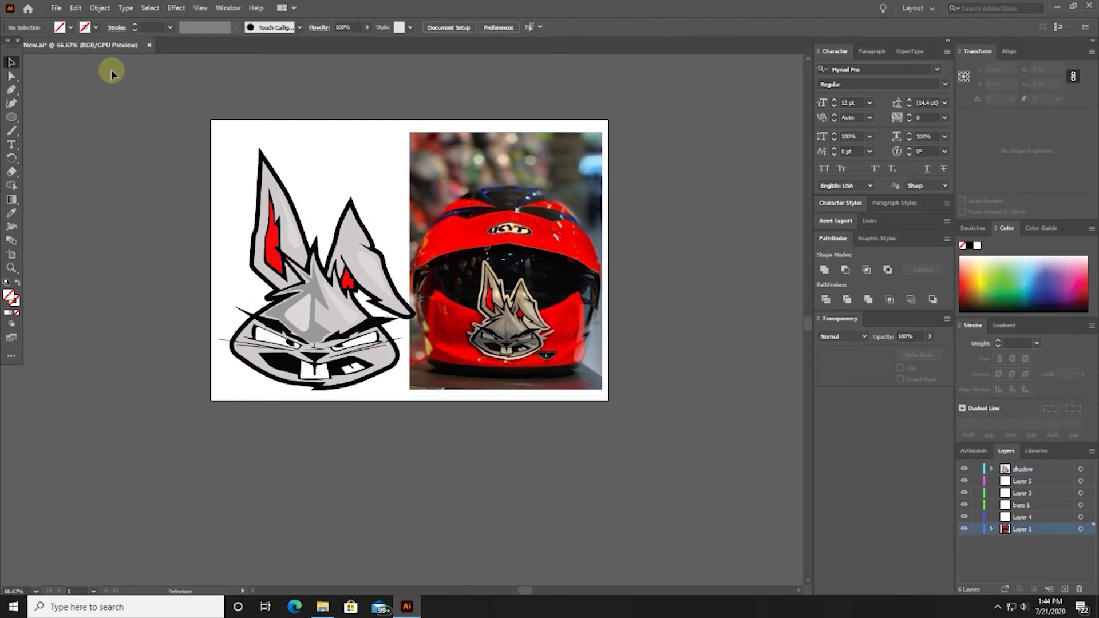
left_click(56, 11)
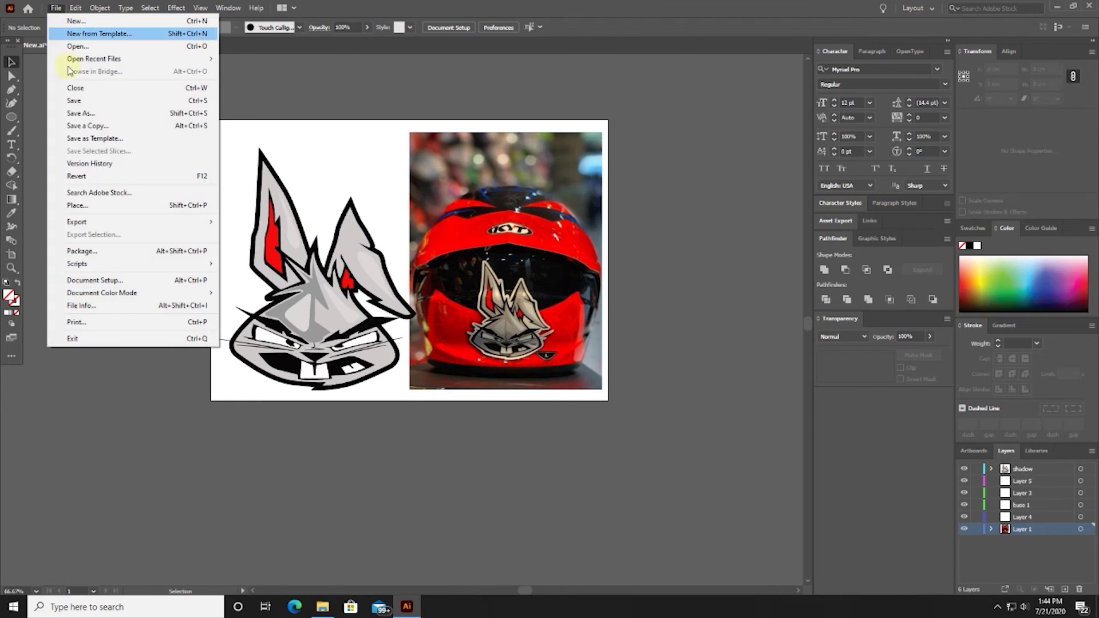
left_click(88, 101)
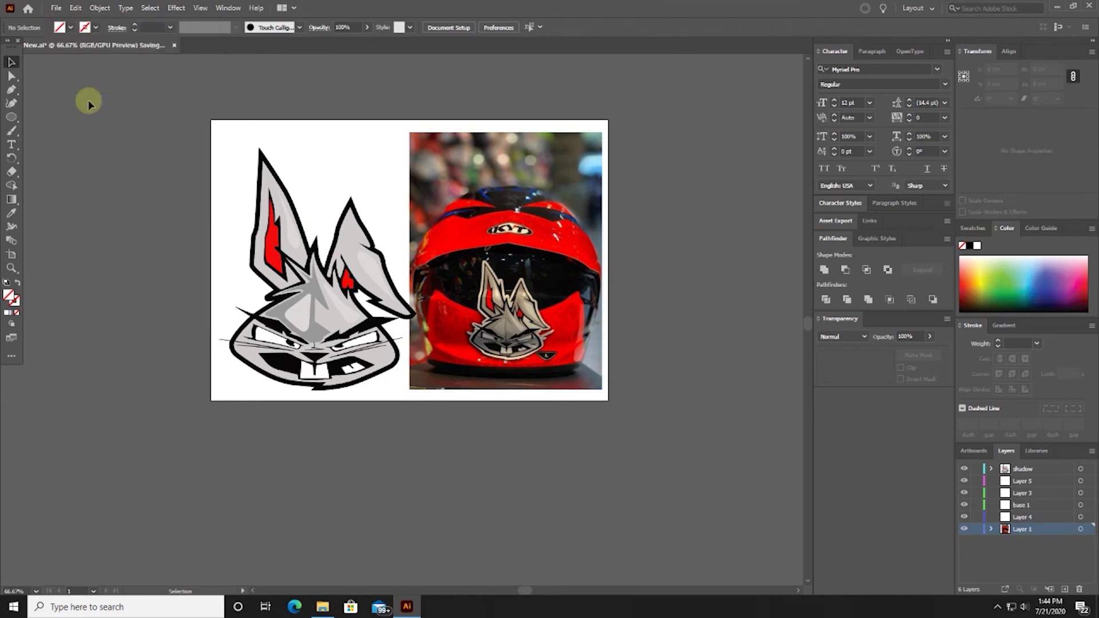